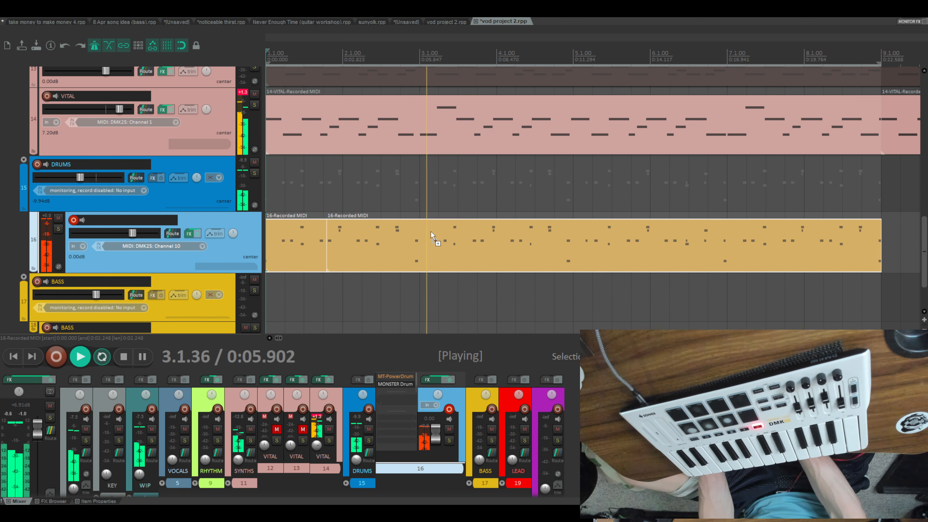
- Duplicate the VITAL synth track 14 together with its recorded MIDI
scroll(441, 230, "up", 2)
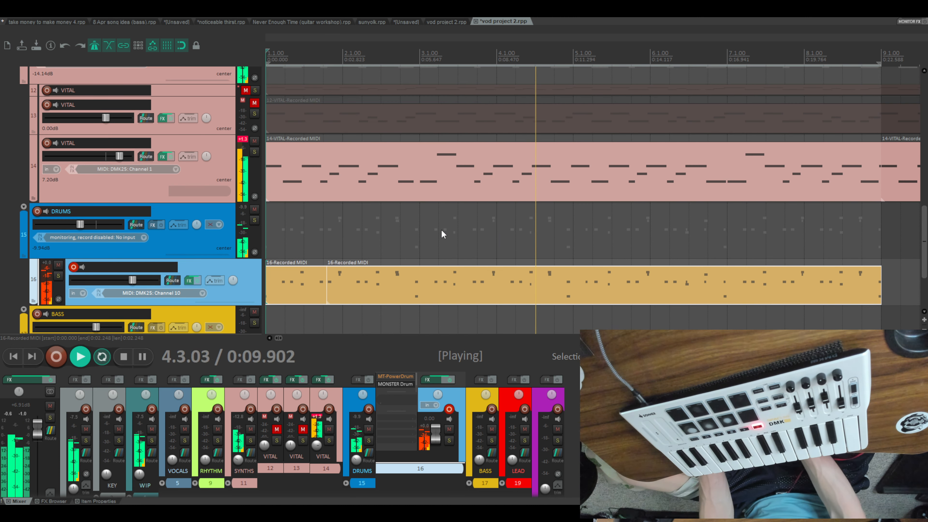
left_click(138, 193)
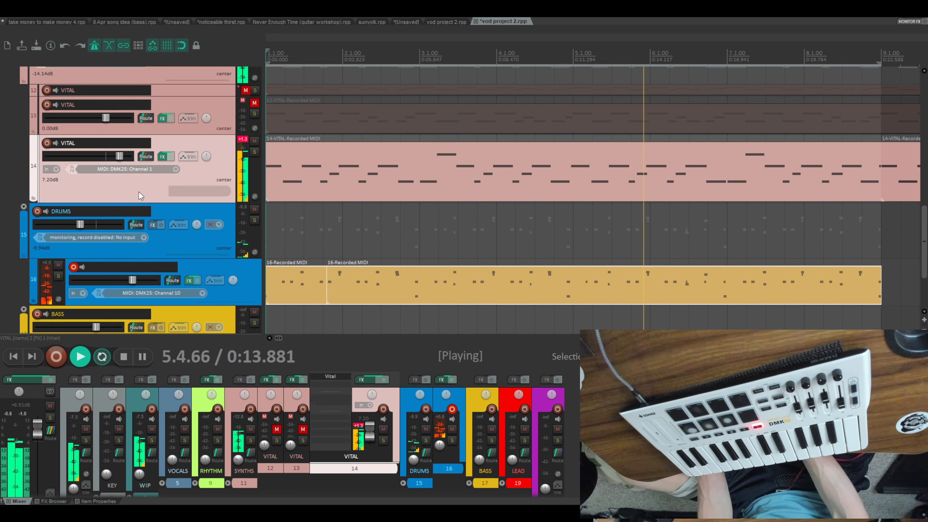
scroll(138, 191, "down", 2)
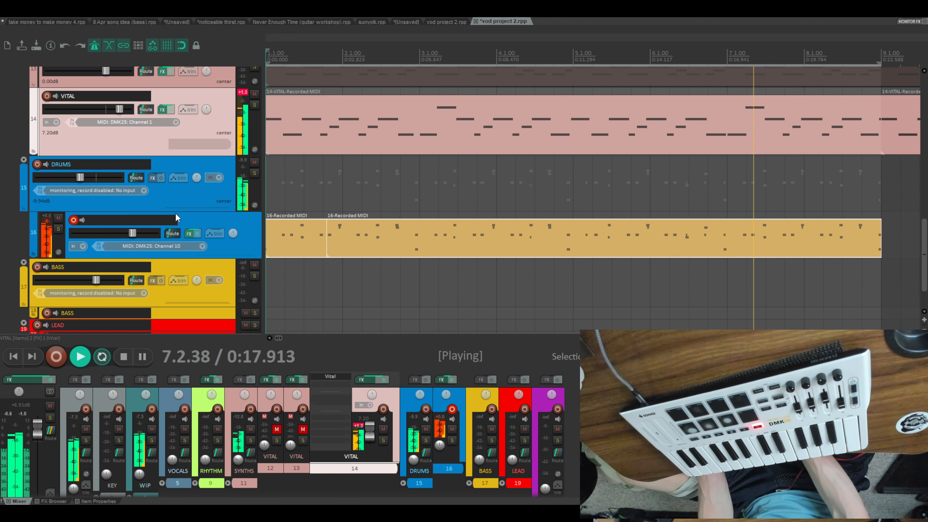
key("ctrl+d")
scroll(173, 99, "down", 1)
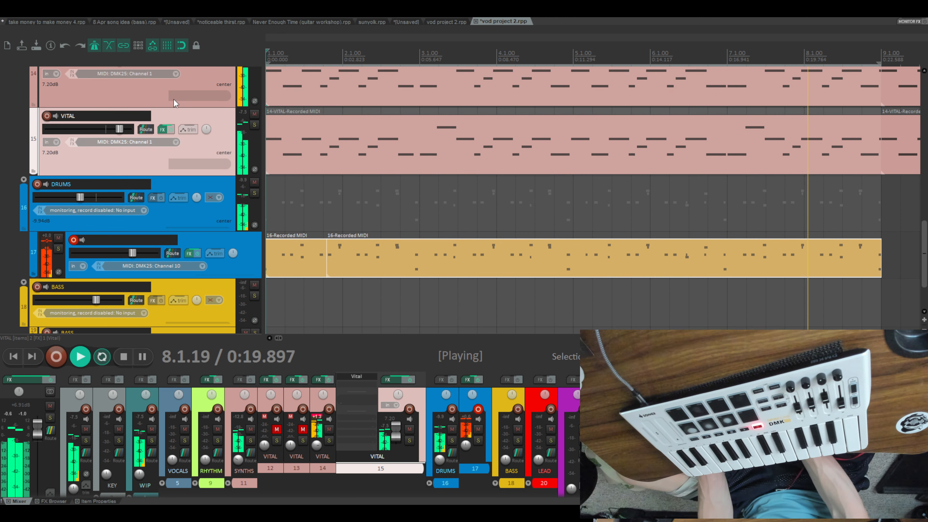
- Mute the original VITAL track 14 so that only its duplicate plays
scroll(230, 123, "up", 2)
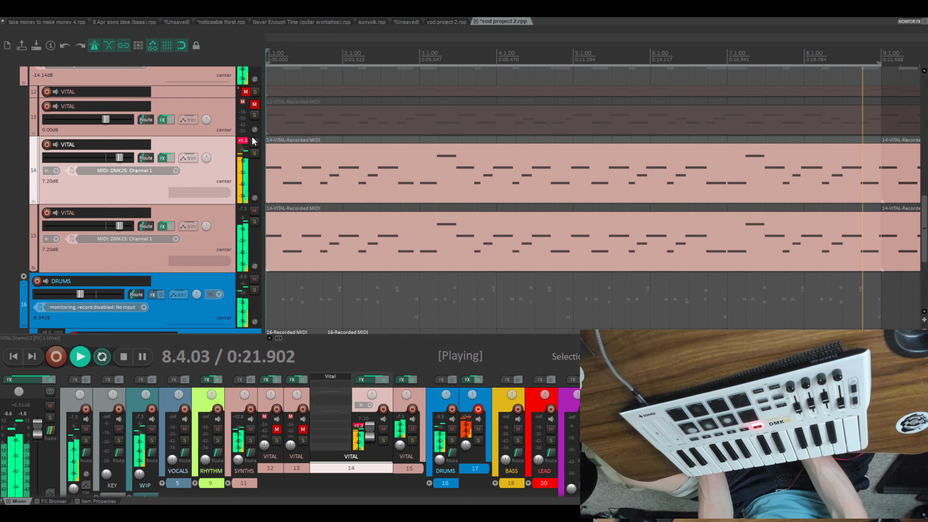
left_click(254, 142)
scroll(311, 165, "down", 2)
scroll(366, 180, "up", 1)
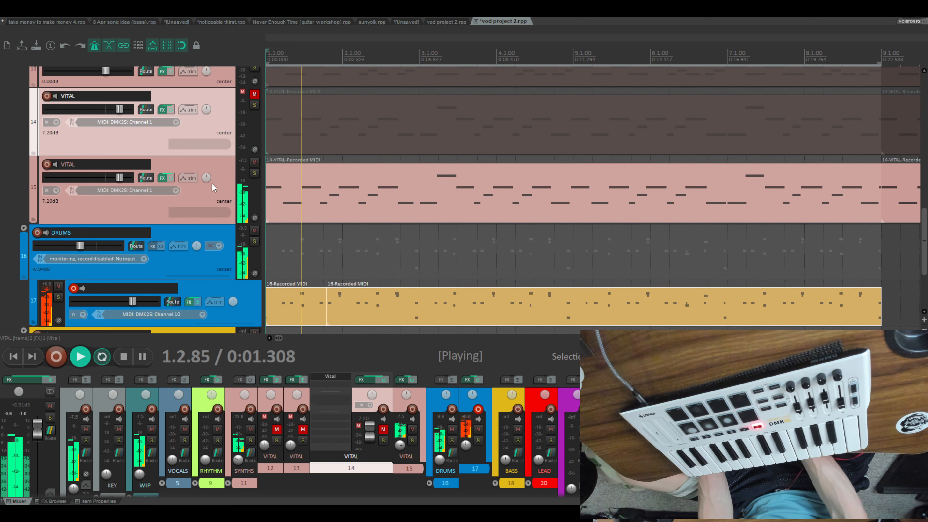
- Arm the duplicated VITAL track 15, record new MIDI takes over the looped eight bars, and stop recording
left_click(44, 164)
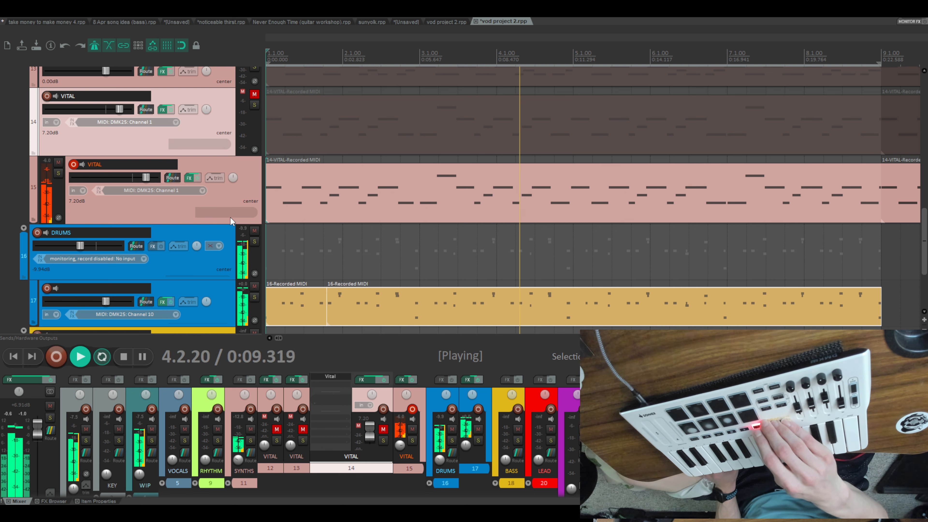
key("ctrl+r")
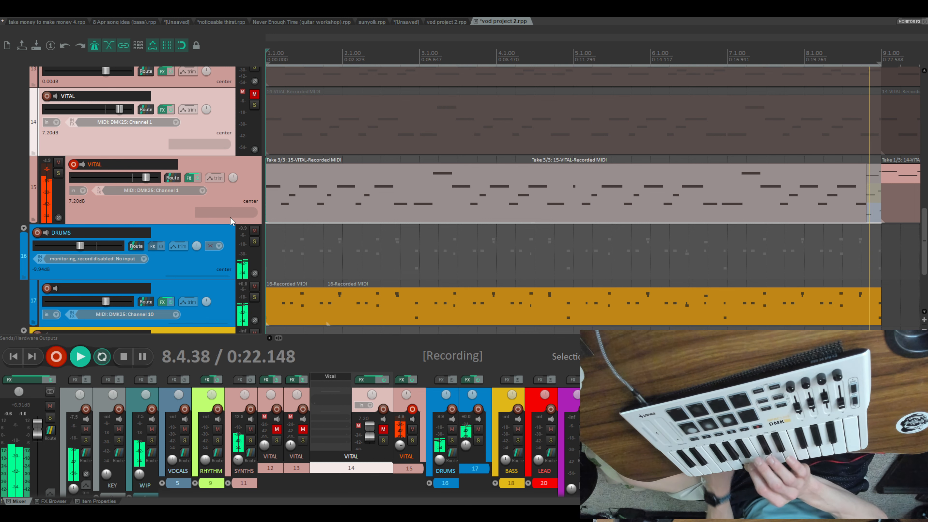
key("space")
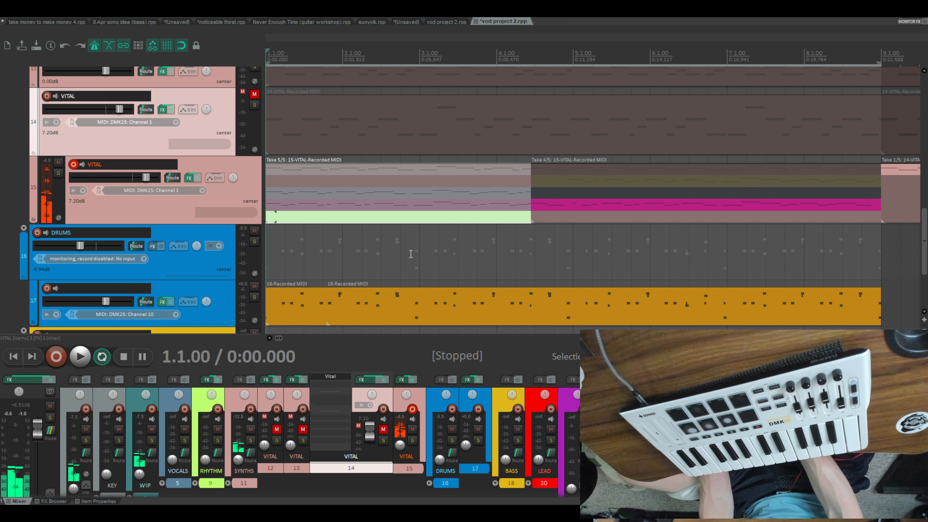
- Make take 4 the active take in the first recorded item on VITAL track 15
scroll(411, 254, "down", 3)
scroll(411, 254, "up", 2)
left_click(439, 166)
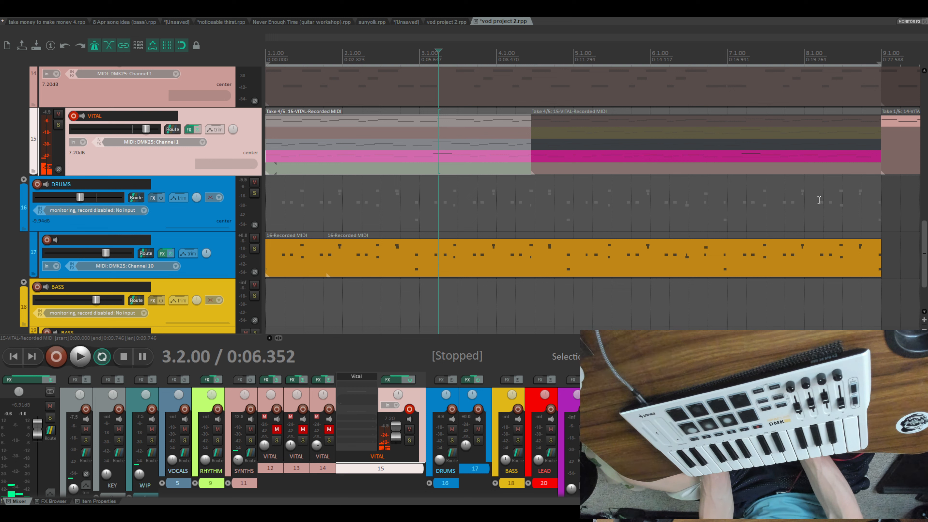
- Glue the two recorded MIDI items on drum track 17 into one and open the glued item in the MIDI editor
left_click_drag(900, 267, 283, 246)
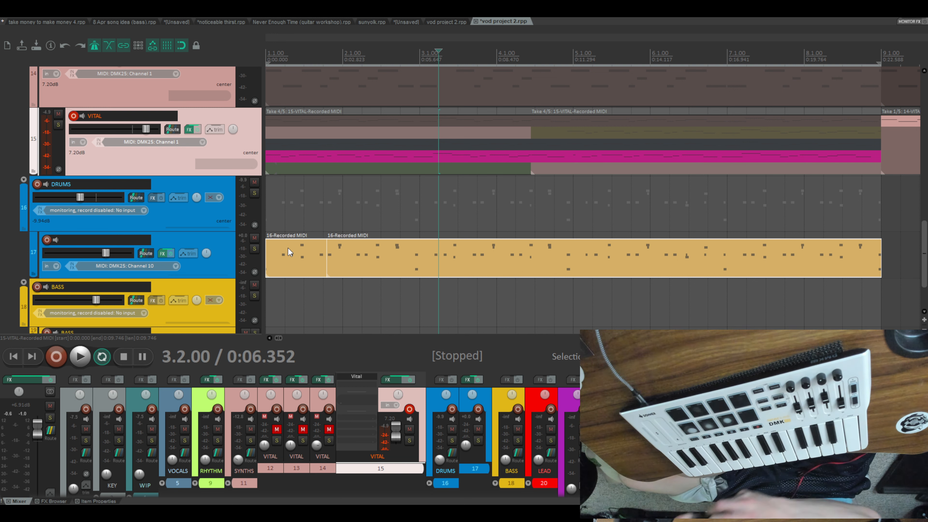
key("ctrl+g")
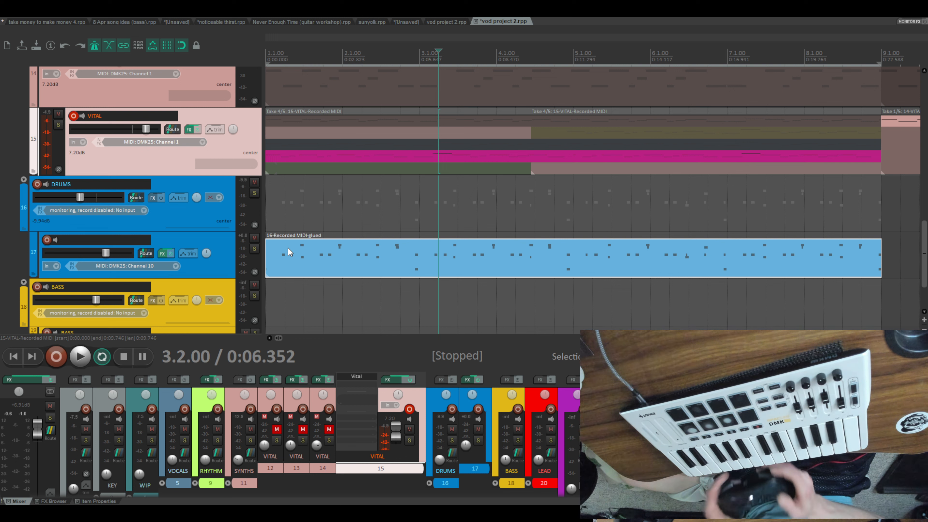
left_click(306, 268)
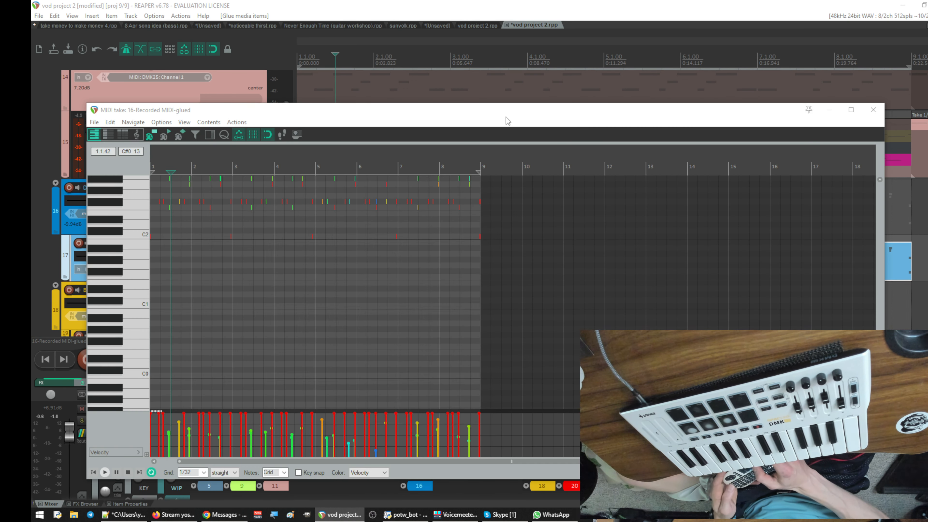
mouse_move(504, 111)
left_mouse_down()
mouse_move(532, 112)
mouse_move(517, 108)
left_mouse_up()
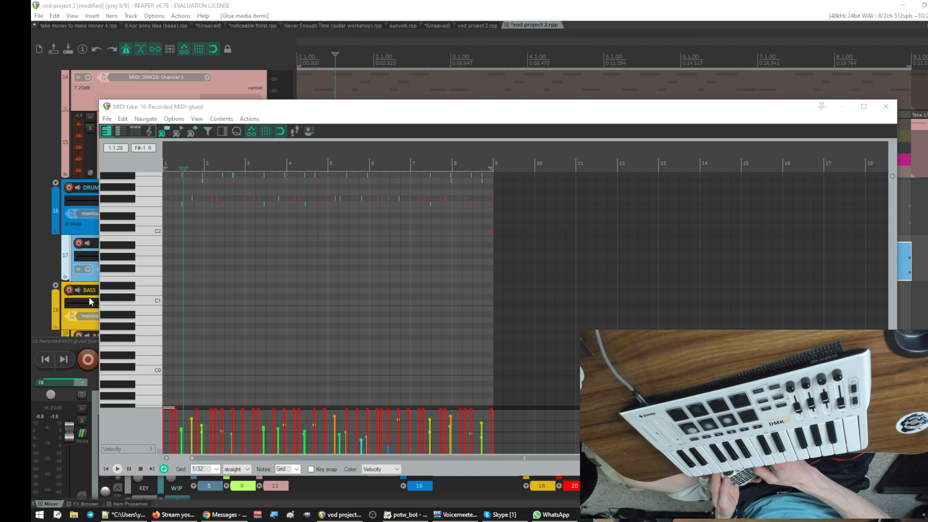
mouse_move(503, 104)
left_mouse_down()
mouse_move(531, 100)
mouse_move(500, 97)
left_mouse_up()
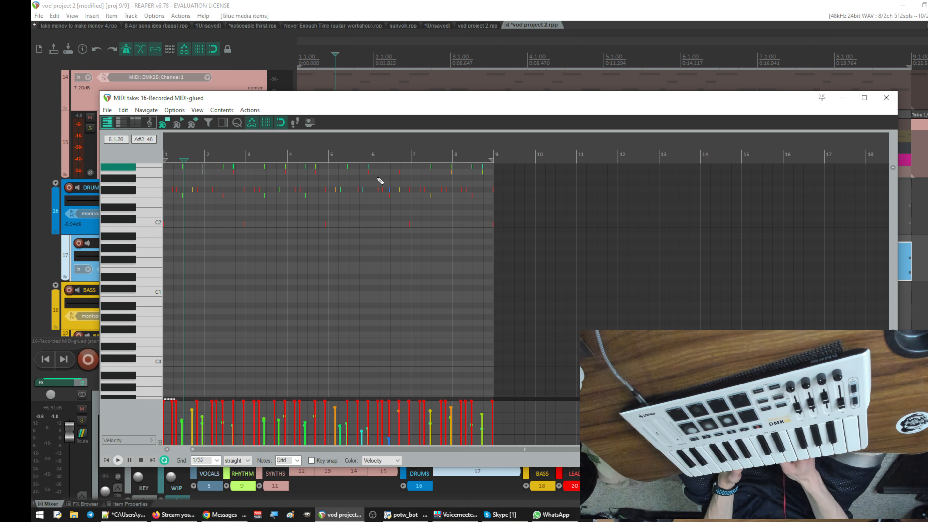
left_click(378, 90)
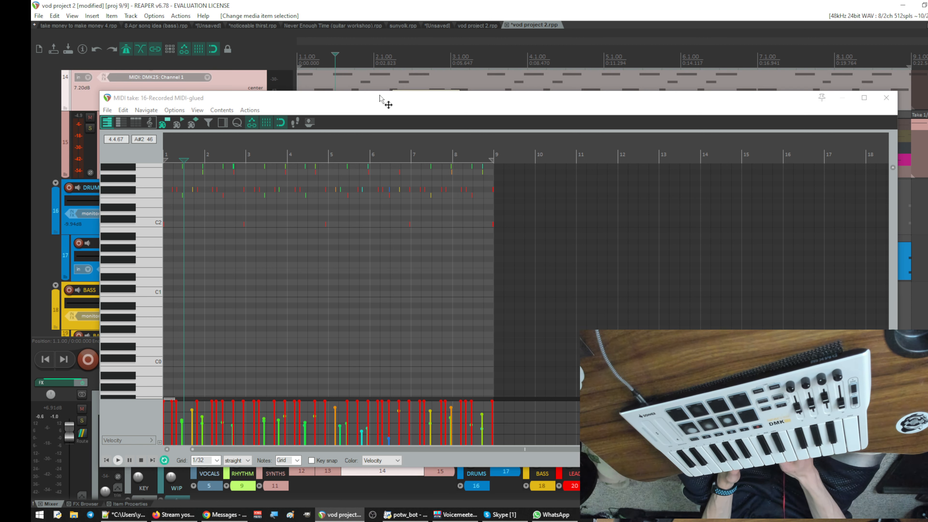
left_click_drag(462, 98, 545, 94)
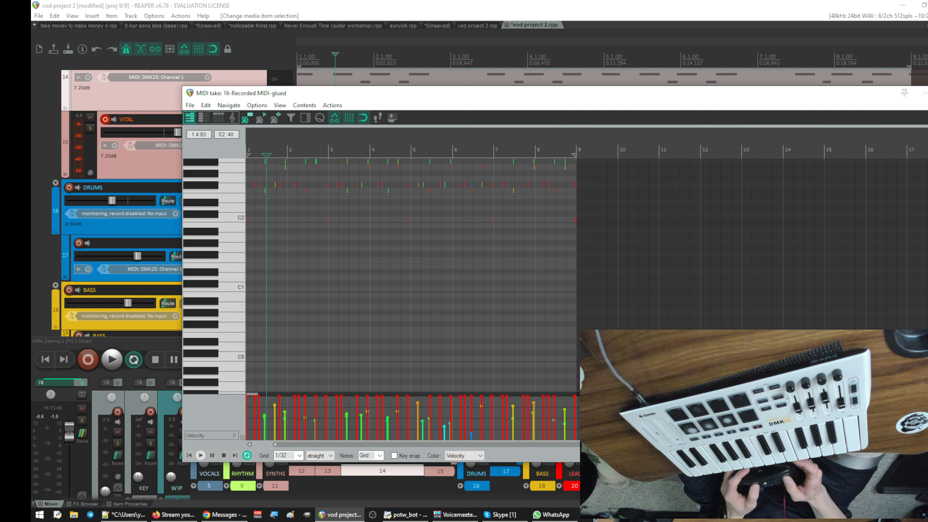
left_click_drag(288, 95, 224, 93)
double_click(224, 93)
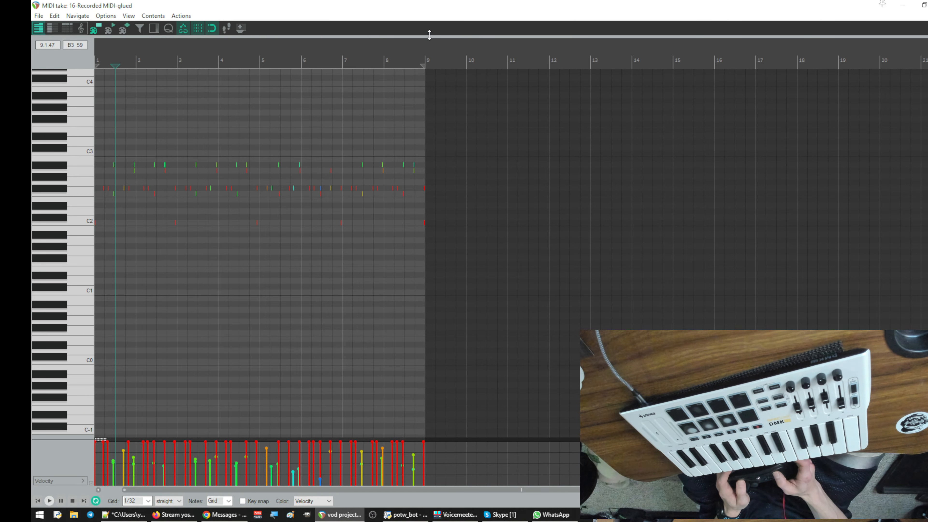
double_click(436, 14)
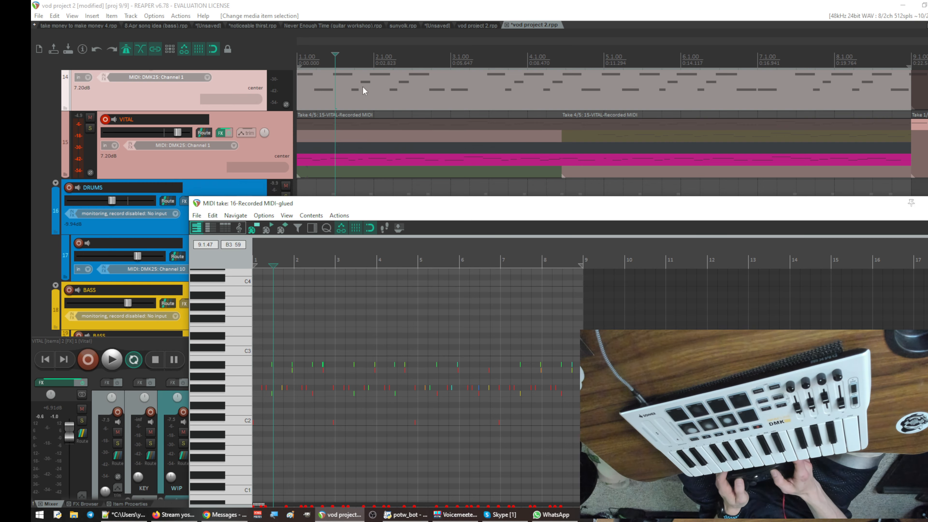
- Play the project and examine the timing of the glued drum notes in the enlarged MIDI editor
key("space")
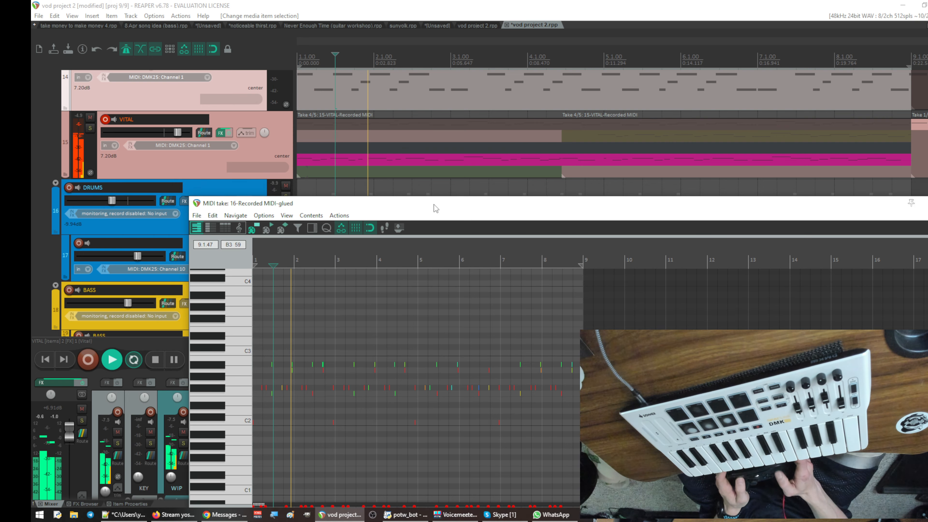
left_click_drag(434, 205, 316, 107)
double_click(317, 108)
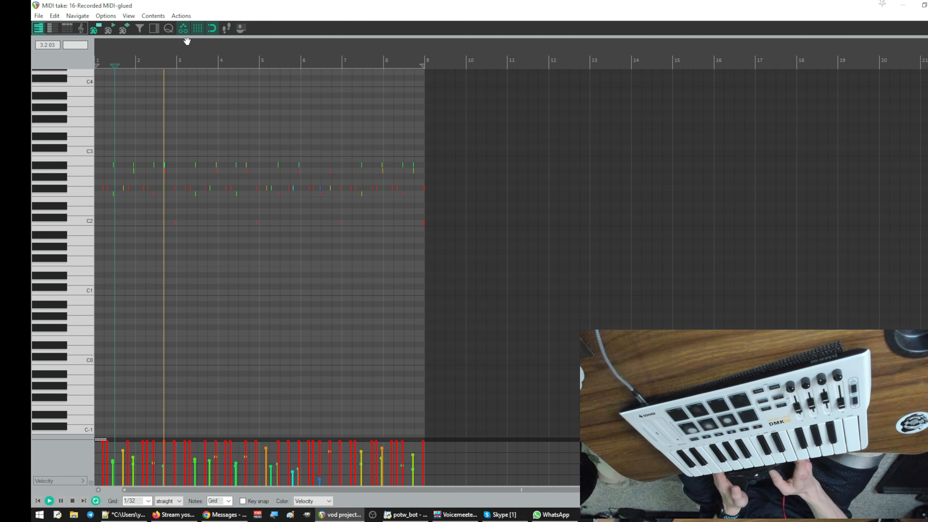
scroll(187, 36, "up", 3)
scroll(192, 36, "up", 4)
left_click_drag(294, 38, 907, 122)
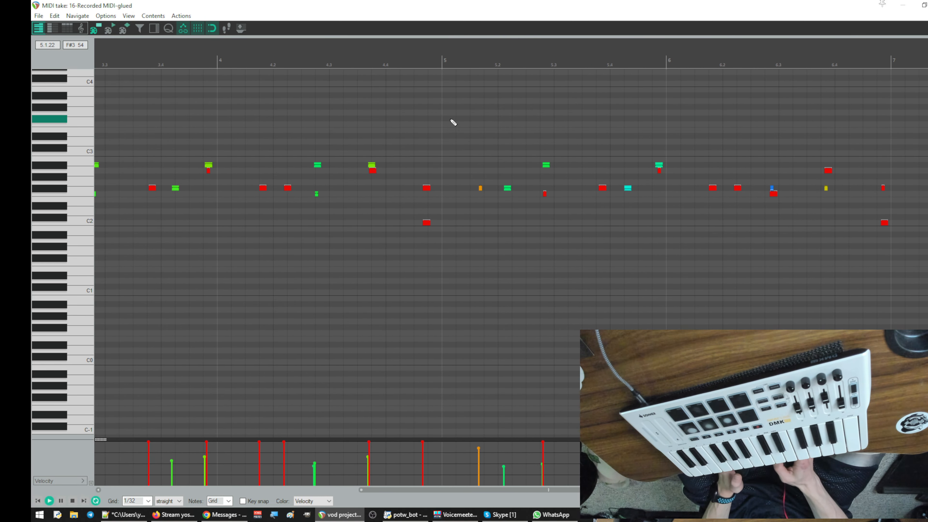
left_click_drag(245, 50, 546, 90)
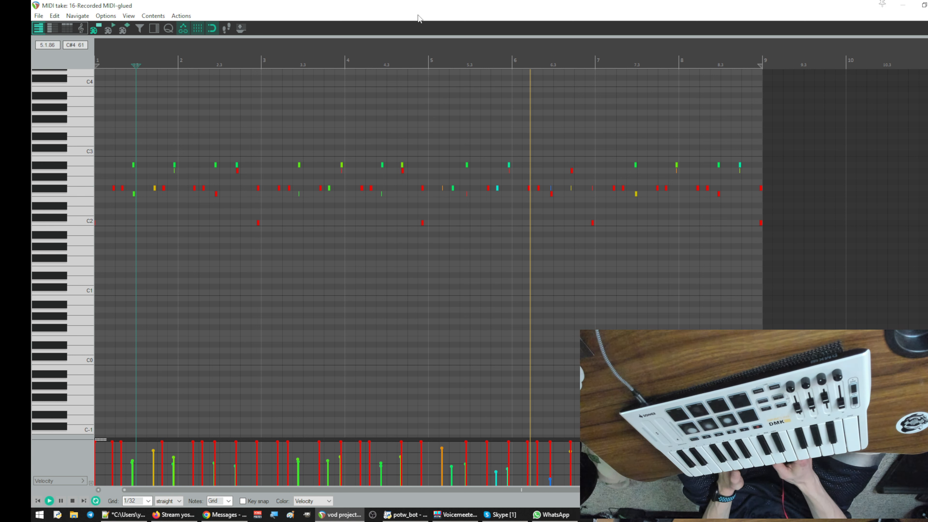
double_click(568, 12)
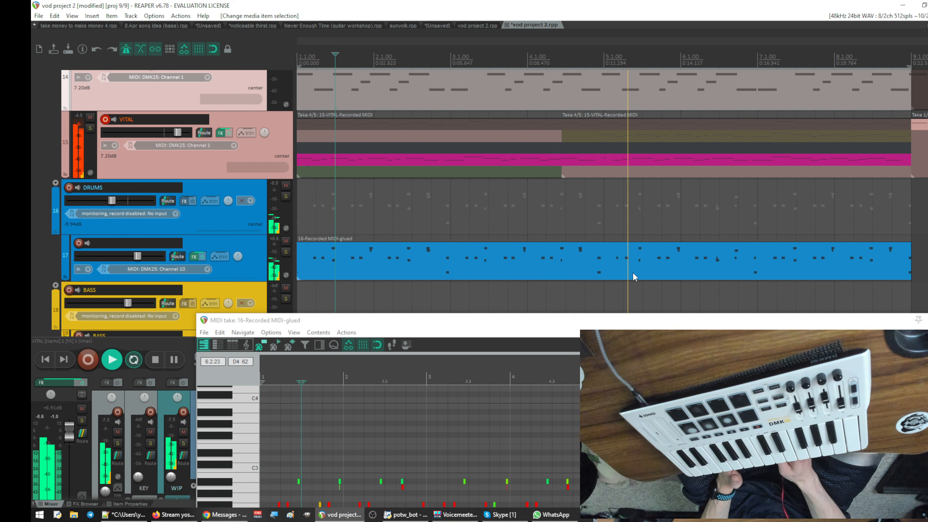
- Move the two simultaneous drum notes just before bar 3 later, onto the start of bar 3
left_click_drag(651, 326, 556, 91)
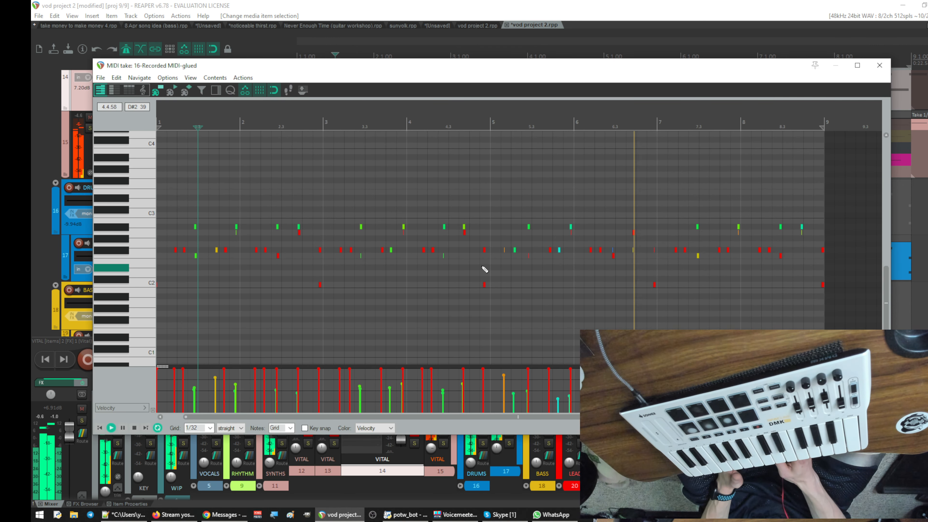
left_click_drag(246, 104, 284, 73)
left_click_drag(311, 120, 417, 120)
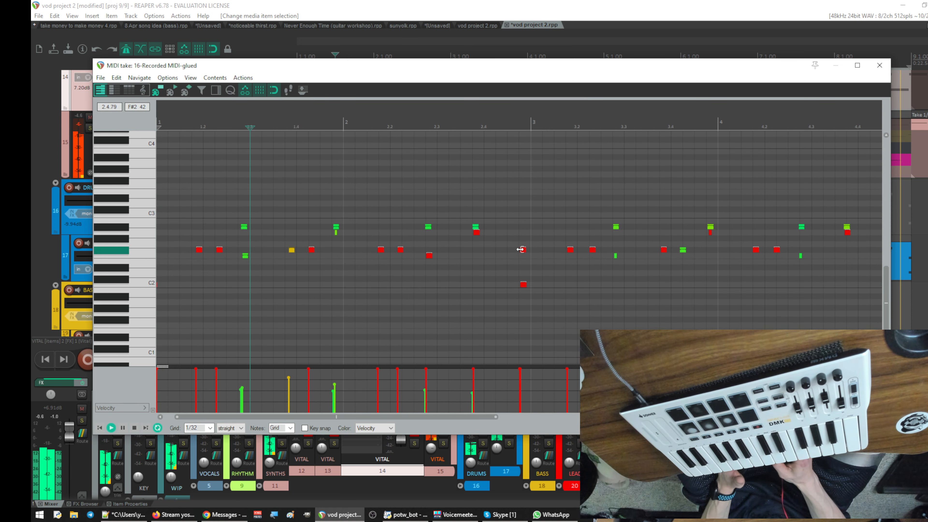
left_click_drag(511, 234, 533, 367)
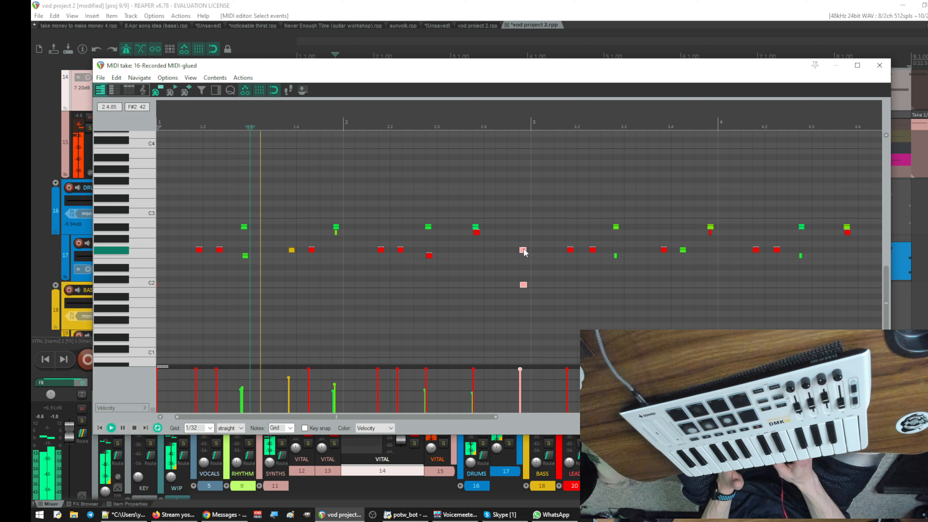
left_click_drag(524, 252, 534, 251)
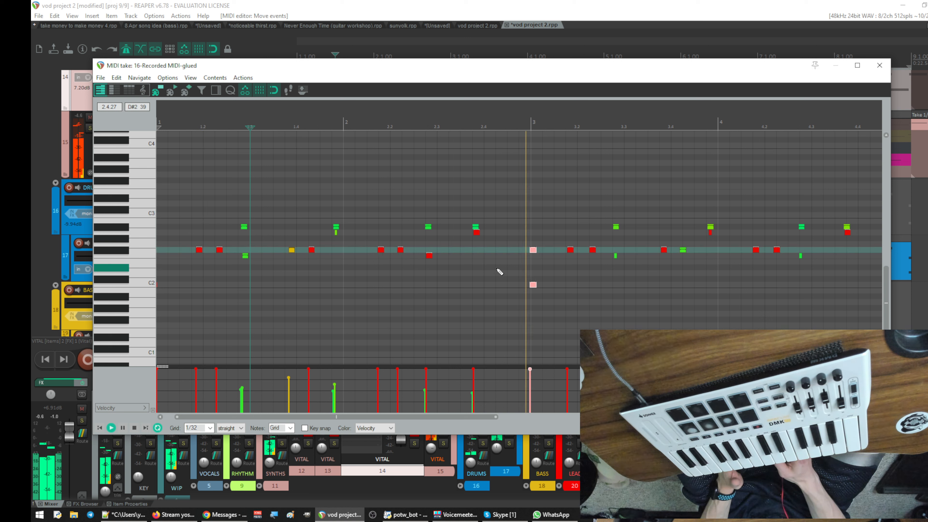
- Shift the six drum notes around beats 2.2 to 2.4 slightly later, keeping their original pitches
left_click_drag(375, 267, 476, 218)
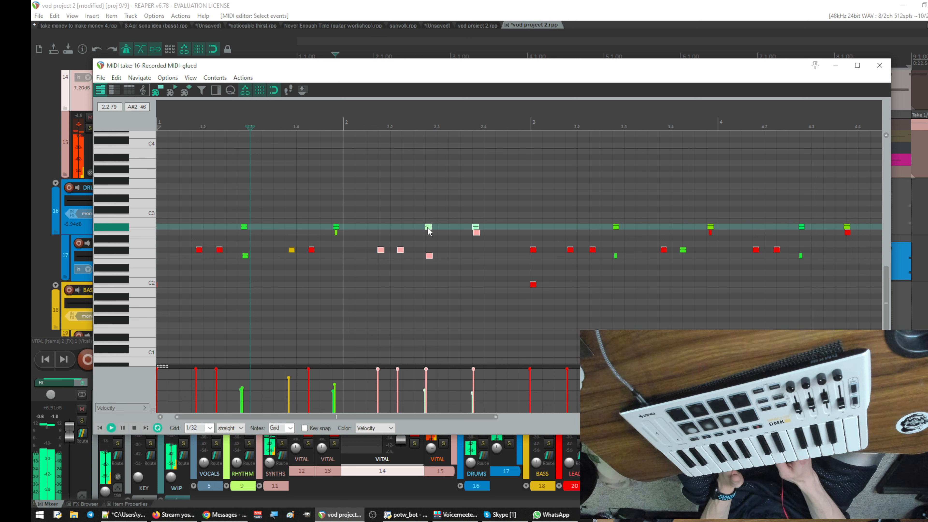
left_click_drag(371, 116, 375, 95)
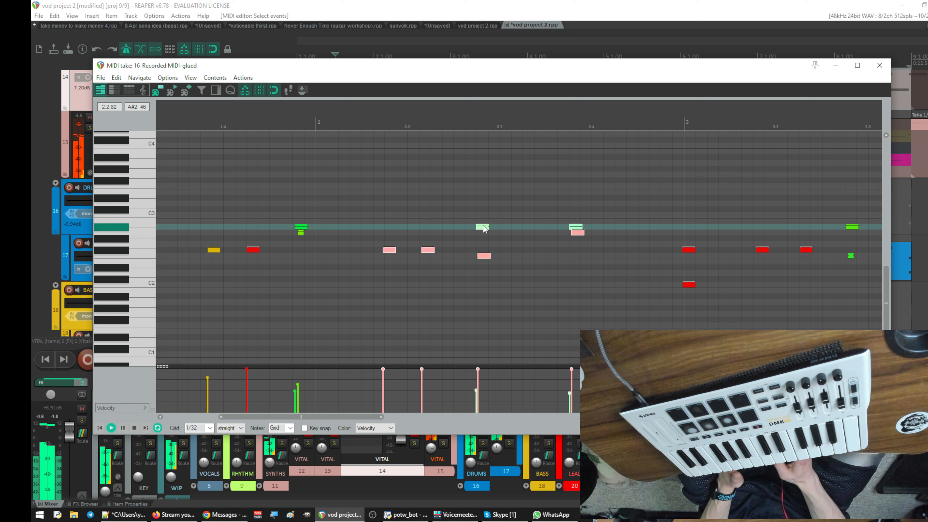
left_click_drag(483, 228, 510, 236)
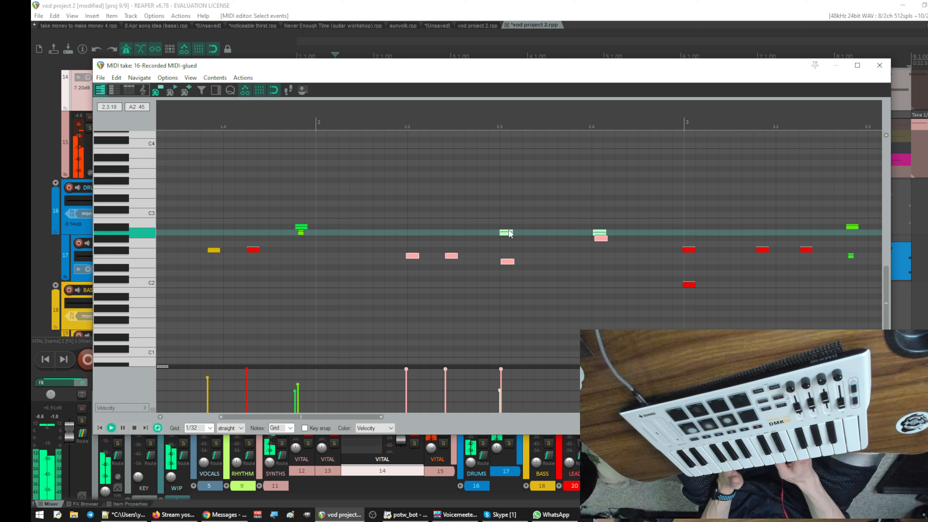
key("Up")
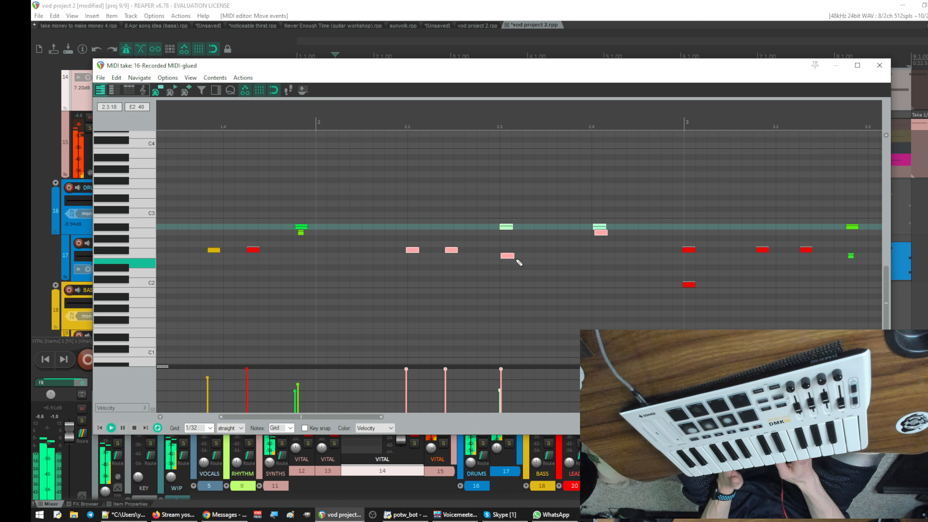
- Restart playback and check the timing of the moved drum notes in bars 2 and 3
key("space")
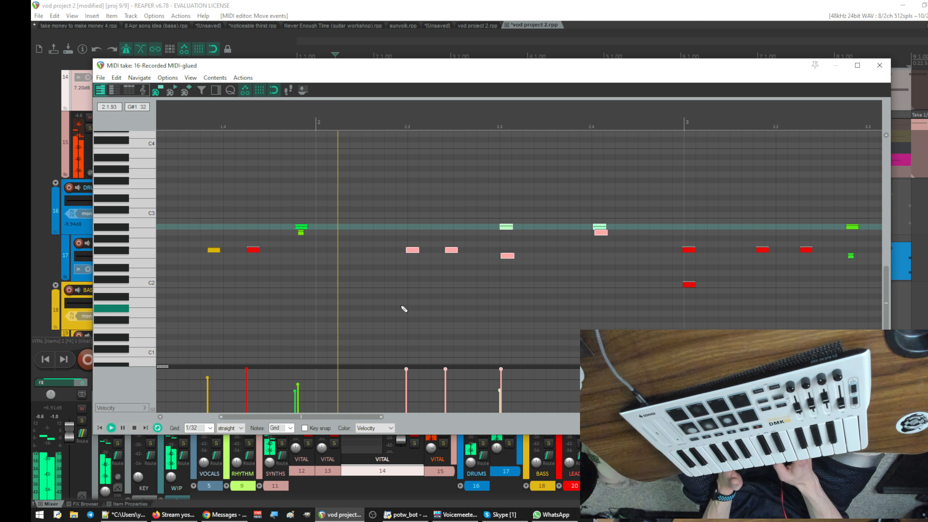
key("space")
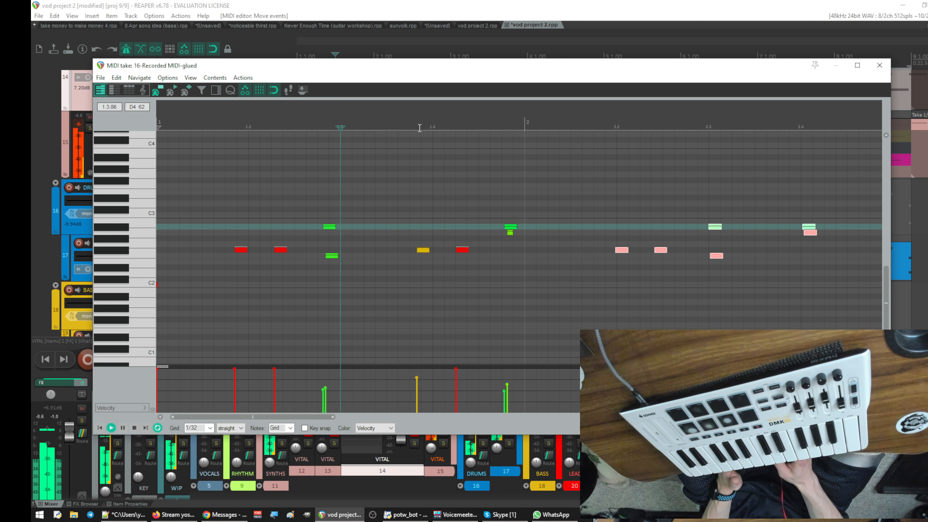
left_click_drag(516, 124, 238, 115)
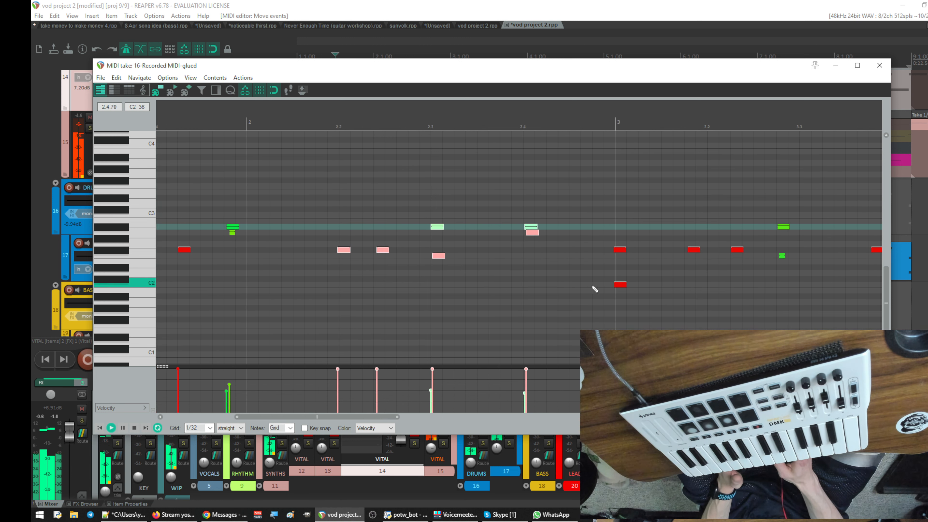
- Copy the two simultaneous drum notes at the start of bar 3 and paste them at the start of bar 1
left_click_drag(639, 299, 614, 231)
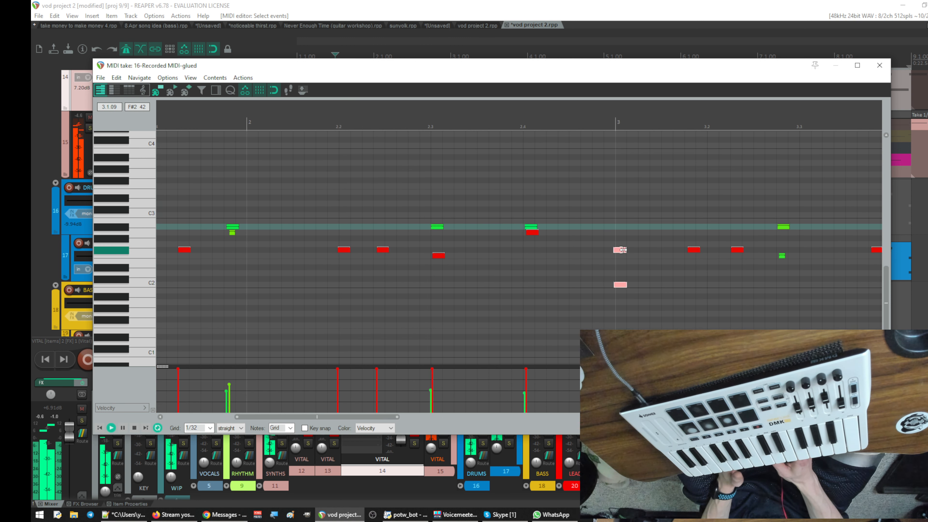
right_click(623, 250)
left_click(660, 257)
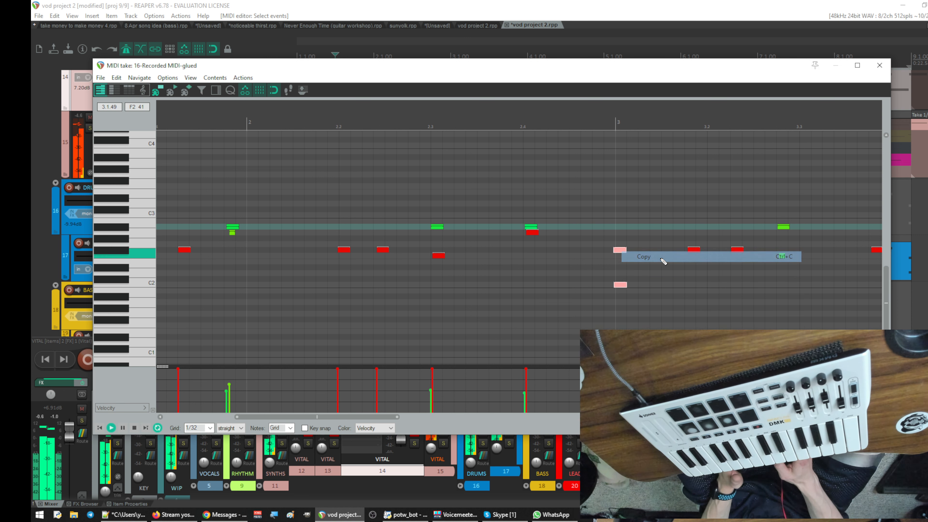
left_click_drag(394, 108, 689, 114)
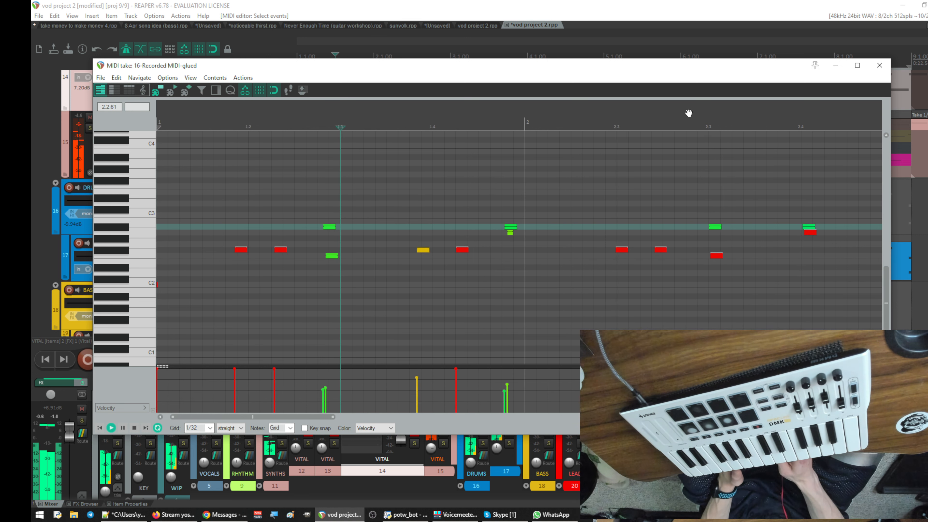
left_click(179, 251)
key("space")
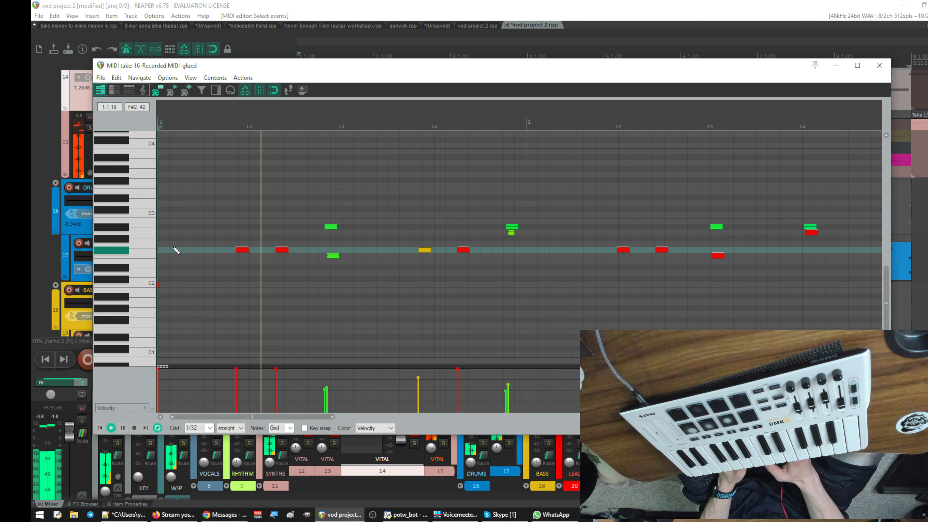
key("ctrl+v")
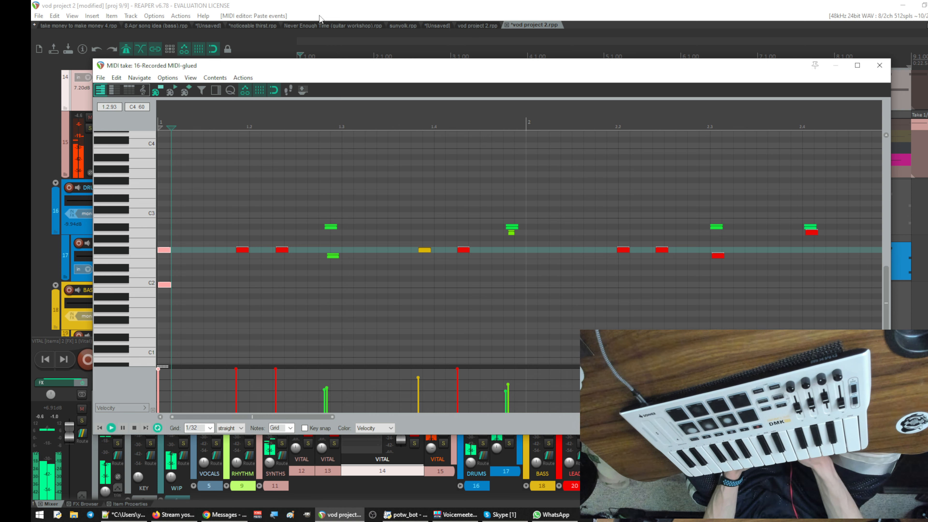
- Set the time selection to bars 1 and 2 in the arrangement and solo drum track 17
left_click_drag(355, 68, 735, 213)
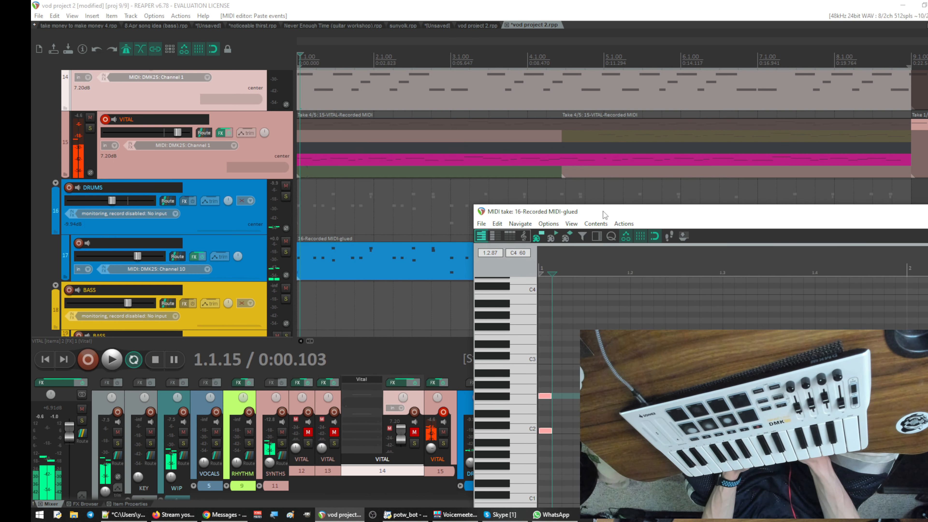
left_click_drag(603, 213, 589, 368)
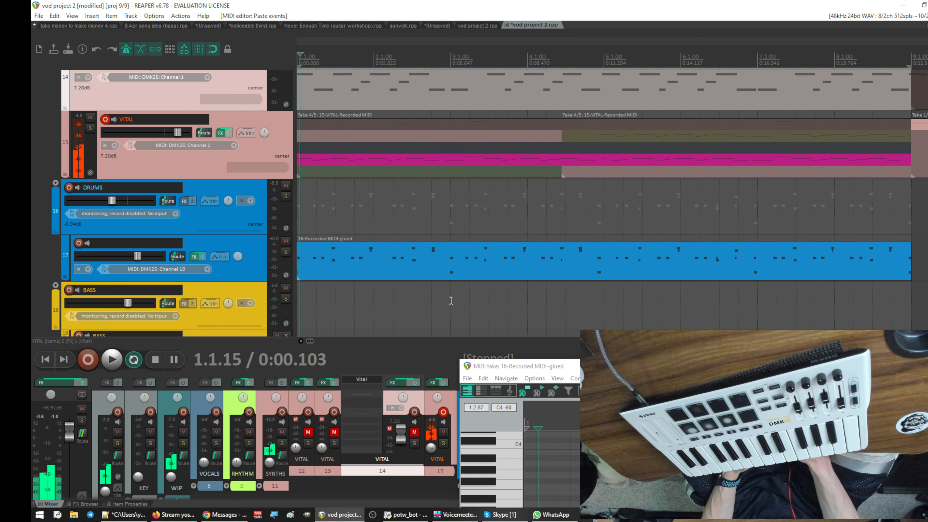
left_click_drag(454, 296, 254, 294)
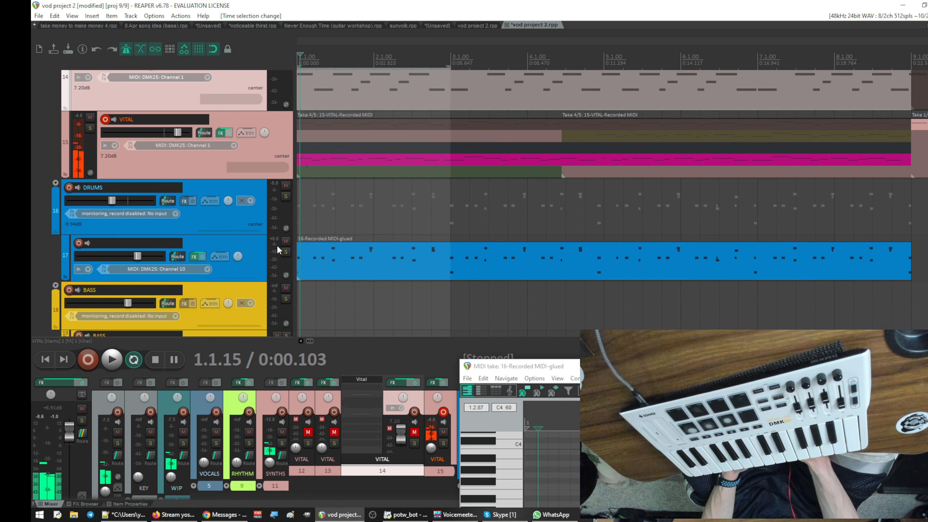
left_click(286, 251)
- Maximize the MIDI editor and play the soloed two-bar loop to check the timing of the drum notes
left_click_drag(627, 366, 282, 83)
key("space")
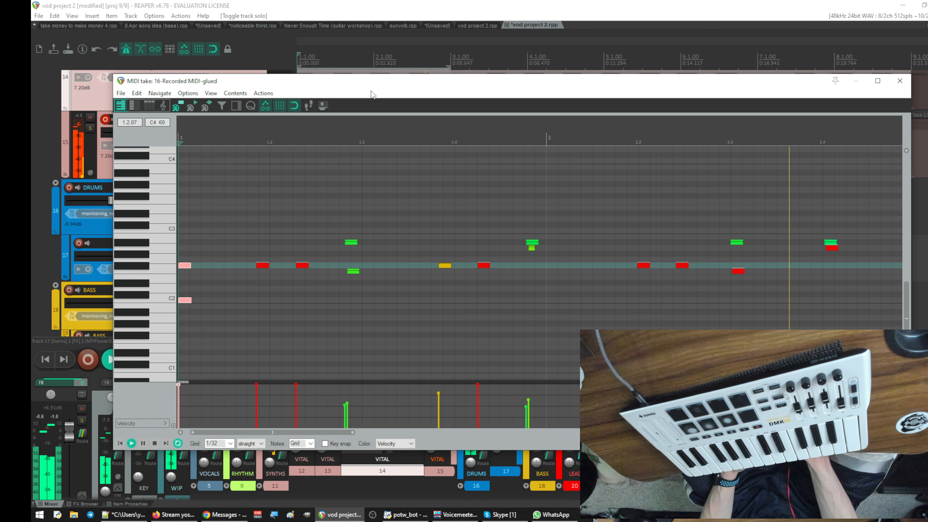
left_click_drag(374, 81, 386, 65)
double_click(386, 66)
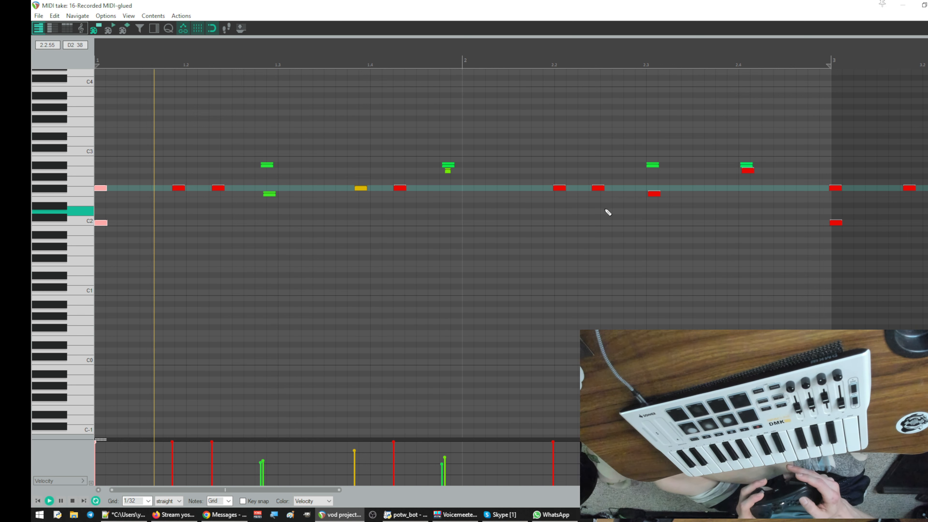
key("space")
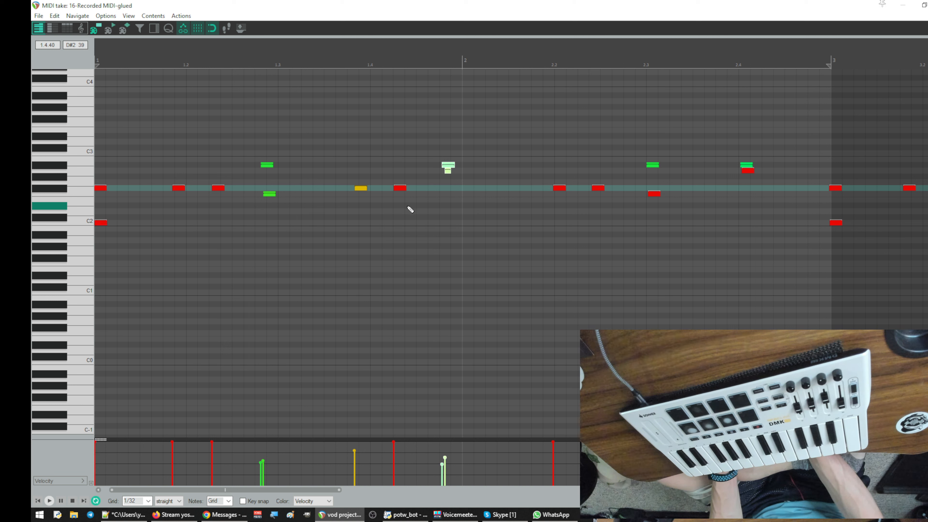
- Shift the four drum notes just before bar 2 later so the upper pair starts on bar 2, and audition the loop
left_click_drag(337, 141, 520, 297)
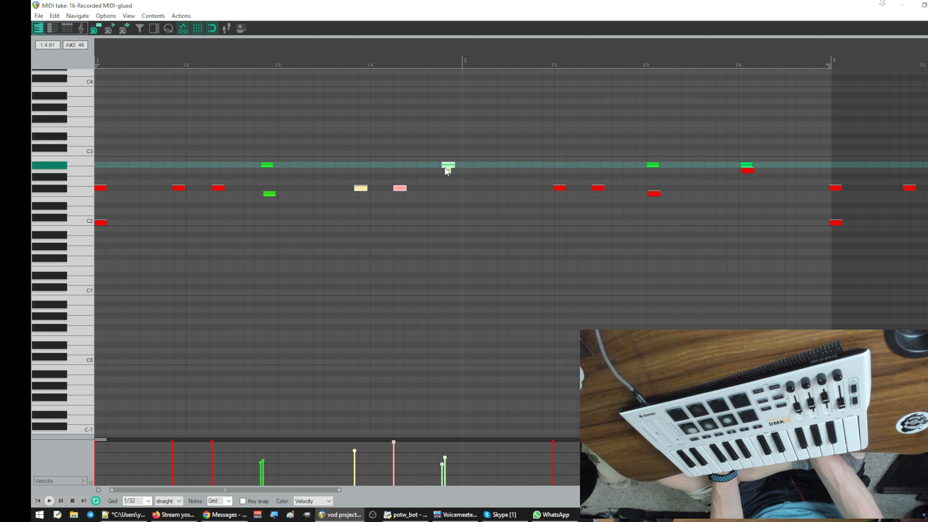
left_click_drag(447, 172, 472, 170)
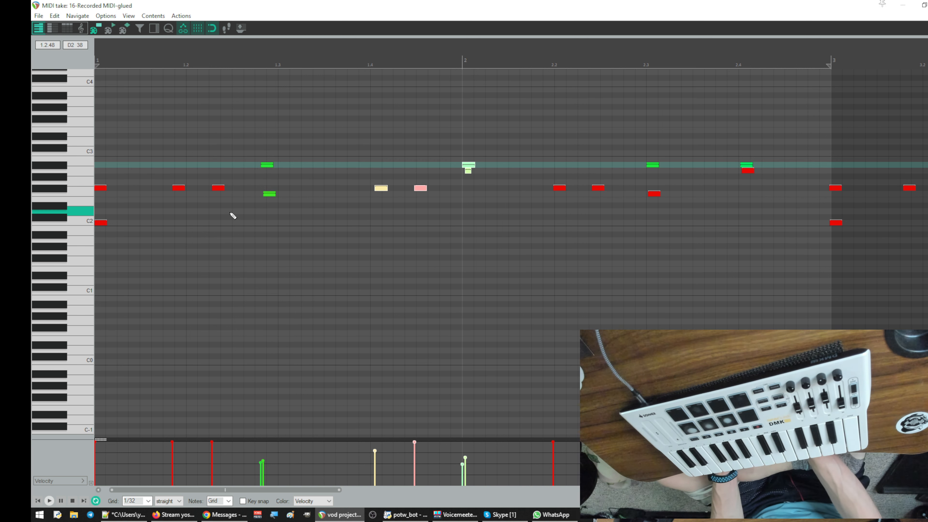
key("space")
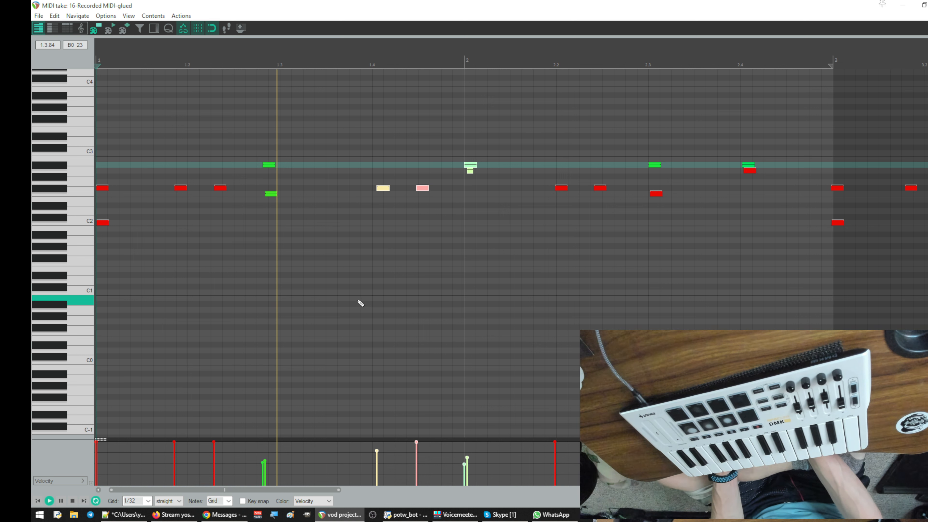
key("space")
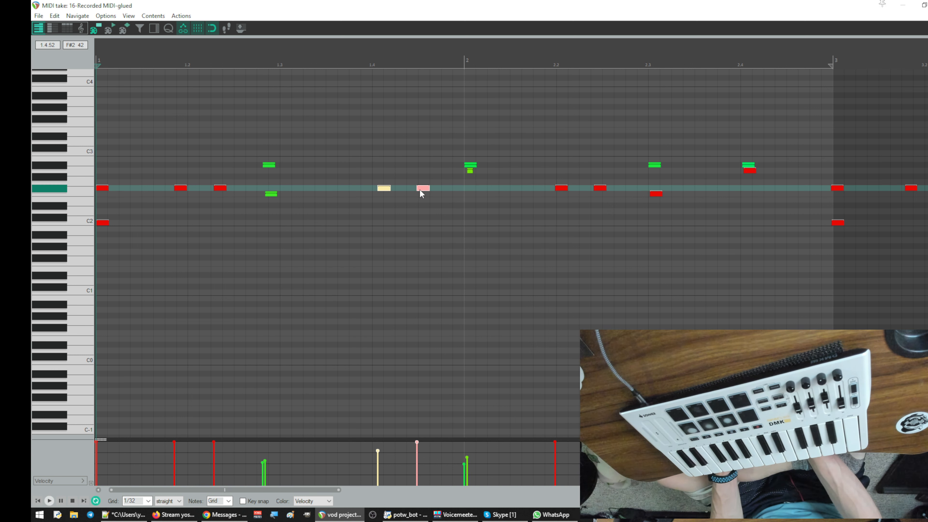
- Move the two F#2 notes around beat 1.4 slightly earlier and play the loop to check them
left_click_drag(419, 189, 404, 190)
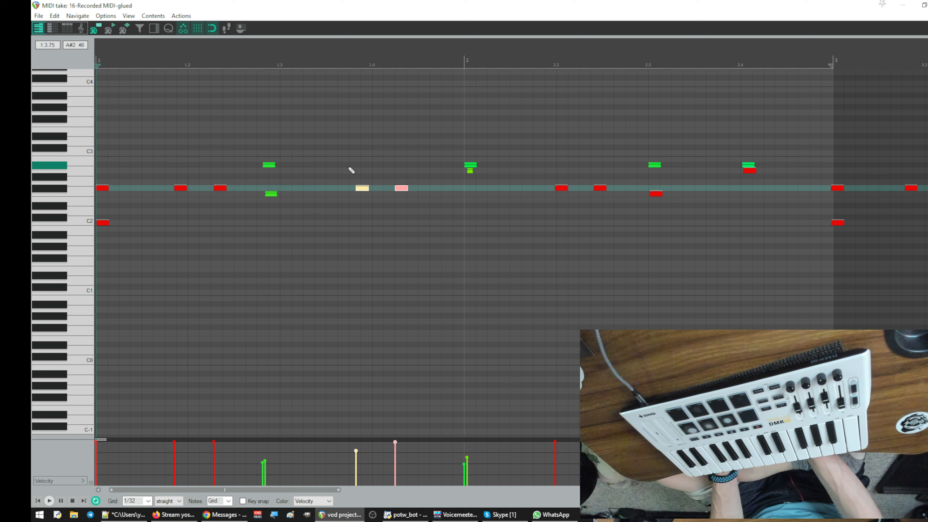
key("space")
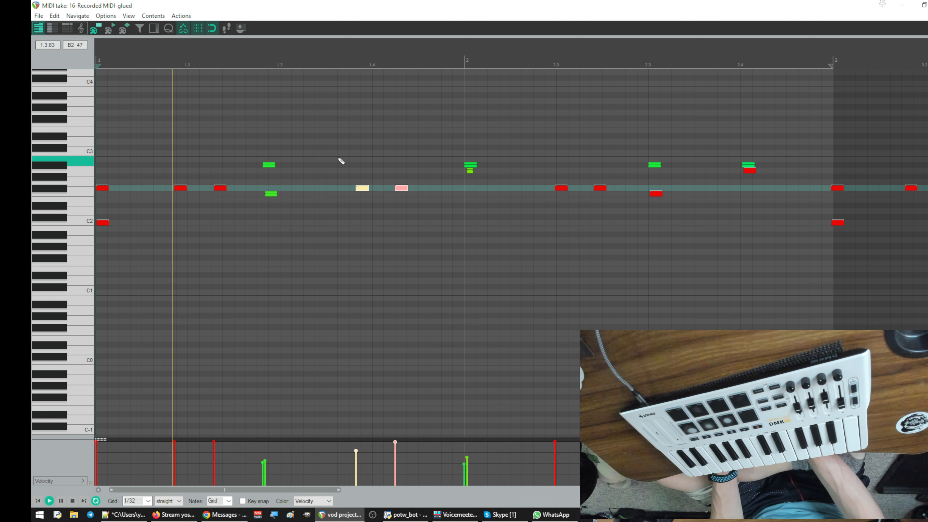
key("space")
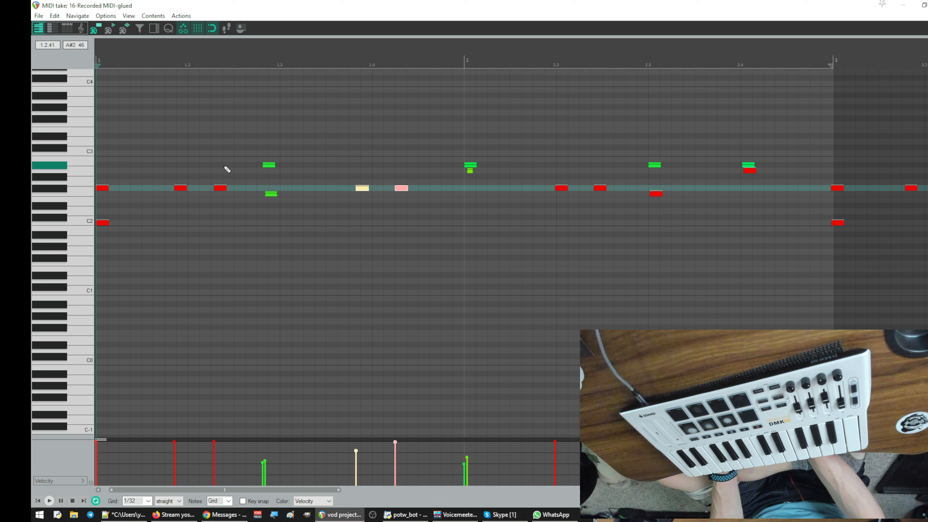
- Nudge the two simultaneous notes just before beat 1.3 slightly later and audition the adjusted loop
left_click_drag(248, 140, 307, 271)
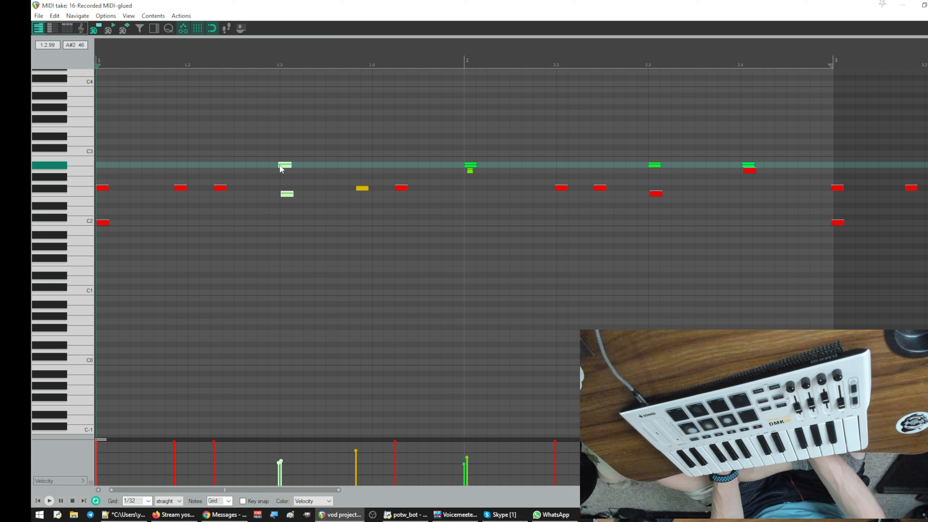
key("space")
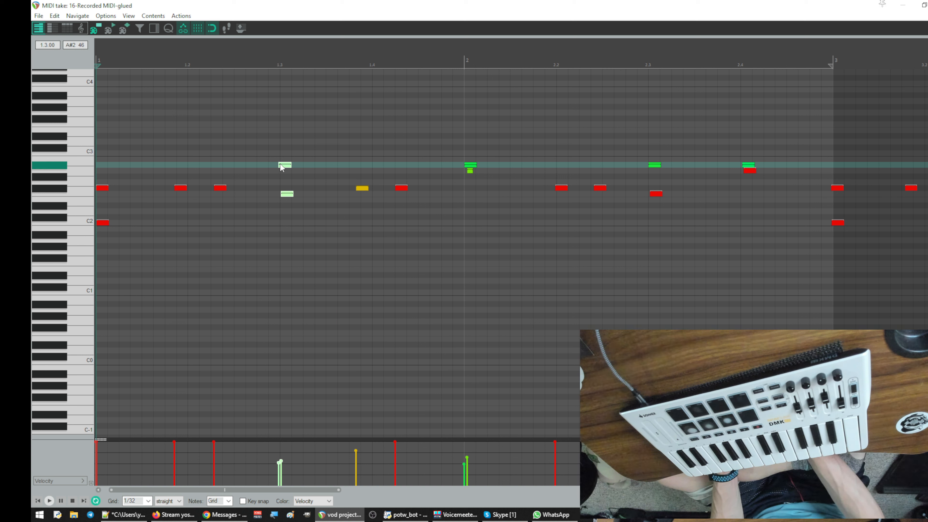
key("space")
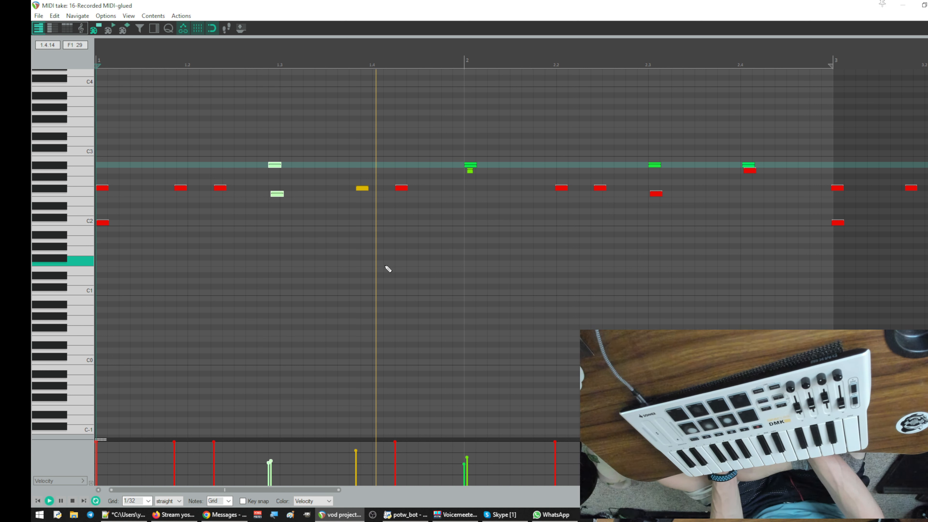
key("space")
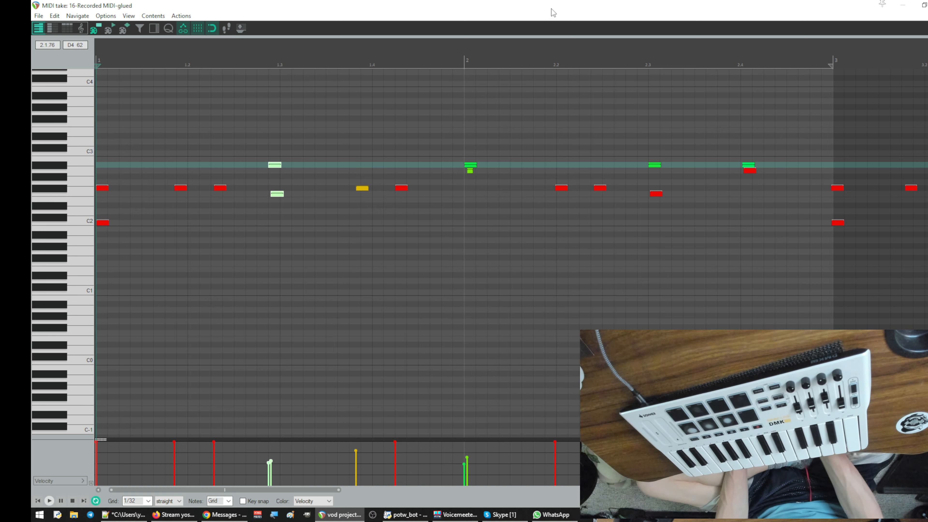
- Restore the MIDI editor to a floating window and close it to return to the arrangement
left_click_drag(553, 12, 582, 118)
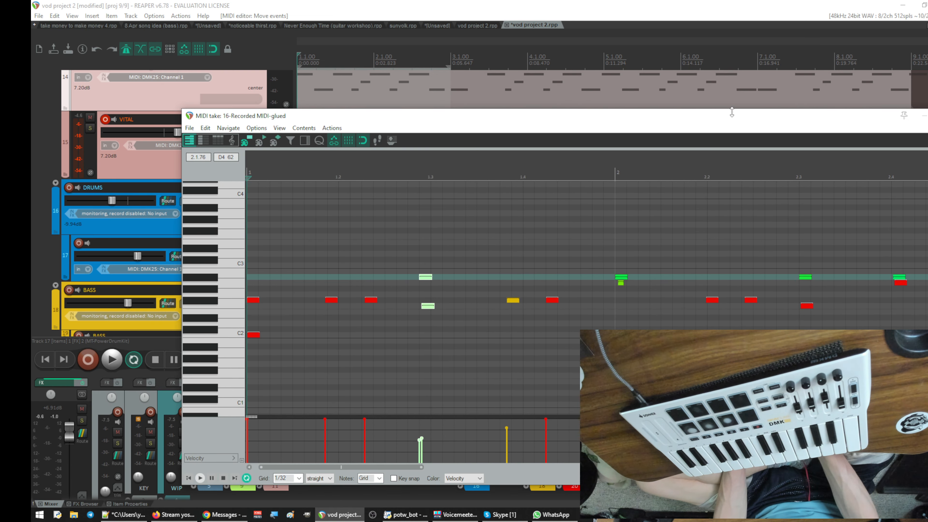
left_click_drag(731, 112, 602, 110)
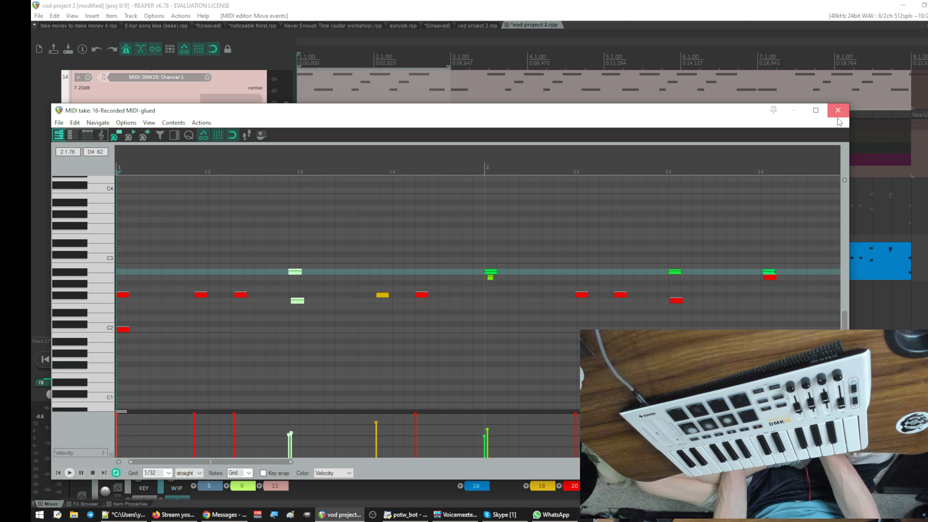
left_click(838, 111)
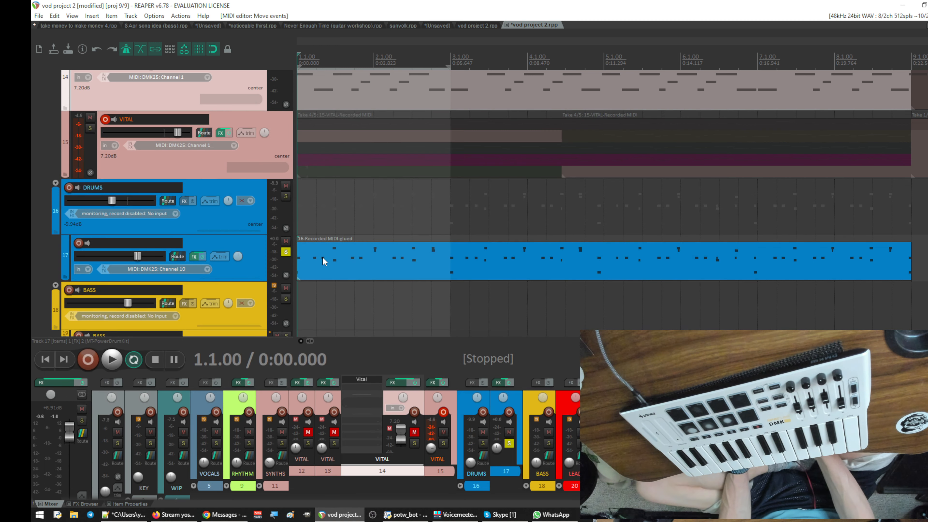
- Arm only drum track 17 and loop-record new drum takes over bars 1 and 2
left_click(76, 244)
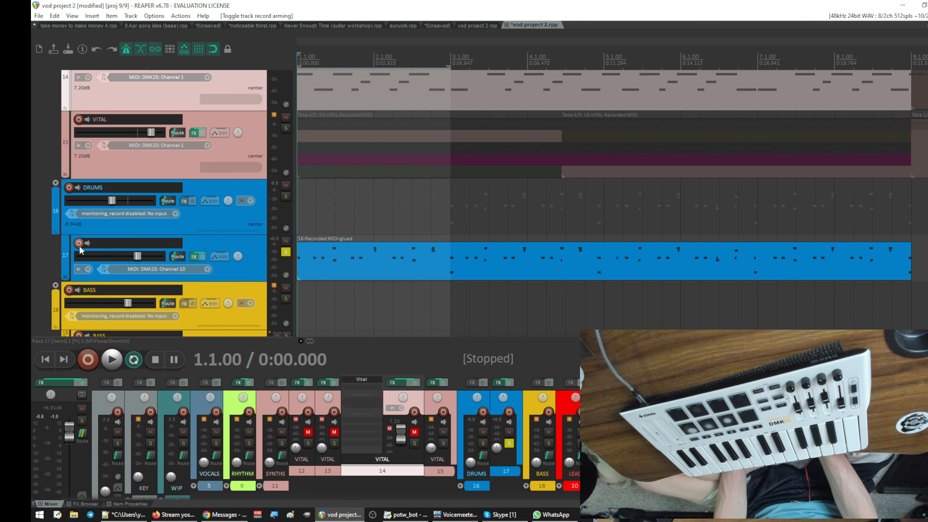
left_click(79, 244)
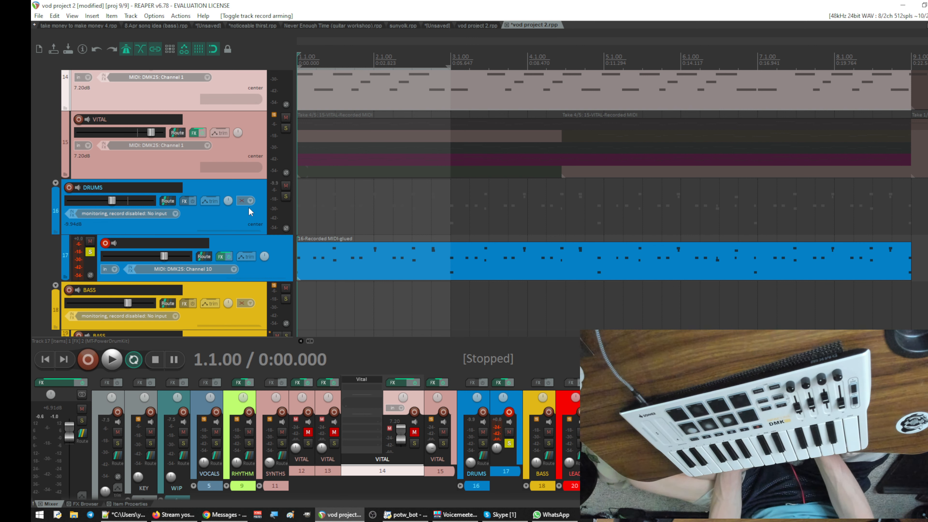
left_click(88, 362)
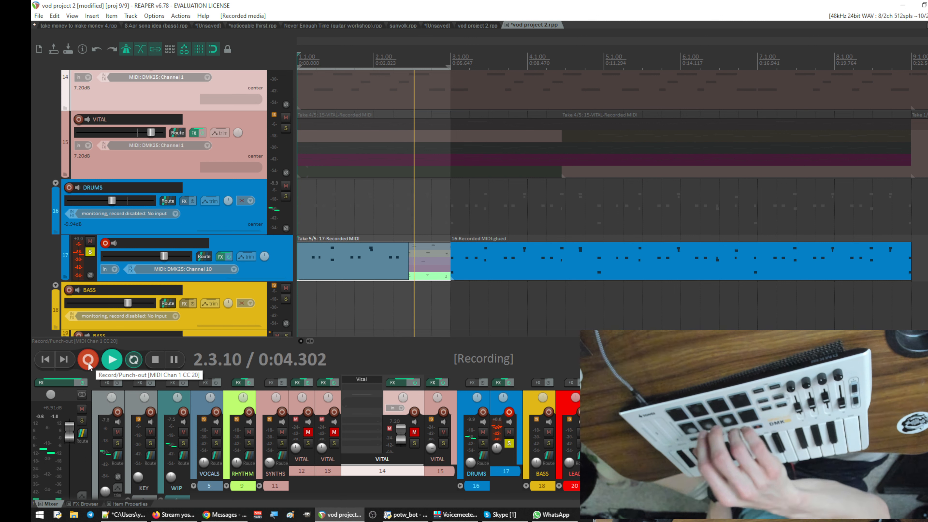
left_click(88, 361)
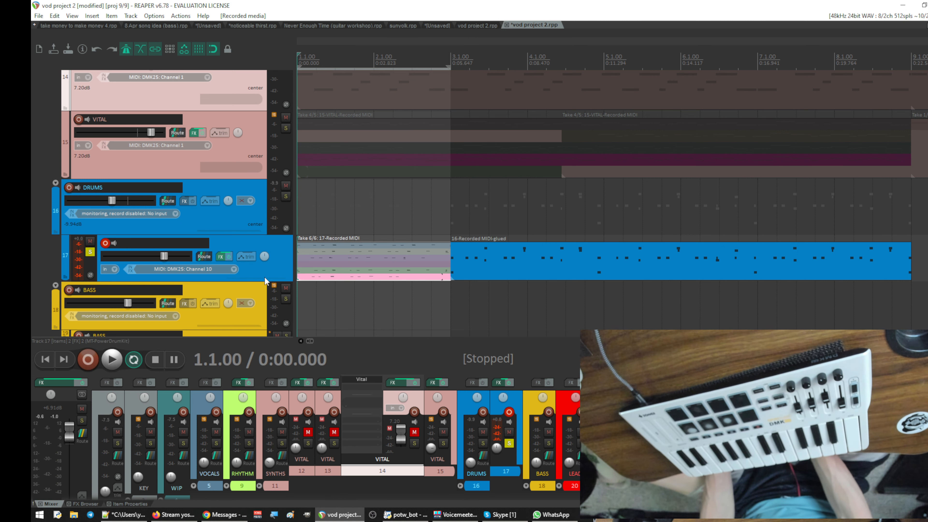
- Enlarge drum track 17 to show its take lanes and open the sixth take in the MIDI editor
scroll(396, 224, "down", 3)
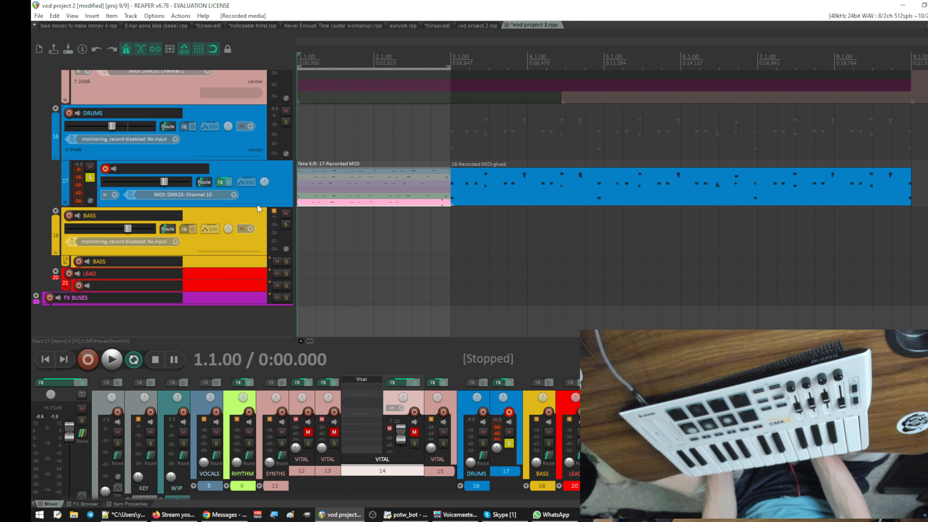
left_click_drag(245, 207, 211, 280)
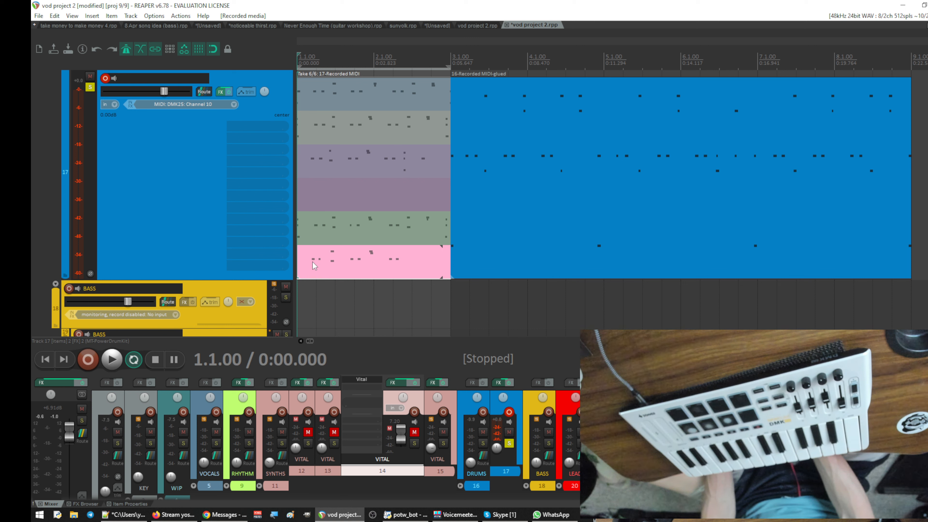
left_click(335, 260)
double_click(340, 266)
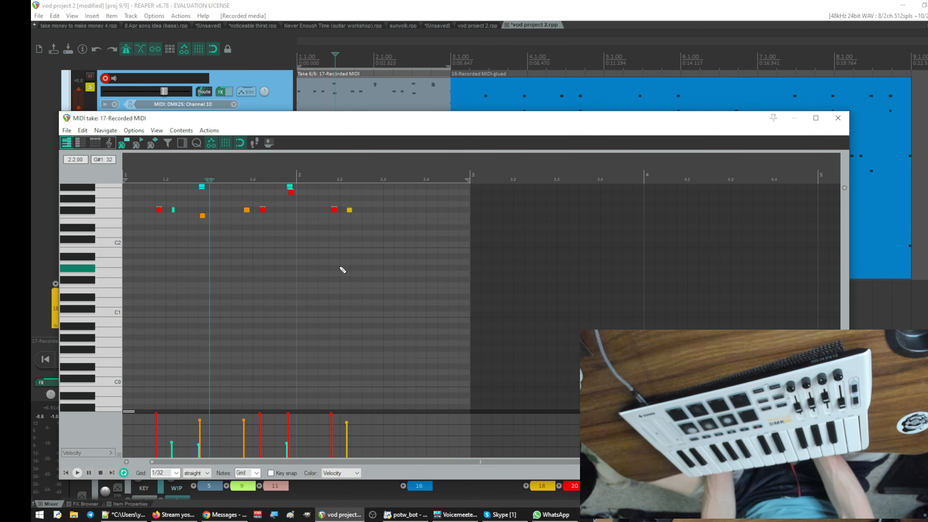
- Return the edit cursor to the project start and reposition the MIDI editor over the arrangement
key("Home")
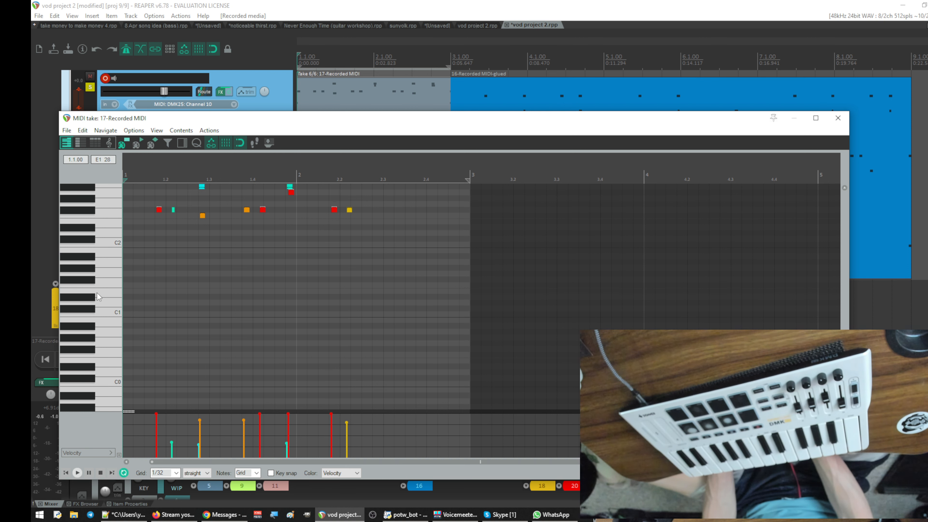
left_click_drag(239, 124, 631, 115)
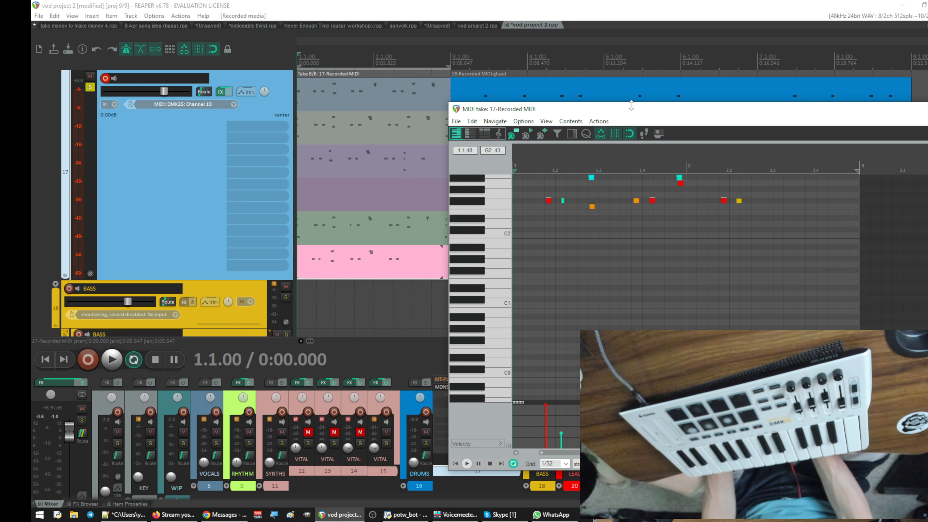
left_click_drag(659, 111, 350, 86)
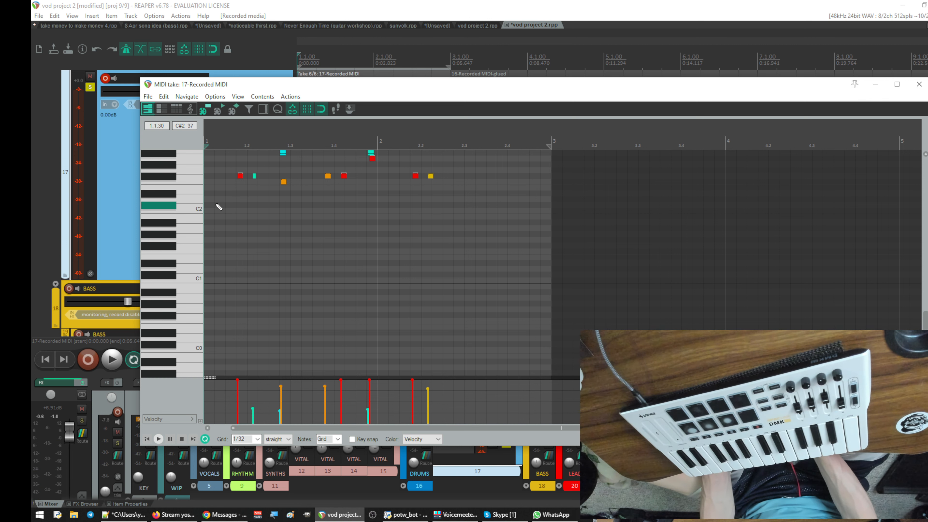
- Add a C2 note and an F#2 note at the start of bar 1 in the sixth drum take
left_click(212, 214)
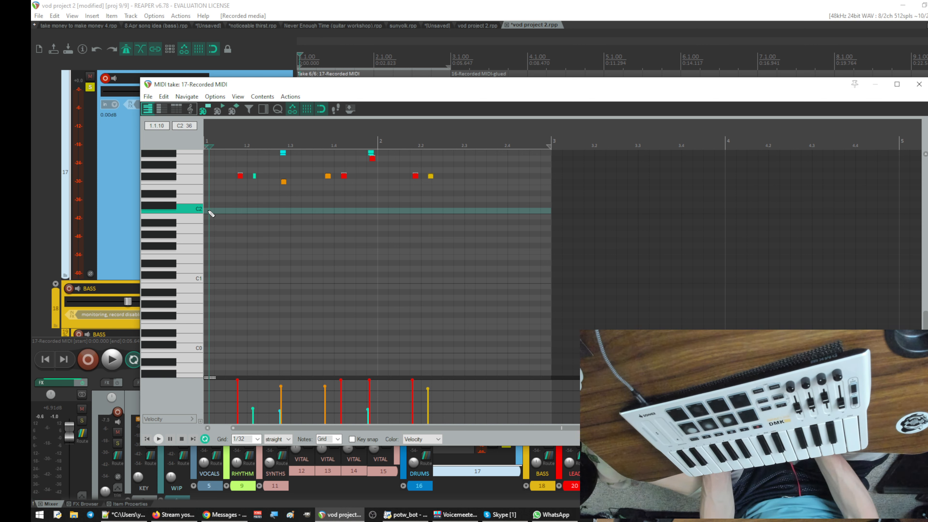
left_click(207, 211)
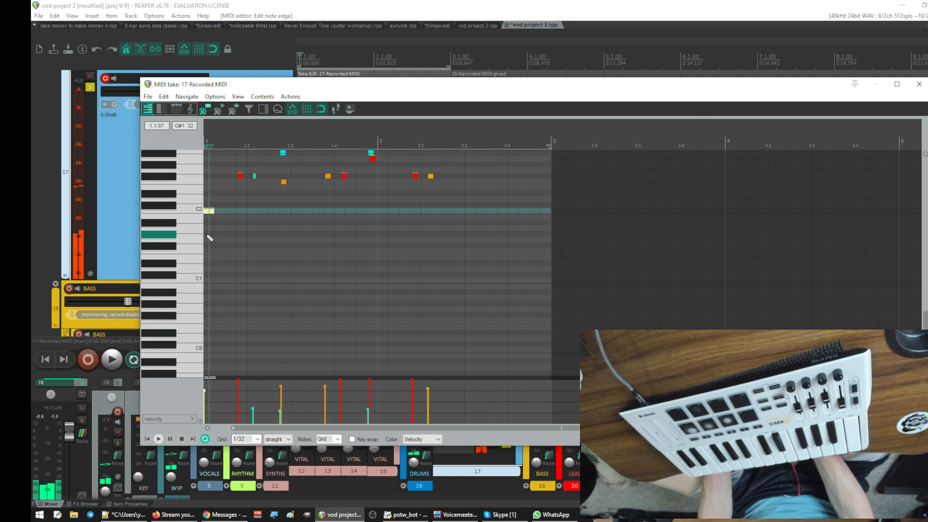
left_click(217, 176)
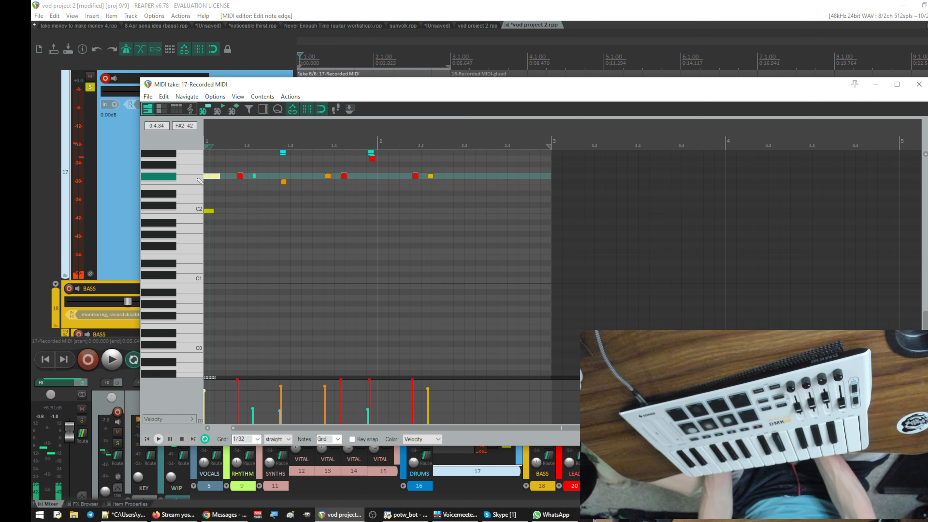
- Fit both bars of the drum take in the piano roll and play the take back to check the added notes
left_click_drag(285, 125, 716, 91)
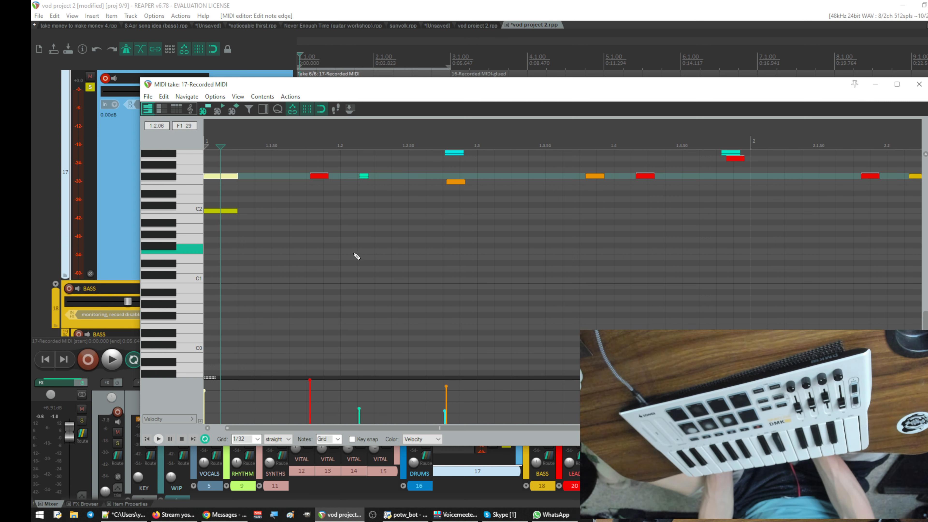
scroll(358, 257, "up", 2)
scroll(358, 257, "down", 2)
scroll(357, 257, "up", 1)
scroll(358, 257, "up", 1)
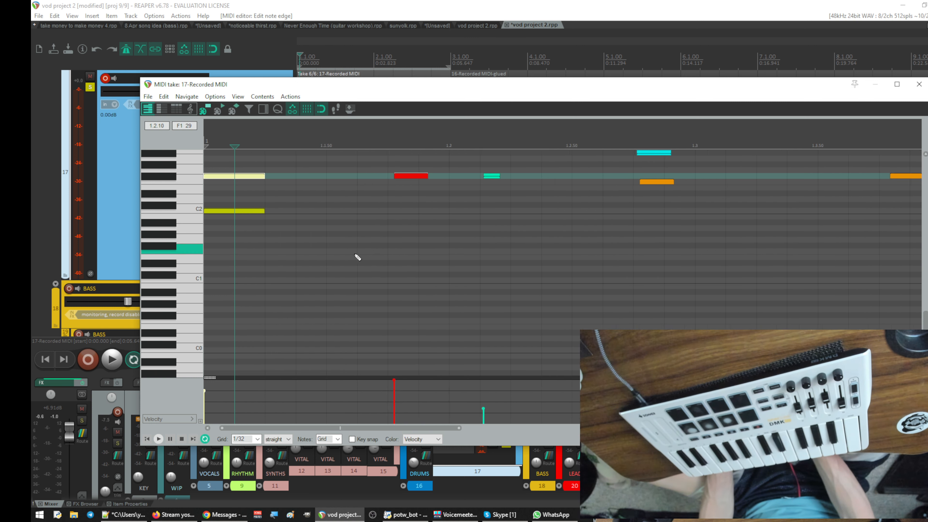
scroll(356, 257, "down", 2)
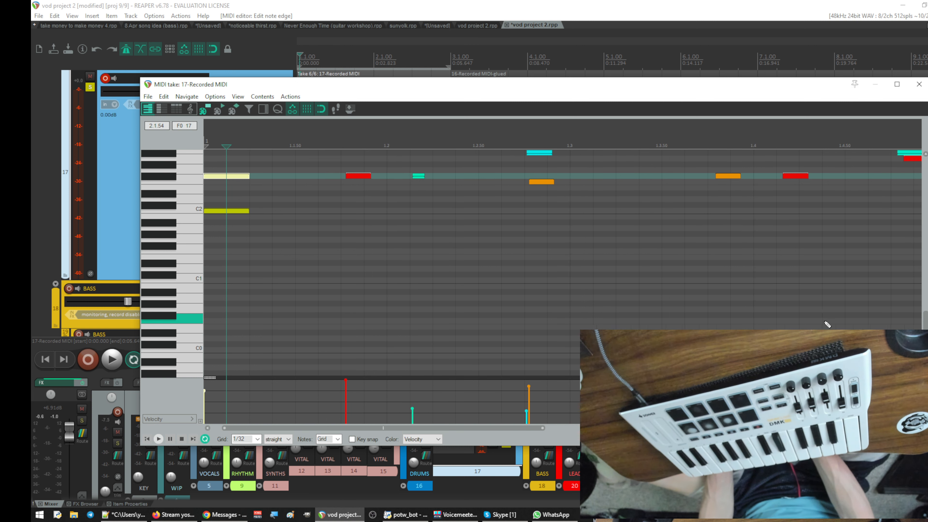
scroll(837, 314, "down", 2)
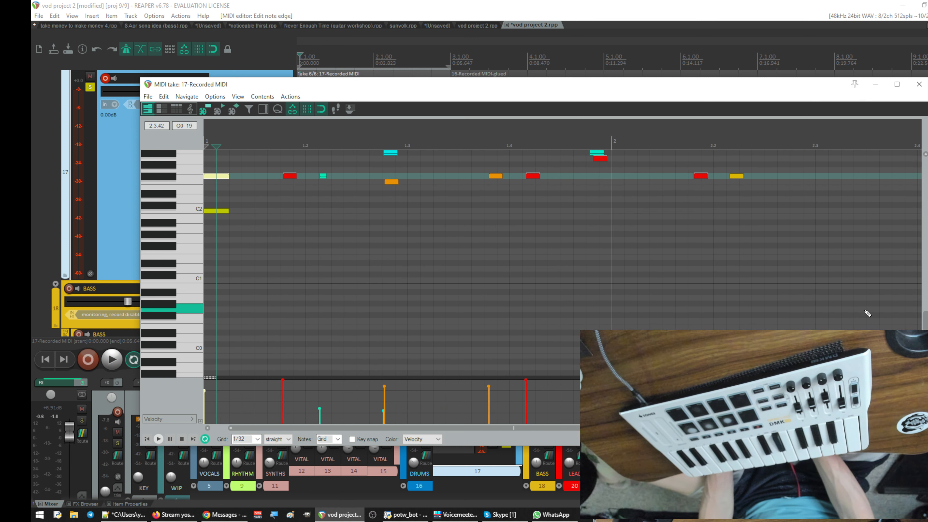
scroll(892, 321, "up", 3)
scroll(925, 325, "up", 1)
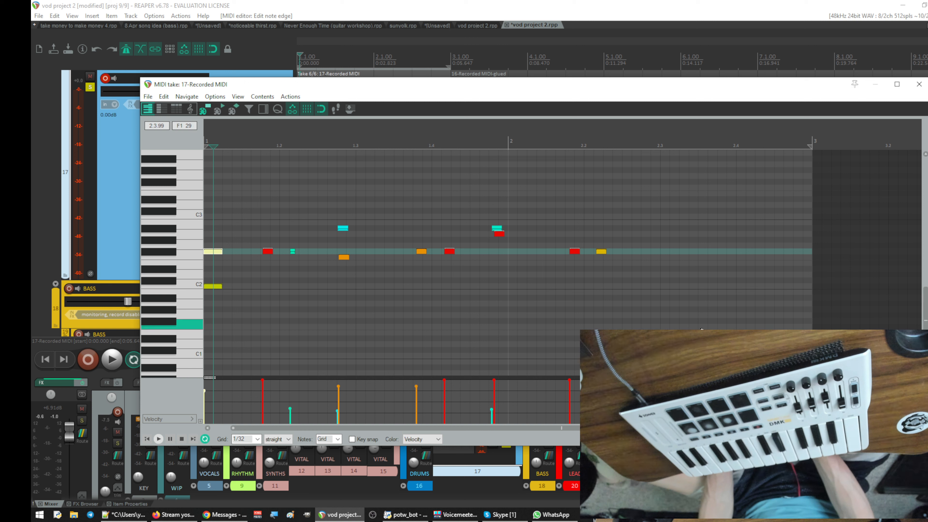
key("space")
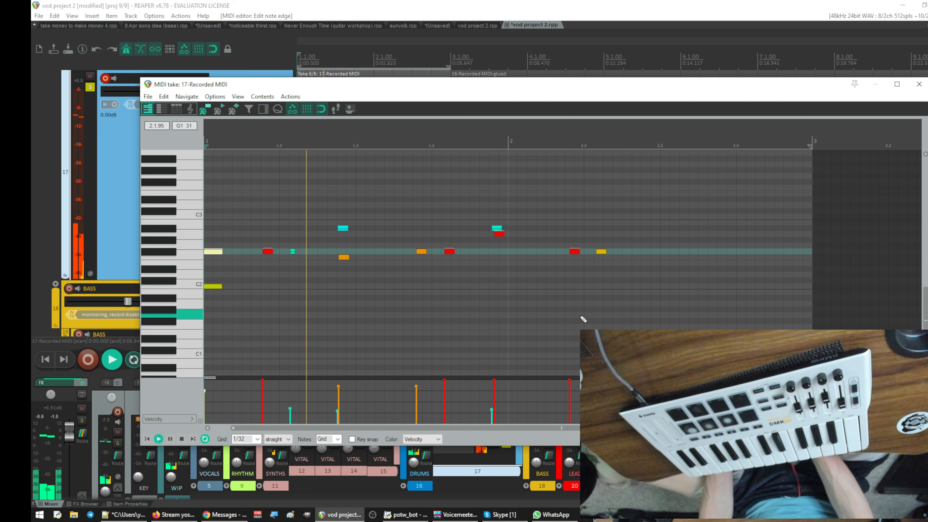
key("space")
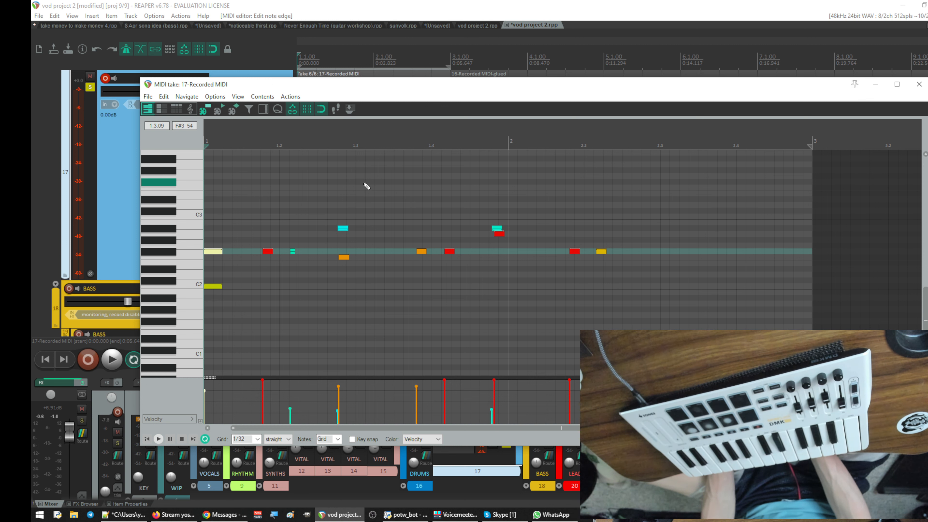
- Uncover the arrangement's track list, arm audio track 8 inside the MIDS folder and disarm drum track 17
left_click_drag(440, 92, 396, 369)
scroll(433, 329, "up", 10)
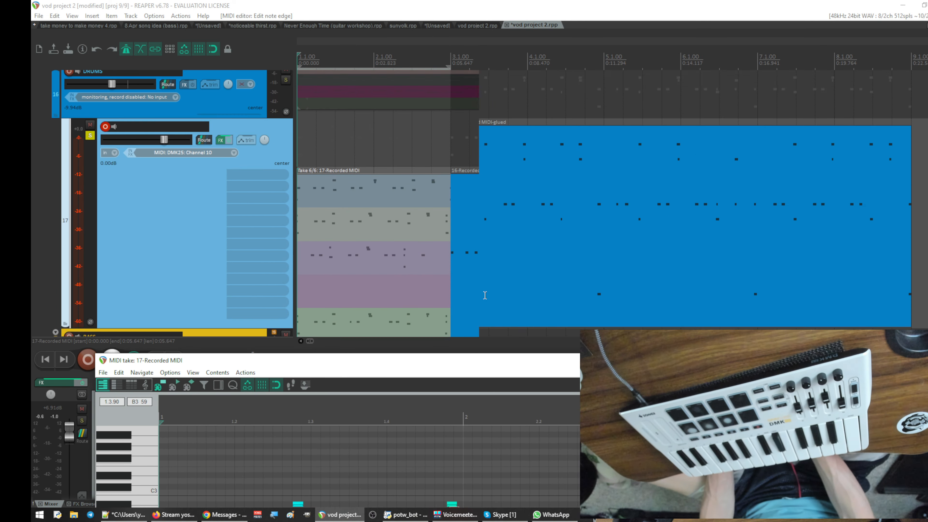
scroll(485, 295, "up", 5)
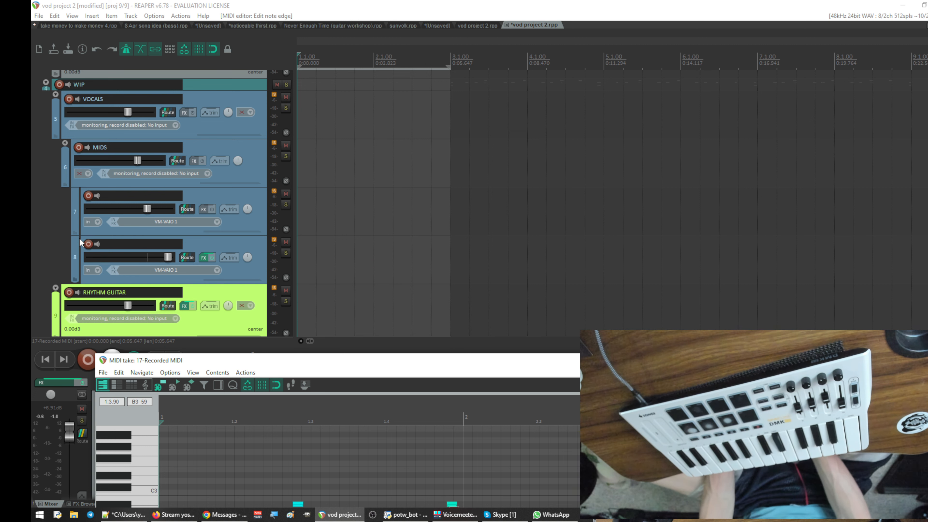
left_click(89, 244)
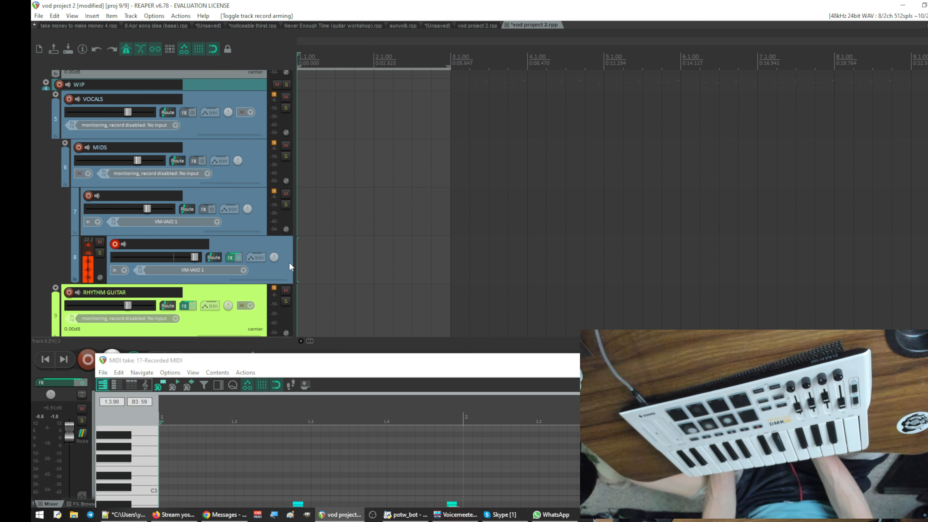
scroll(290, 261, "down", 15)
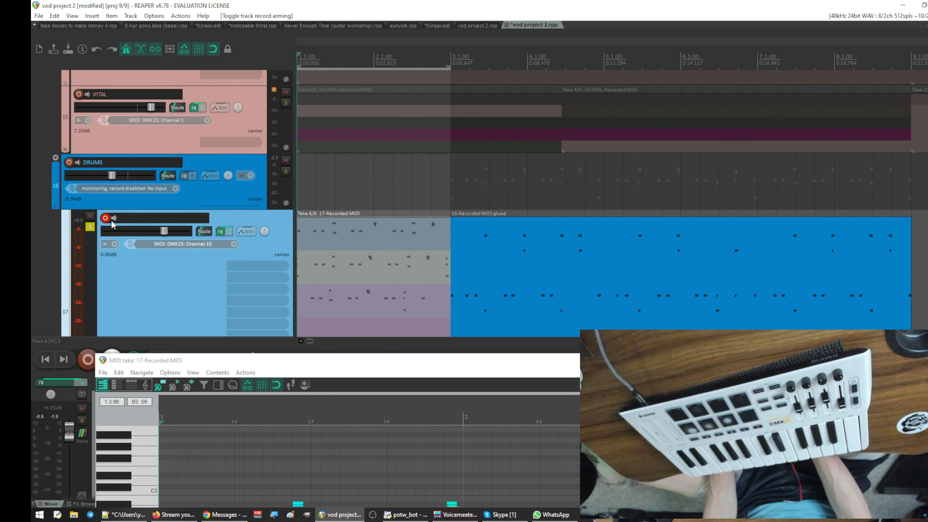
left_click(106, 220)
scroll(370, 202, "up", 15)
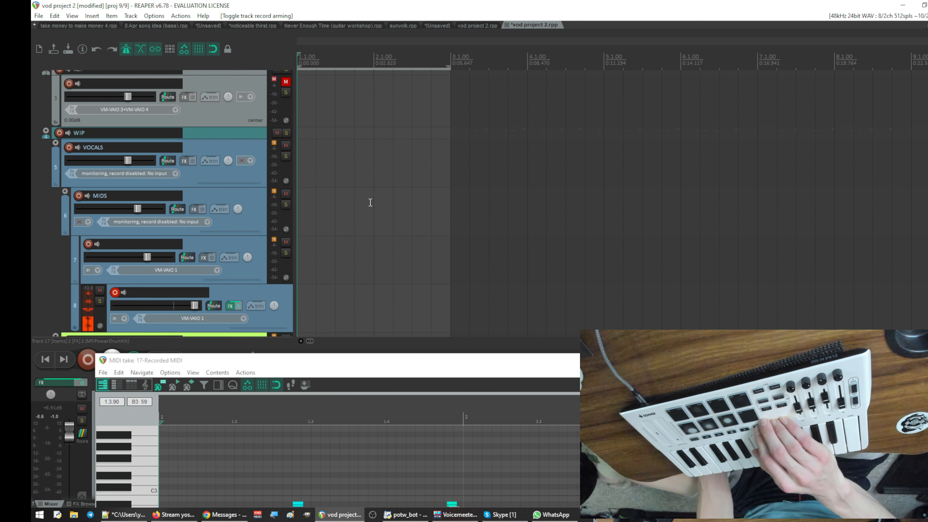
- Record a trial audio take on track 8 from the project start, then cut the recorded item
key("ctrl+r")
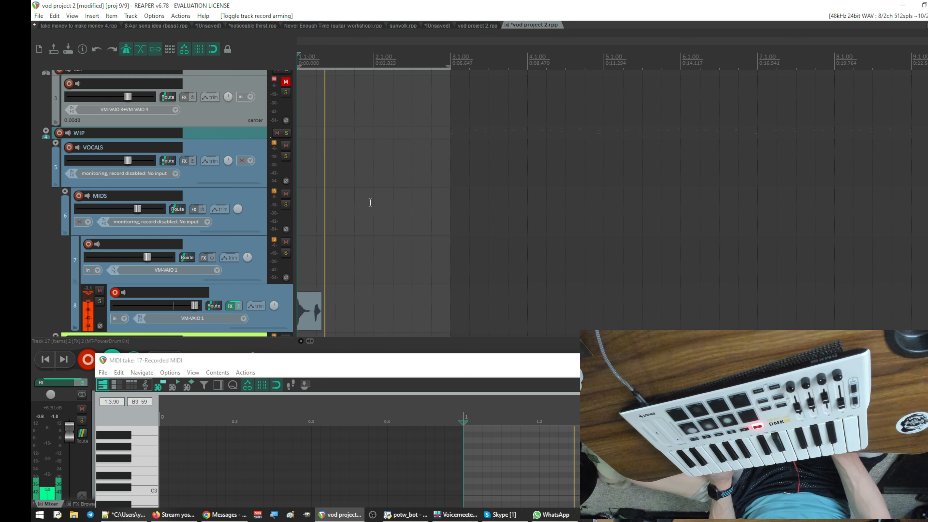
scroll(370, 202, "down", 1)
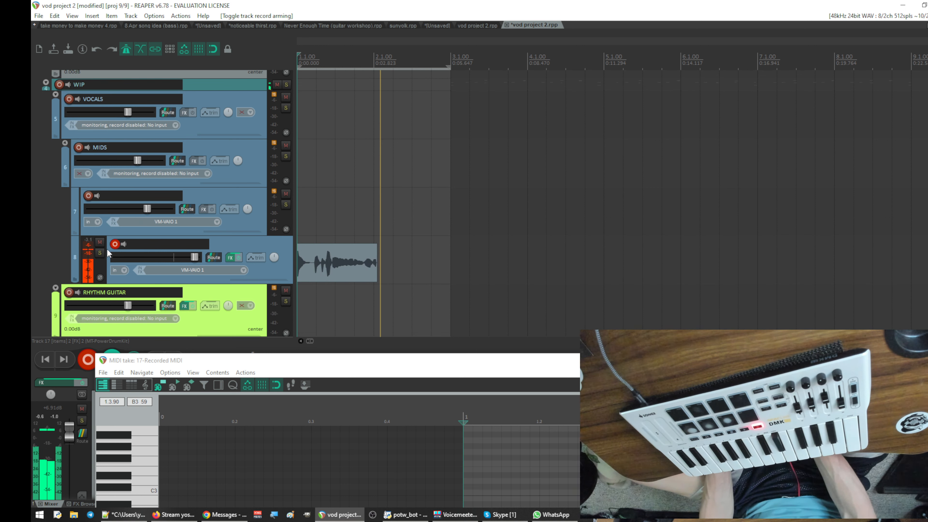
left_click(115, 244)
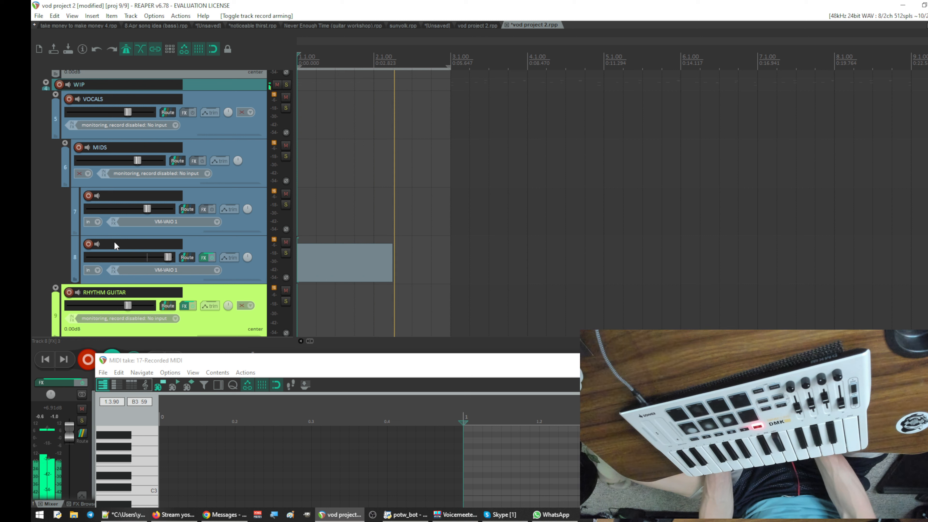
left_click(333, 260)
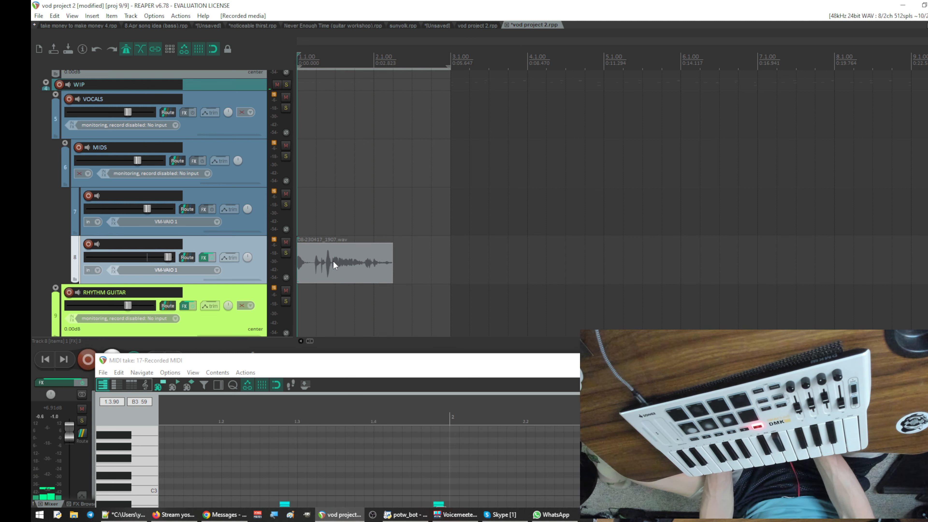
right_click(321, 262)
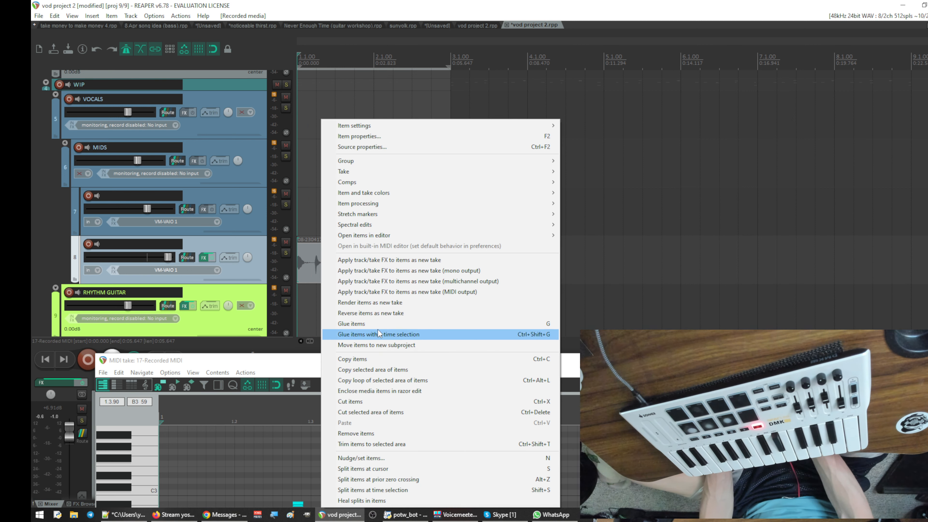
left_click(363, 401)
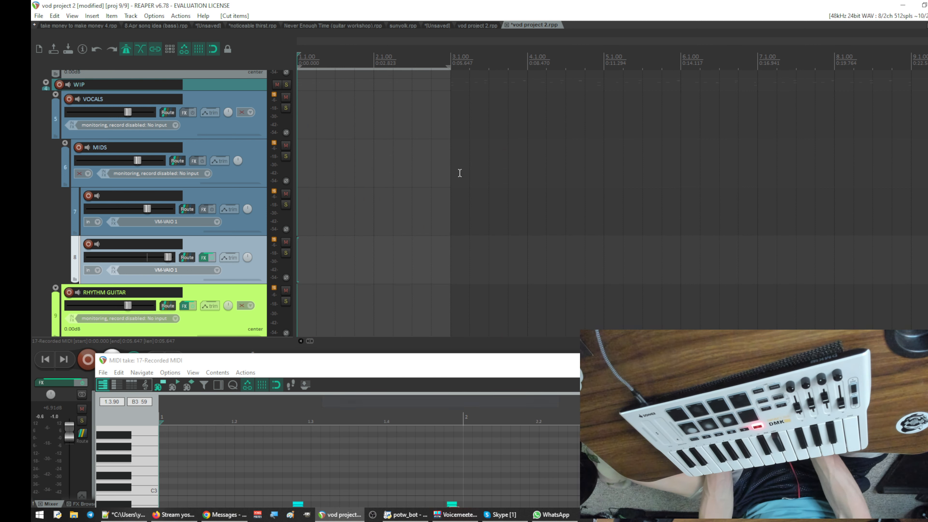
- Unsolo drum track 17 and solo audio track 8 instead
scroll(348, 172, "down", 10)
scroll(324, 181, "up", 5)
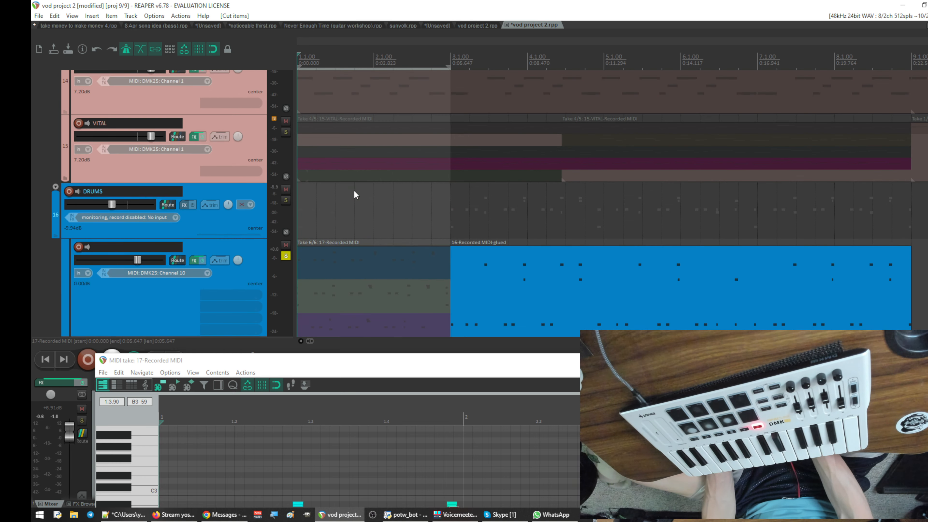
left_click(286, 256)
scroll(385, 244, "up", 15)
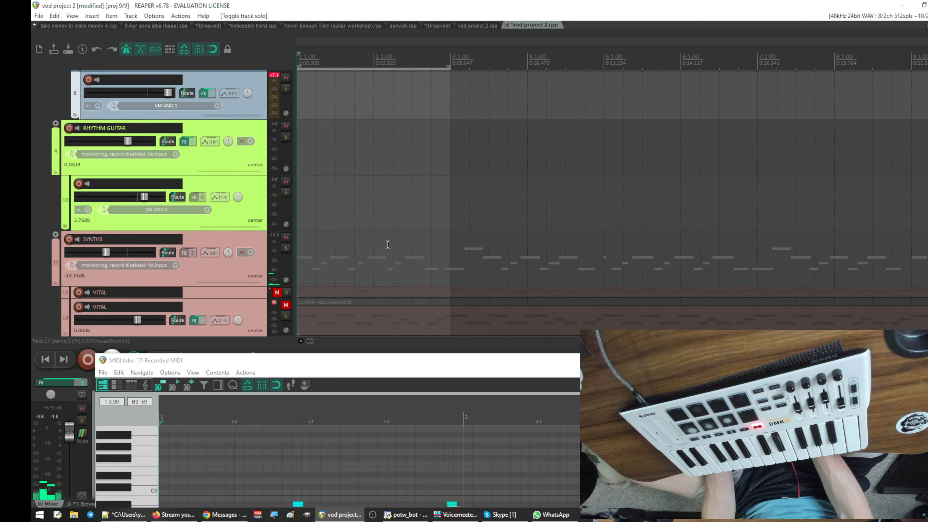
scroll(261, 208, "down", 3)
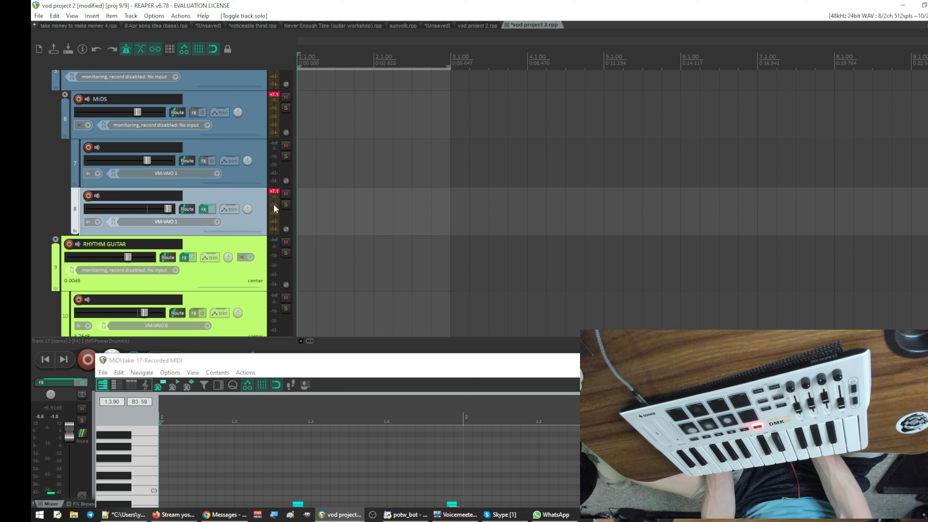
left_click(286, 204)
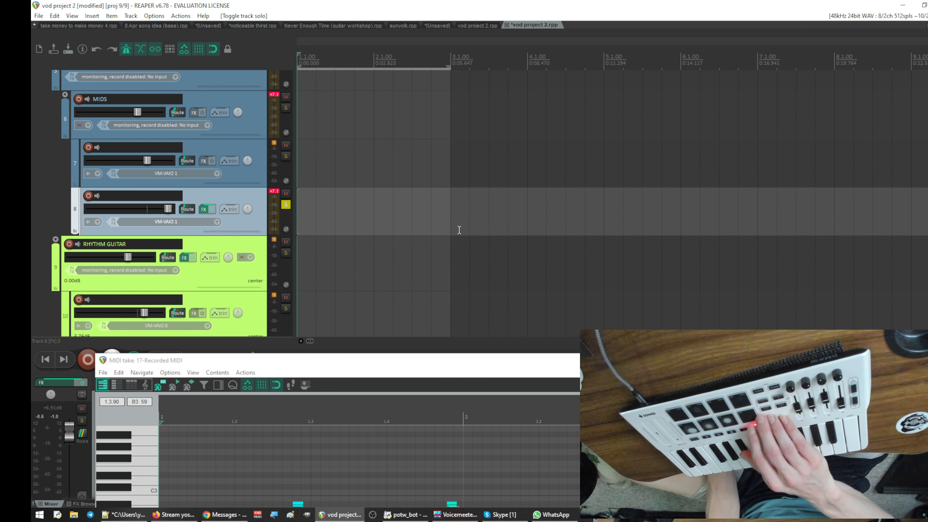
- Re-arm track 8 and lower its volume while loop-recording test takes, then delete the test takes
key("ctrl+r")
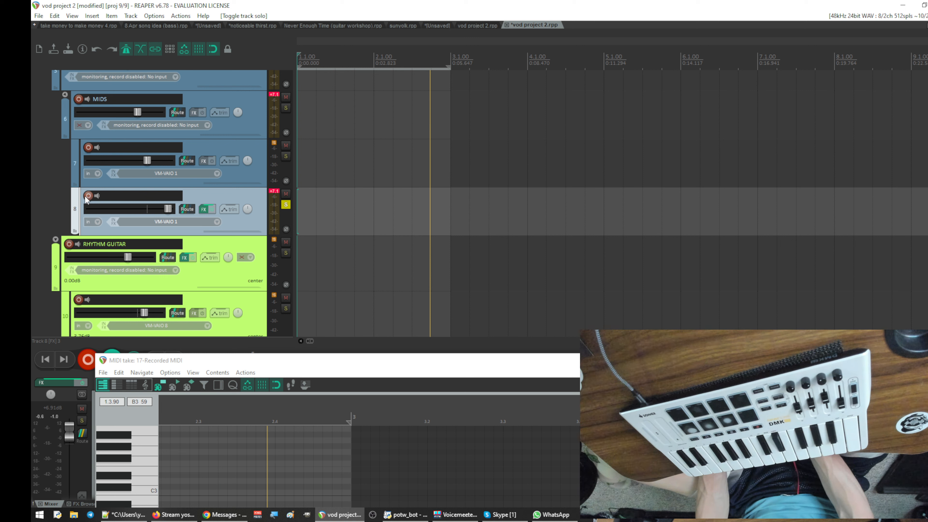
key("space")
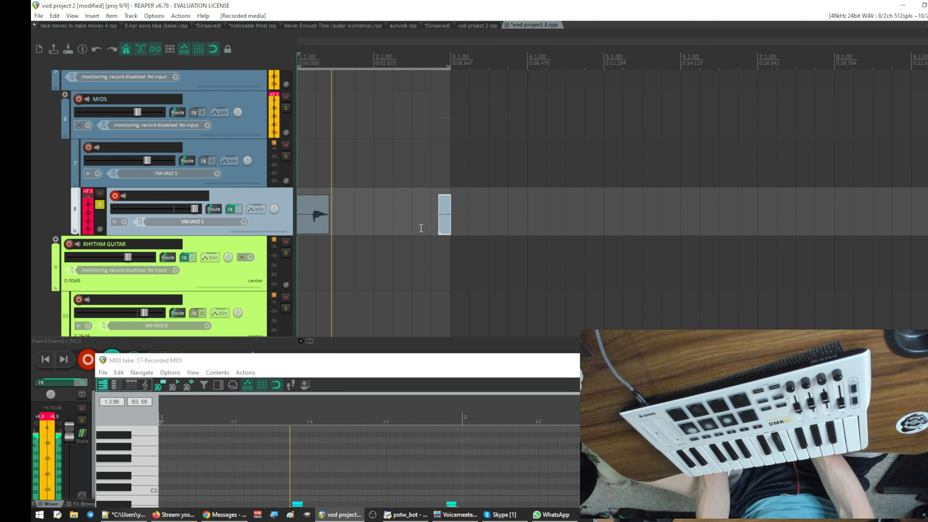
double_click(194, 209)
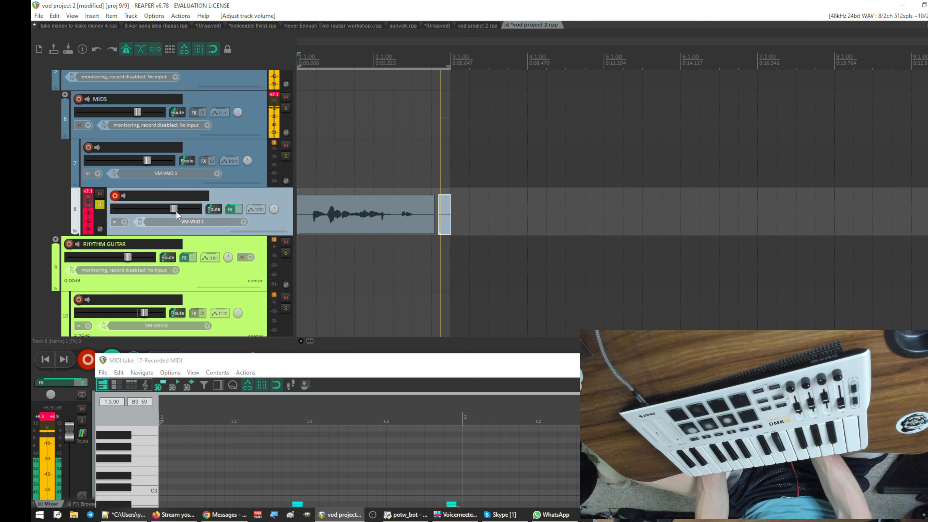
left_click_drag(173, 209, 151, 209)
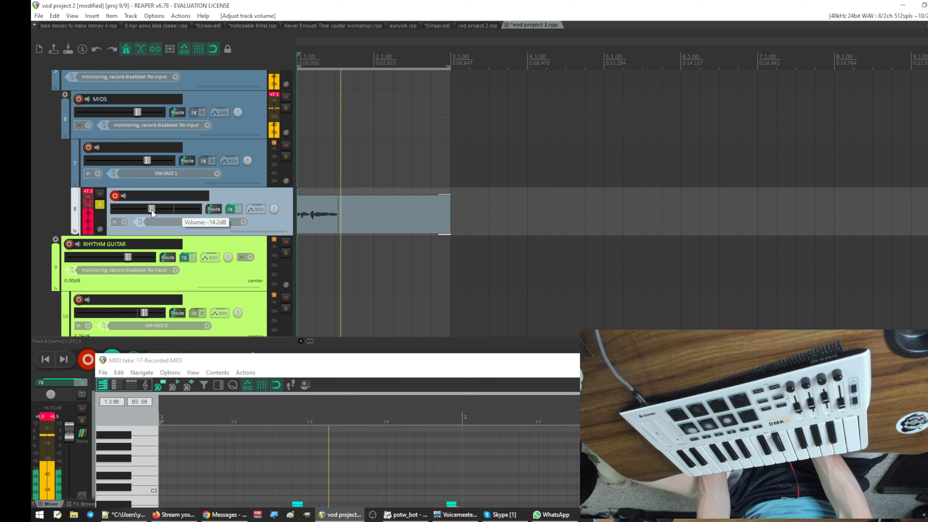
key("space")
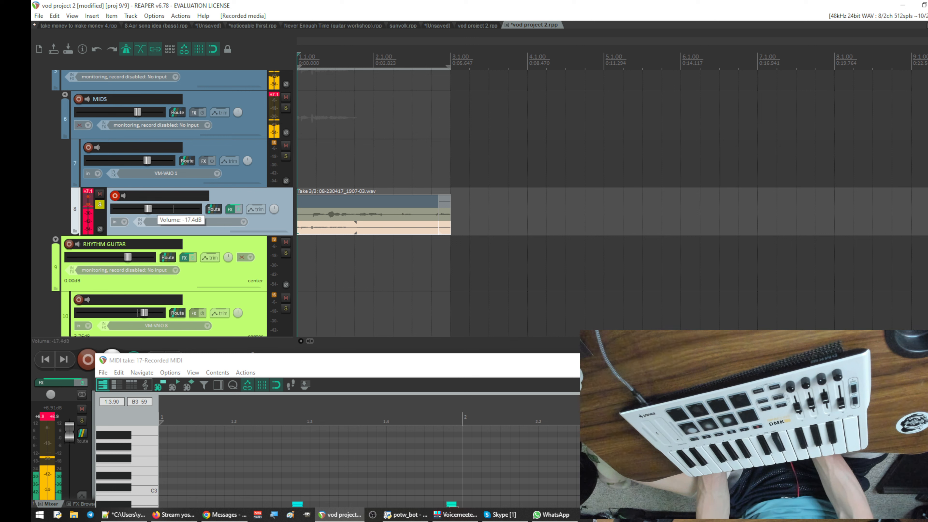
key("space")
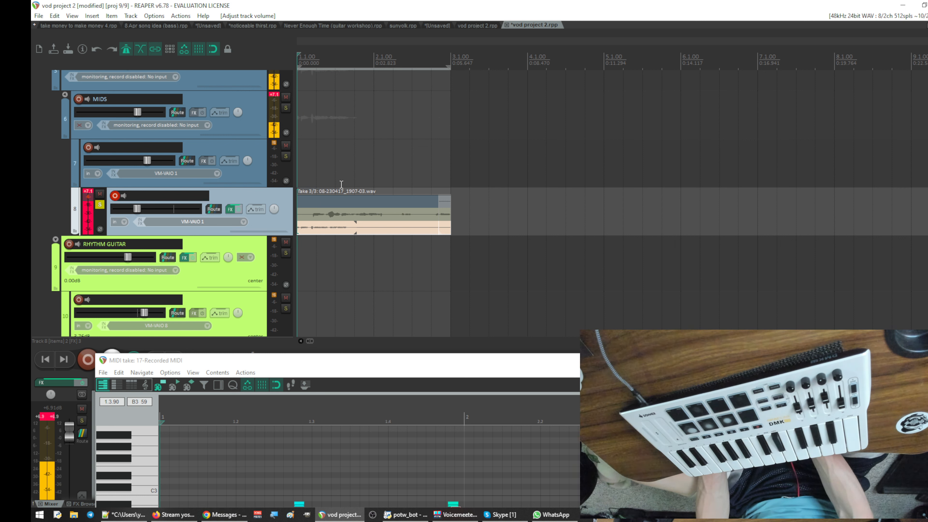
key("Delete")
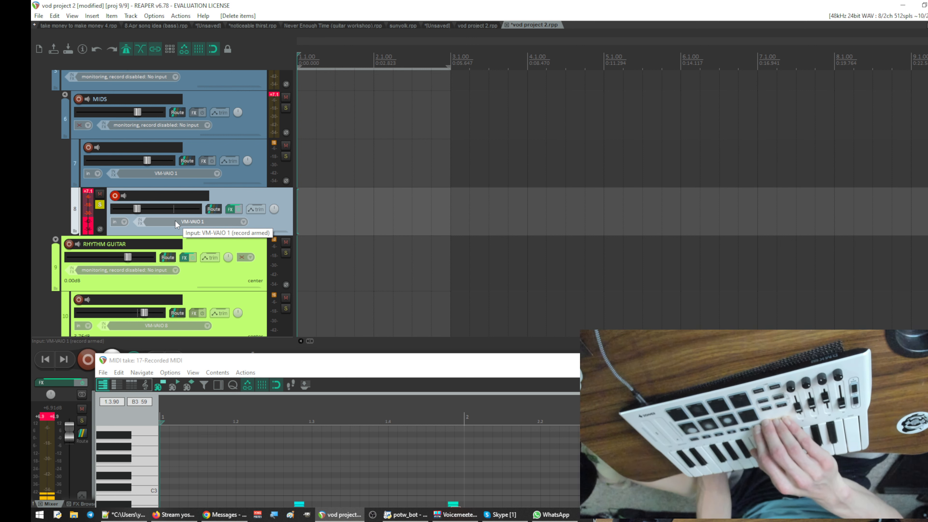
- Loop-record new audio takes on track 8 over bars 1 and 2 and make the second take active
key("ctrl+r")
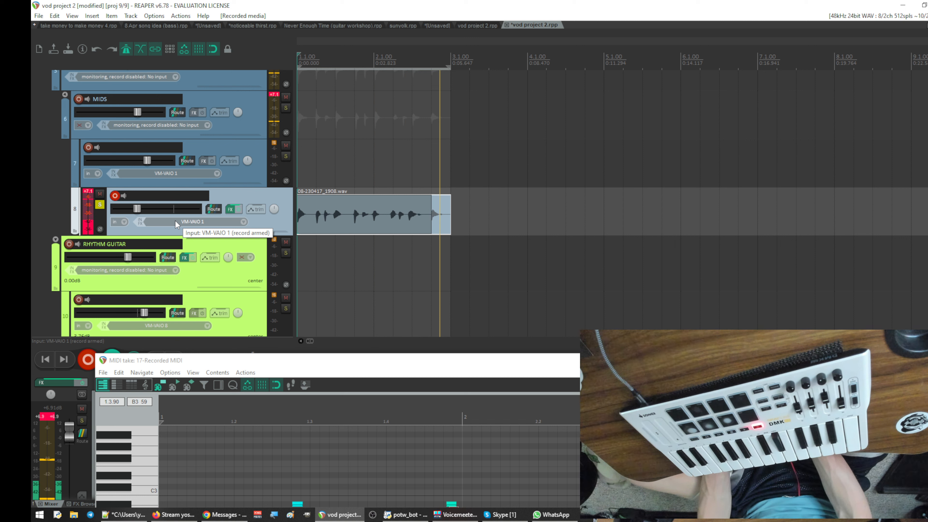
key("space")
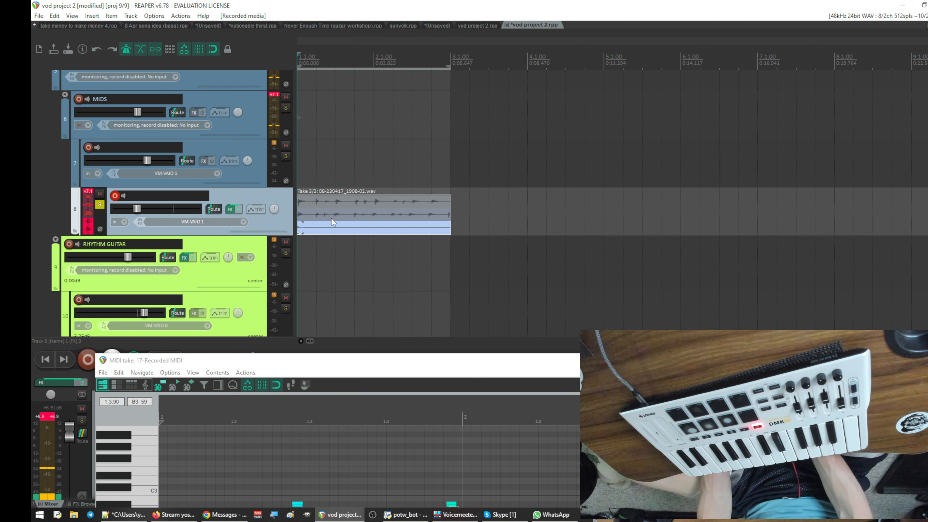
left_click(332, 218)
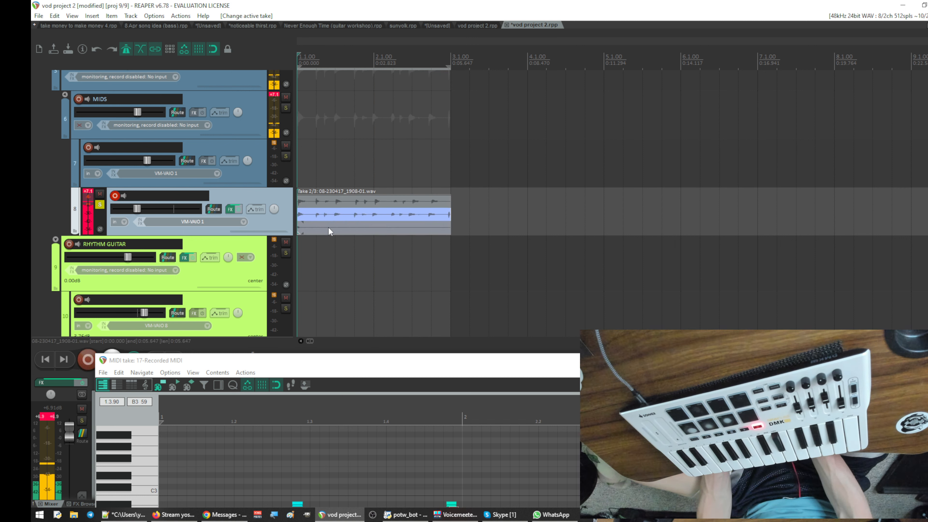
- Crop the audio item on track 8 to its active second take
right_click(323, 211)
mouse_move(435, 171)
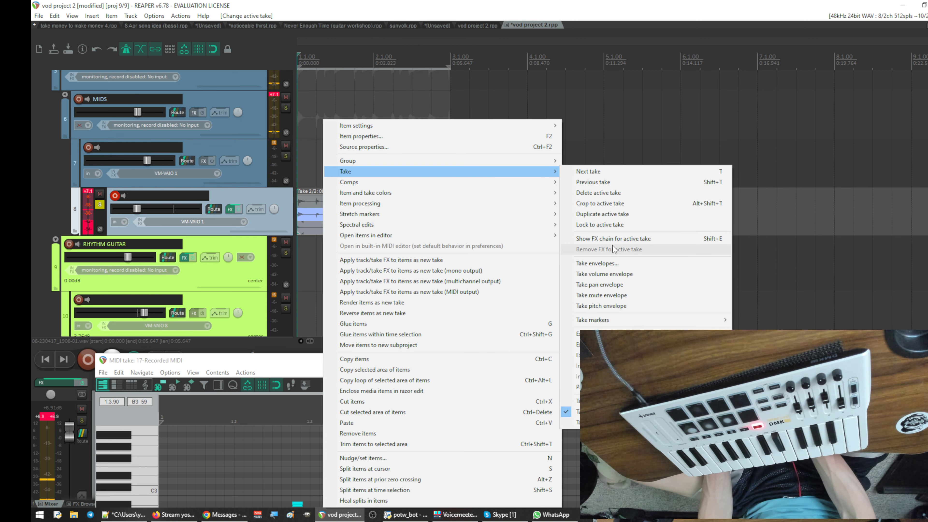
left_click(599, 204)
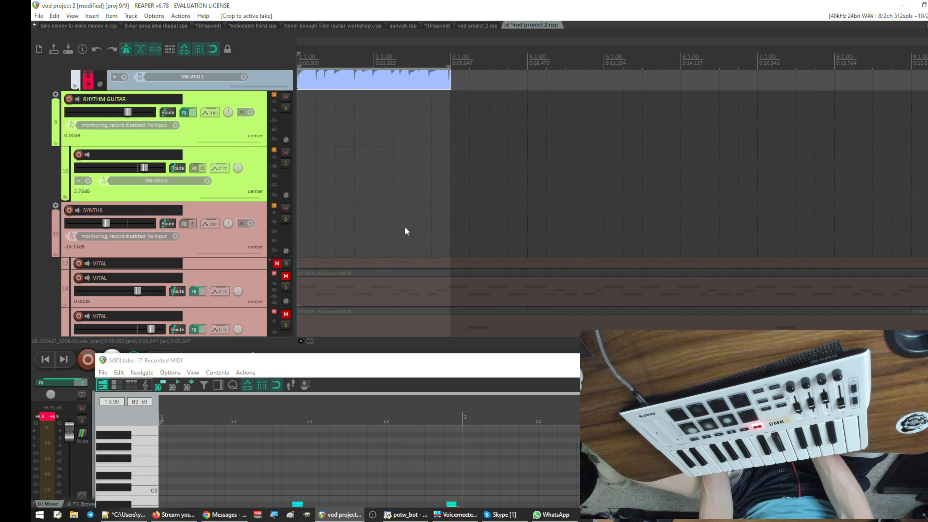
- Move the DRUMS folder track with its child track directly below audio track 8, above RHYTHM GUITAR
scroll(405, 228, "down", 8)
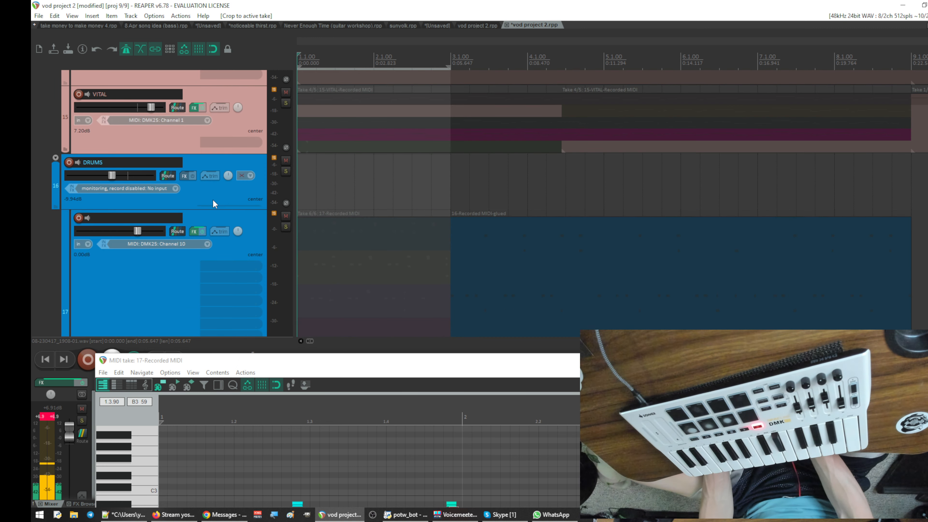
left_click(212, 193)
scroll(194, 87, "up", 8)
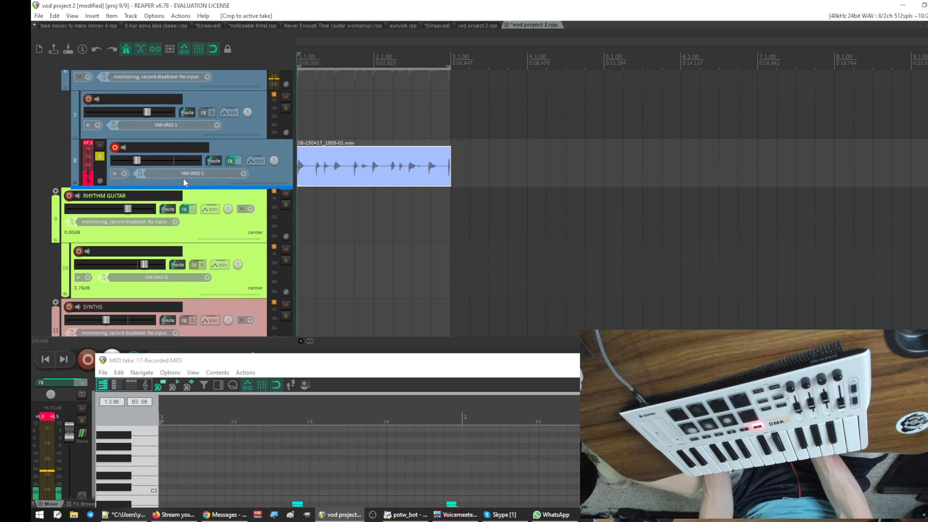
left_click_drag(131, 188, 134, 189)
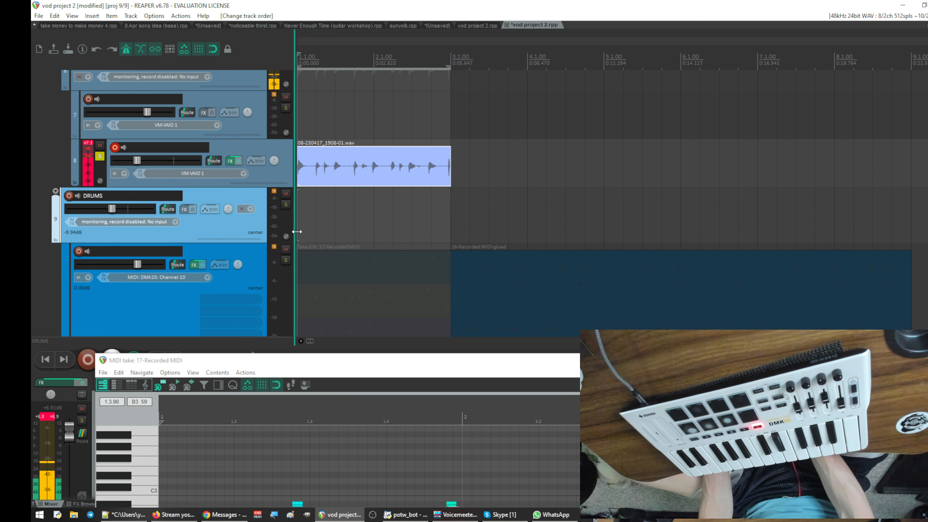
- Reduce the height of the drum MIDI track inside the DRUMS folder
scroll(339, 234, "down", 3)
scroll(340, 235, "up", 1)
scroll(338, 233, "down", 2)
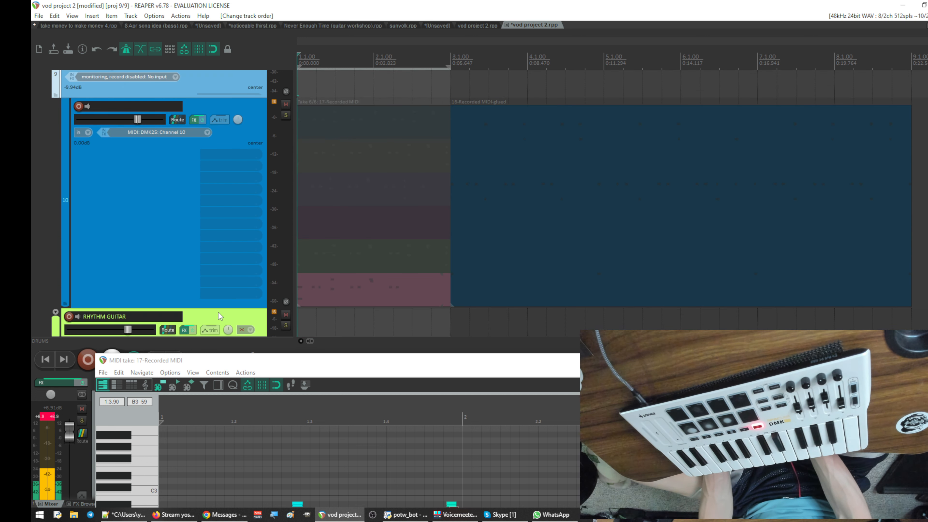
left_click_drag(215, 308, 215, 169)
scroll(390, 222, "up", 8)
scroll(354, 151, "down", 4)
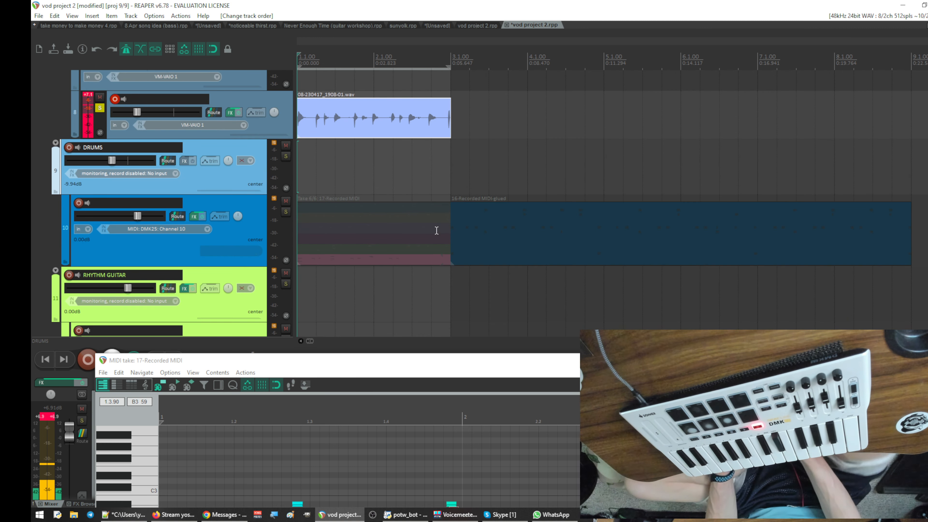
scroll(412, 178, "up", 2)
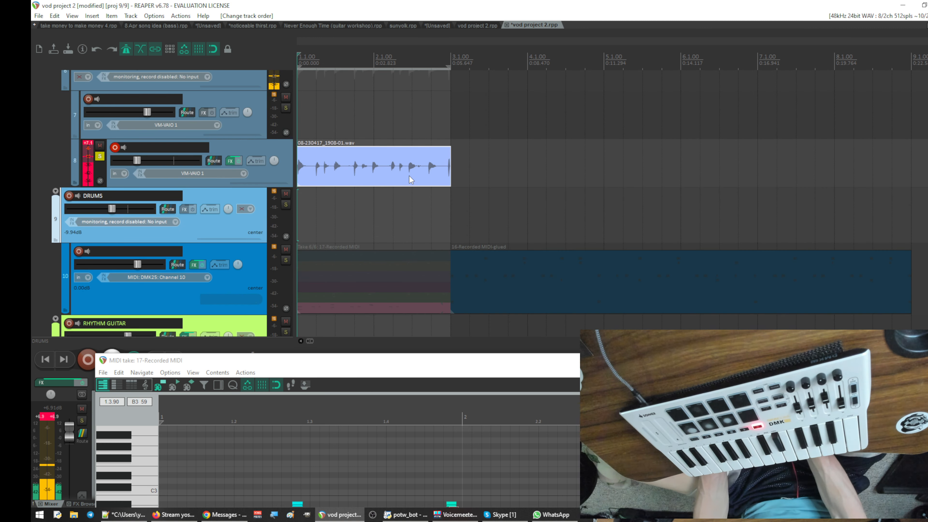
scroll(409, 176, "up", 4)
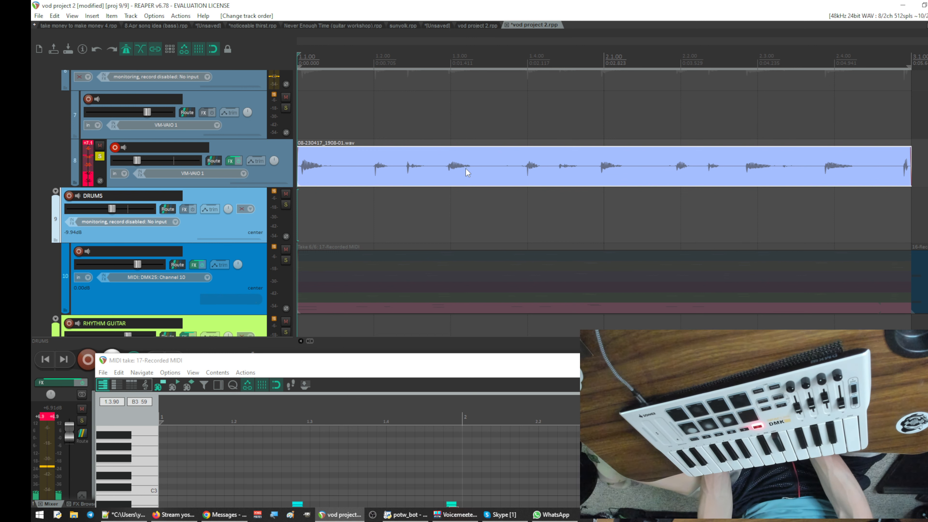
scroll(467, 252, "down", 5)
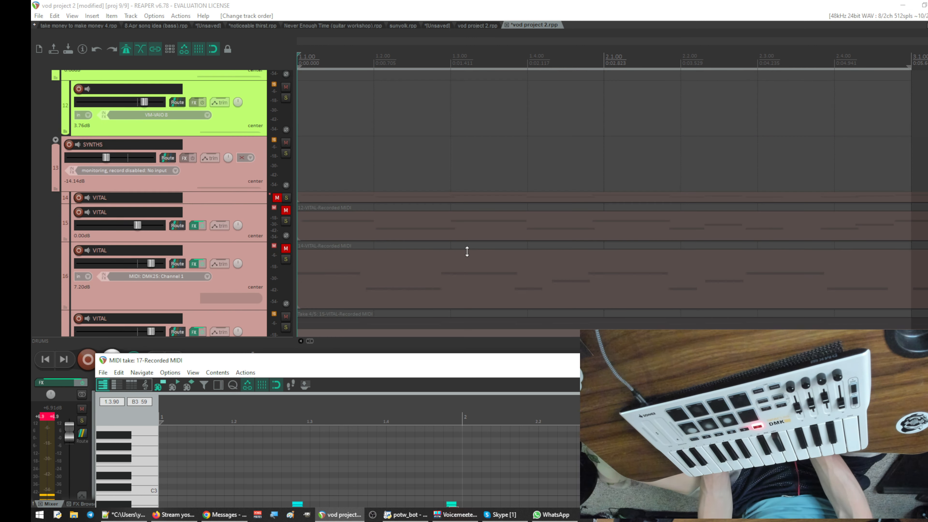
scroll(467, 251, "up", 5)
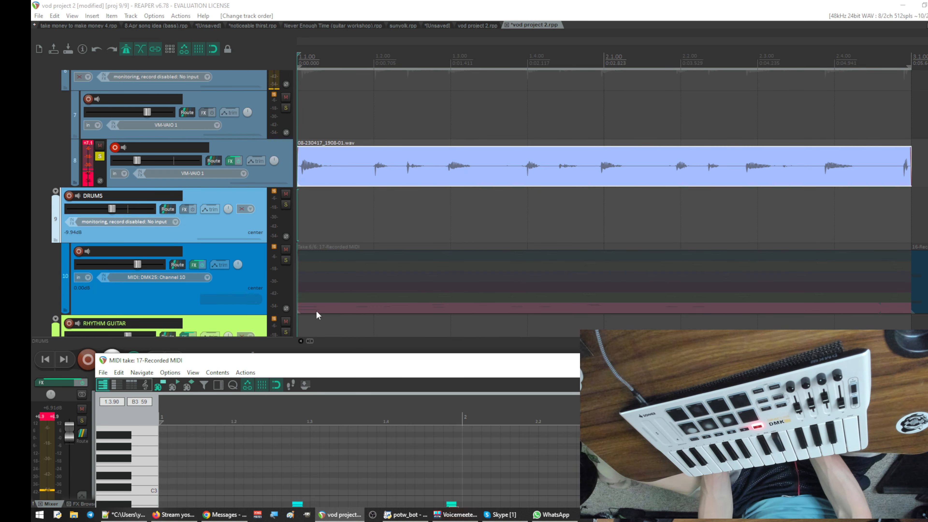
- Crop the drum MIDI item over bars 1 and 2 to take 5, then delete that item from track 10
left_click(324, 296)
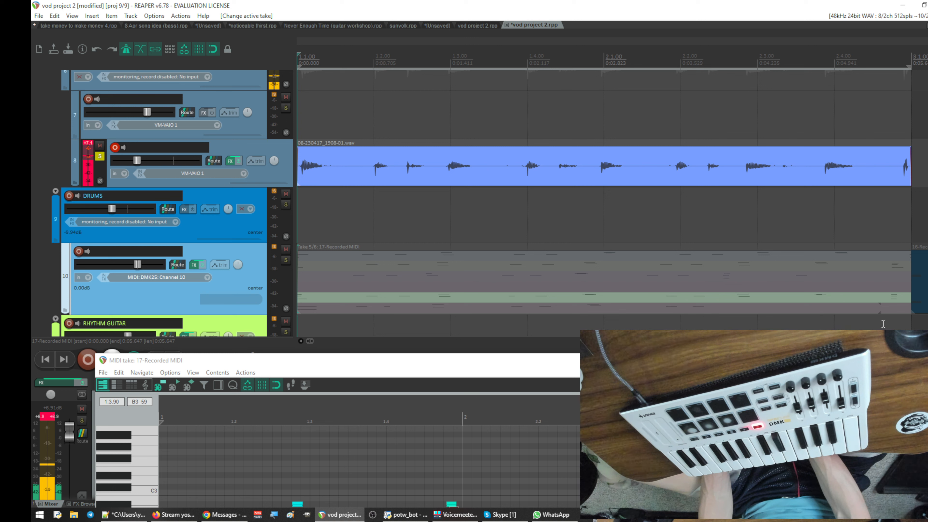
left_click_drag(883, 324, 399, 223)
right_click(341, 267)
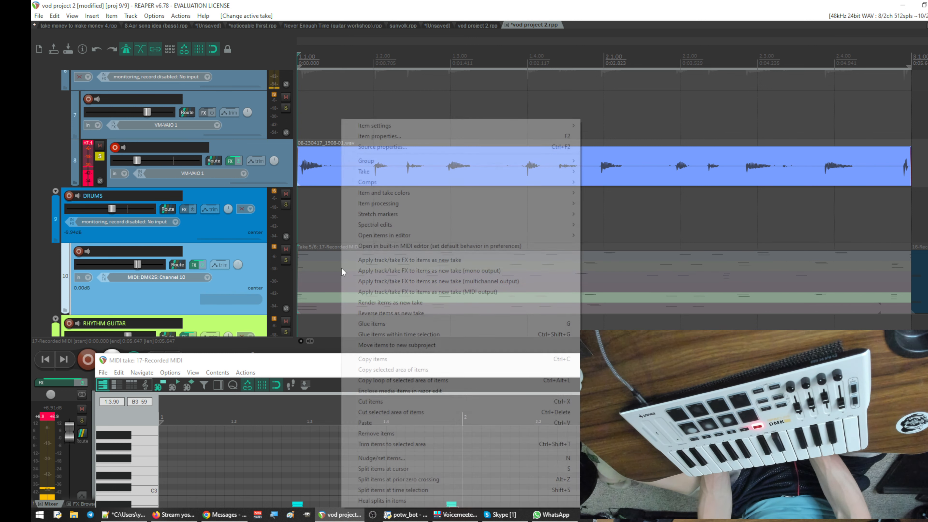
mouse_move(377, 174)
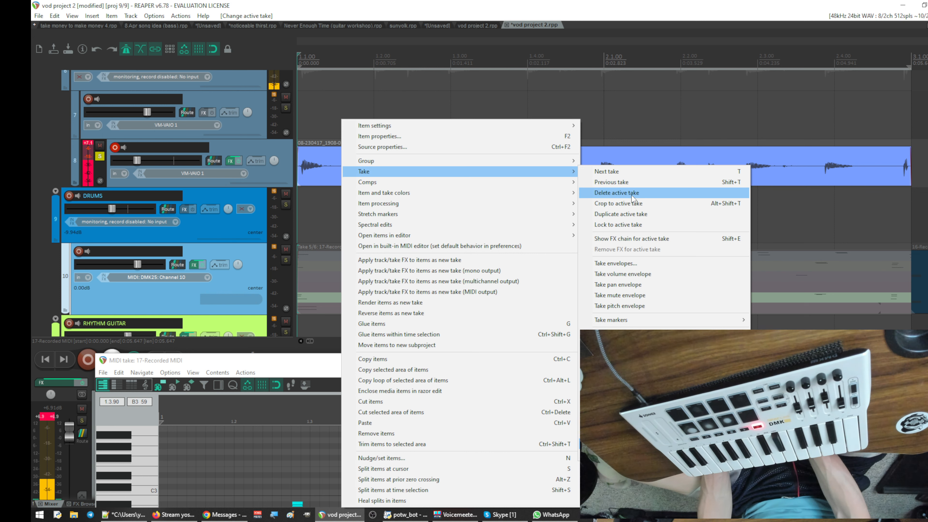
left_click(633, 203)
key("Delete")
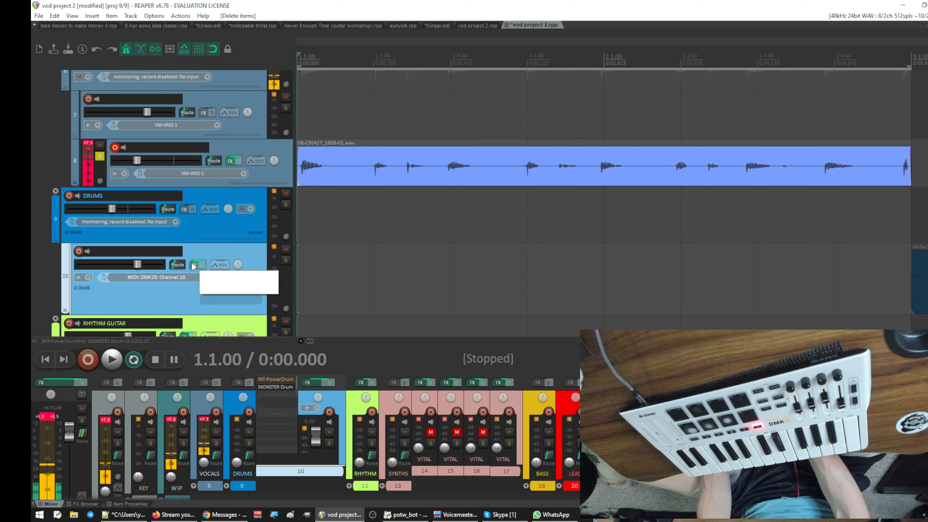
- Disarm track 8, arm drum track 10 and record a short trial MIDI take from the project start
left_click(115, 148)
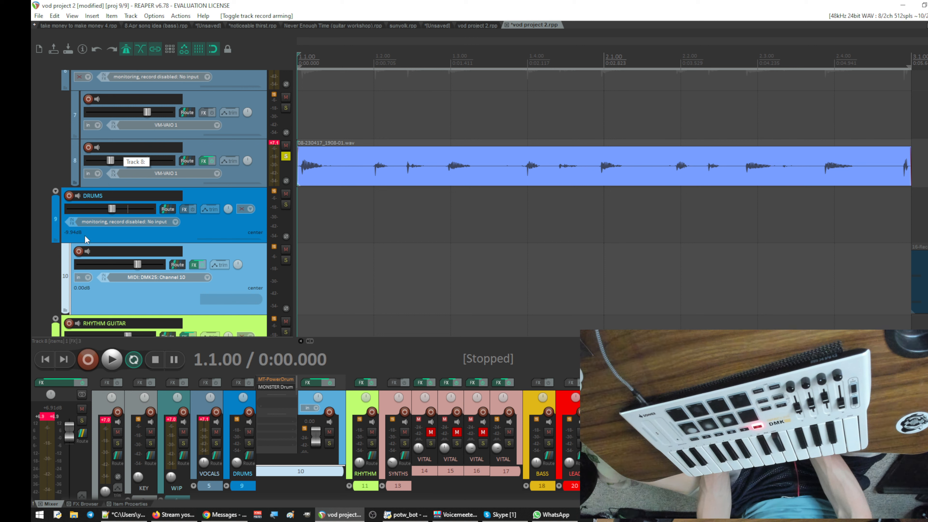
left_click(79, 251)
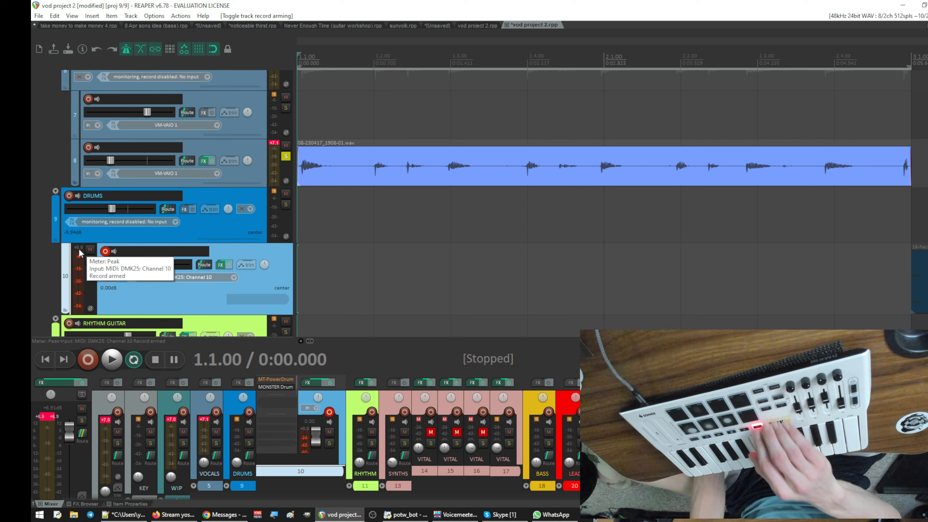
key("ctrl+r")
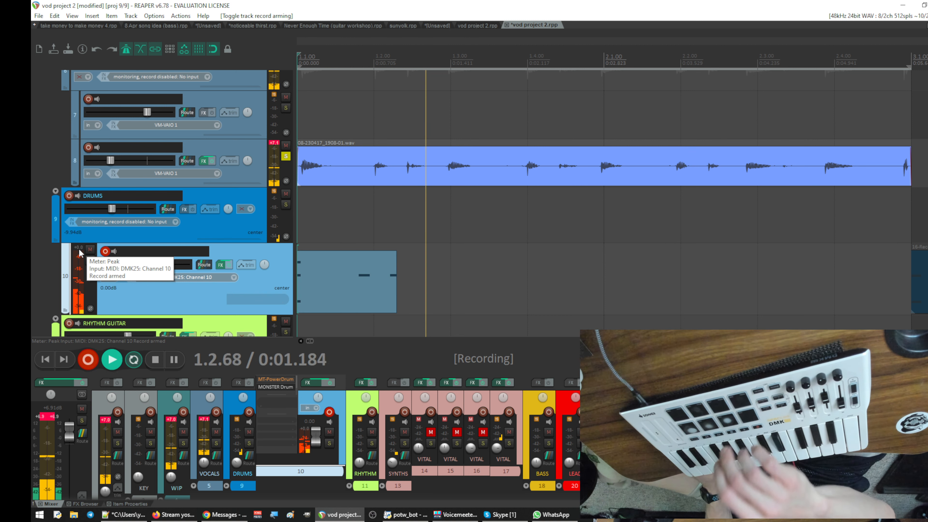
key("space")
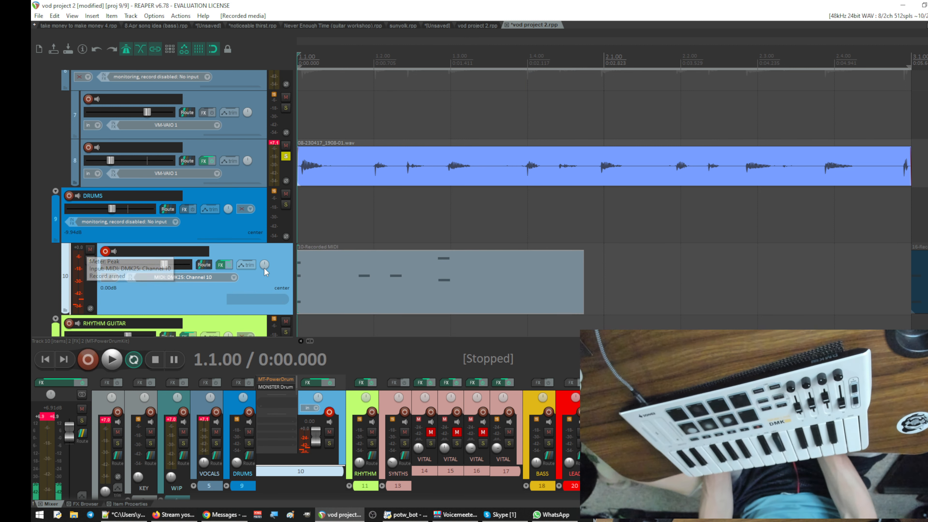
- Solo drum track 10 together with audio track 8 and loop-record new MIDI takes on track 10 over bars 1 and 2
left_click(285, 156)
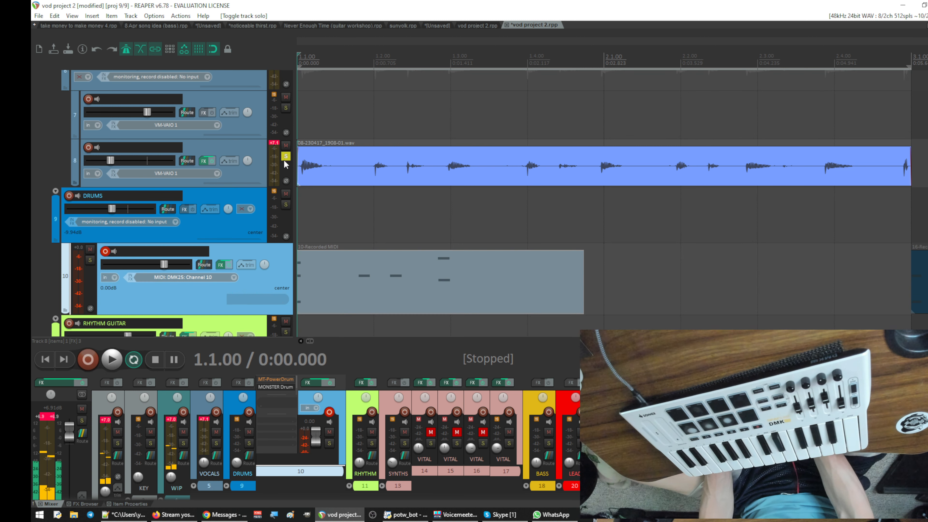
left_click(87, 262)
key("ctrl+r")
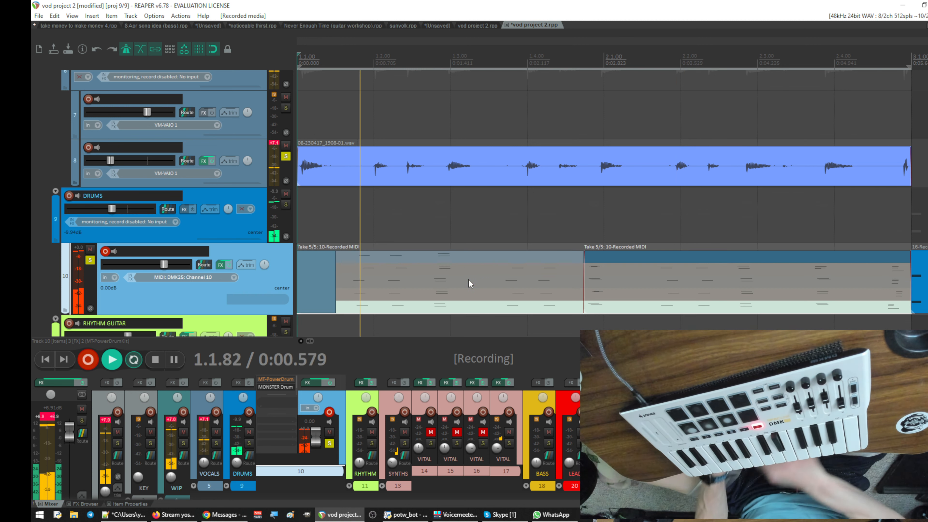
key("space")
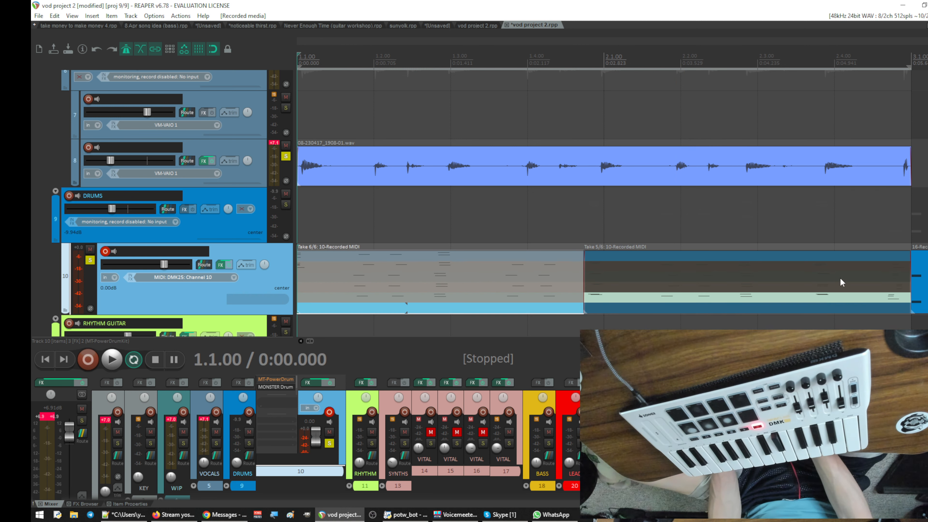
- Try cropping the first recorded MIDI item on track 10 to take 6, then undo the crop
right_click(578, 298)
mouse_move(597, 171)
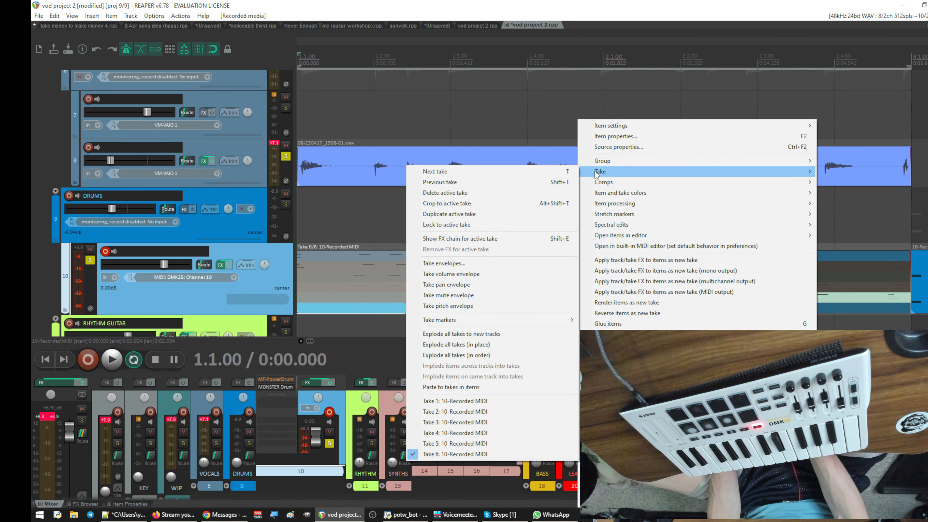
left_click(506, 203)
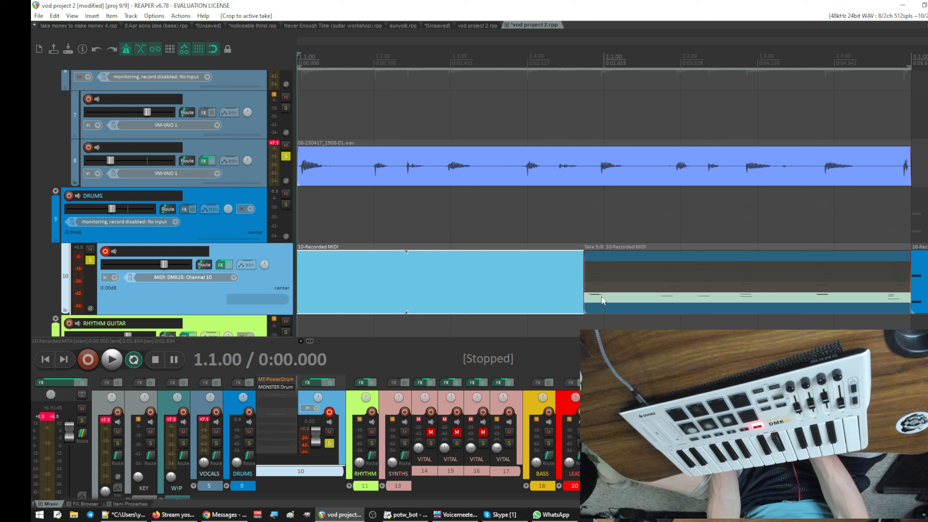
key("ctrl+z")
- Crop both recorded MIDI items on track 10 to take 5 and glue them into one item
left_click(551, 297)
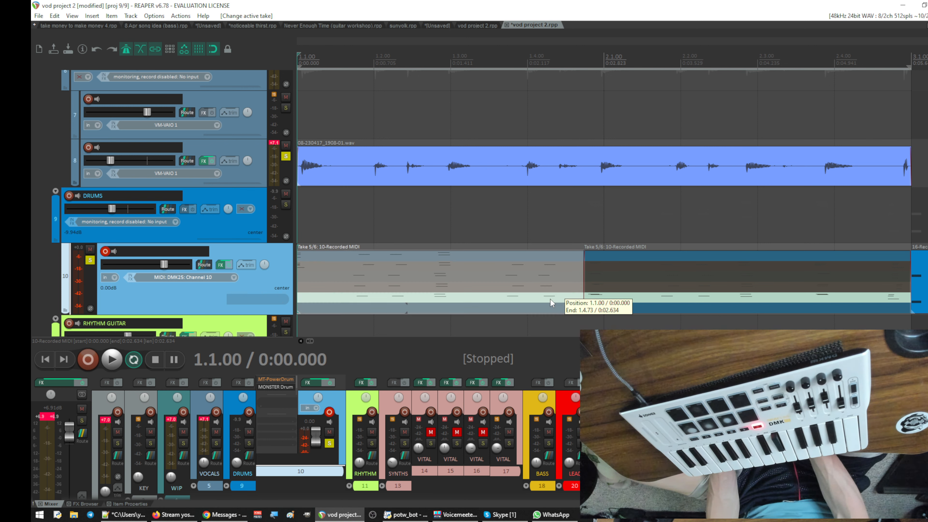
left_click_drag(900, 329, 331, 225)
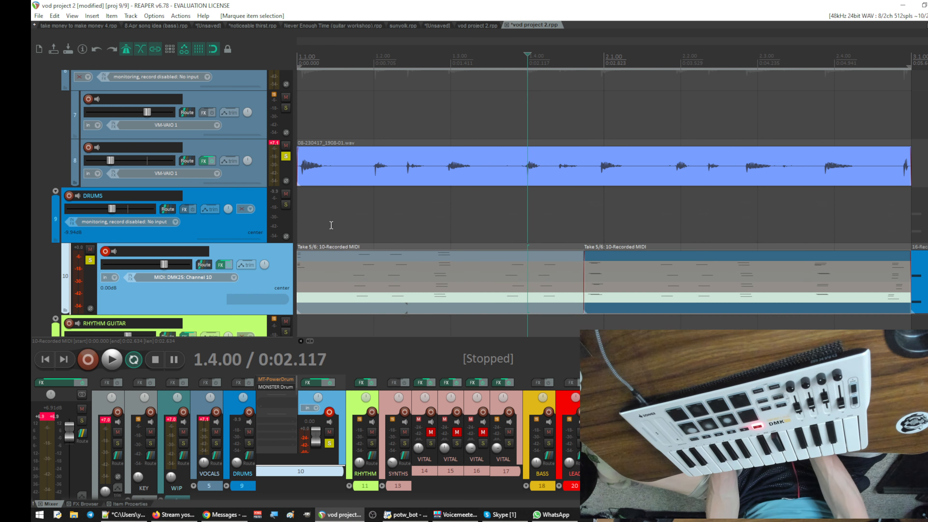
right_click(517, 309)
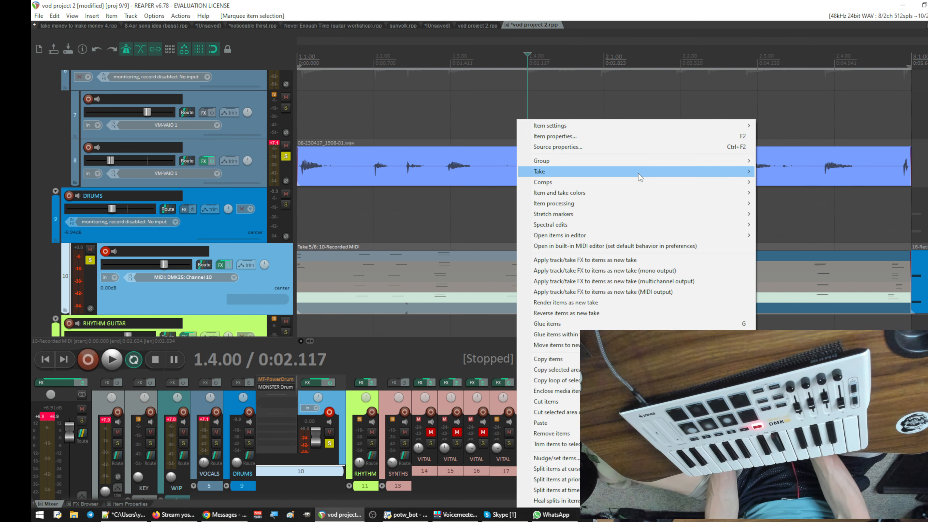
mouse_move(640, 176)
left_click(809, 203)
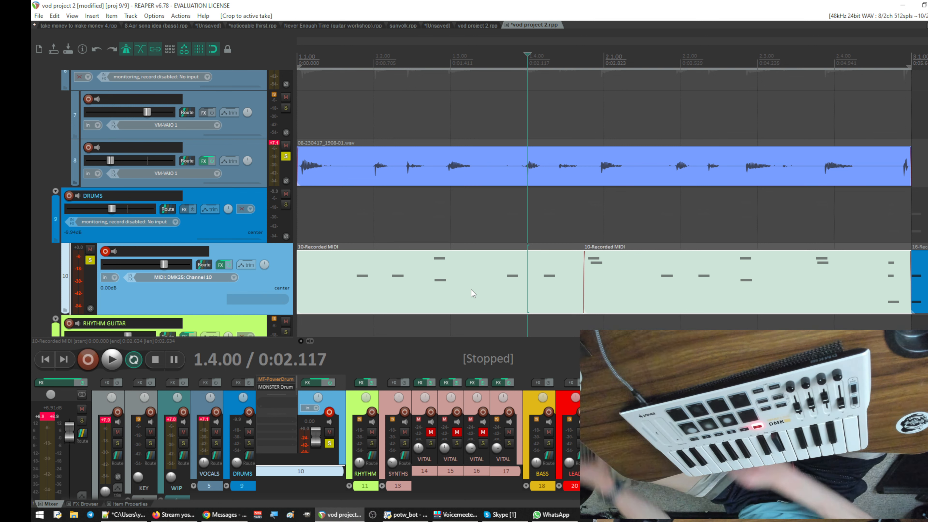
key("ctrl+g")
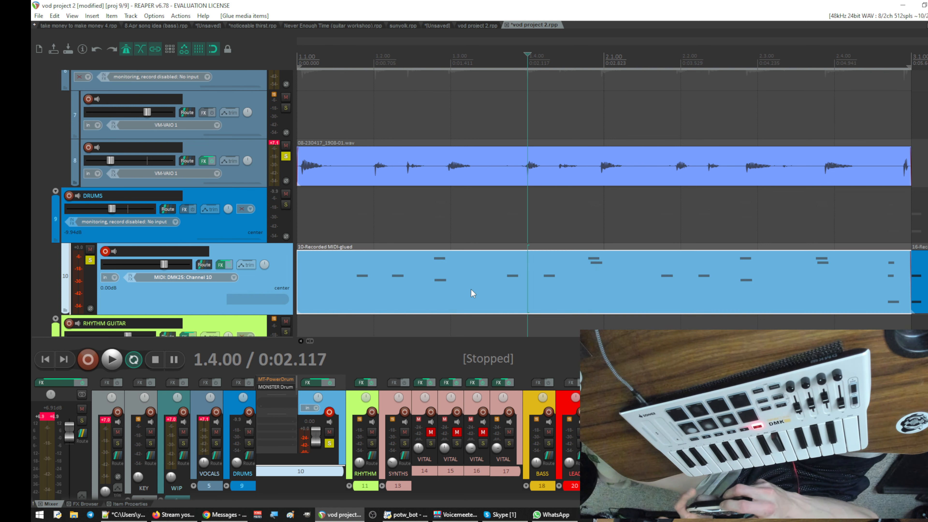
- In the glued item's MIDI editor, move the three-note hit ending bar 2 to the start of bar 1, with its lowest note on D2
left_click(472, 290)
double_click(471, 290)
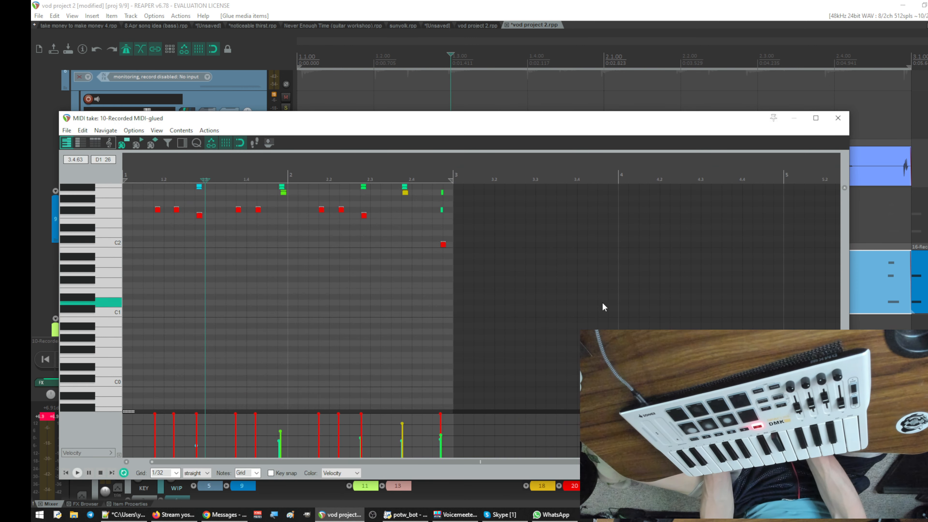
mouse_move(427, 258)
left_mouse_down()
mouse_move(464, 150)
mouse_move(441, 254)
left_mouse_up()
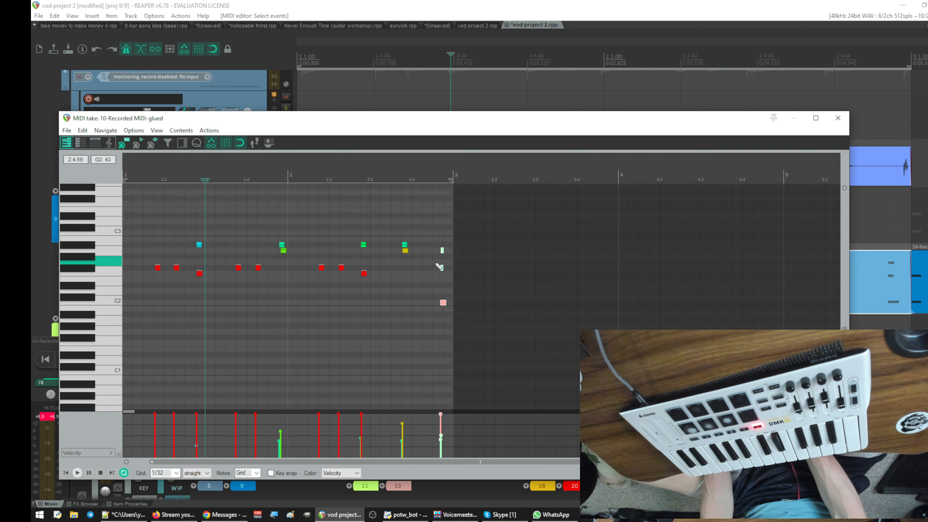
left_click_drag(414, 159, 637, 153)
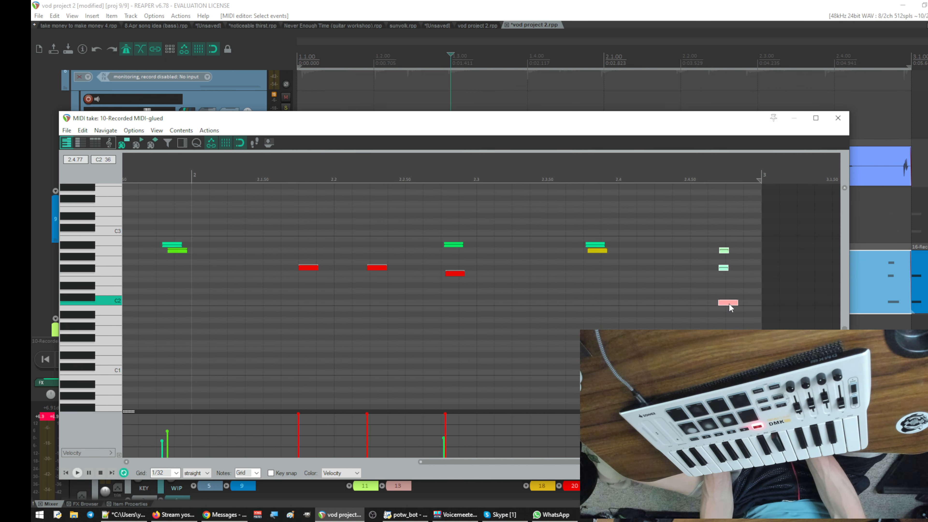
left_click_drag(728, 303, 148, 295)
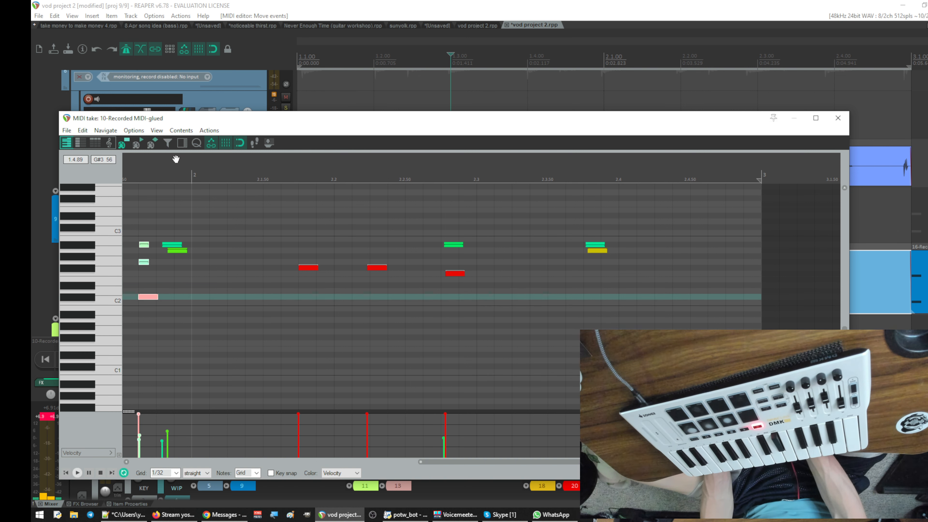
left_click_drag(176, 158, 684, 163)
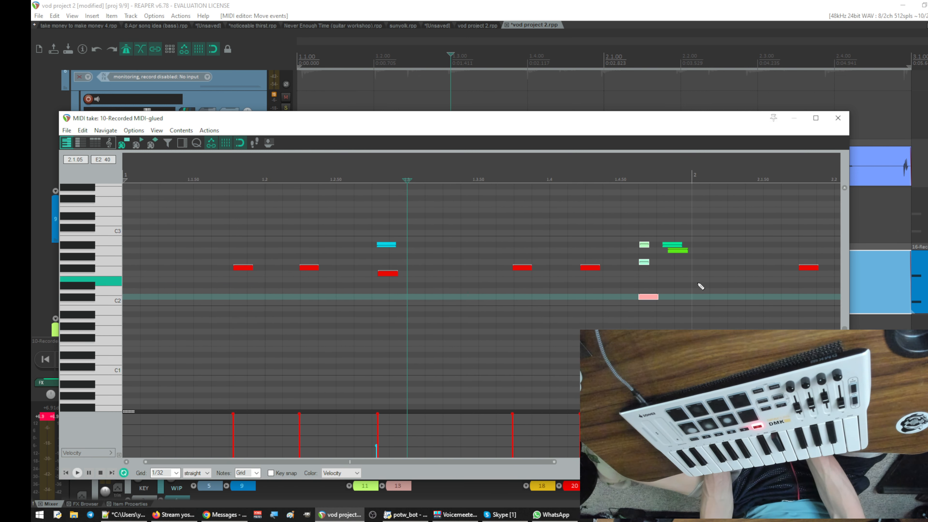
left_click_drag(651, 299, 136, 293)
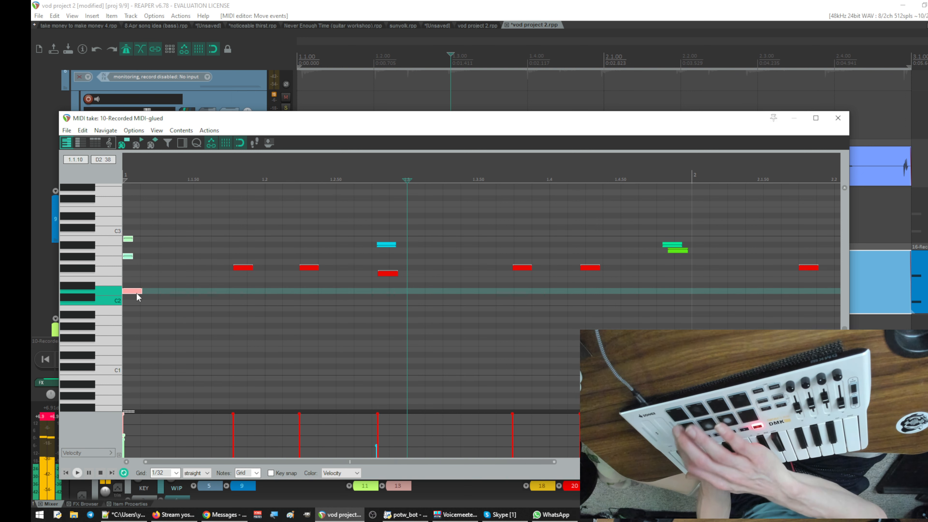
- Lower the opening hit of bar 1 so its lowest note is C2, and move the first F#2 pair to start on beat 1.2
left_click_drag(138, 296, 133, 303)
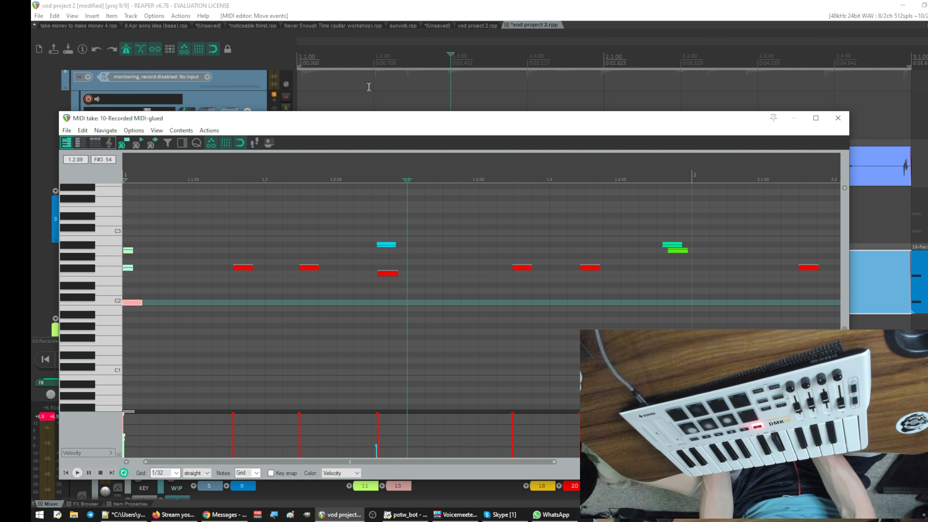
left_click_drag(422, 120, 466, 172)
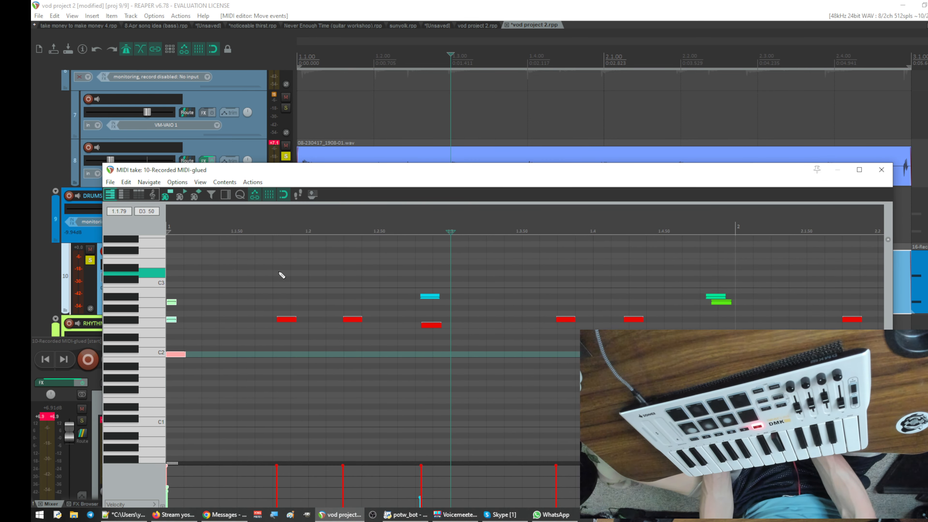
left_click_drag(255, 303, 402, 348)
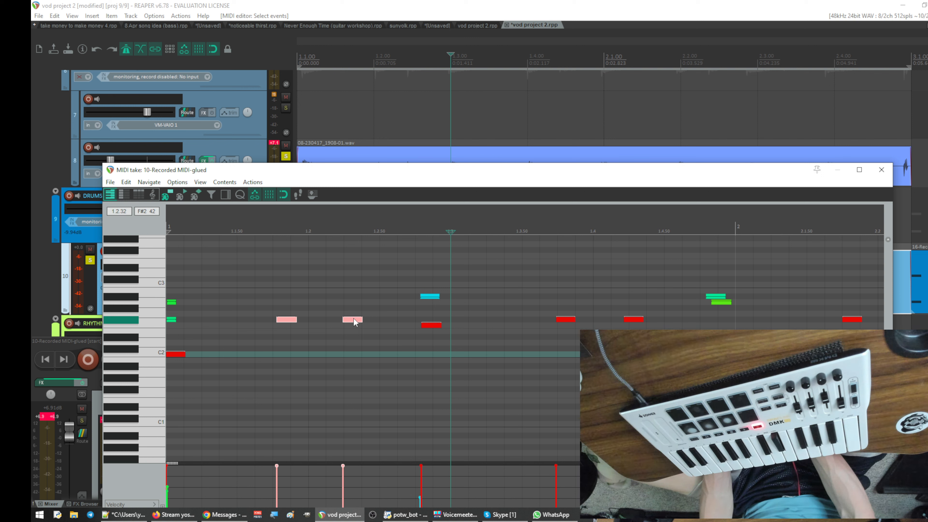
left_click_drag(352, 318, 384, 318)
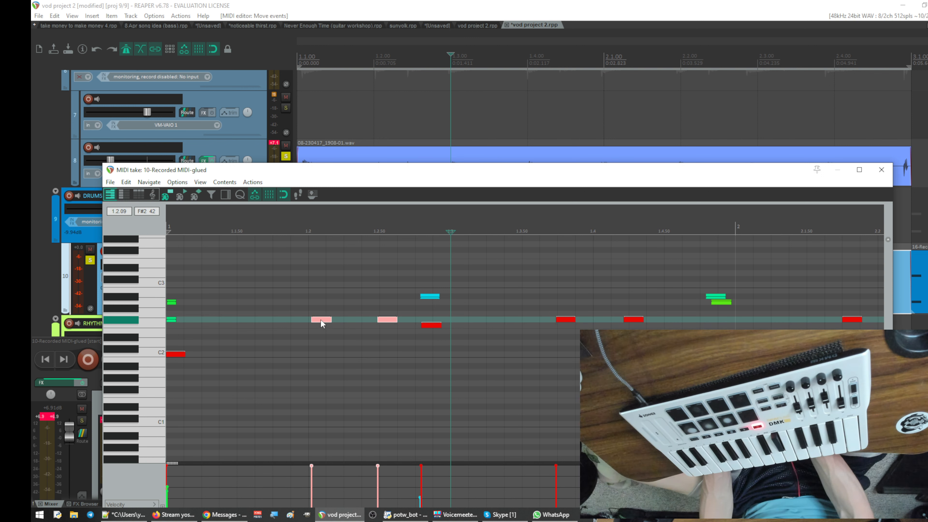
left_click_drag(321, 319, 318, 319)
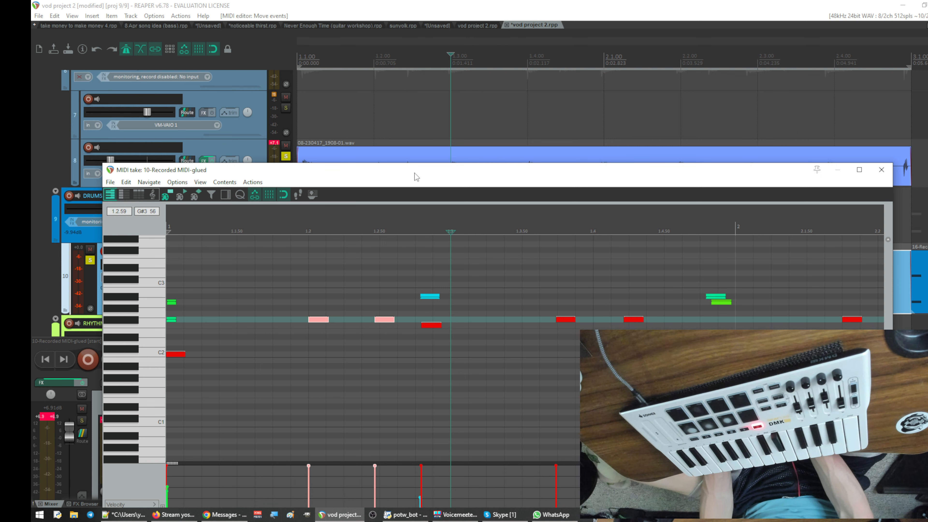
- Check the audio waveform on track 8, and move the two-note hit on A#2 and F2 in bar 1 to beat 1.3
left_click_drag(414, 173, 401, 347)
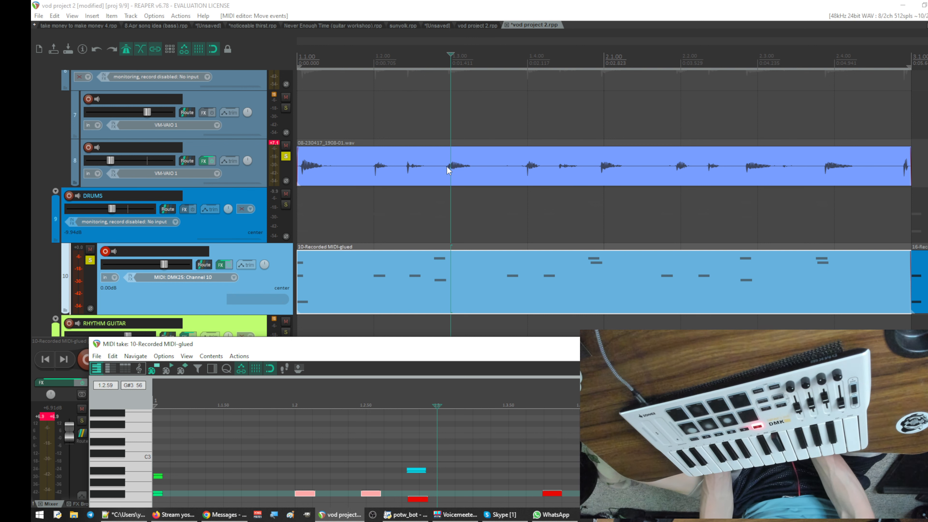
left_click_drag(434, 348, 444, 162)
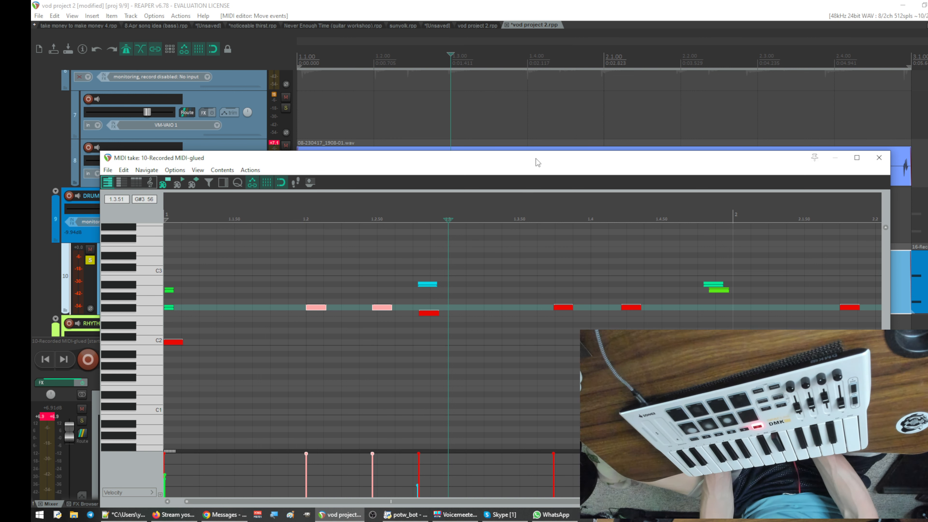
left_click_drag(534, 155, 527, 128)
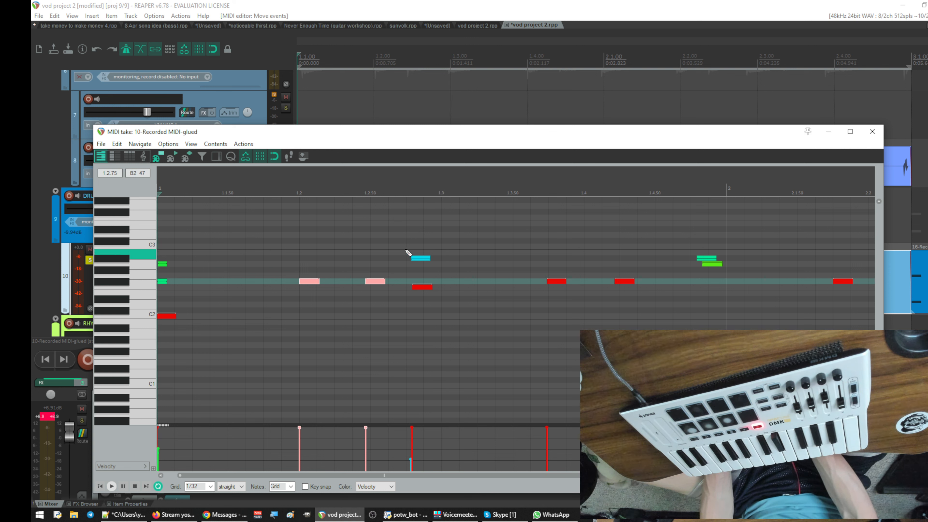
left_click_drag(406, 251, 442, 333)
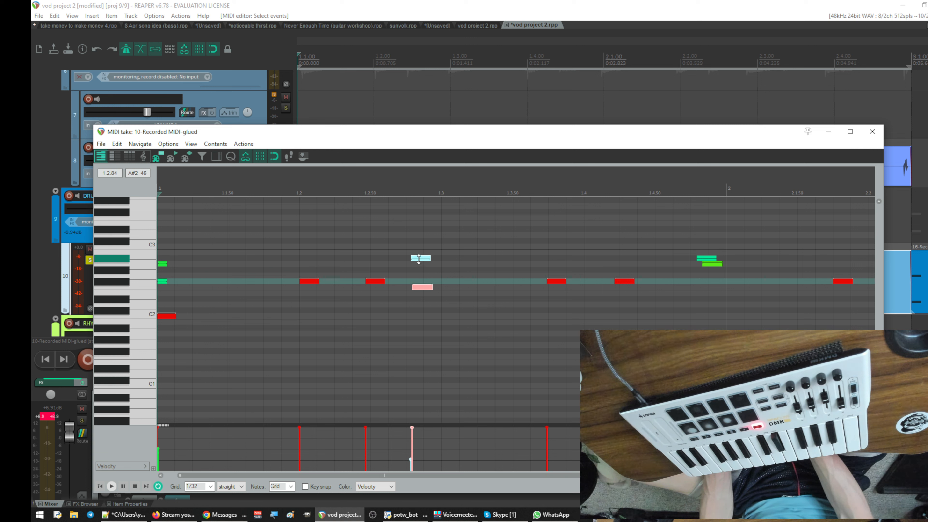
left_click_drag(419, 258, 450, 258)
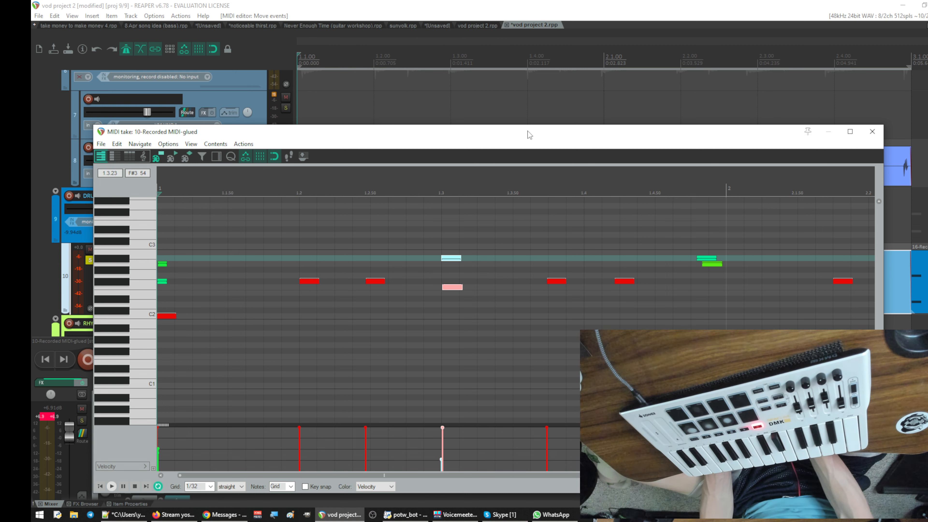
- Compare the notes with the track 8 audio and move the second F#2 pair in bar 1 to start on beat 1.4
left_click_drag(527, 131, 435, 358)
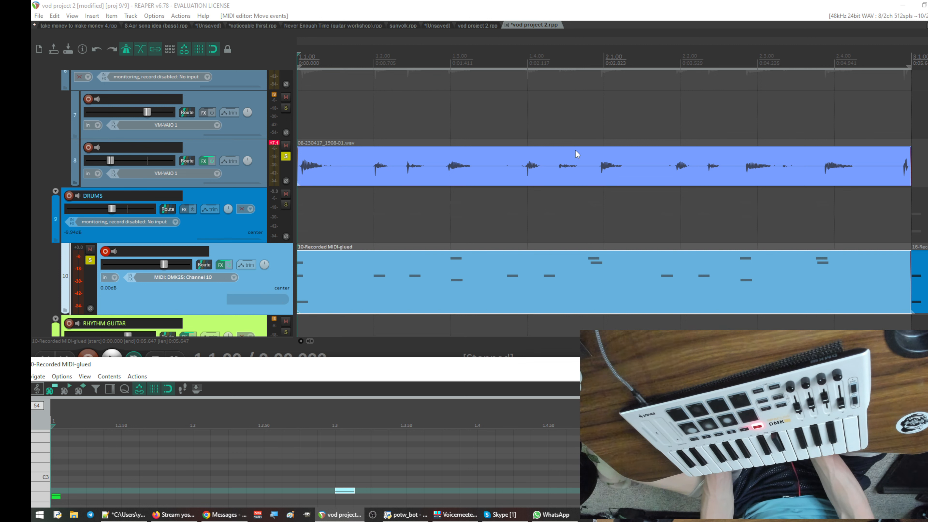
left_click_drag(558, 362, 686, 95)
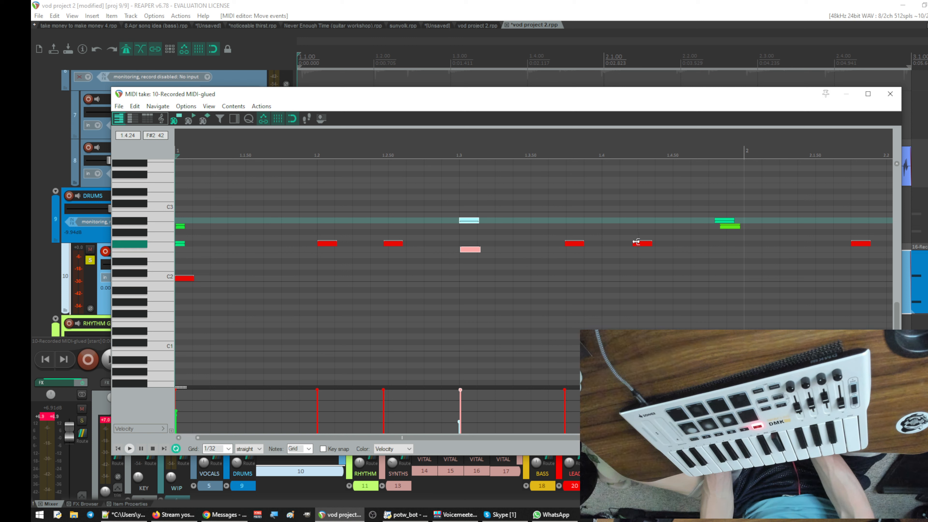
left_click_drag(547, 217, 734, 305)
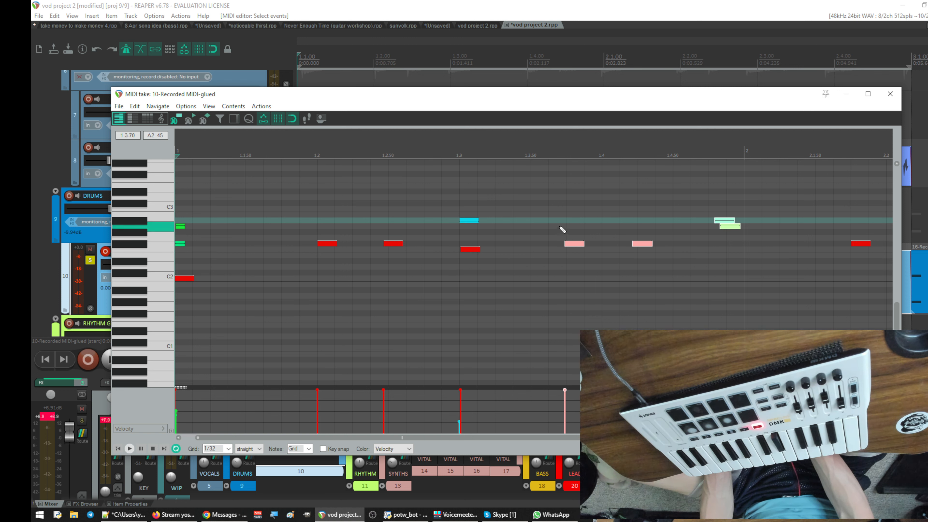
left_click_drag(558, 226, 673, 279)
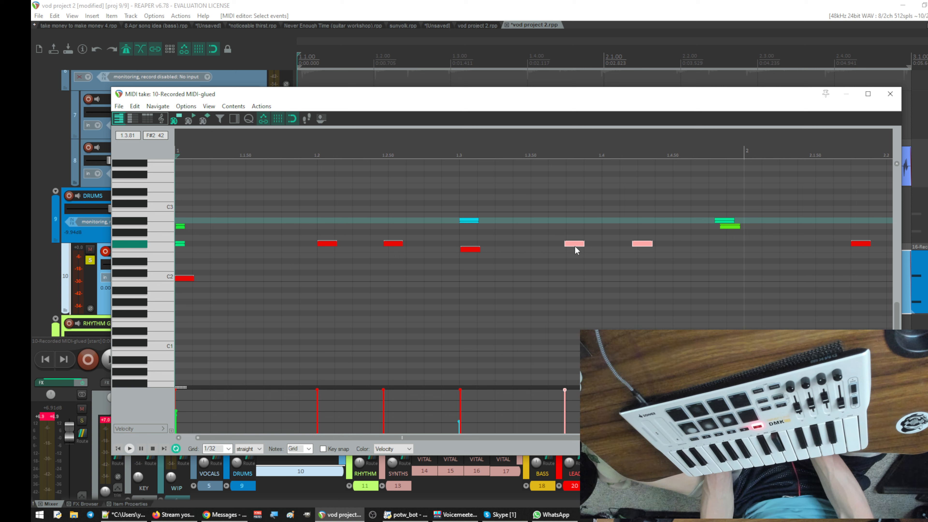
left_click_drag(575, 245, 612, 246)
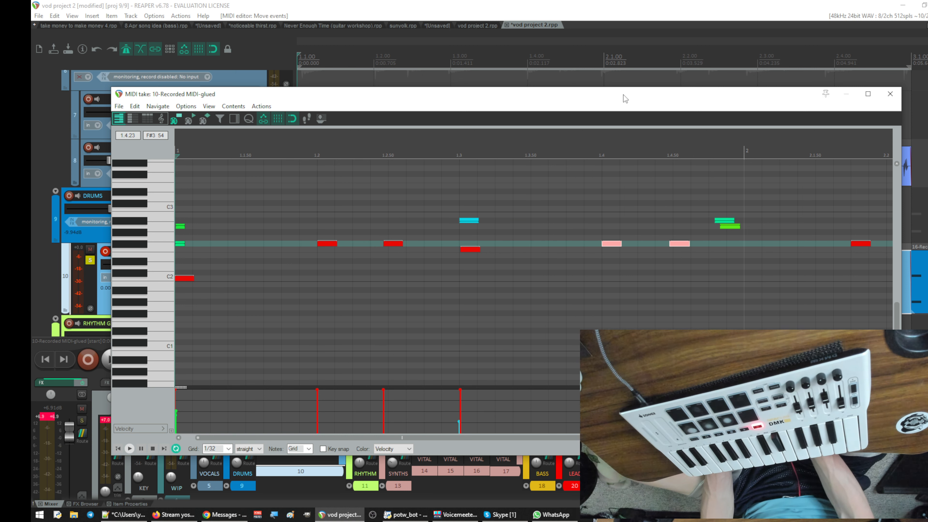
- Move the overlapping A#2 and A2 notes near the end of bar 1 to the start of bar 2
left_click_drag(624, 99, 522, 360)
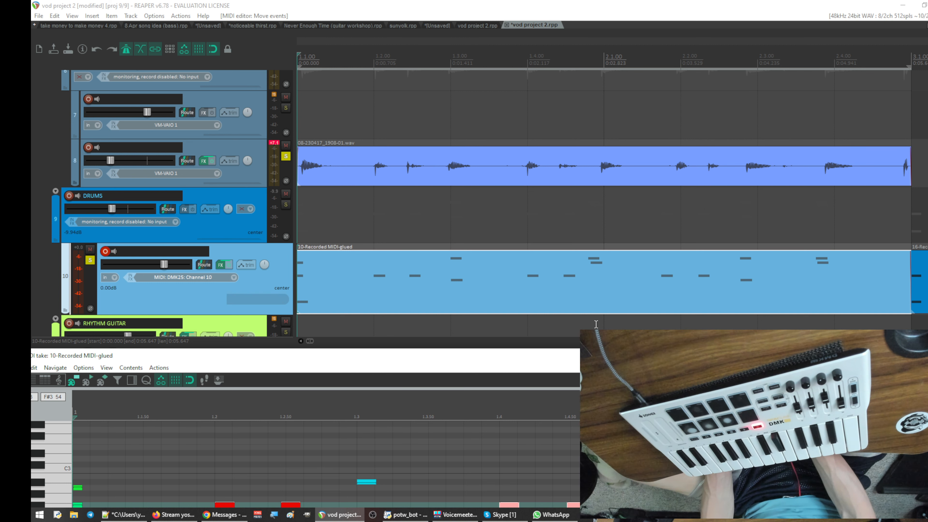
left_click_drag(582, 352, 639, 50)
left_click_drag(667, 167, 700, 210)
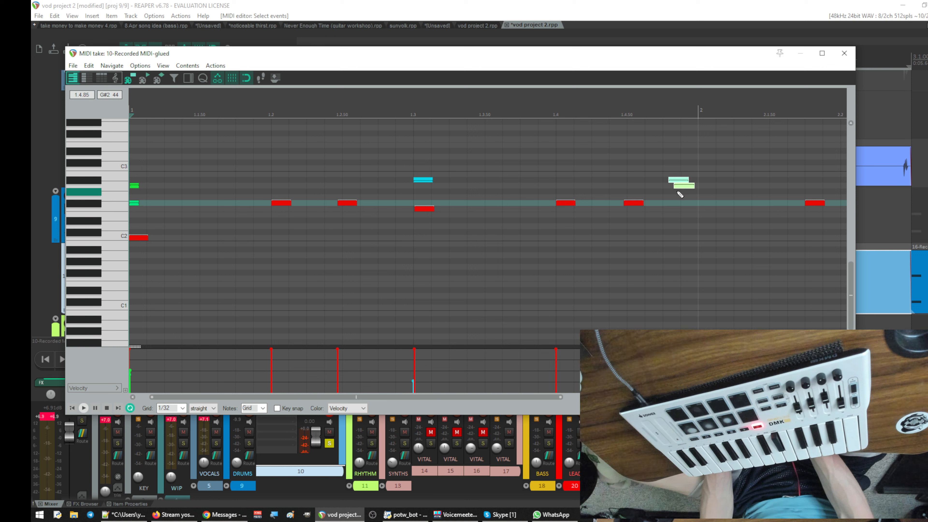
left_click_drag(682, 188, 716, 188)
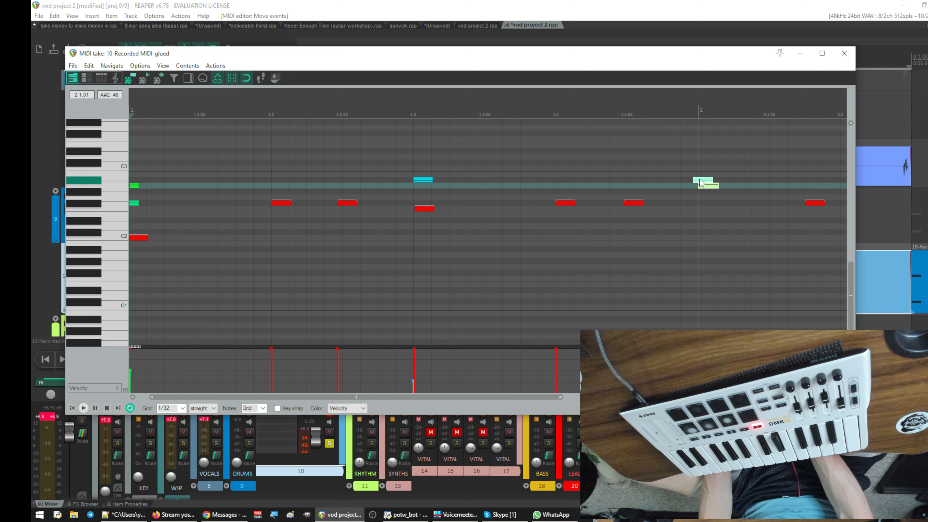
left_click_drag(701, 182, 704, 182)
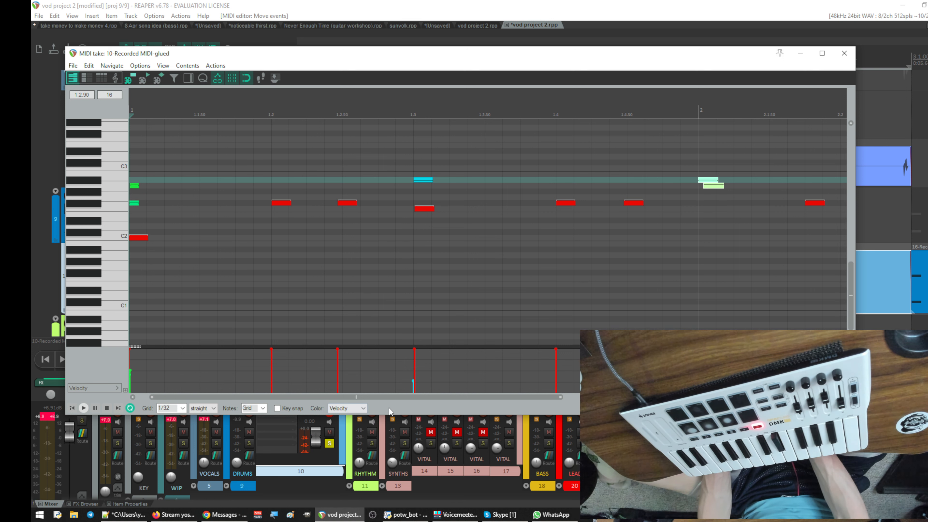
- Shift the last two hits of bar 2 further right, and move bar 2's F#2 pair to start on beat 2.2
left_click_drag(398, 396, 545, 397)
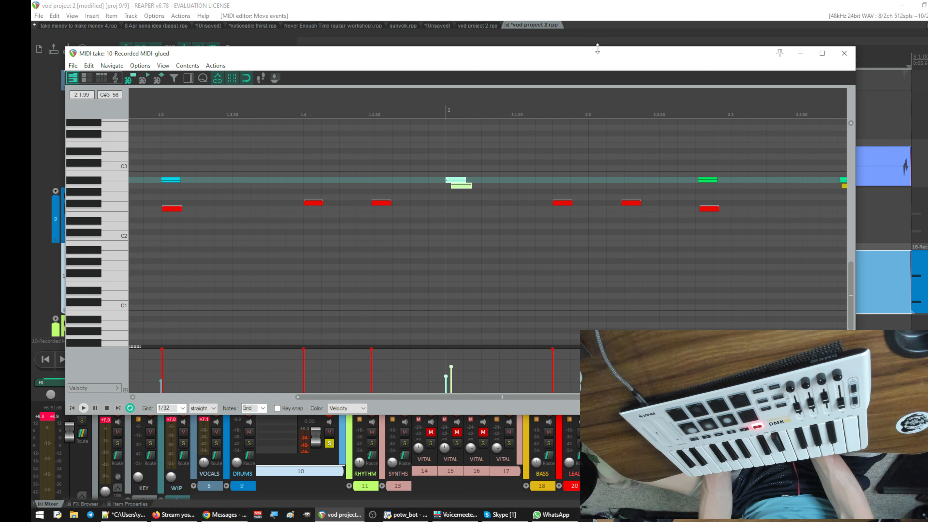
left_click_drag(602, 55, 543, 376)
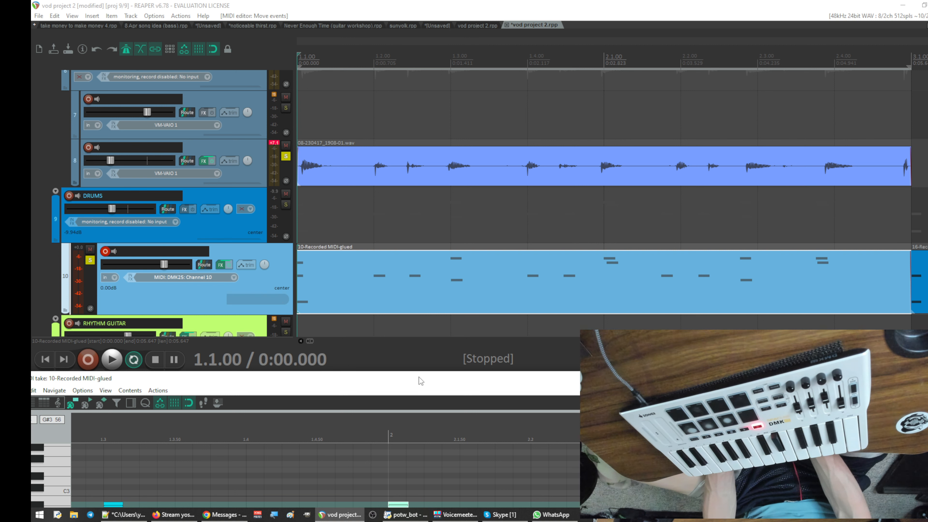
left_click_drag(419, 377, 505, 111)
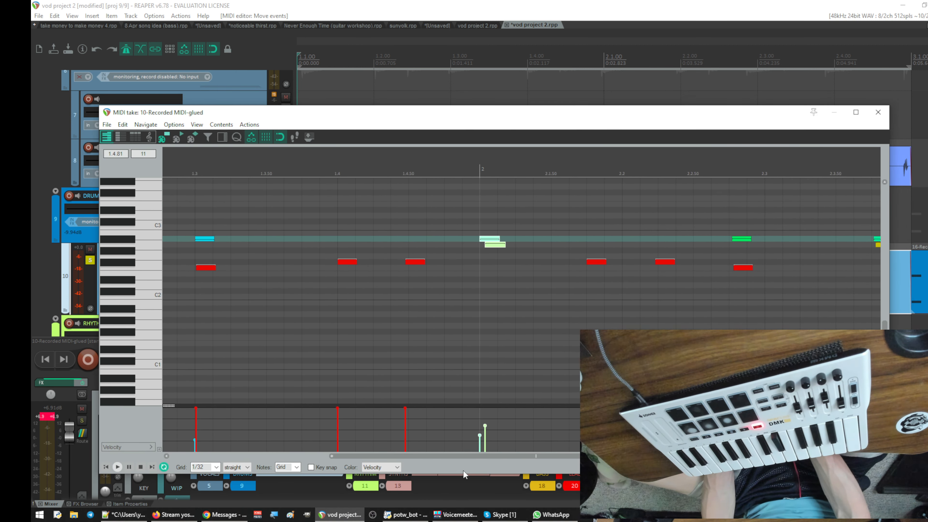
left_click_drag(478, 457, 572, 460)
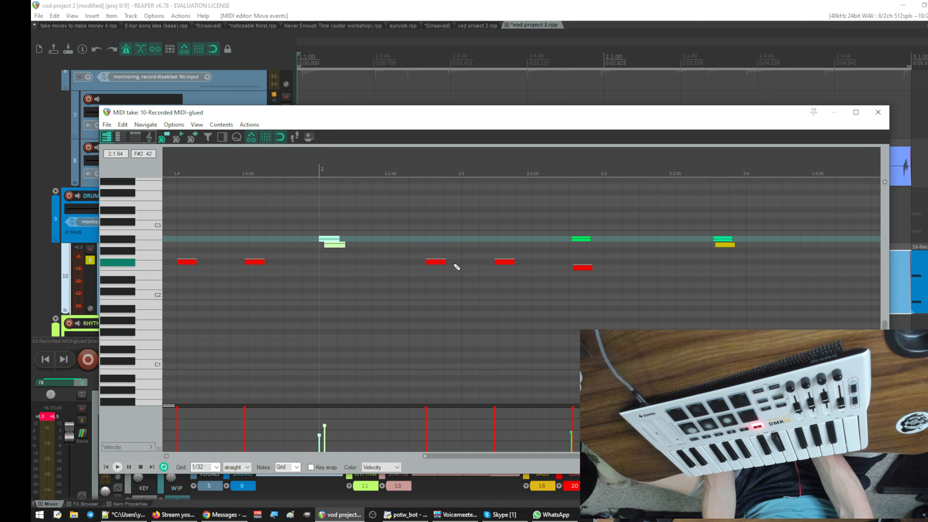
left_click_drag(424, 257, 555, 304)
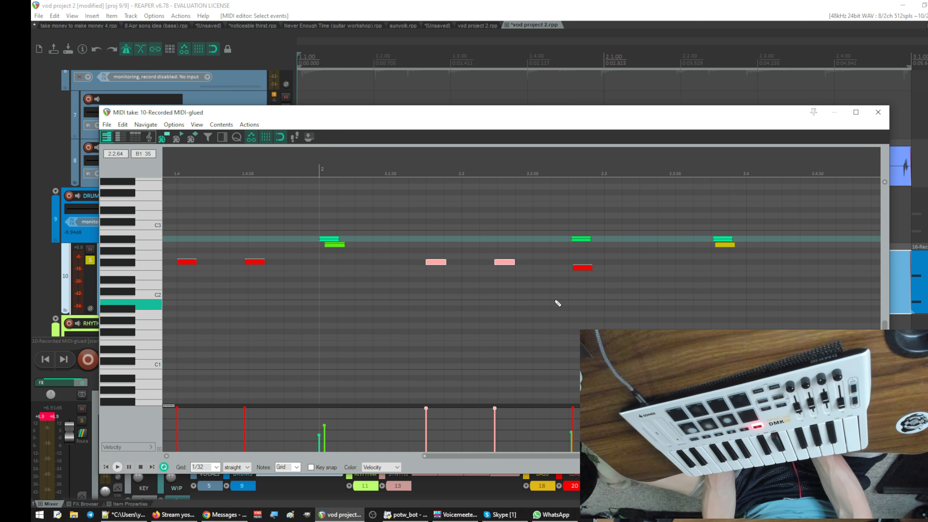
left_click_drag(561, 225, 595, 282)
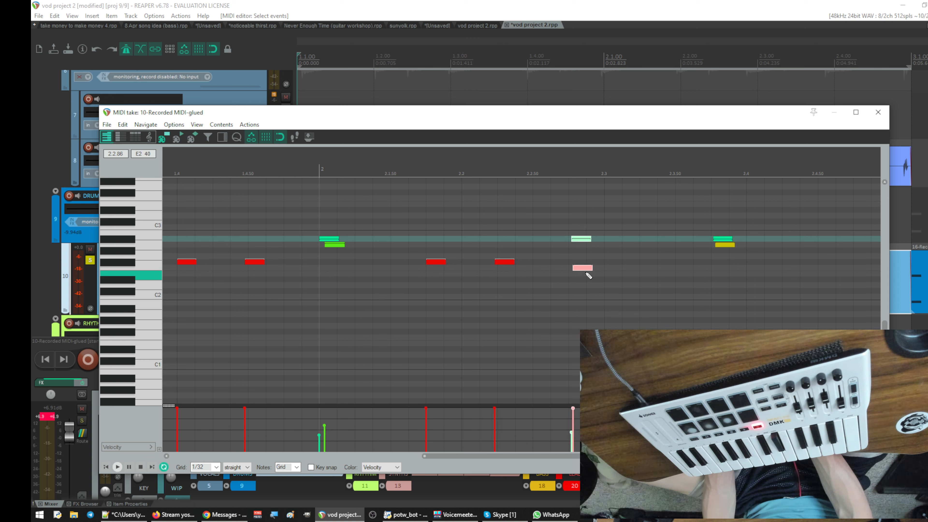
left_click_drag(570, 223, 827, 329)
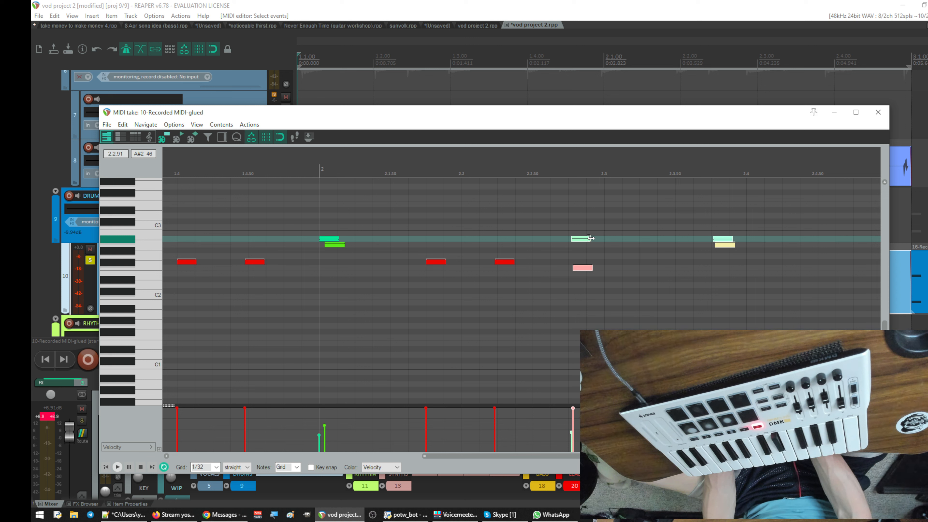
left_click_drag(581, 243, 649, 243)
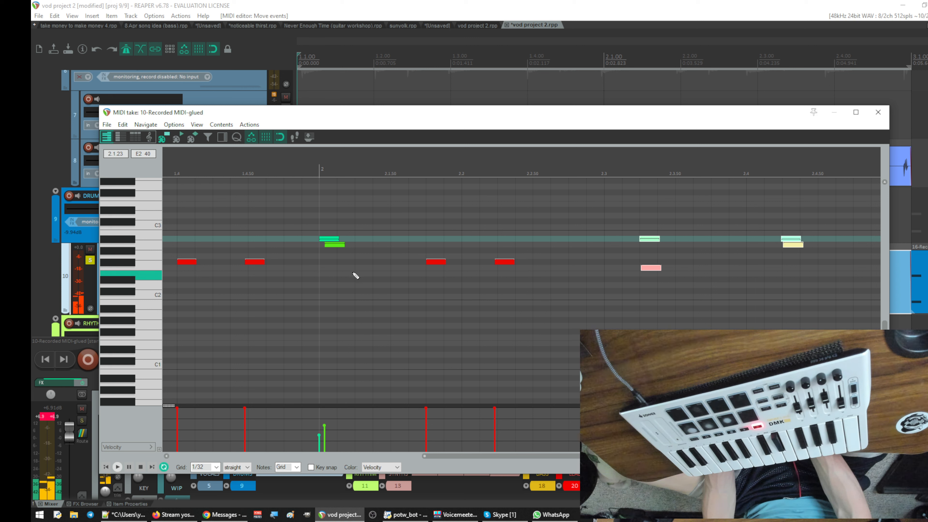
left_click_drag(467, 285, 516, 329)
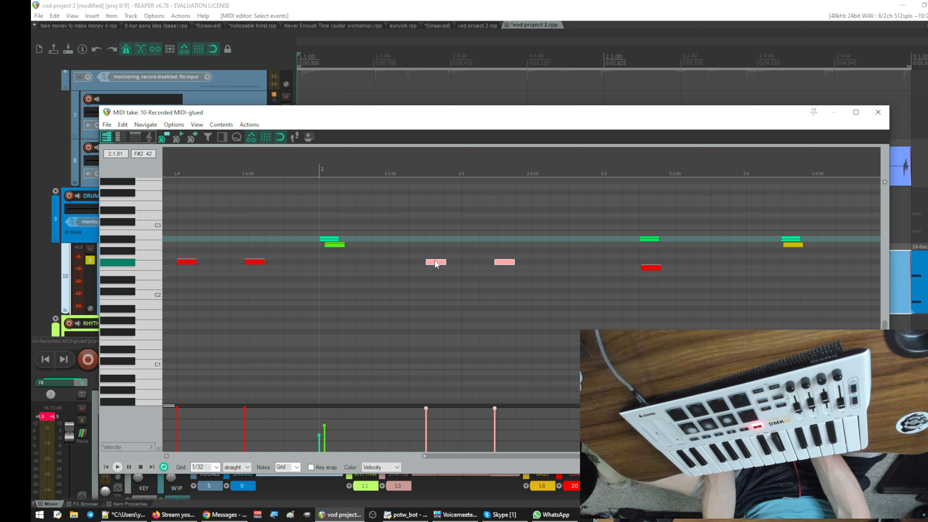
left_click_drag(436, 264, 472, 262)
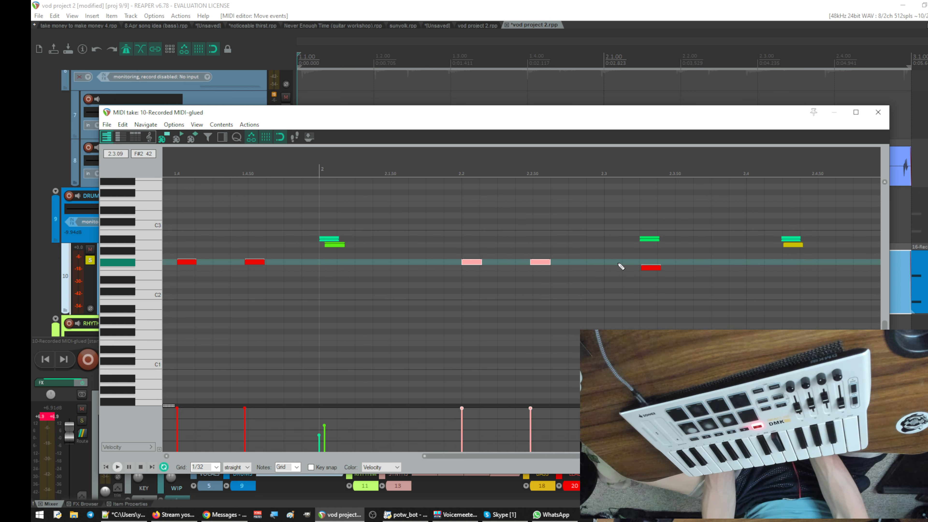
- Move the last two hits of bar 2 together so they start on beats 2.3 and 2.4
left_click_drag(629, 223, 835, 328)
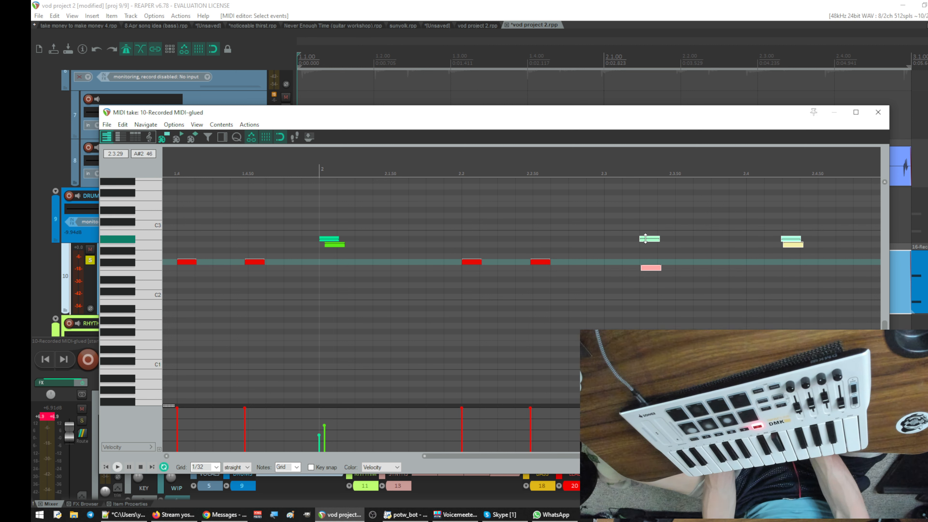
left_click_drag(648, 242, 613, 239)
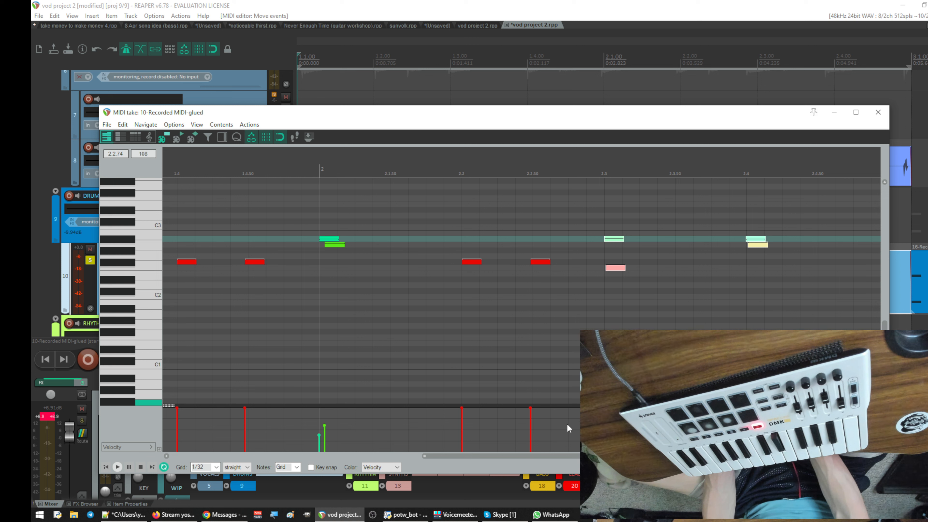
left_click_drag(568, 455, 585, 455)
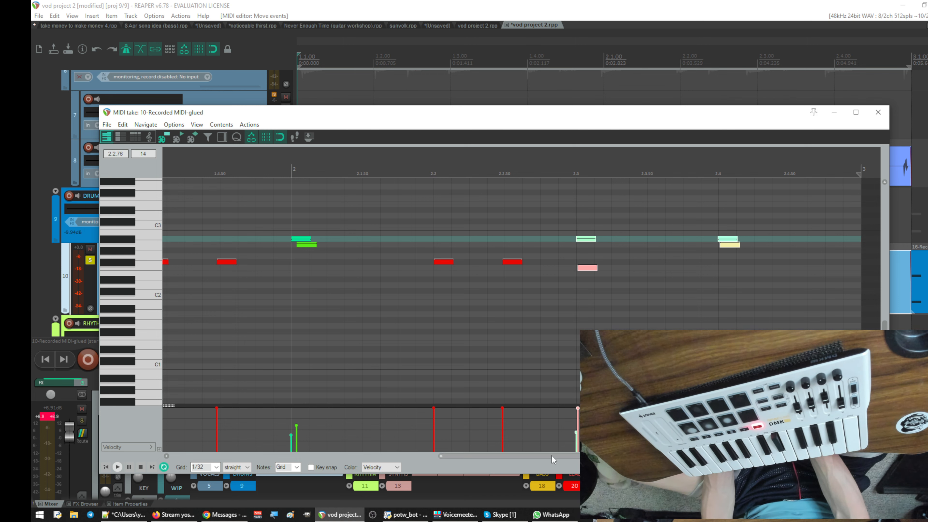
left_click_drag(552, 456, 284, 456)
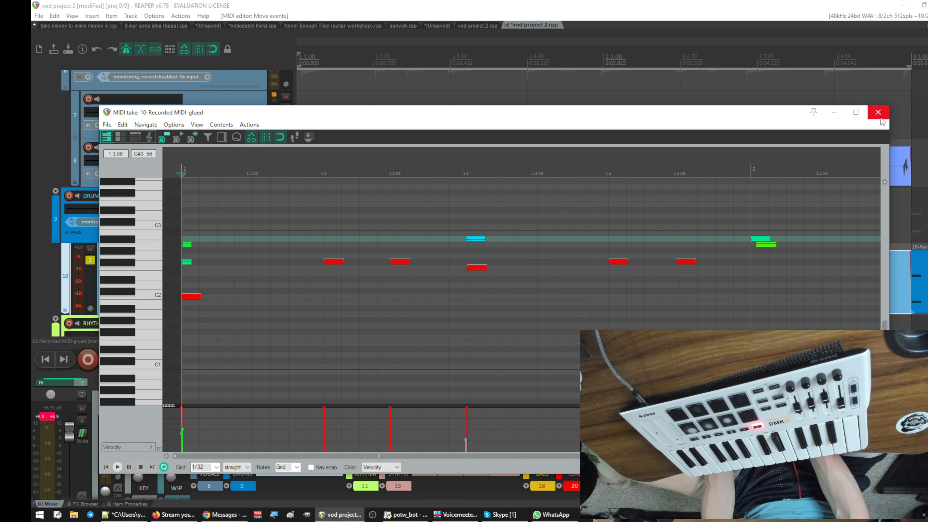
- Close the MIDI editor and play the two-bar loop to hear the edited drums against the track 8 audio
left_click(878, 113)
key("space")
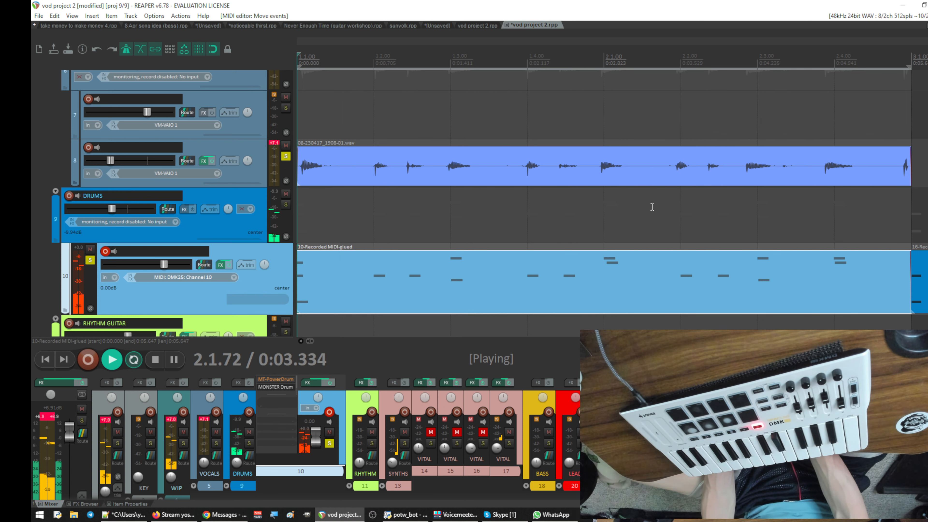
scroll(652, 207, "down", 1)
scroll(650, 204, "up", 1)
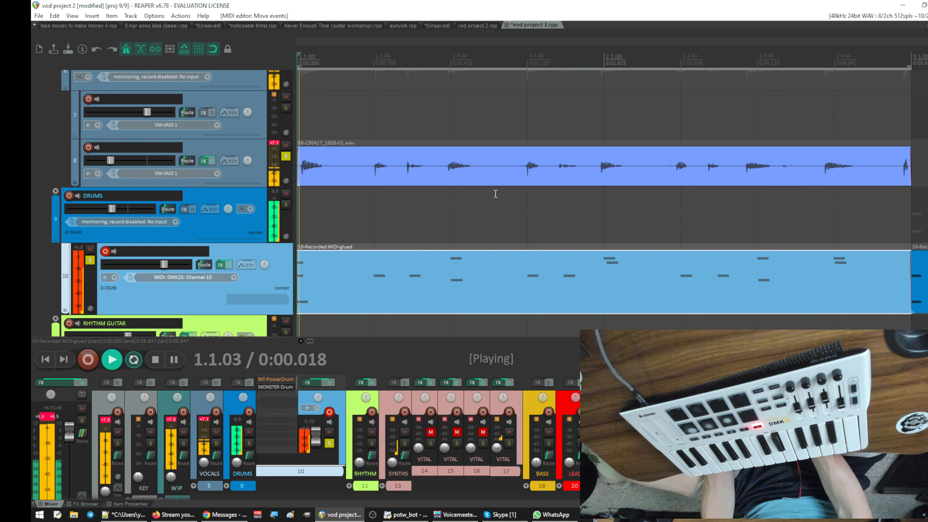
- Reopen track 10's drum MIDI and snap bar 1's off-beat F#2 hits to 1.2.50 and 1.4.50, its F2 to beat 1.3, and A2 to bar 2's start
key("space")
left_click(480, 270)
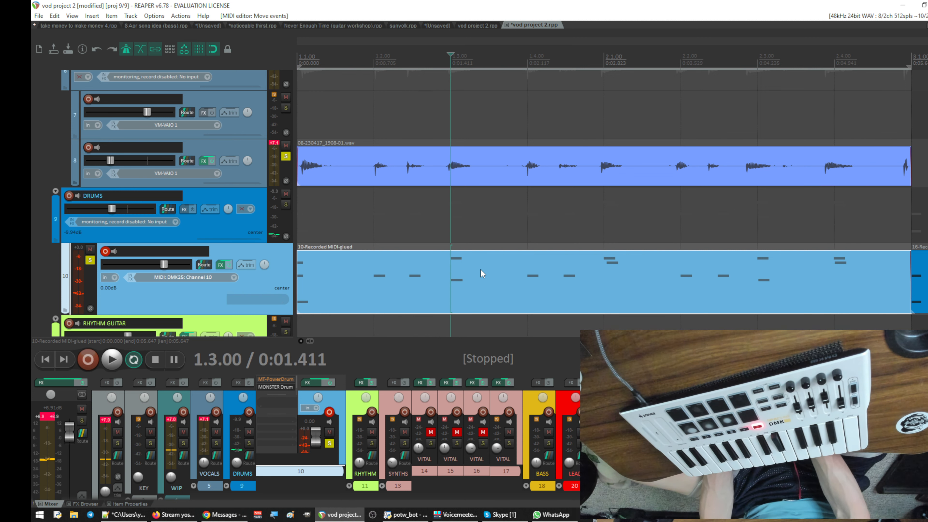
double_click(481, 270)
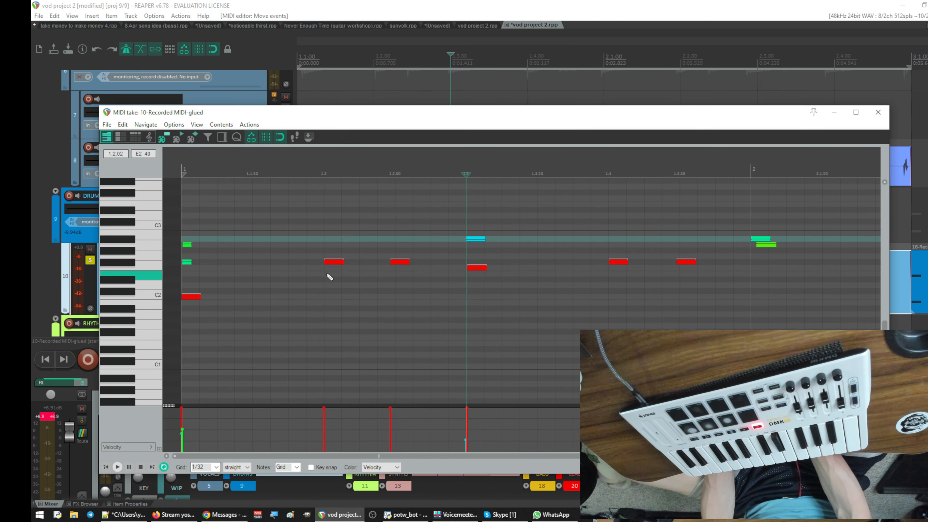
left_click(397, 267)
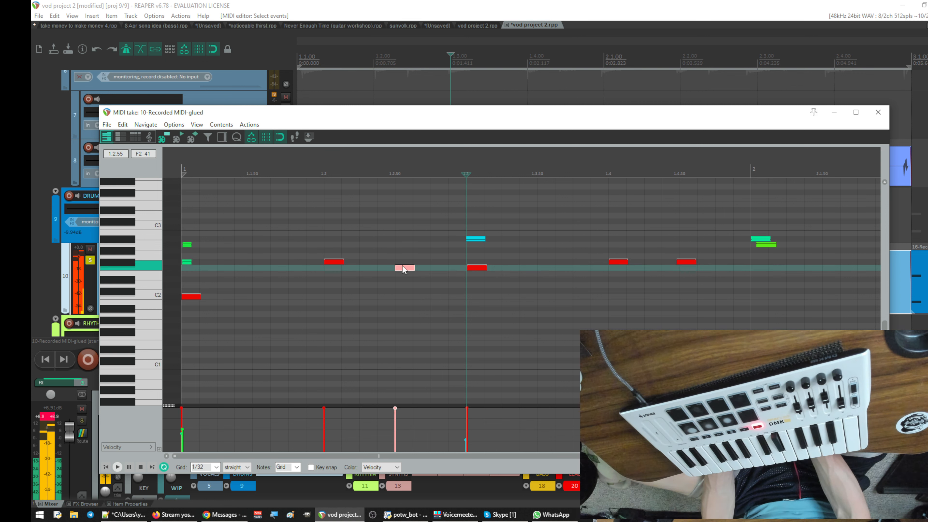
left_click_drag(402, 267, 401, 262)
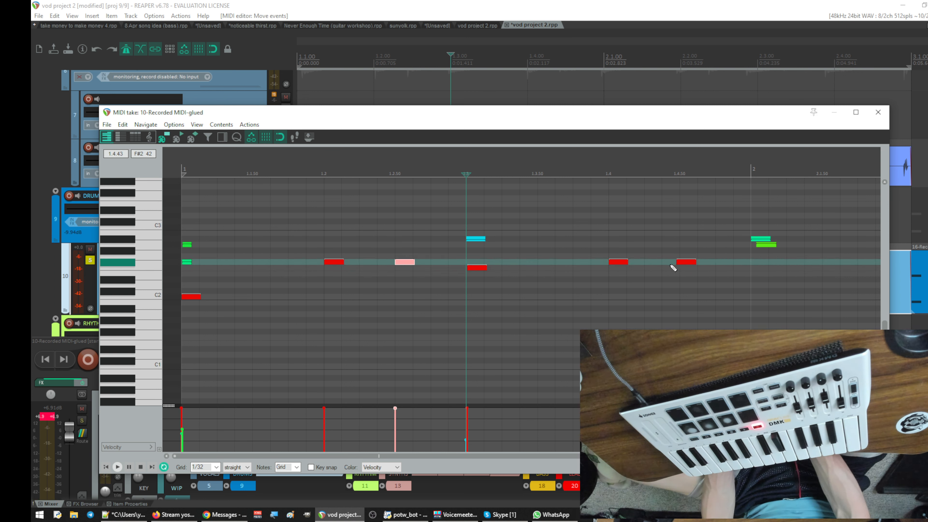
left_click_drag(689, 261, 683, 263)
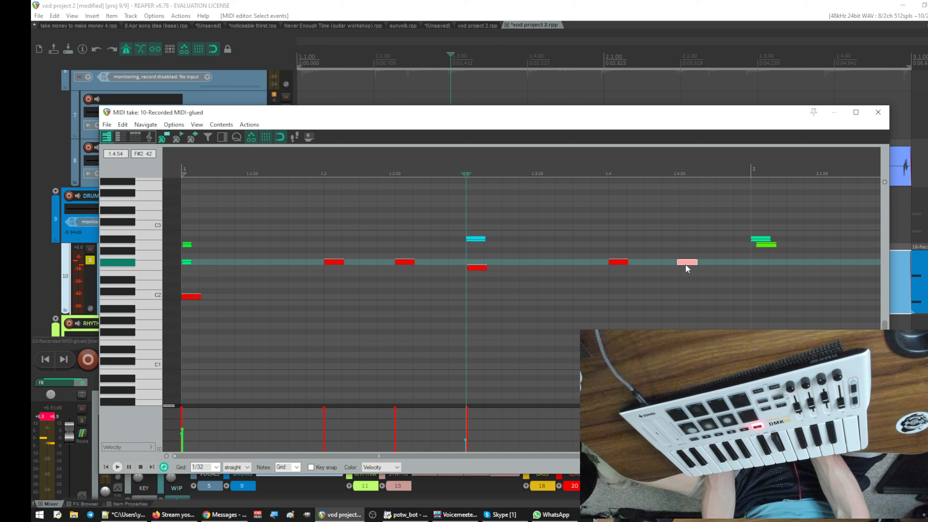
left_click_drag(771, 245, 768, 245)
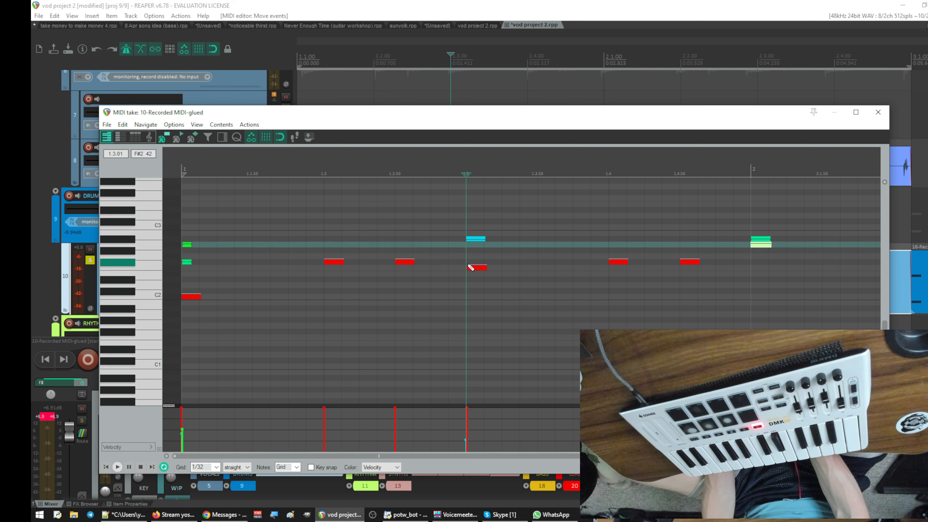
left_click(476, 267)
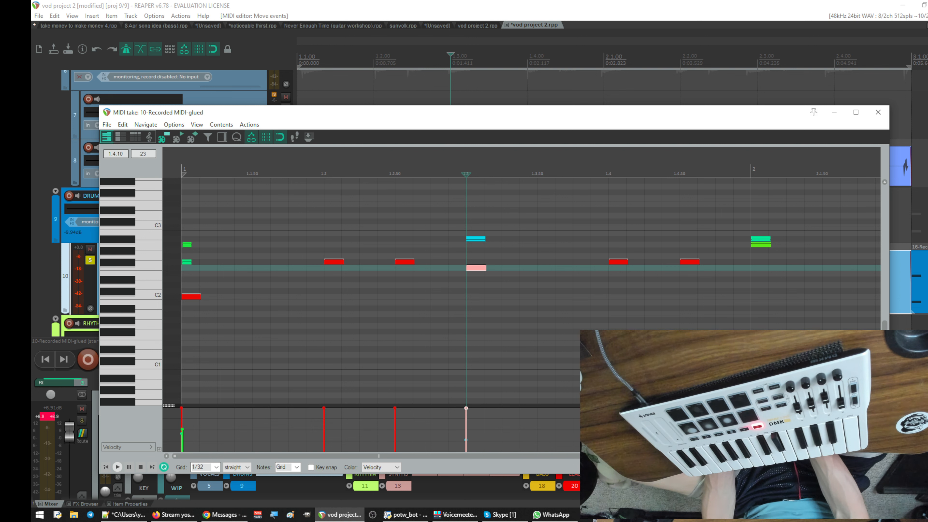
- Snap bar 2's off-beat F#2 hit to 2.2.50 and its F2 hit to beat 2.3
left_click_drag(567, 457, 783, 457)
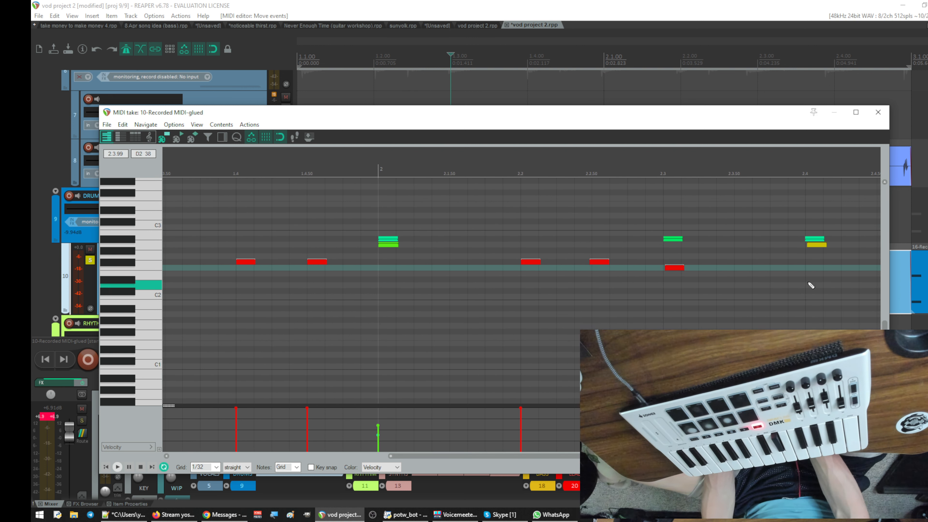
left_click_drag(595, 264, 605, 261)
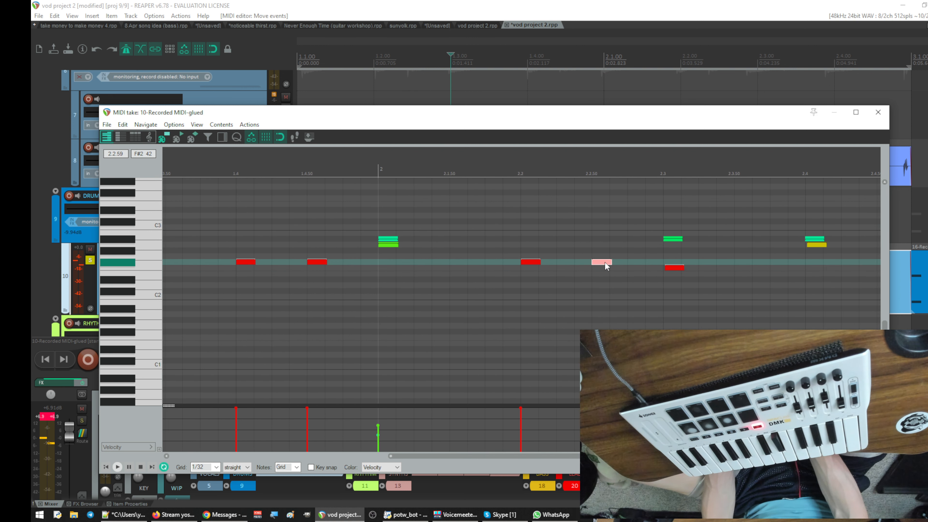
left_click(673, 269)
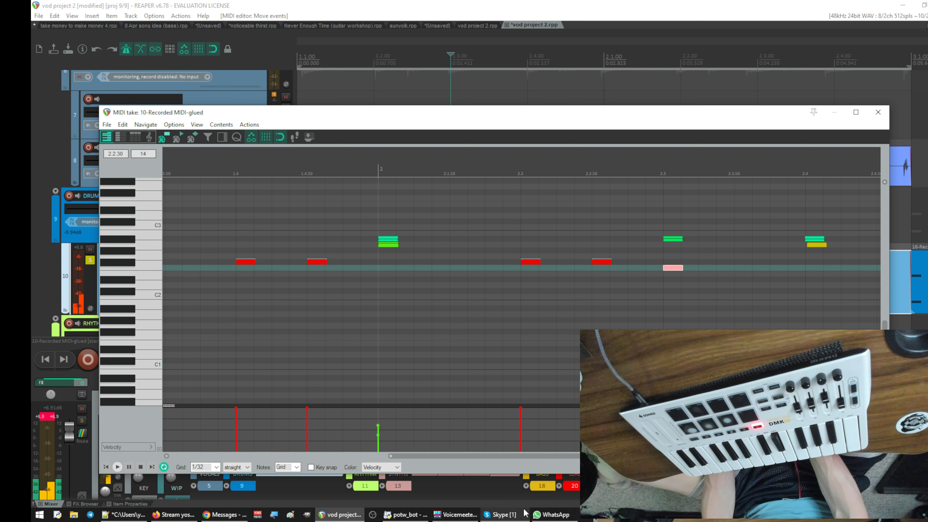
- Snap the overlapping A#2 and A2 notes near the end of bar 2 to beat 2.4
left_click_drag(568, 454, 619, 455)
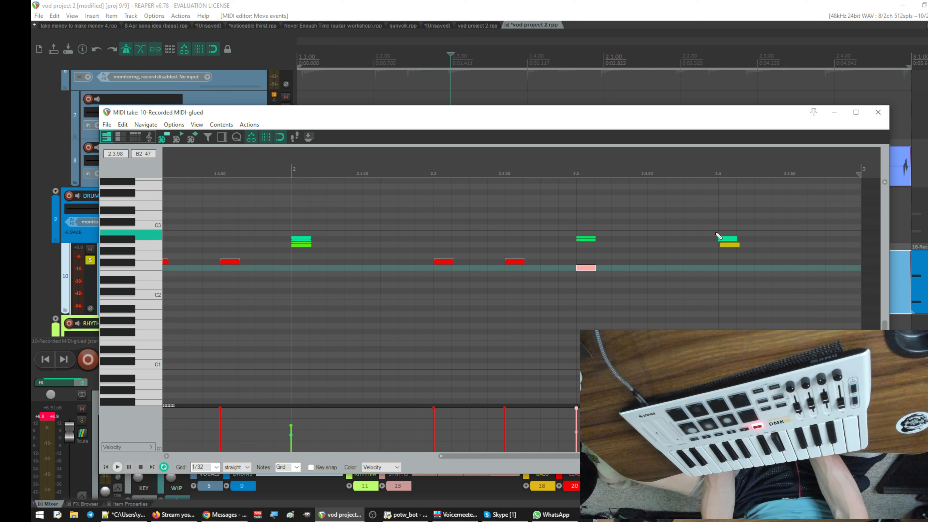
left_click(726, 240)
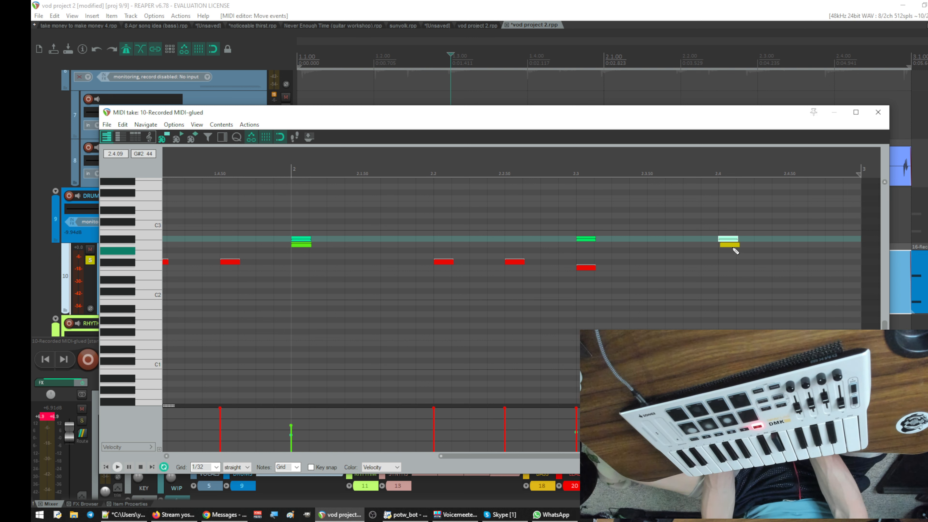
left_click(729, 244)
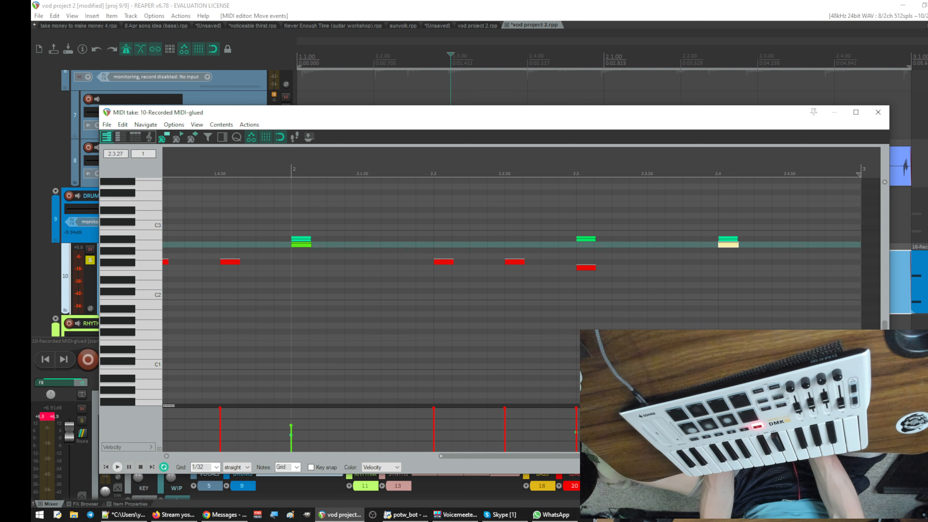
- Return to the start of the item and snap its first A2 note to the start of bar 1
scroll(332, 431, "left", 6)
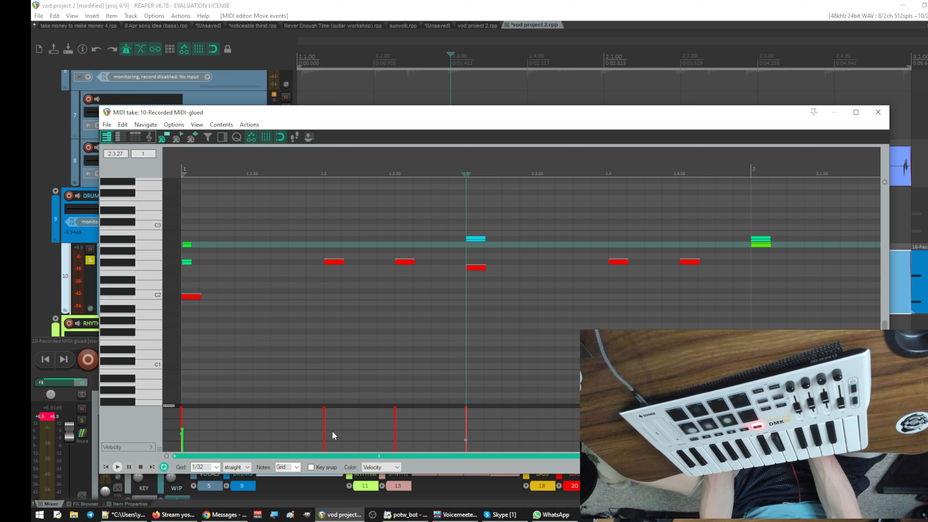
key("Home")
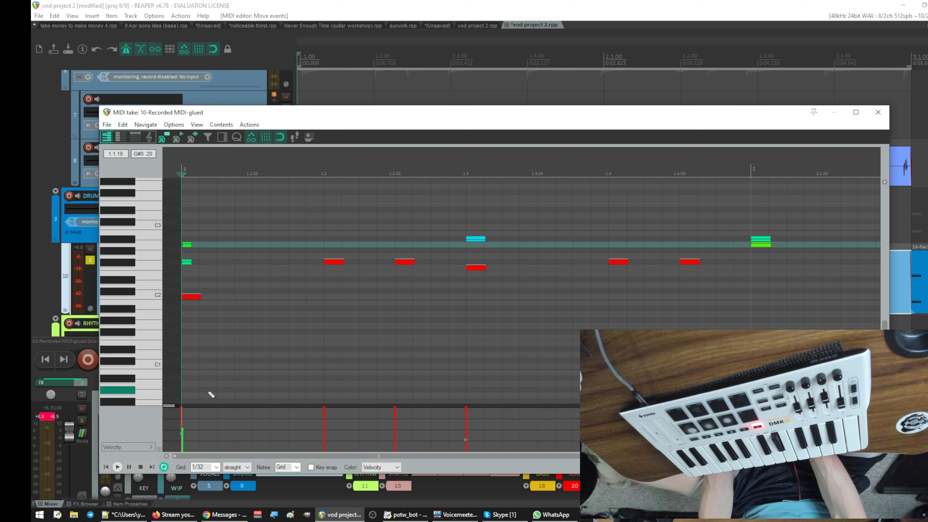
left_click(184, 245)
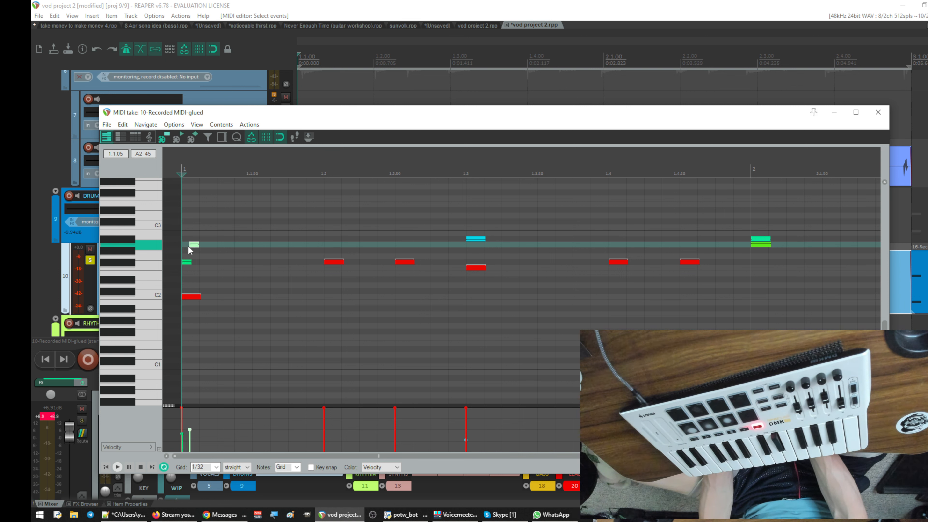
left_click(187, 246)
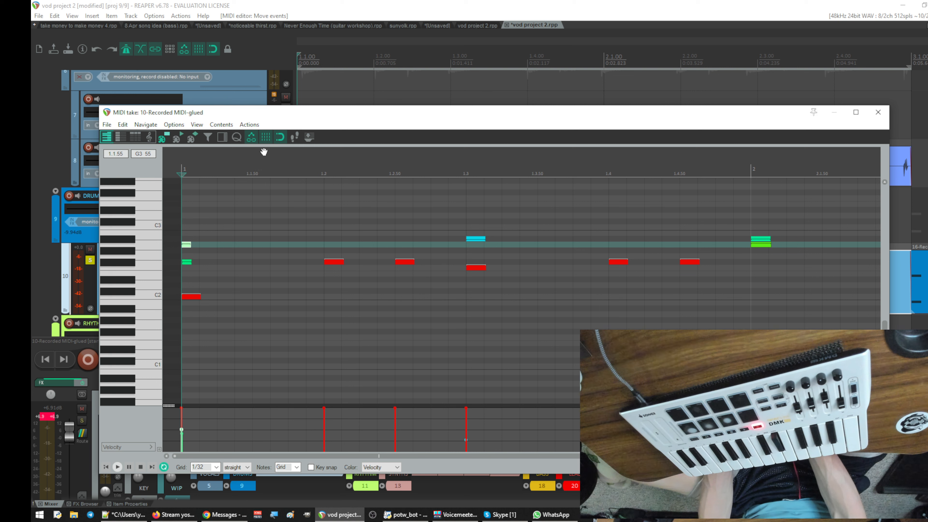
- Close the MIDI editor, play the loop, and unsolo track 8 to hear the drums without the audio take
left_click_drag(391, 117, 386, 125)
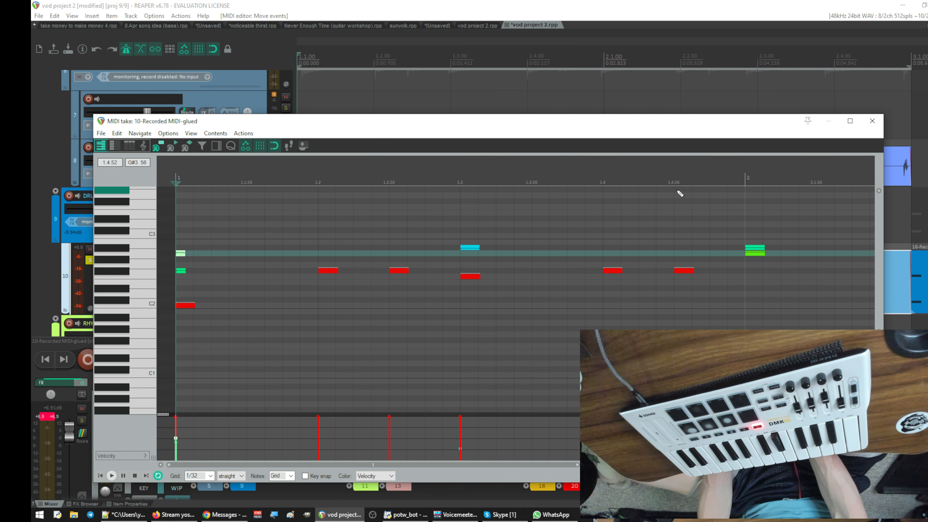
left_click(873, 121)
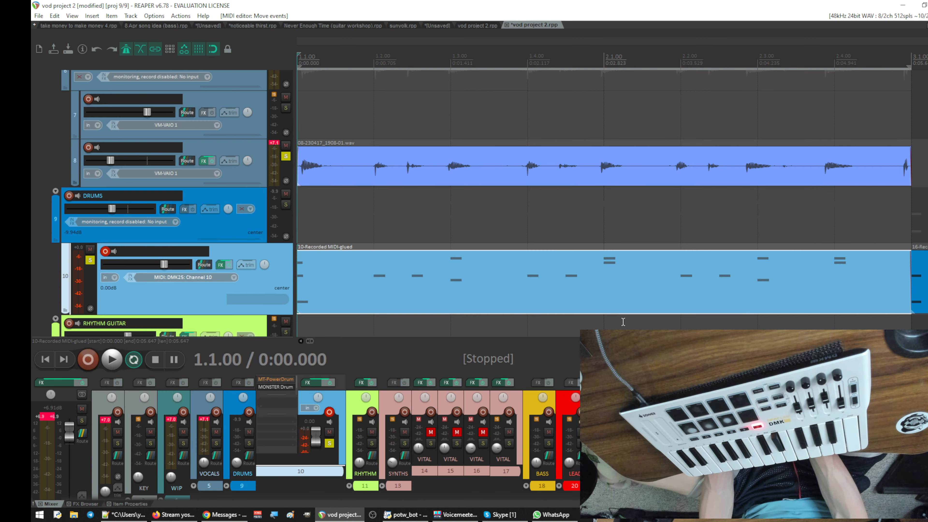
key("space")
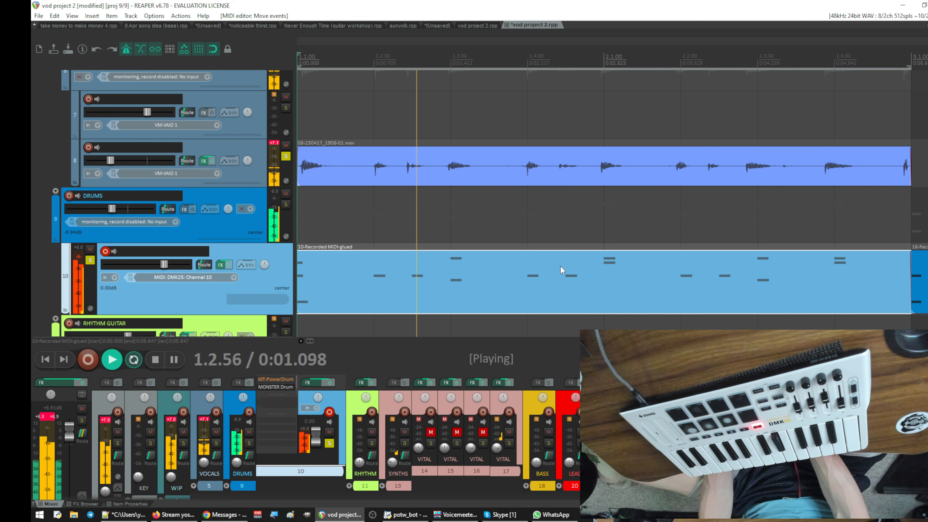
left_click(286, 156)
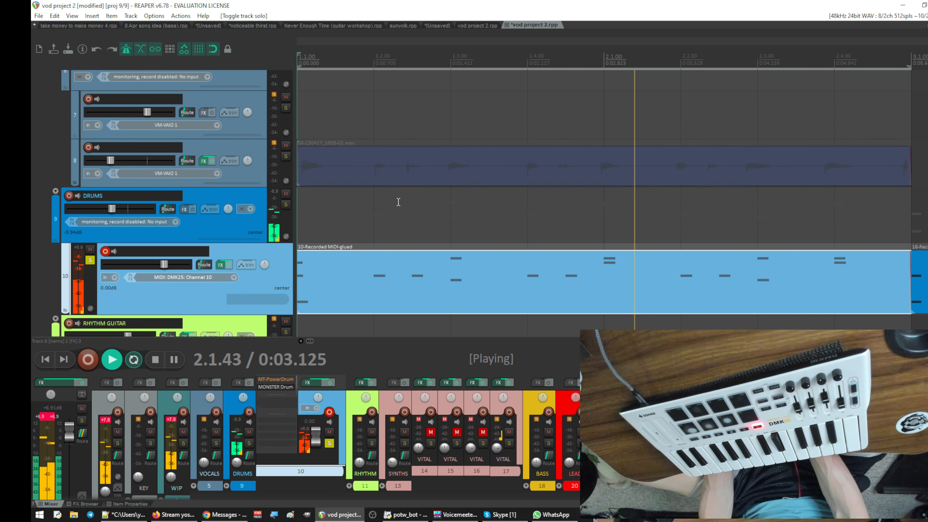
- Unmute and solo VITAL track 16 so it plays together with the drums
scroll(443, 213, "down", 8)
scroll(442, 213, "up", 6)
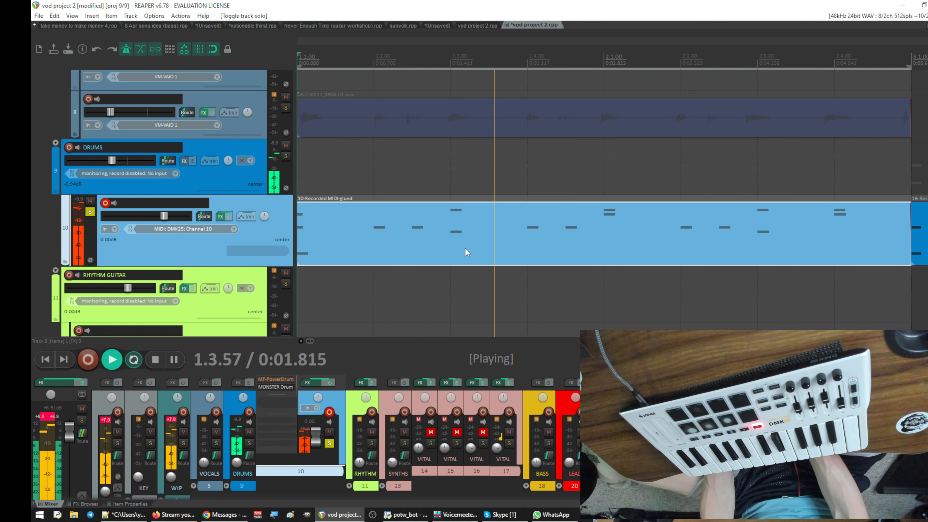
scroll(465, 248, "down", 3)
scroll(465, 249, "down", 8)
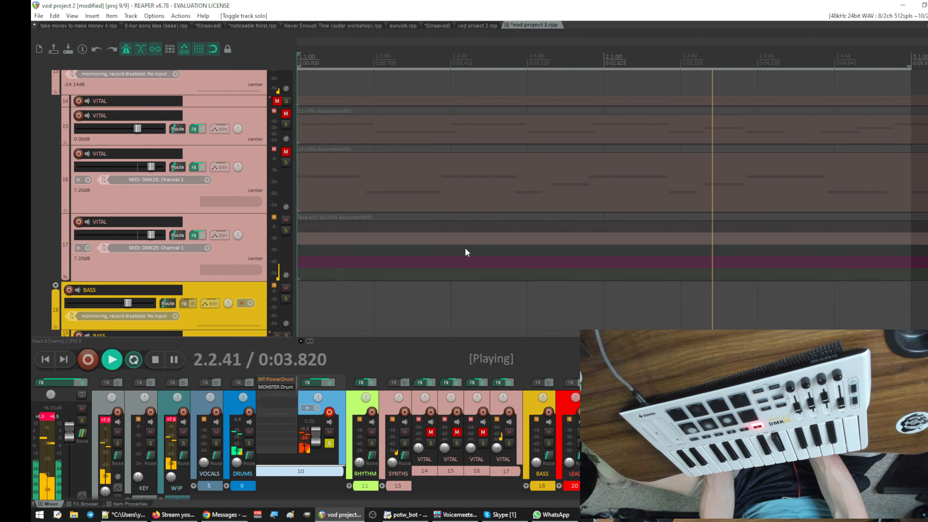
scroll(428, 263, "up", 3)
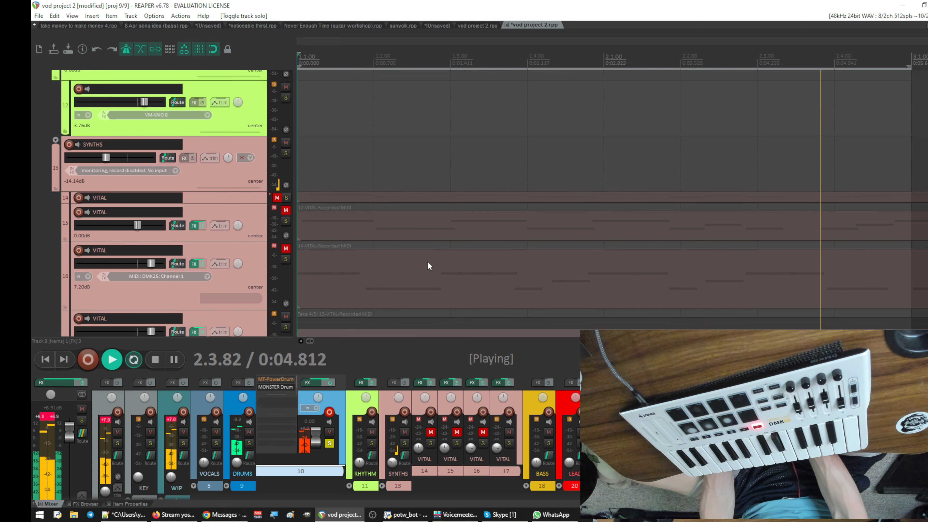
left_click(285, 248)
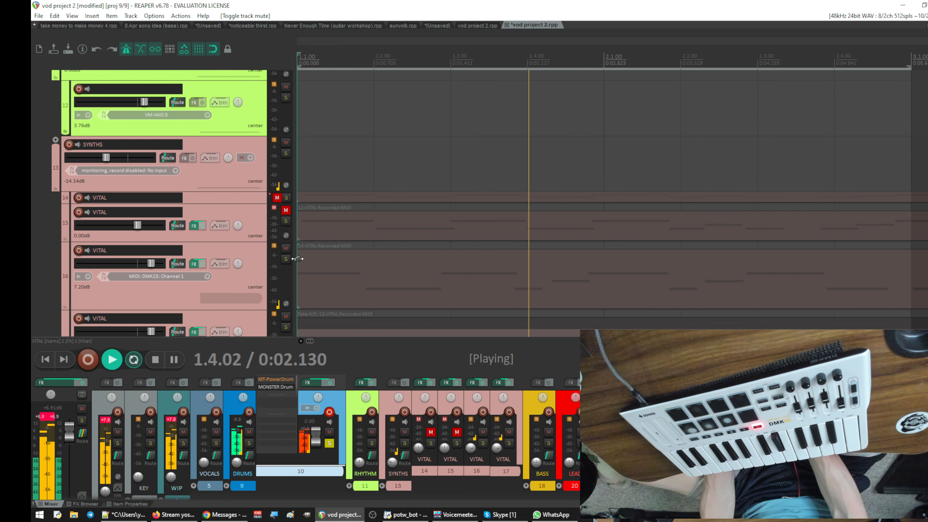
left_click(286, 259)
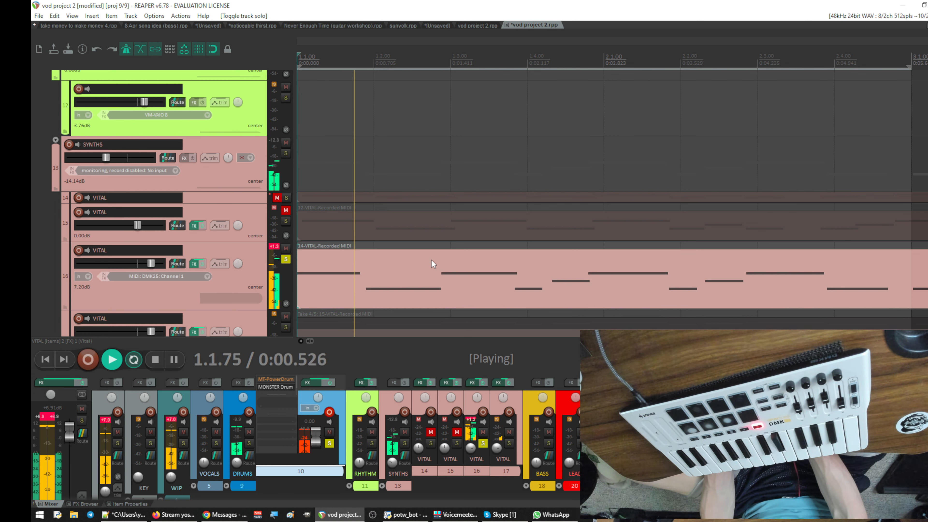
- Stop playback and delete the old glued drum MIDI item that starts at bar 3 on track 10
scroll(475, 59, "down", 3)
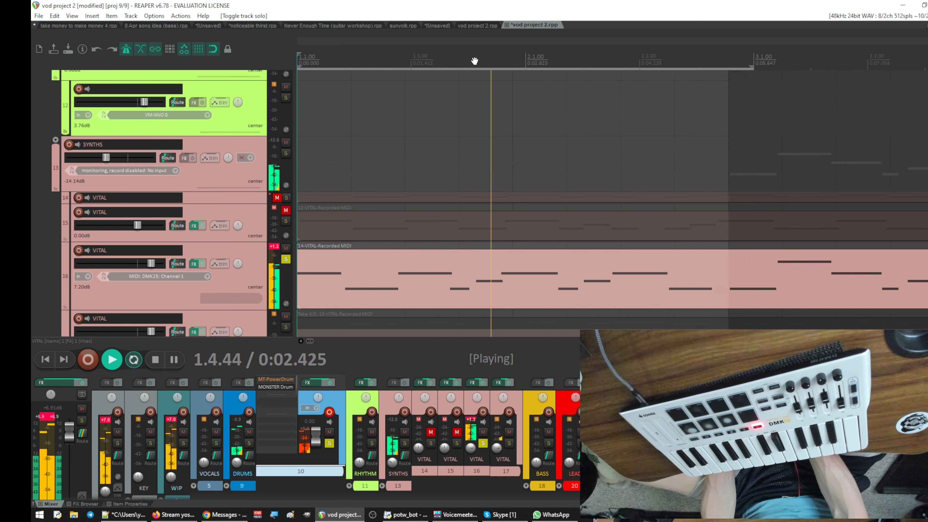
left_click_drag(477, 86, 476, 97)
scroll(459, 151, "down", 2)
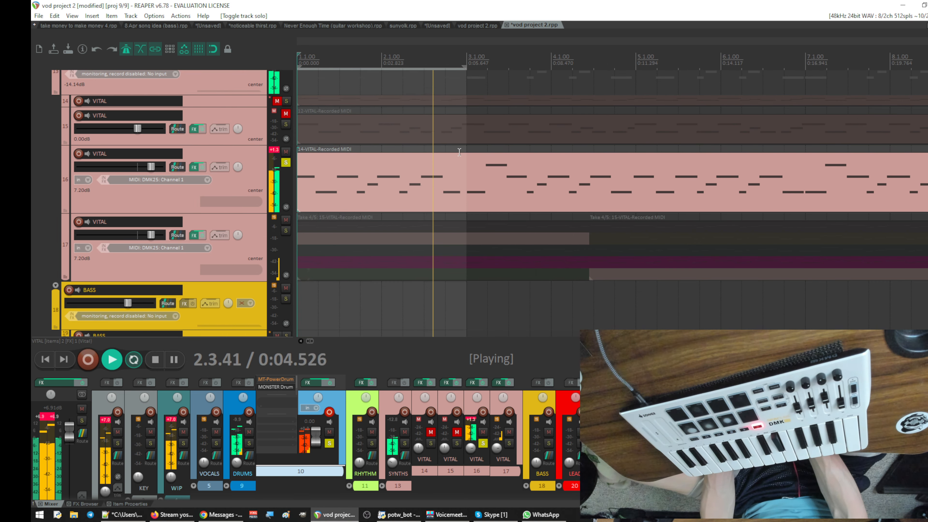
scroll(459, 152, "up", 2)
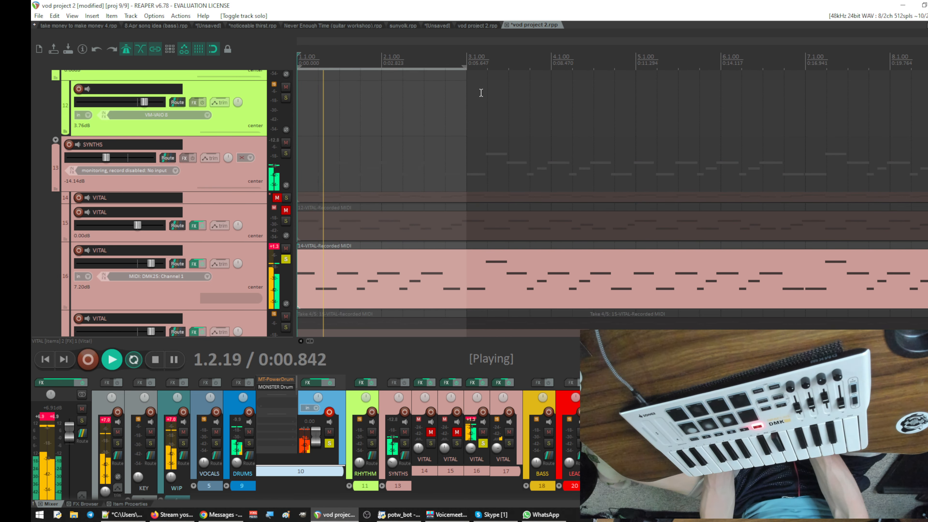
scroll(484, 215, "up", 1)
scroll(485, 218, "up", 5)
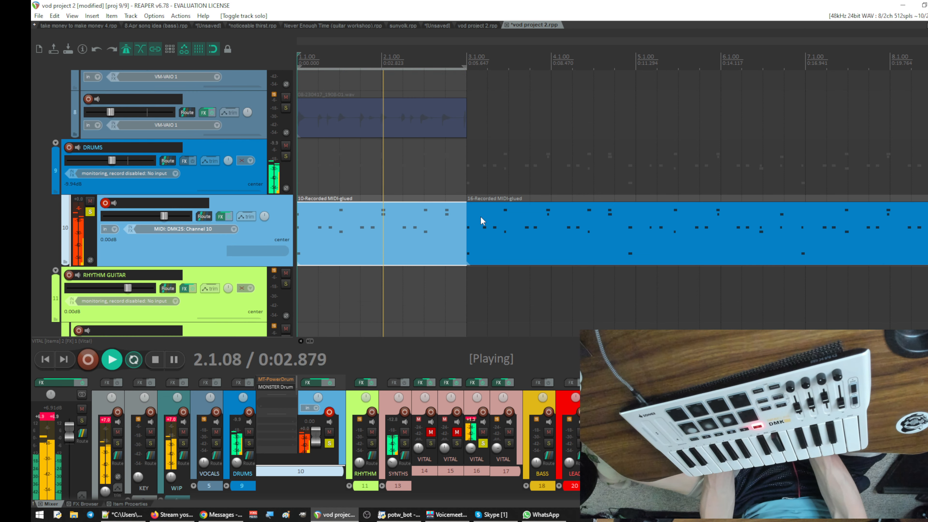
key("space")
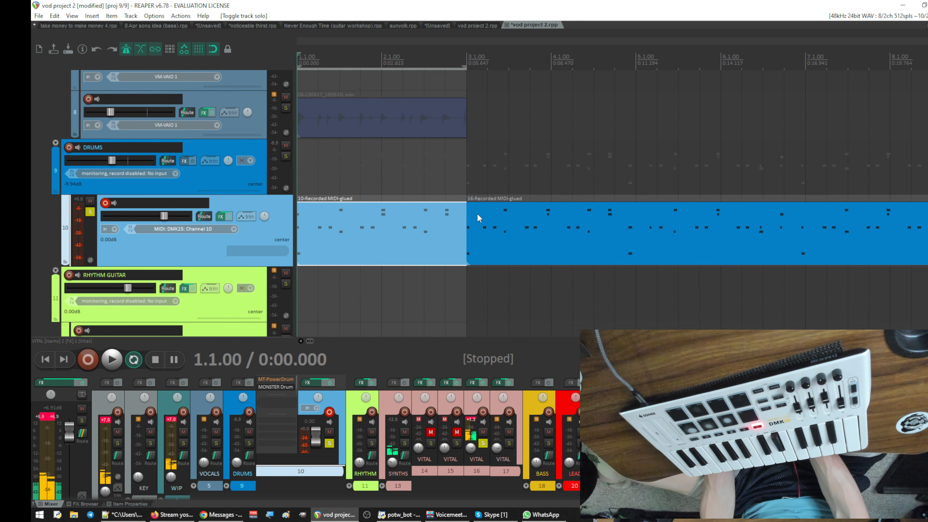
left_click(478, 214)
key("Delete")
- Copy the two-bar drum MIDI item on track 10 and paste it at the start of bar 3
left_click(436, 248)
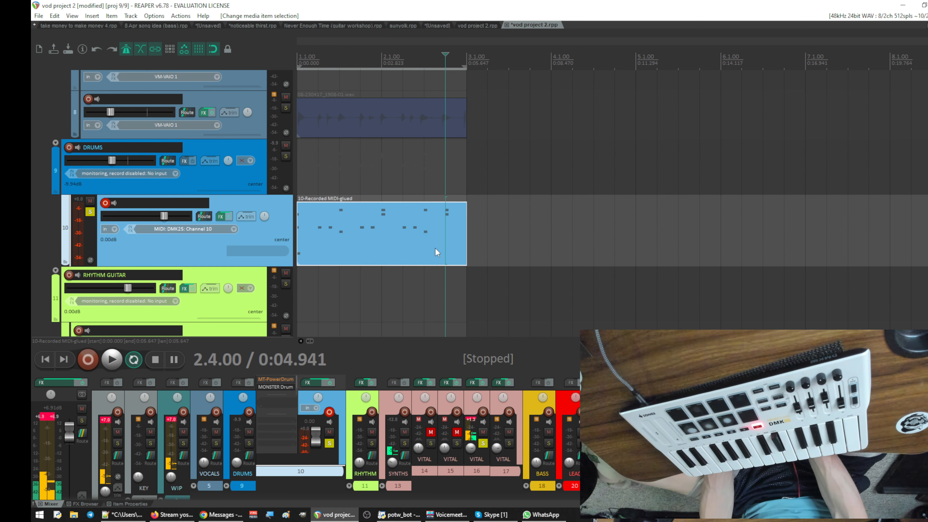
right_click(436, 249)
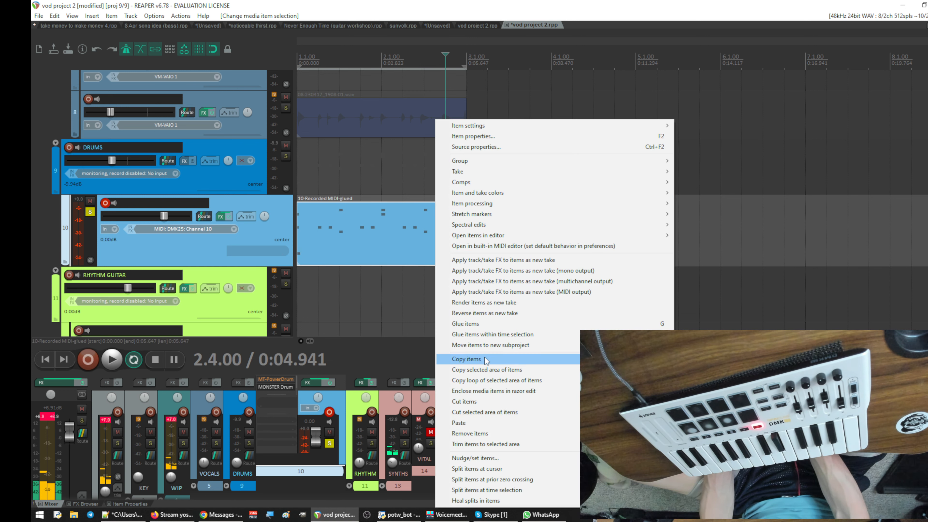
left_click(471, 359)
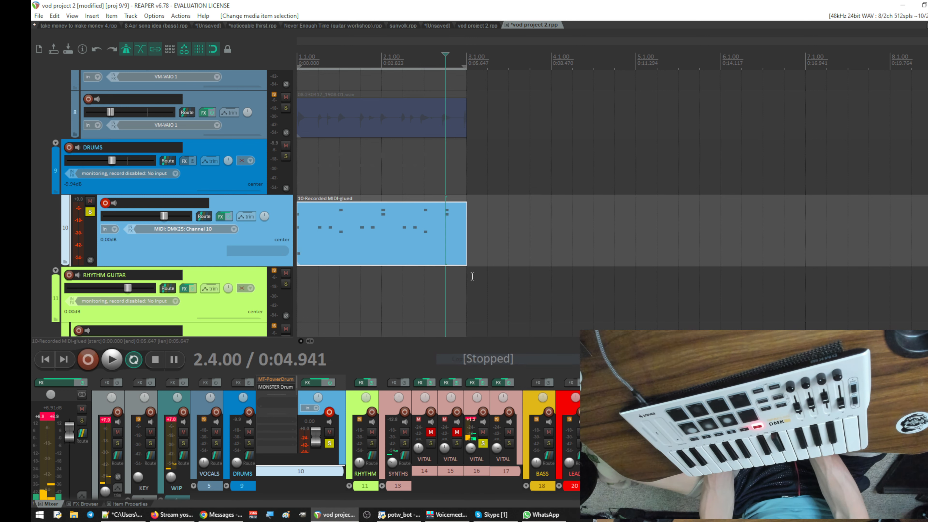
left_click(468, 241)
key("ctrl+v")
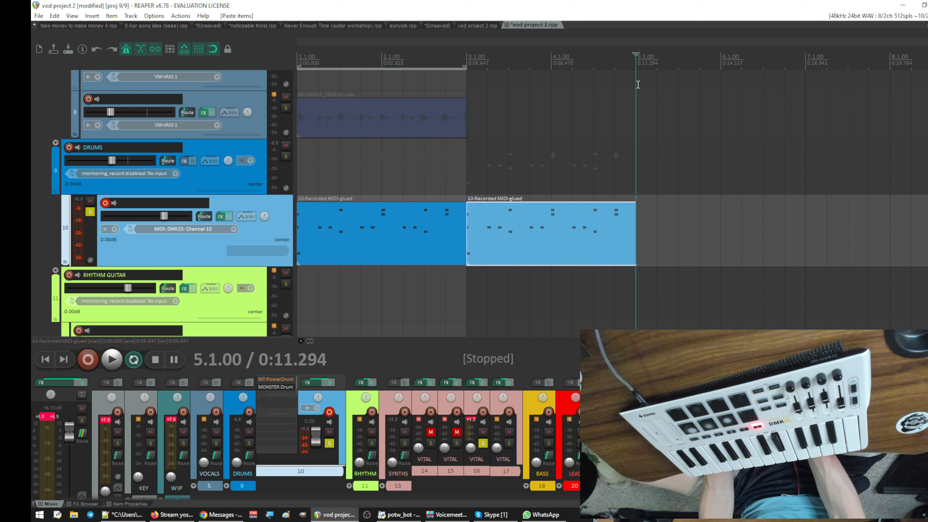
- Paste the two-bar drum MIDI item on track 10 two more times, at bars 5 and 7, and return to the project start
key("ctrl+v")
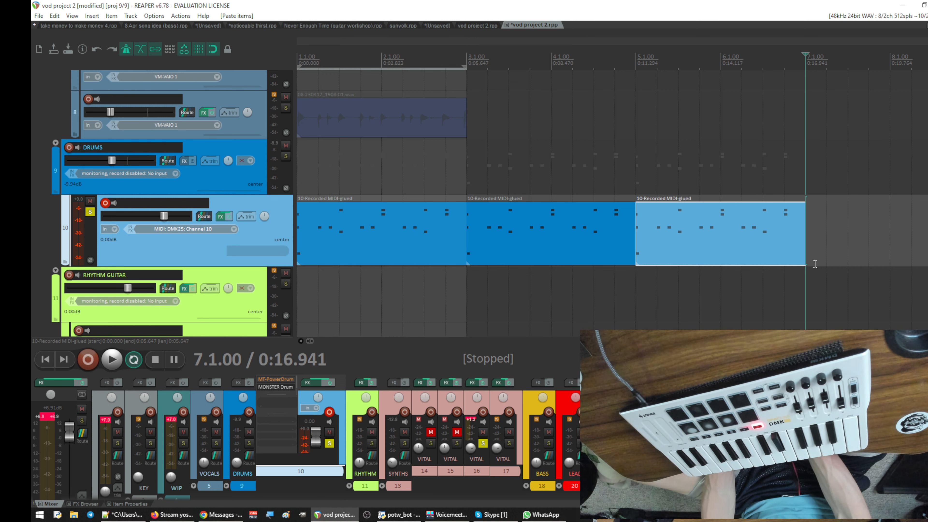
key("ctrl+v")
key("Home")
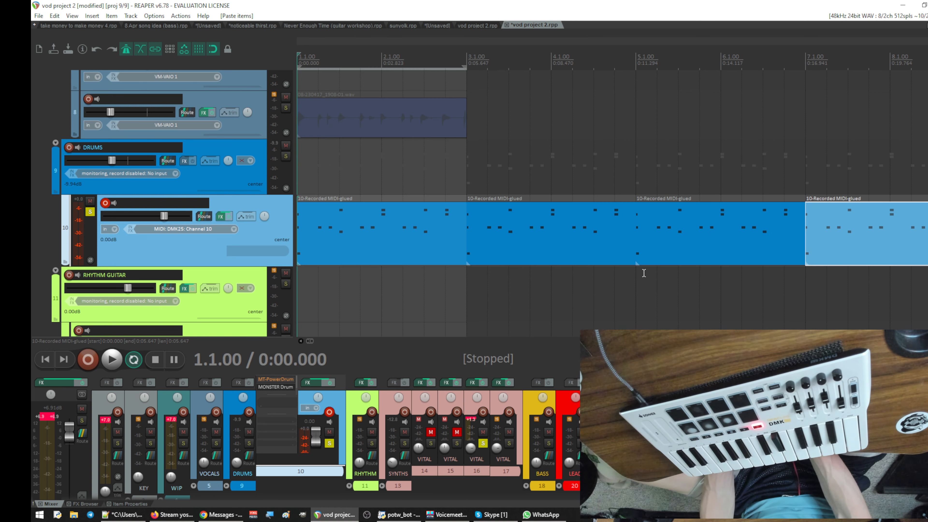
- Glue the four drum MIDI items on track 10 into one item and extend the time selection over bars 1 to 8
scroll(607, 77, "down", 3)
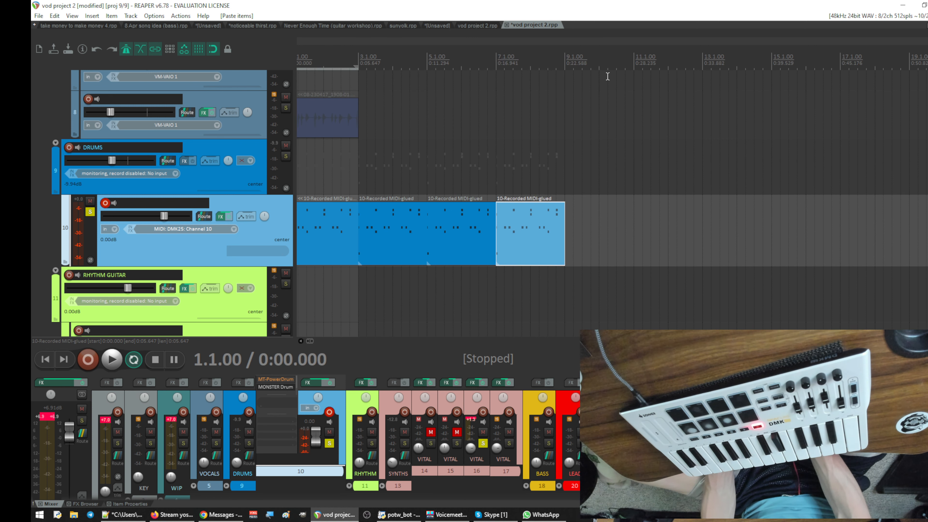
left_click_drag(506, 51, 523, 47)
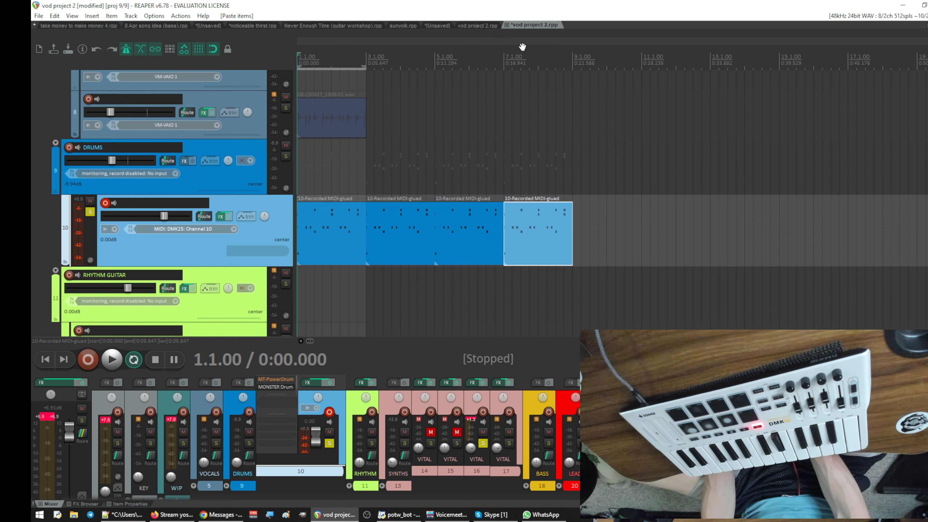
mouse_move(592, 261)
left_mouse_down()
mouse_move(301, 217)
mouse_move(331, 236)
left_mouse_up()
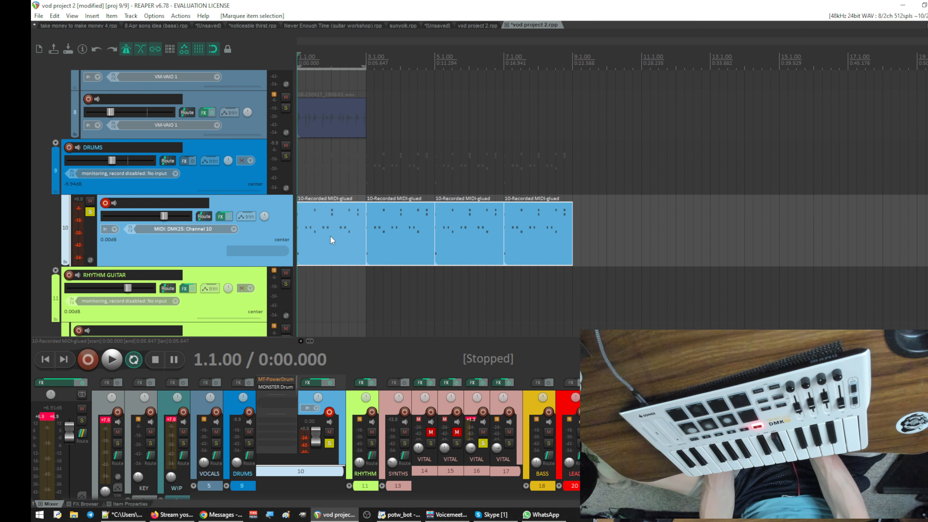
right_click(335, 235)
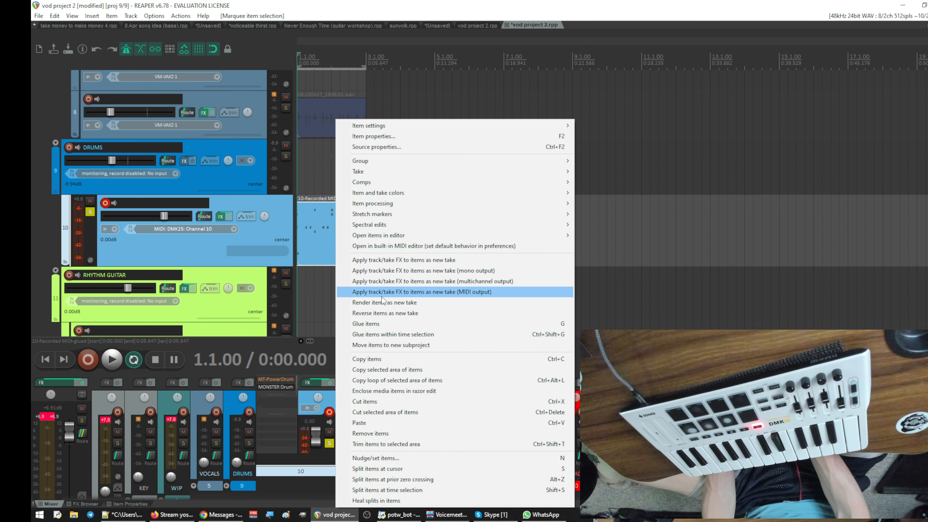
left_click(385, 323)
left_click(433, 242)
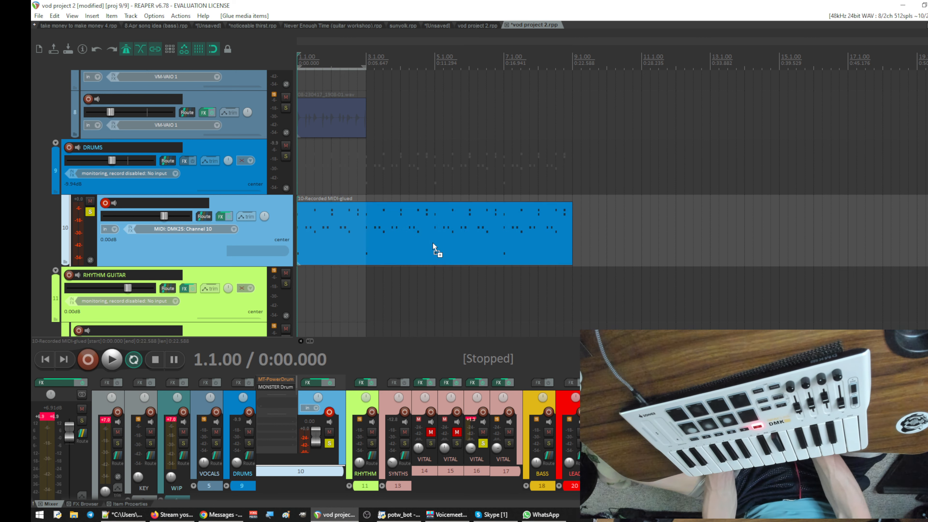
- Delete the recorded audio item on track 8
left_click(340, 126)
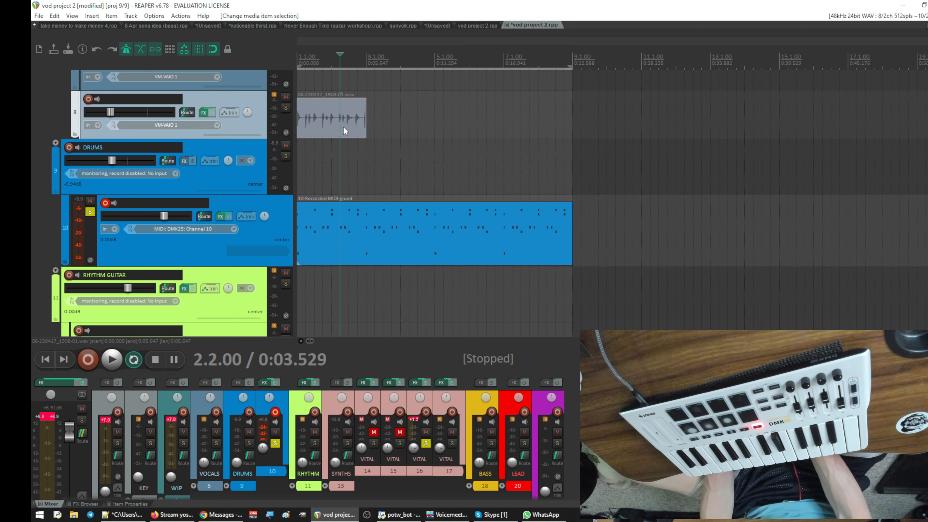
key("Delete")
- Move the DRUMS folder with its MIDI track directly below the last VITAL track
scroll(404, 150, "down", 5)
scroll(426, 158, "up", 3)
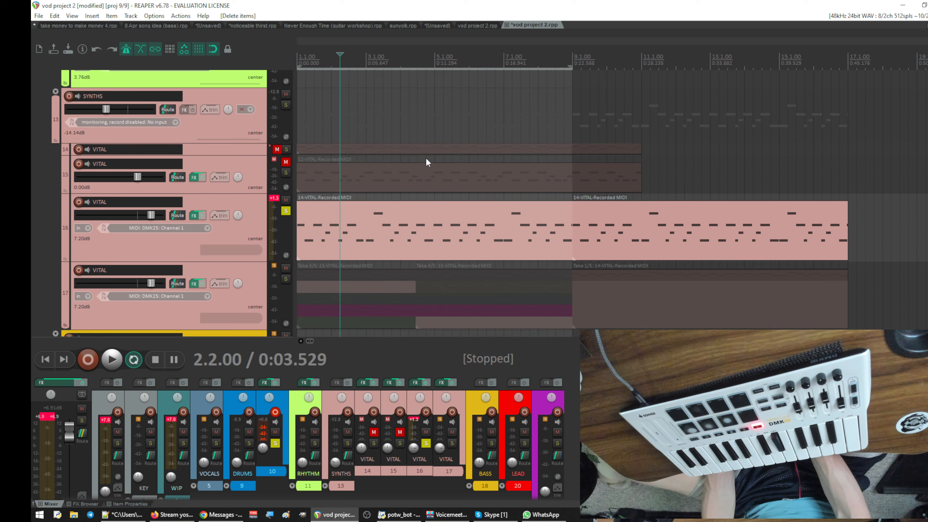
scroll(426, 158, "up", 3)
scroll(426, 159, "down", 5)
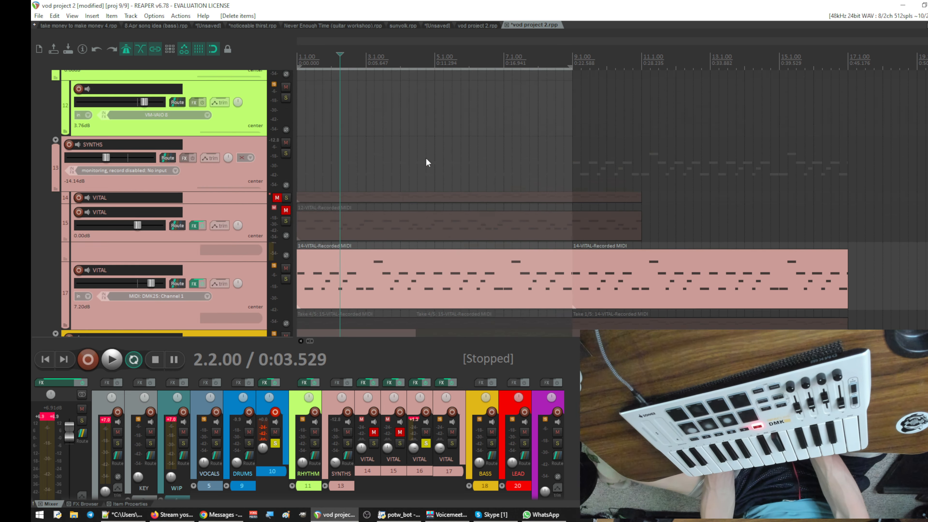
scroll(427, 158, "up", 4)
scroll(426, 158, "down", 4)
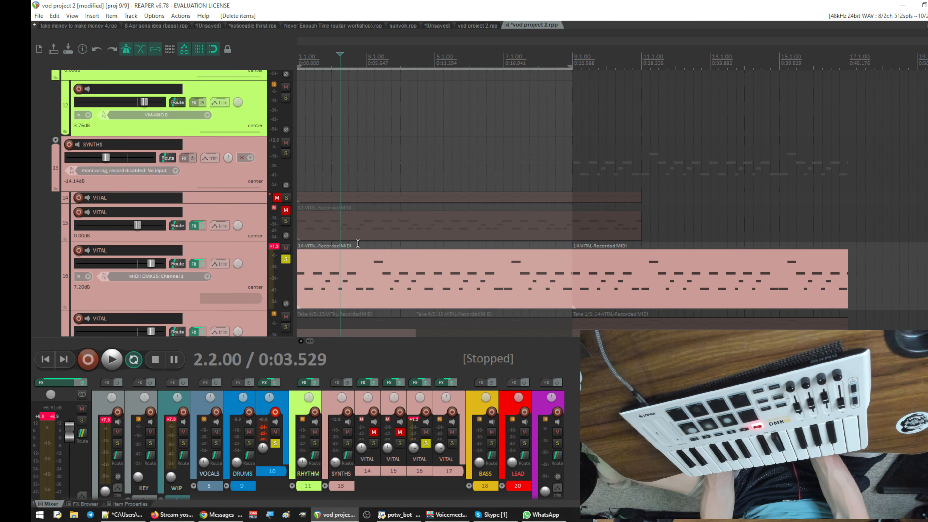
scroll(216, 199, "up", 4)
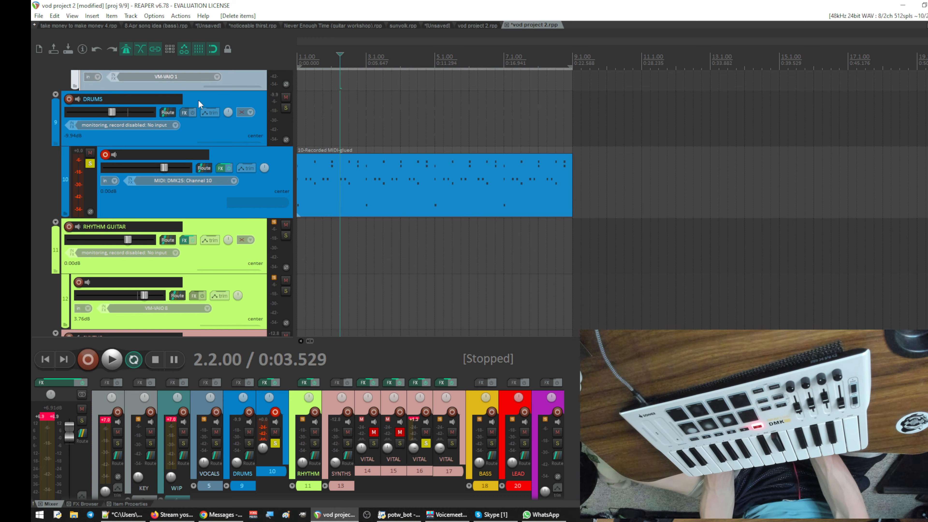
left_click(206, 112)
left_click_drag(206, 112, 99, 275)
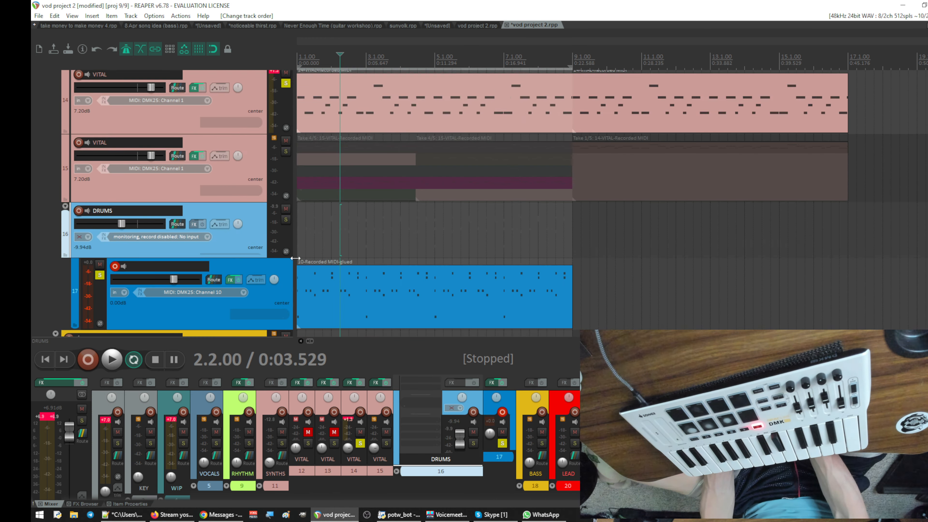
- Play the project from the start to hear the drums with the soloed VITAL track, and stop playback
key("Home")
key("space")
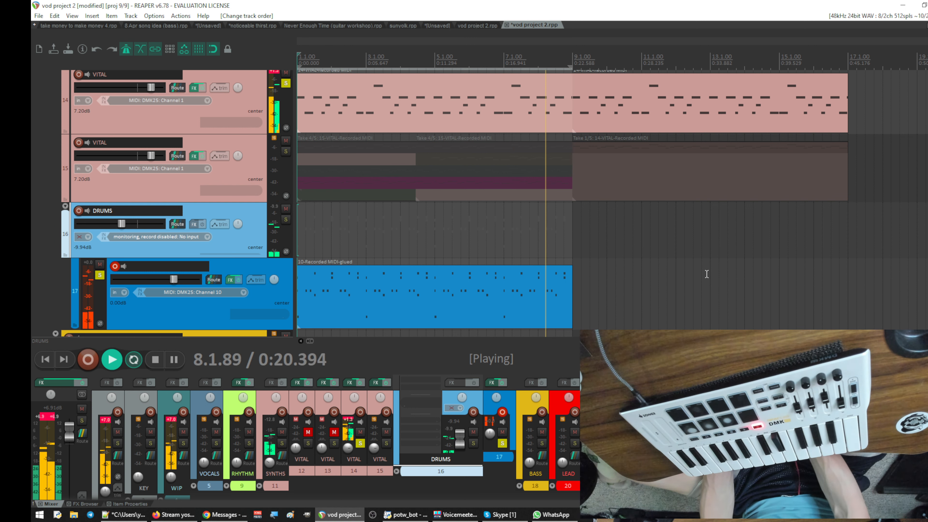
key("space")
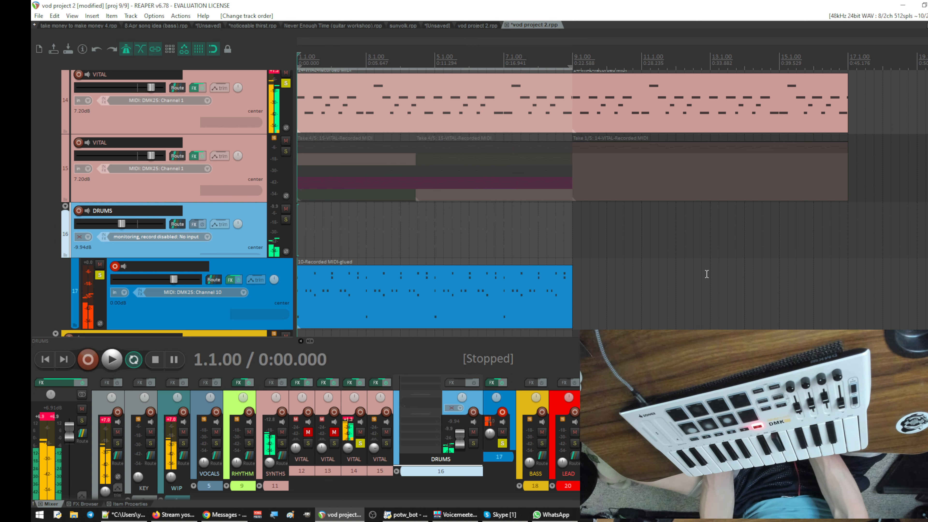
- Open the first 14-VITAL-Recorded MIDI item on VITAL track 14 in the MIDI editor
scroll(457, 301, "up", 4)
left_click(453, 226)
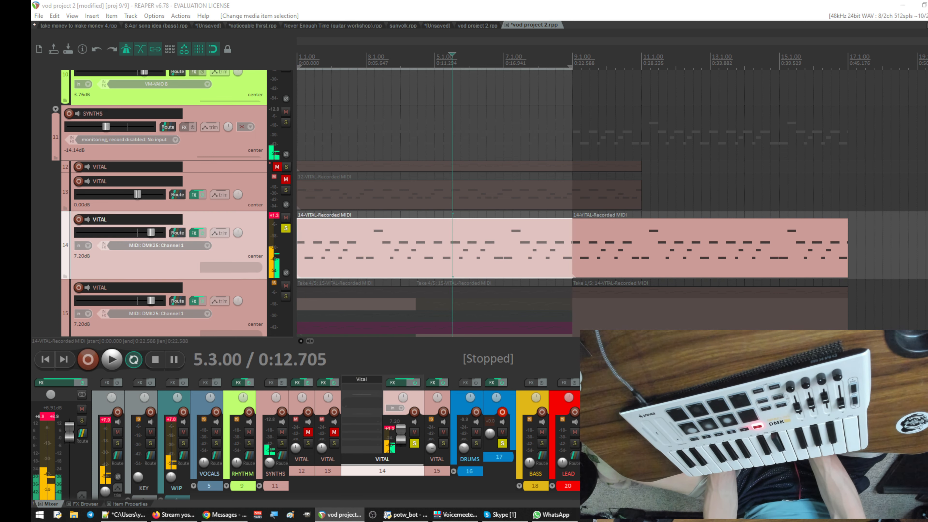
double_click(453, 230)
left_click_drag(444, 150, 636, 111)
double_click(635, 112)
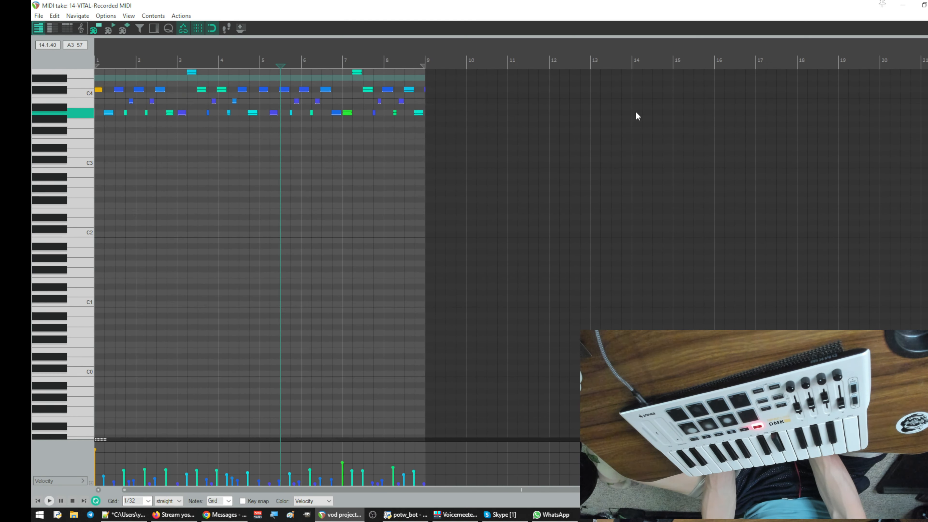
- Play the first bars of the VITAL part in the MIDI editor to check the note timing, and stop playback
left_click_drag(298, 46, 893, 100)
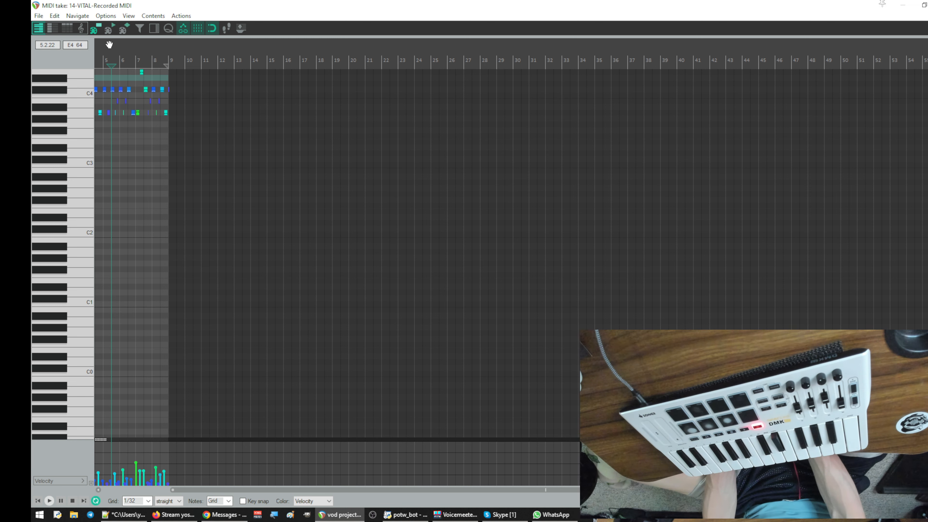
left_click_drag(109, 45, 352, 67)
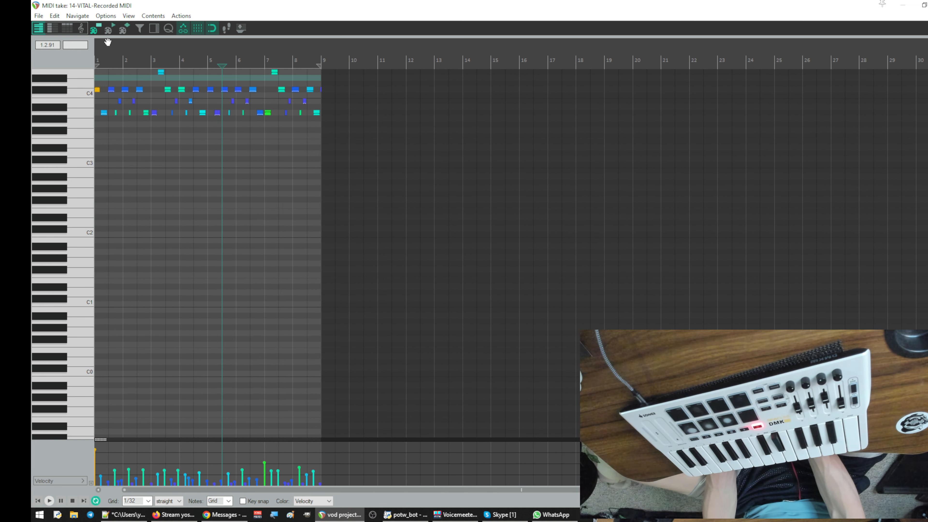
left_click_drag(107, 43, 227, 18)
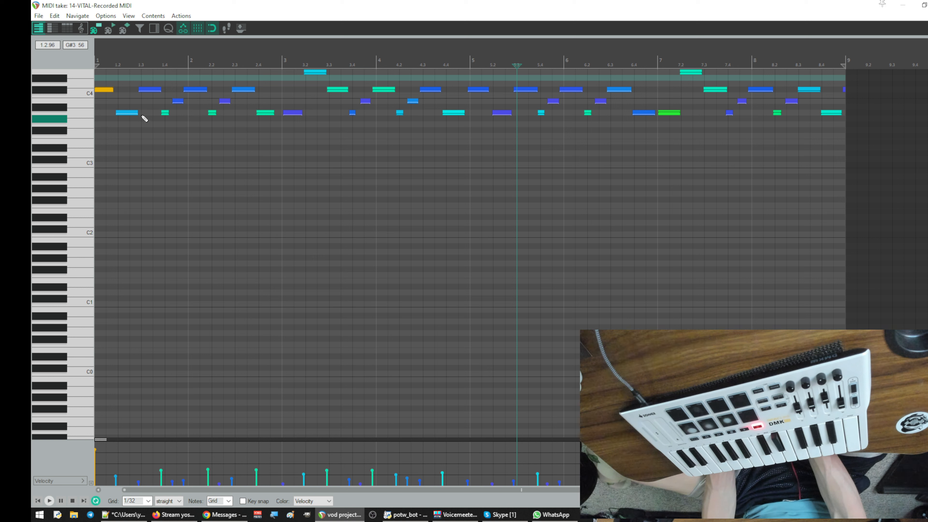
key("space")
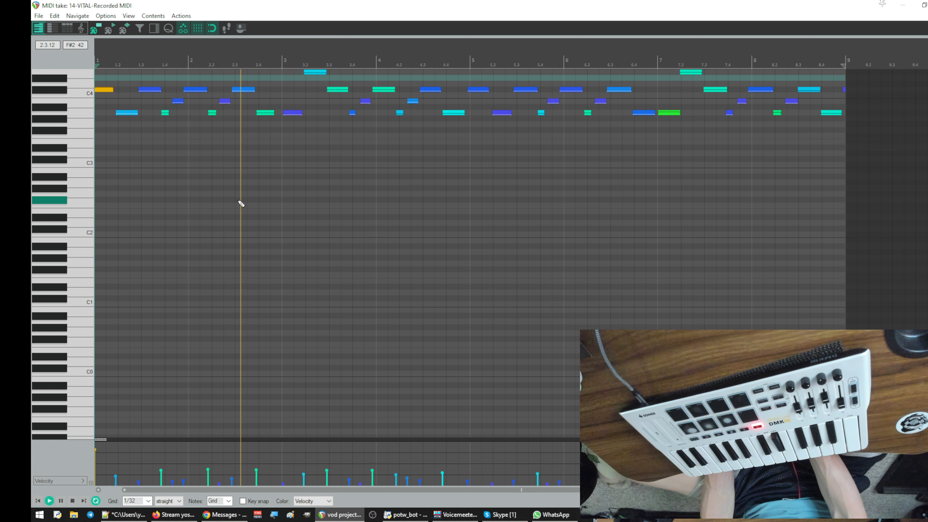
key("space")
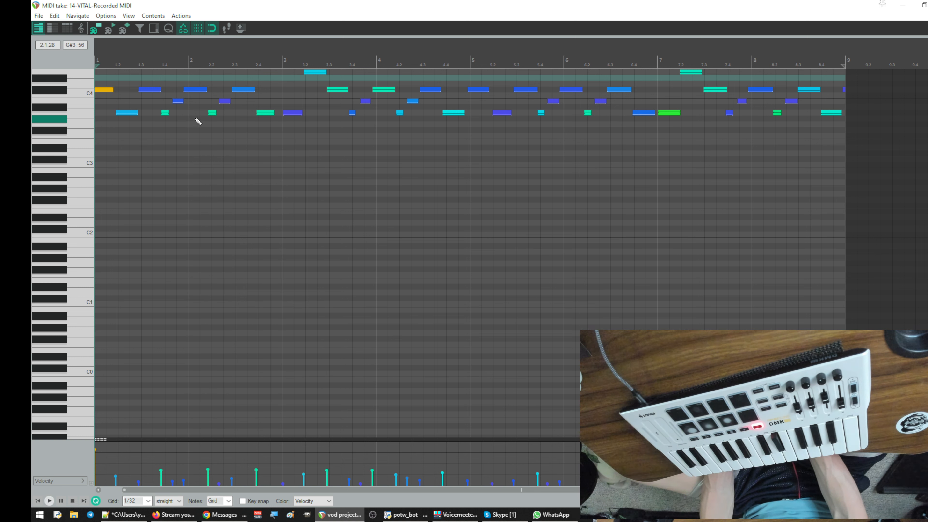
- Shift the bar 2 notes and the bar 1 notes after the opening note slightly later to match the grid
left_click_drag(194, 79, 260, 138)
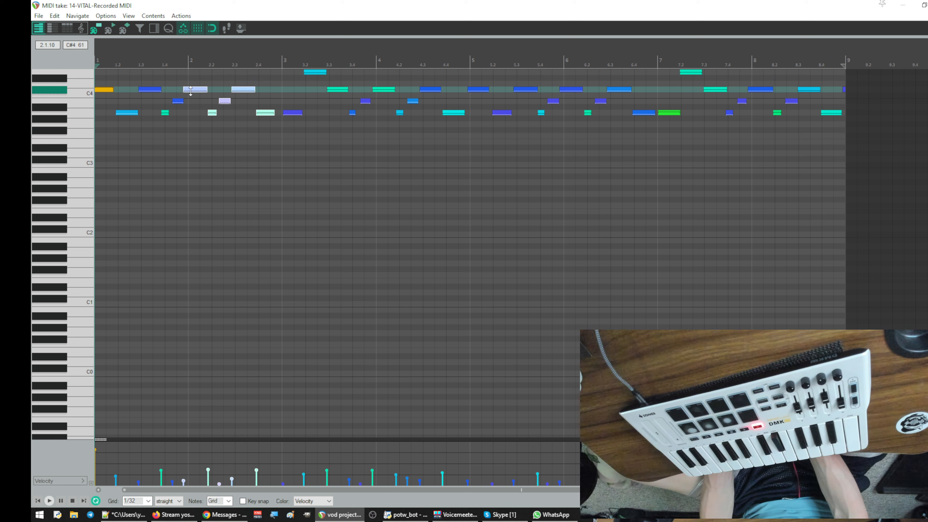
left_click_drag(201, 90, 206, 90)
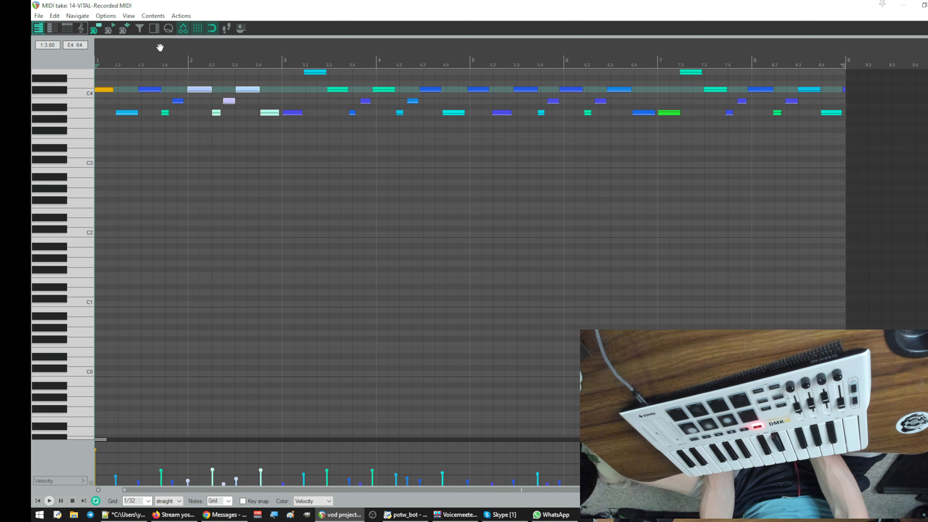
left_click_drag(160, 48, 223, 24)
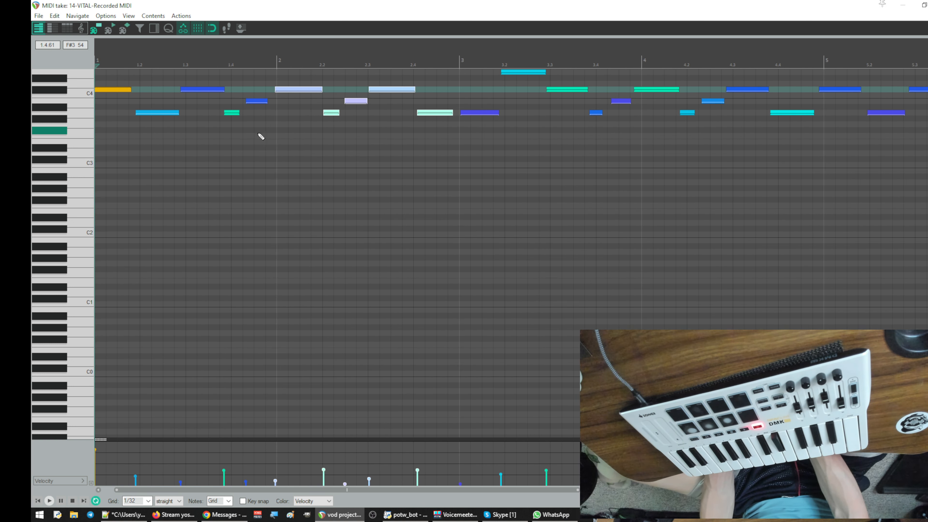
left_click_drag(146, 77, 274, 159)
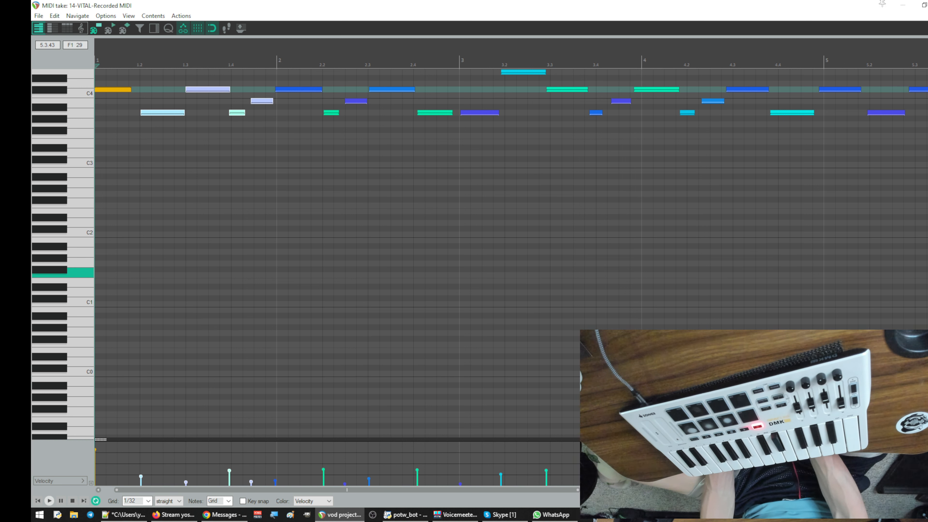
- Move the last A3 note of bar 2 slightly earlier onto beat 2.4 and lengthen it to the start of bar 3
scroll(736, 269, "up", 5)
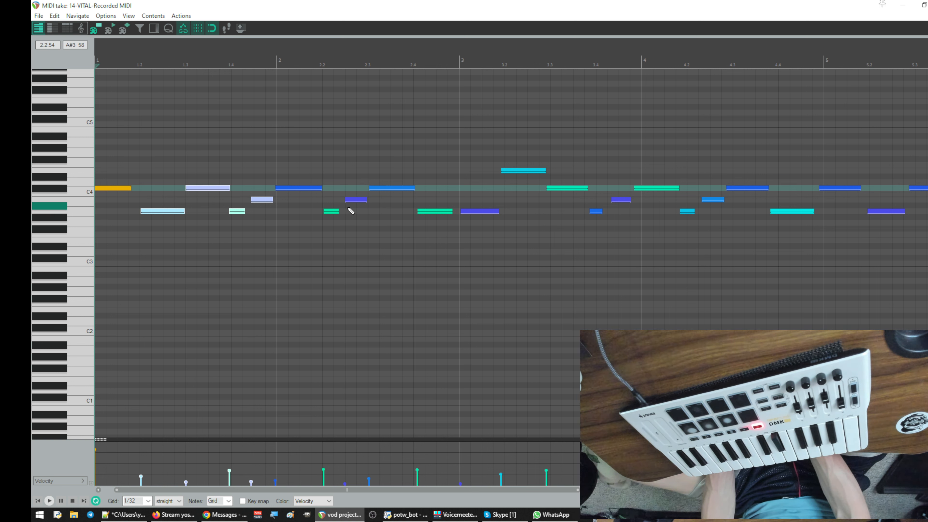
left_click(432, 211)
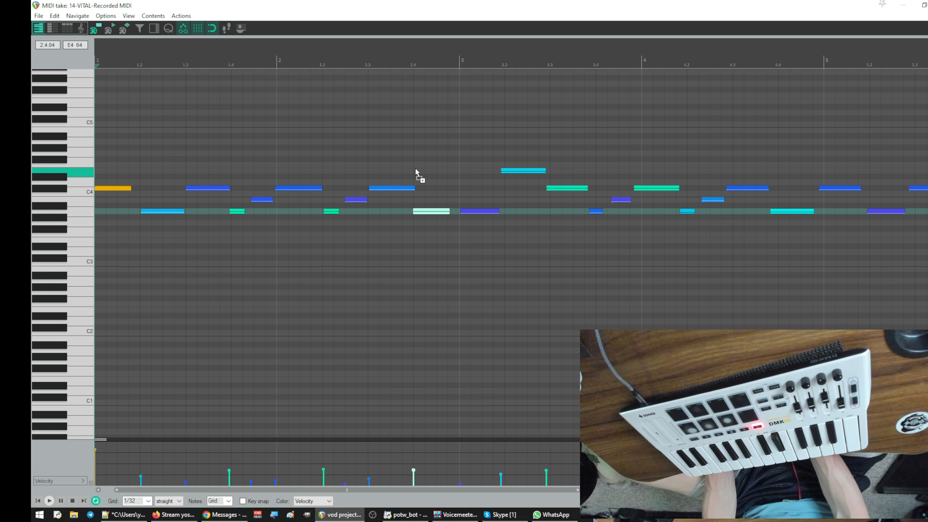
scroll(415, 168, "up", 2)
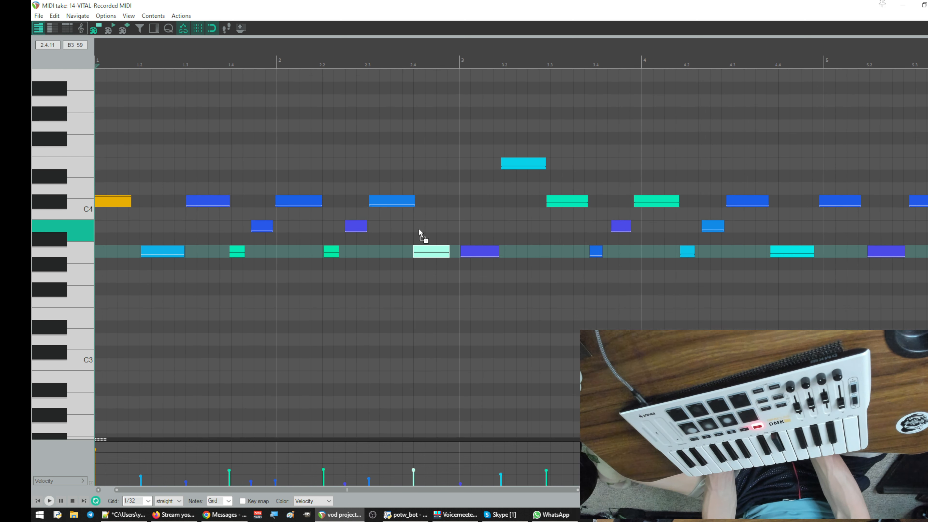
scroll(422, 234, "up", 2)
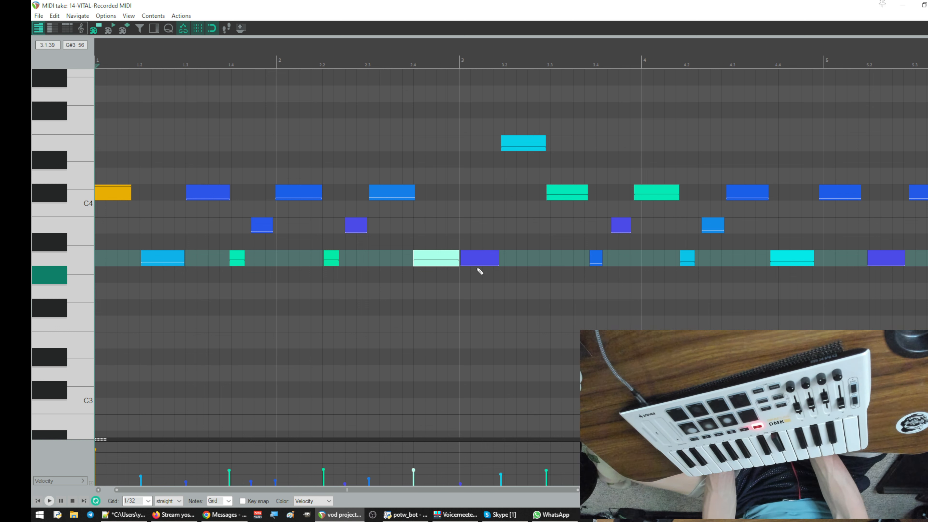
- Shift the bar 3 notes from E4 at beat 3.2 onward, and the C#4 starting bar 4, slightly later onto the grid
left_click_drag(521, 153, 525, 153)
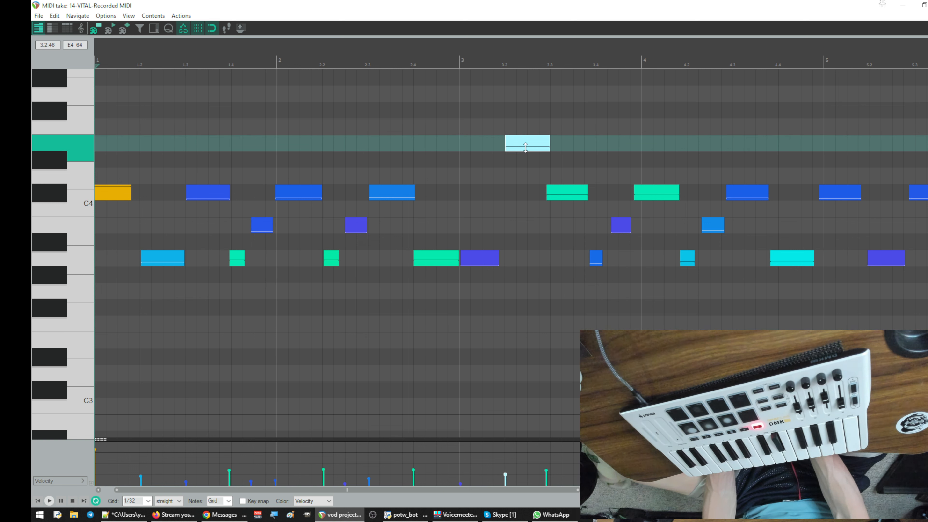
left_click_drag(552, 189, 557, 190)
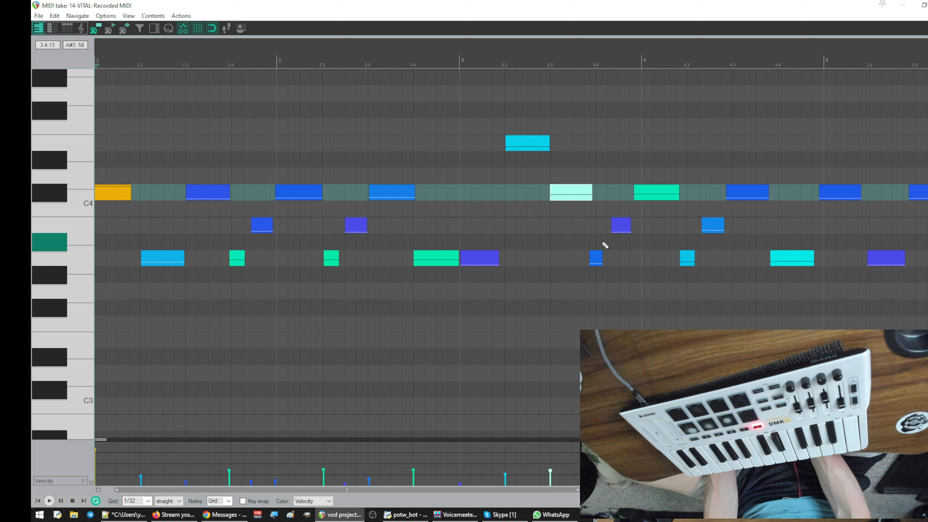
left_click_drag(595, 211, 602, 269)
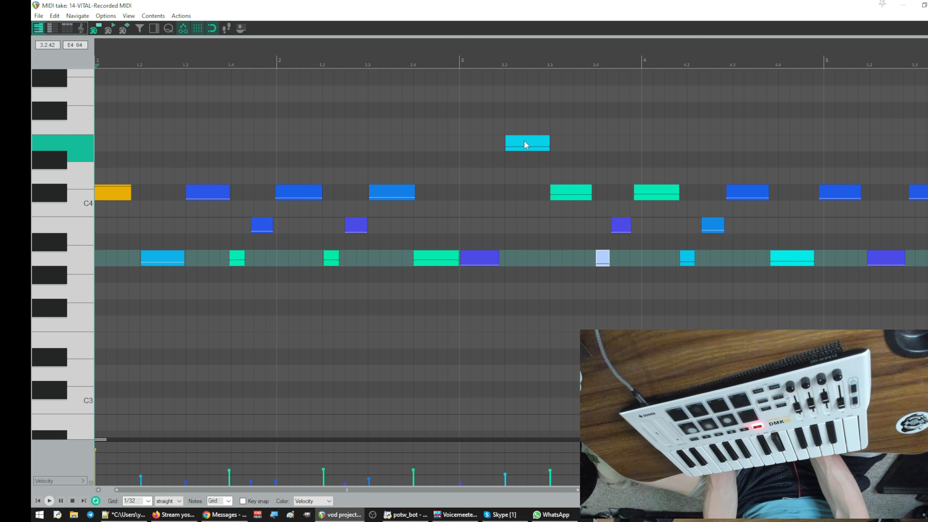
left_click(624, 228)
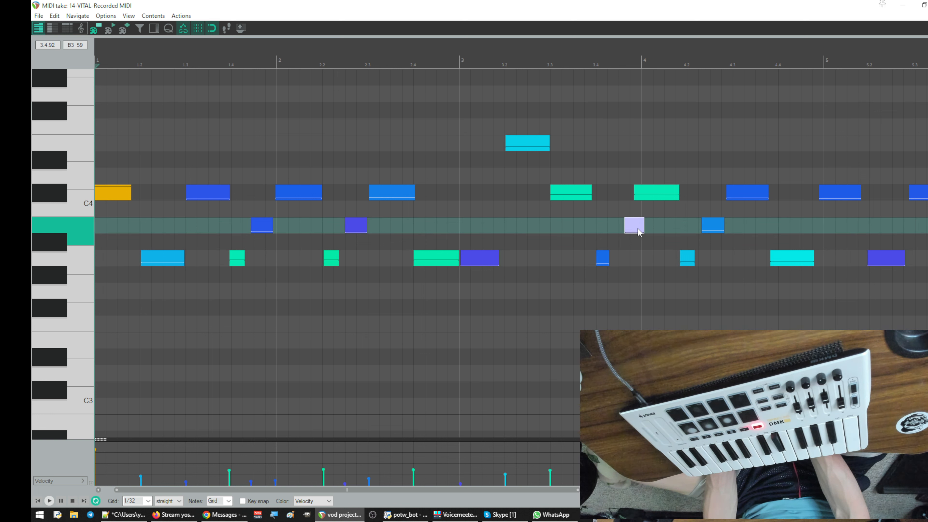
left_click(654, 200)
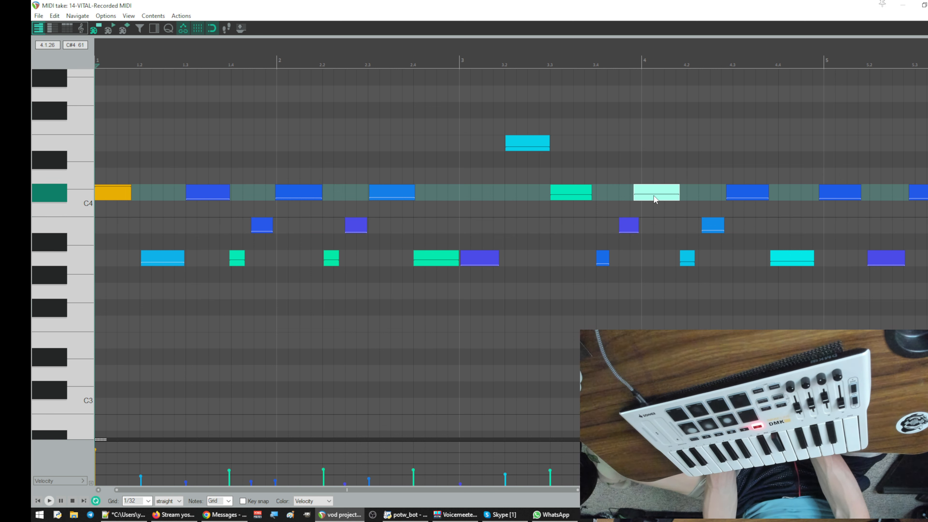
- Shift the bar 4 notes after the opening C#4, and the C#4 starting bar 5, slightly later onto the grid; close the MIDI editor
left_click(688, 261)
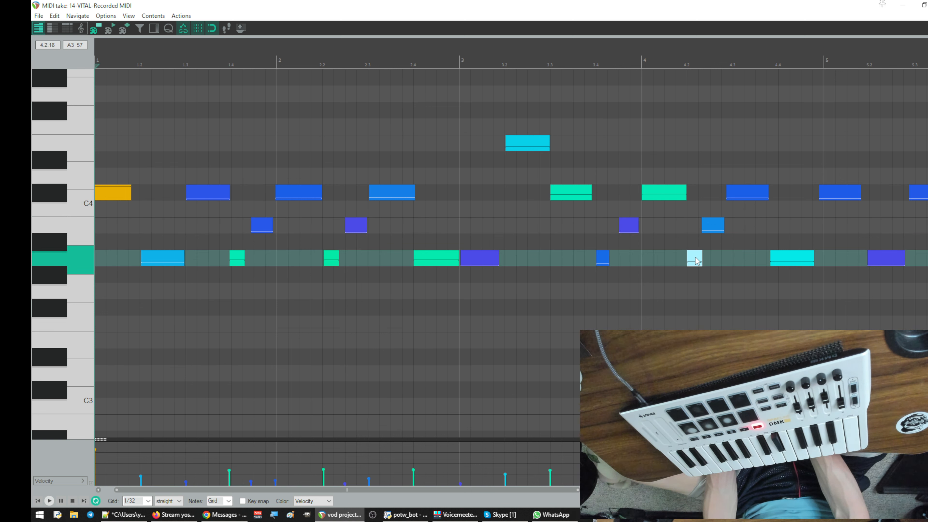
left_click(718, 226)
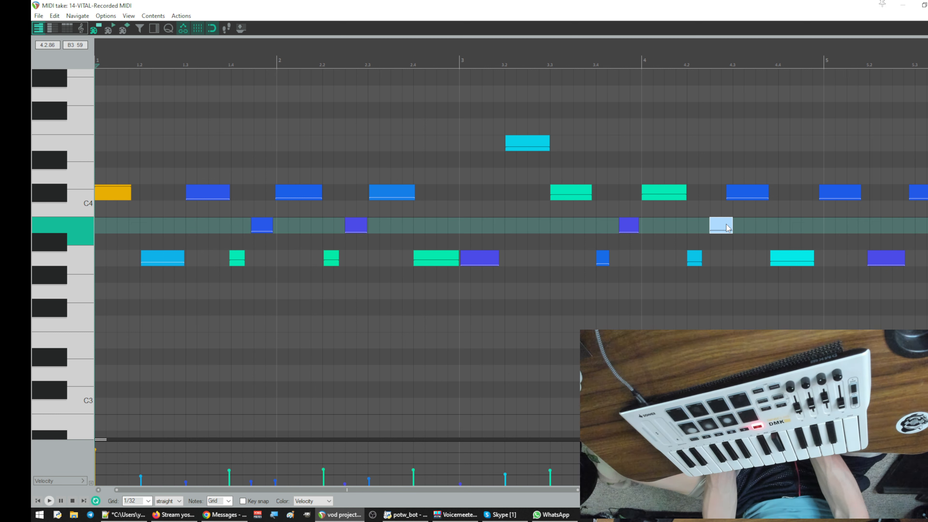
left_click(751, 197)
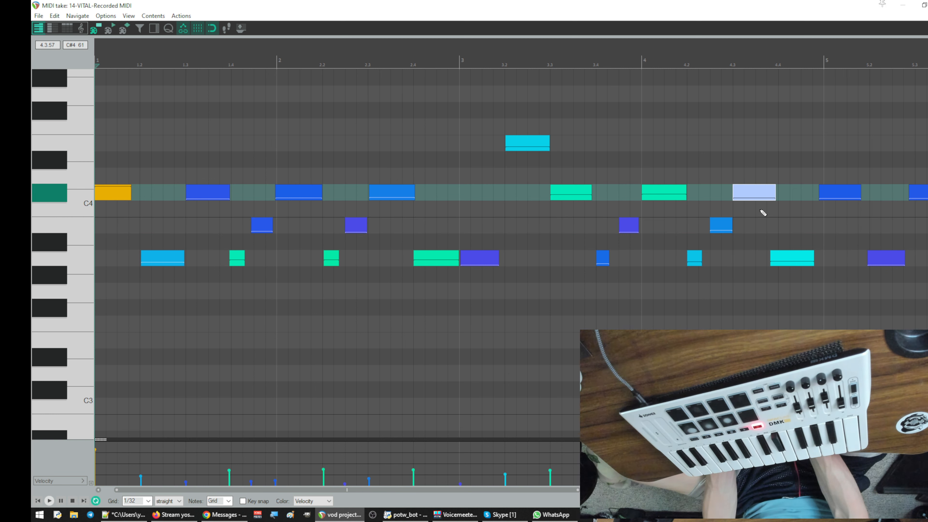
left_click_drag(780, 258, 789, 258)
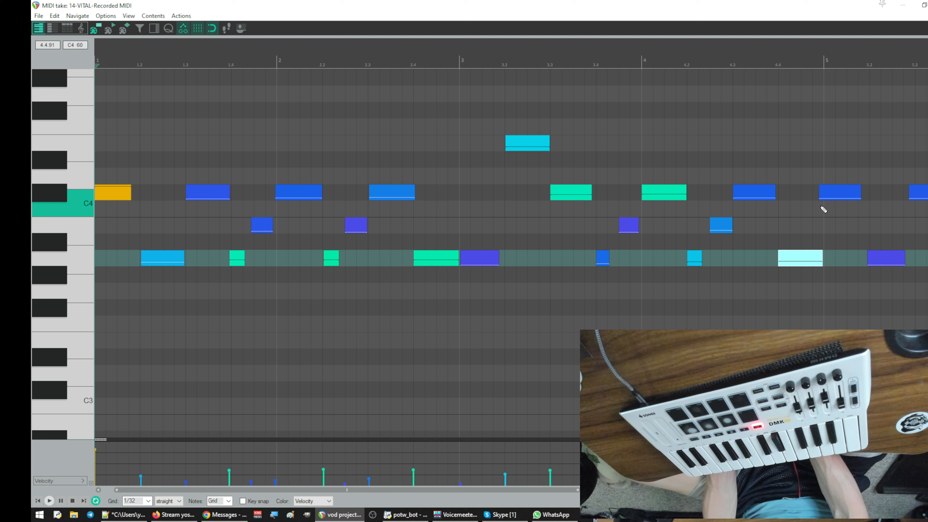
left_click_drag(836, 196, 838, 194)
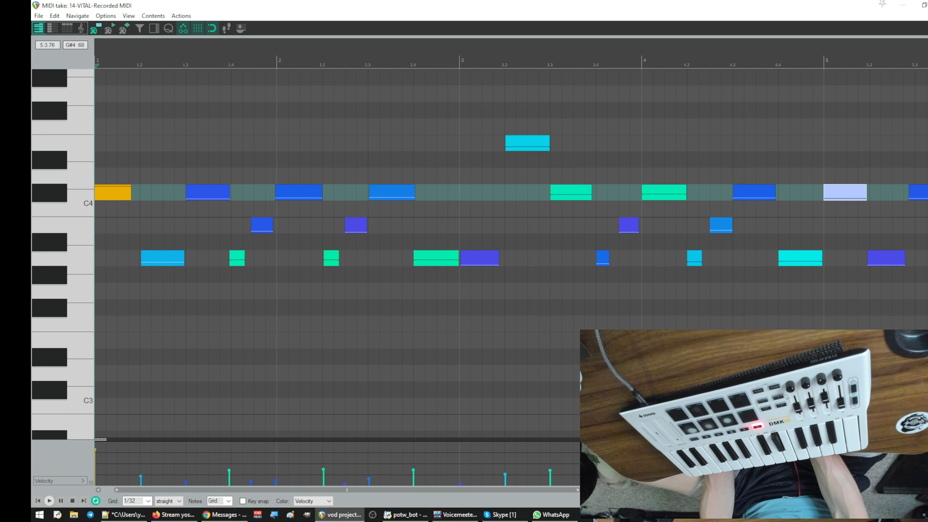
left_click(927, 5)
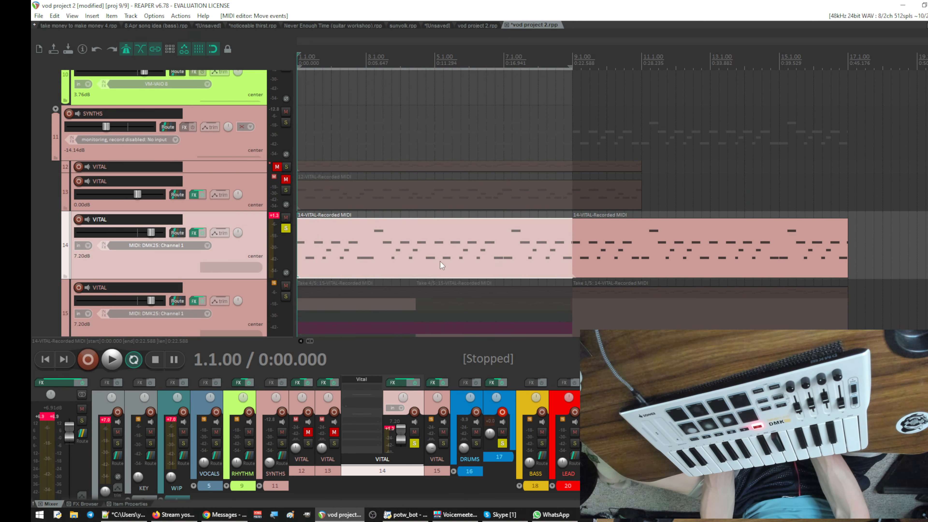
- Split the VITAL items on tracks 12 and 13 at the time selection and at bar 5
left_click(436, 101)
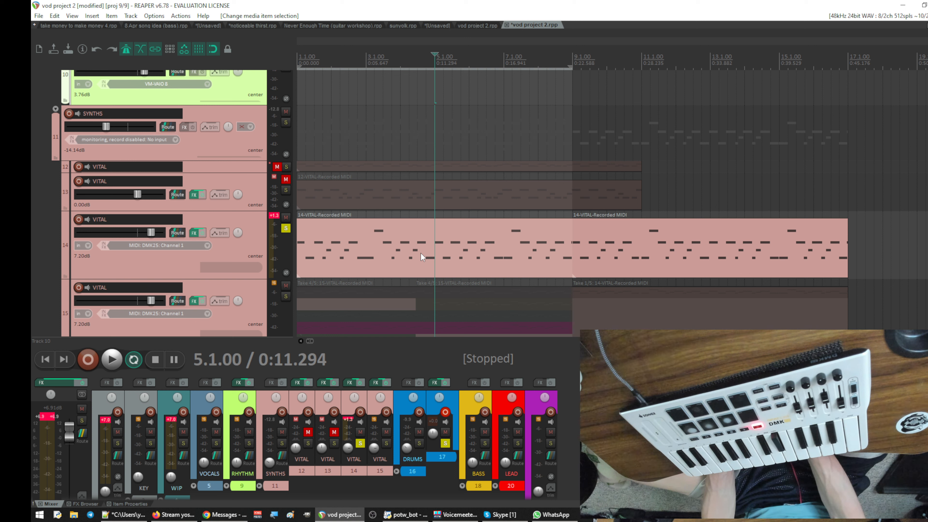
key("shift+s")
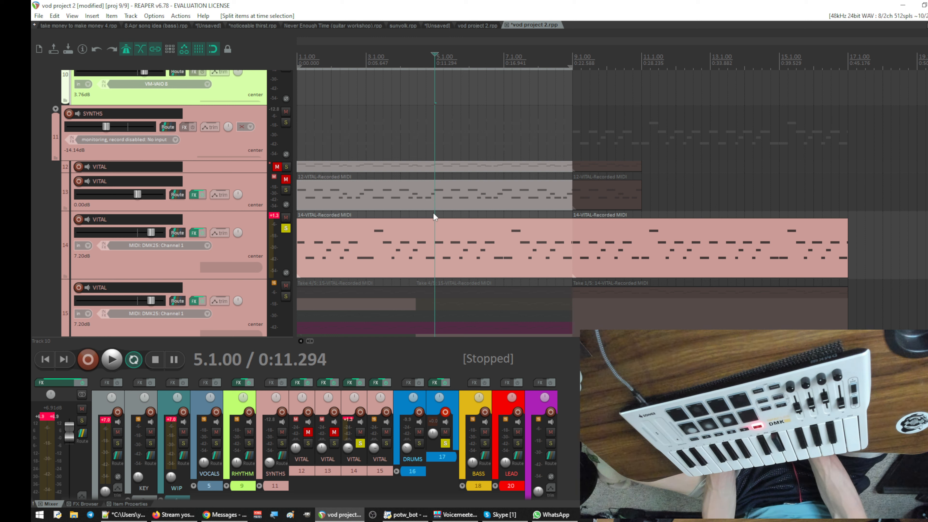
key("s")
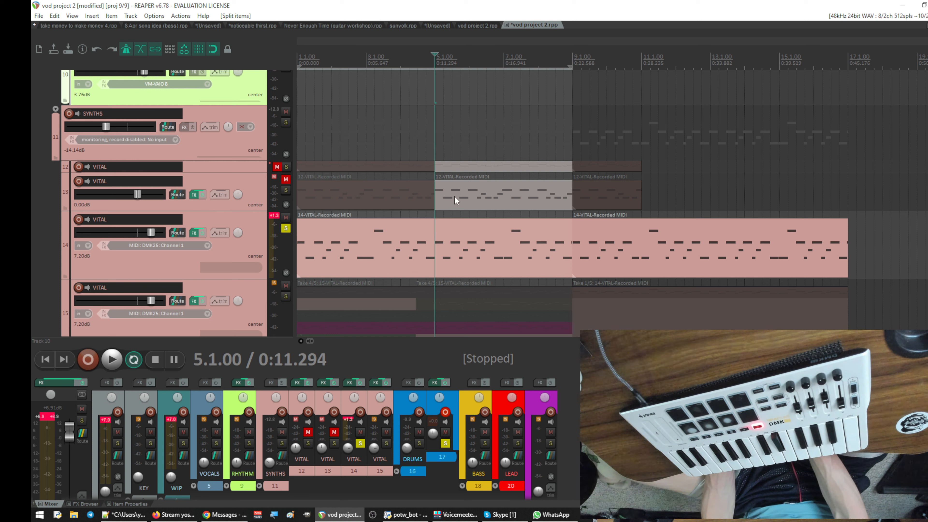
- Split the first VITAL item on track 14 at bar 5 and delete its bars 5 to 8 half
left_click(440, 226)
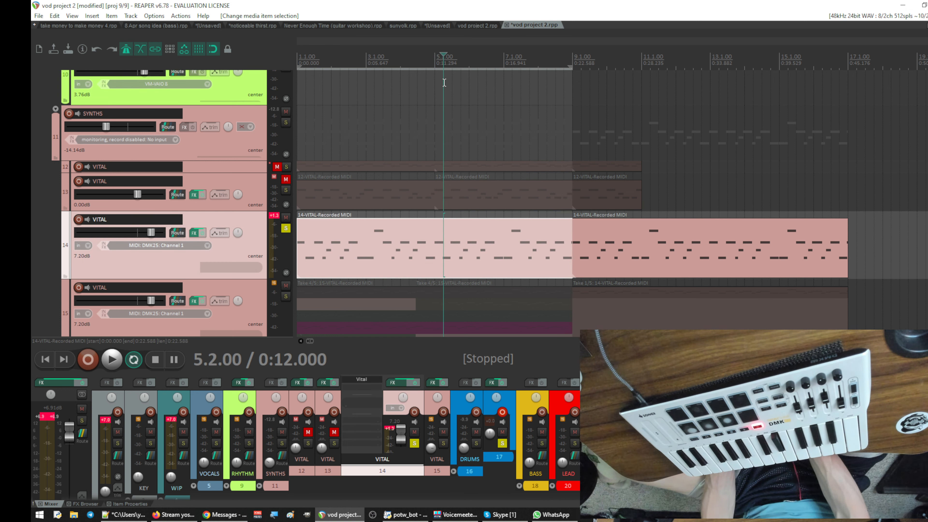
left_click(435, 59)
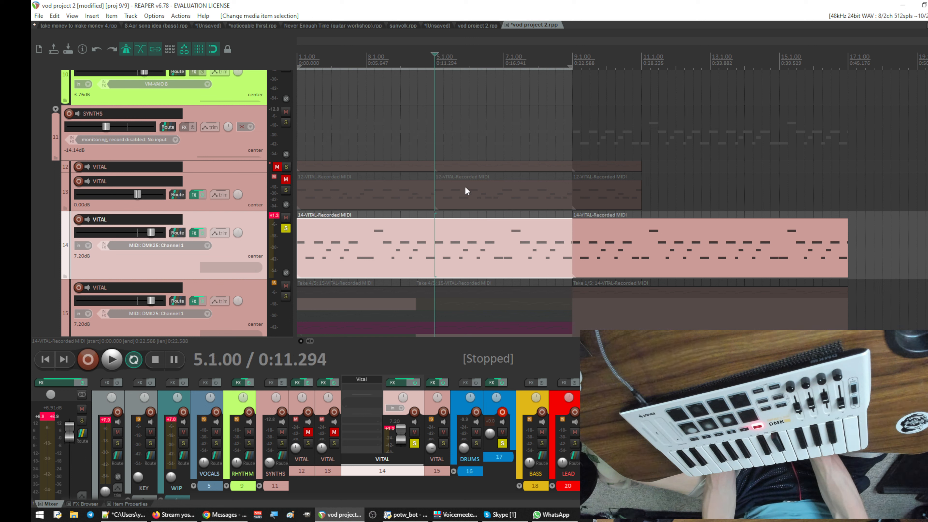
key("s")
left_click(473, 241)
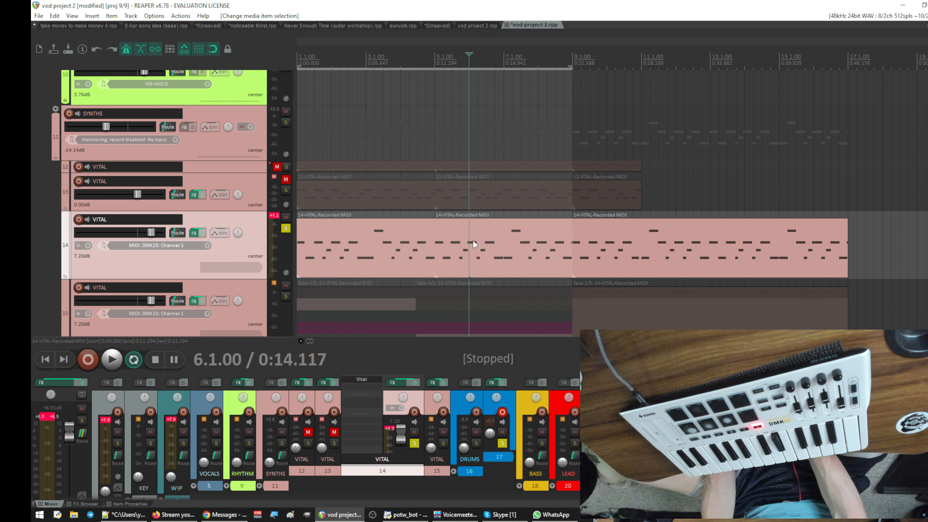
key("Delete")
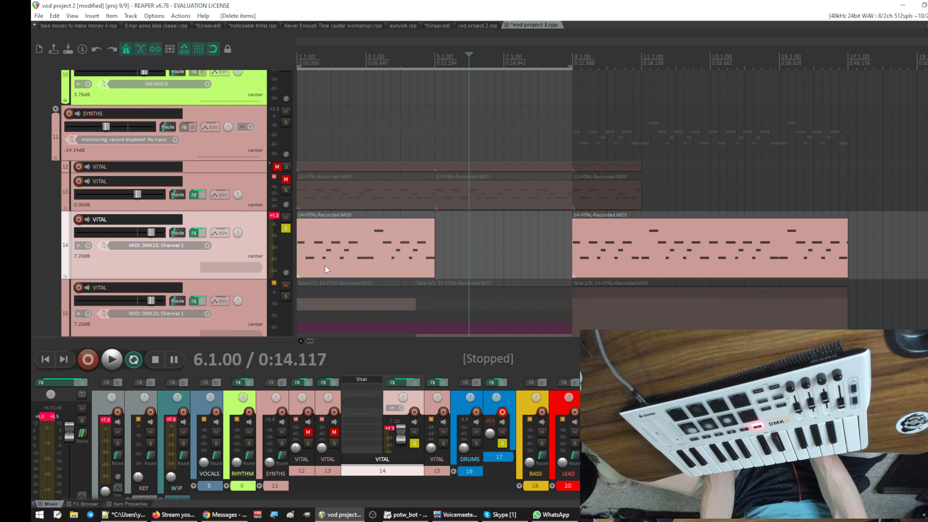
- Copy the corrected four-bar VITAL item on track 14 and paste it at bar 5
left_click(316, 223)
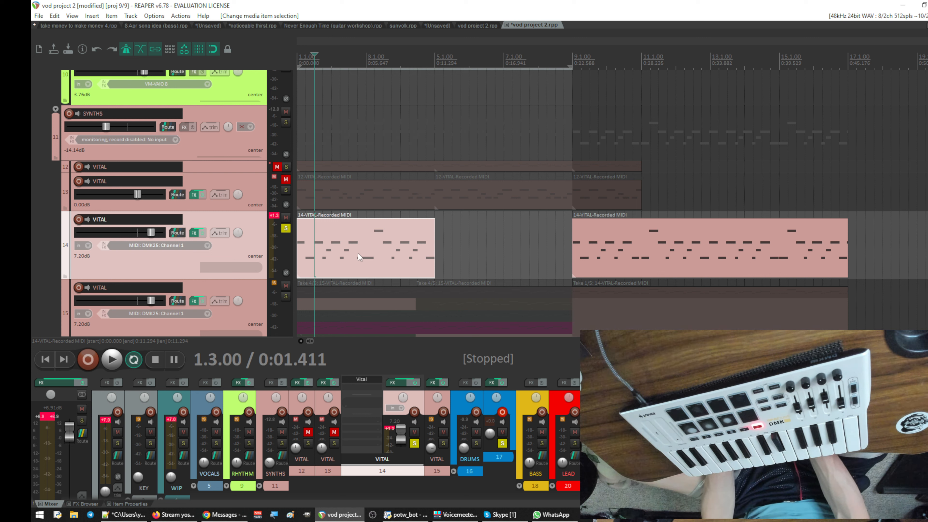
left_click(408, 229)
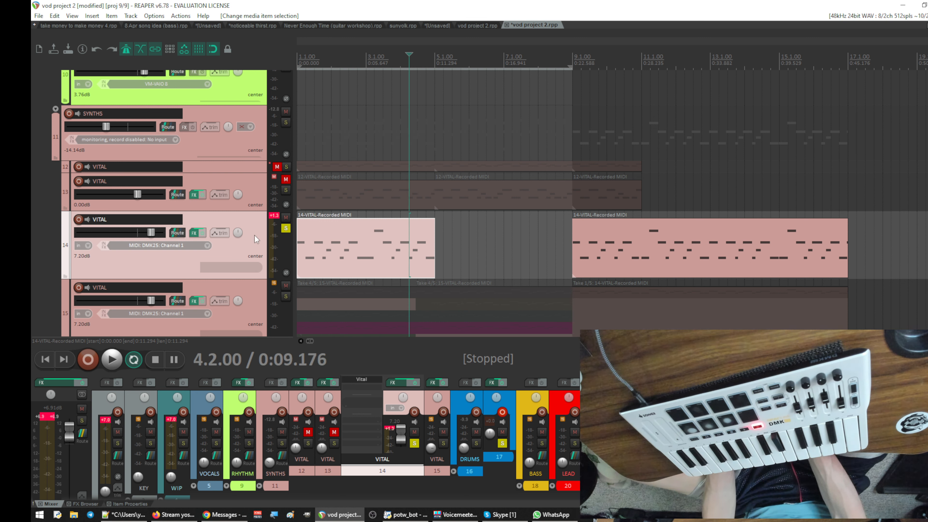
right_click(346, 226)
left_click(409, 359)
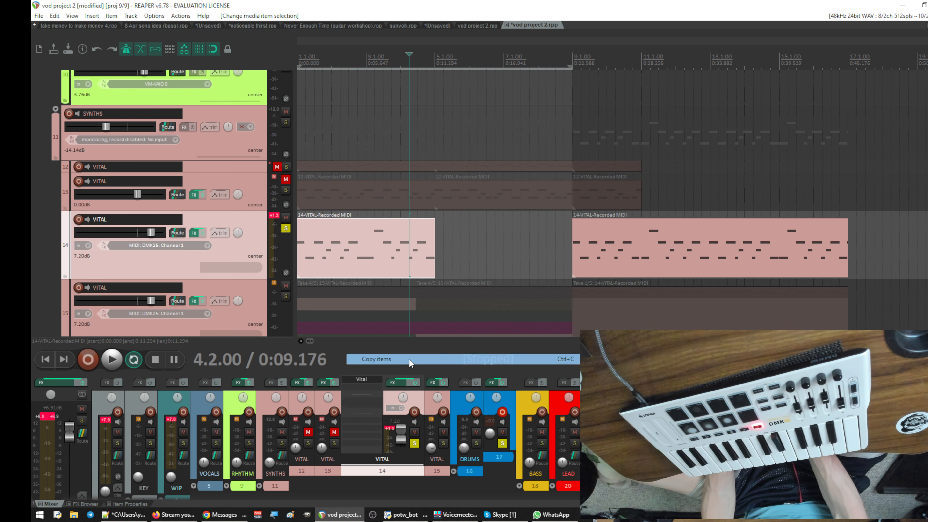
left_click(435, 252)
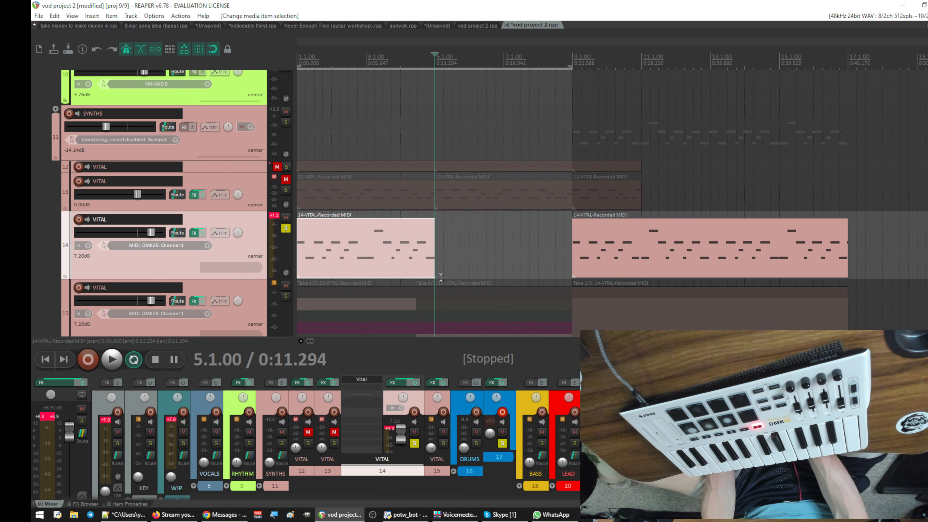
key("ctrl+v")
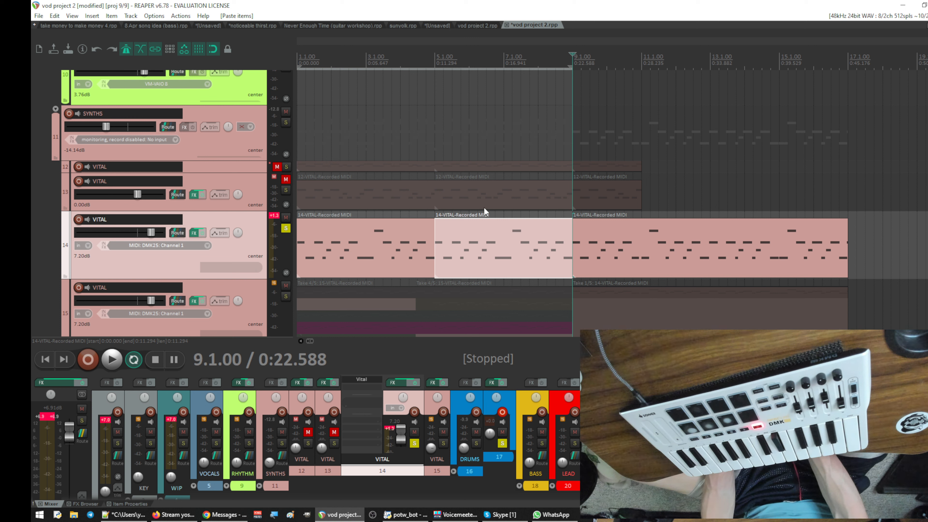
- Glue the two four-bar VITAL items on track 14 into one eight-bar item and play the project from the start
left_click_drag(487, 208, 286, 281)
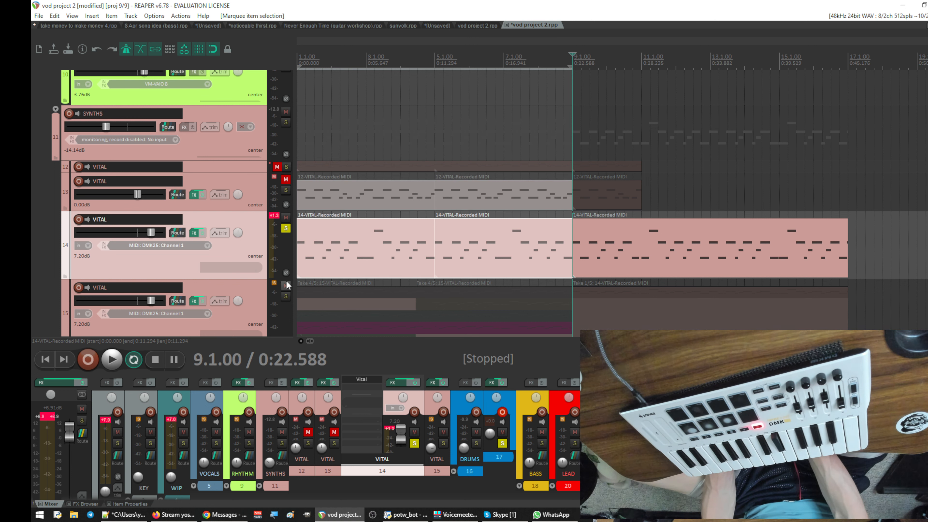
left_click(421, 200, "ctrl")
left_click(457, 200, "ctrl")
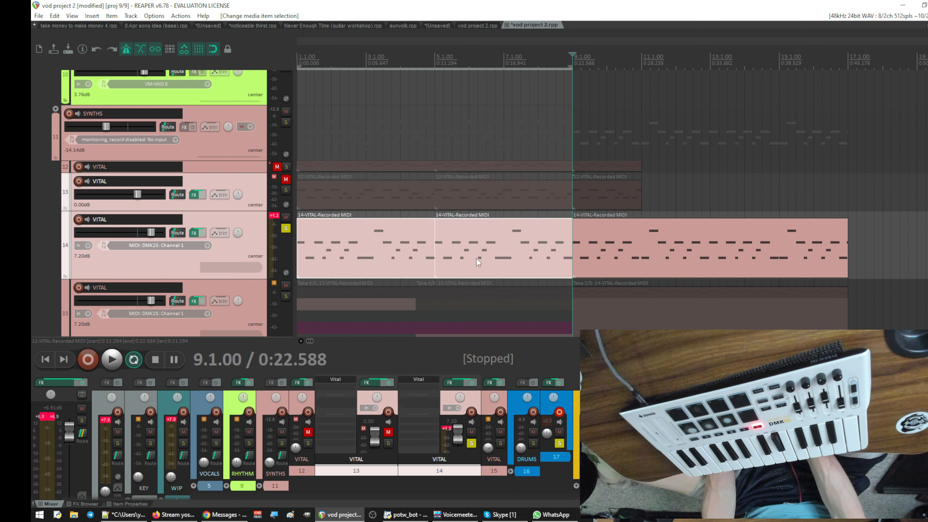
right_click(477, 258)
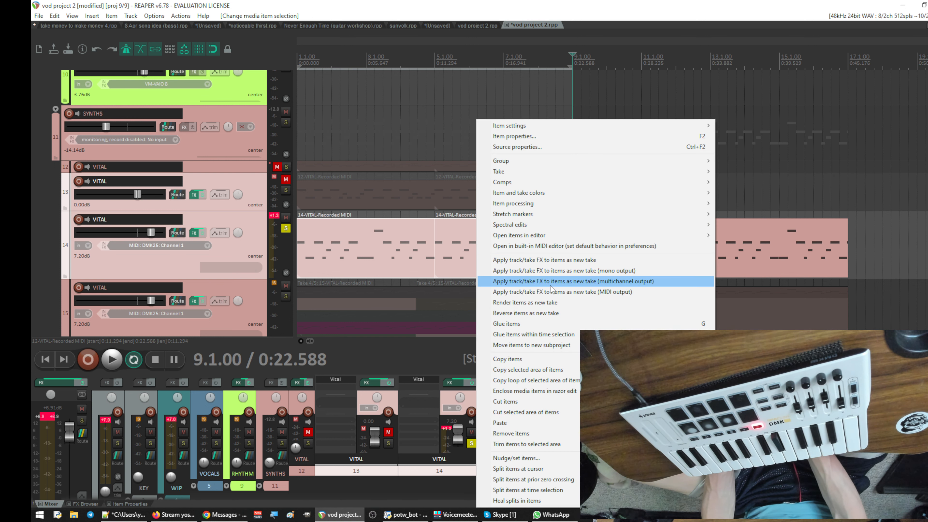
left_click(545, 326)
key("Home")
key("space")
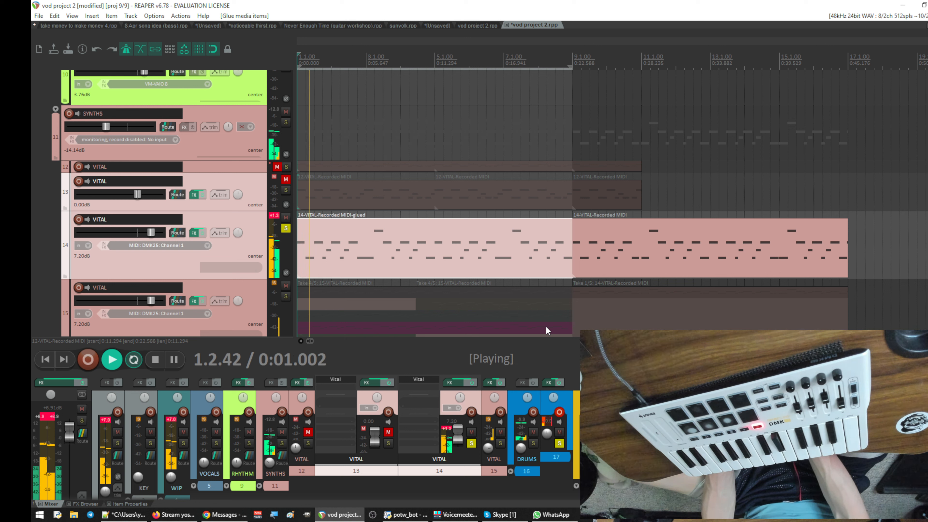
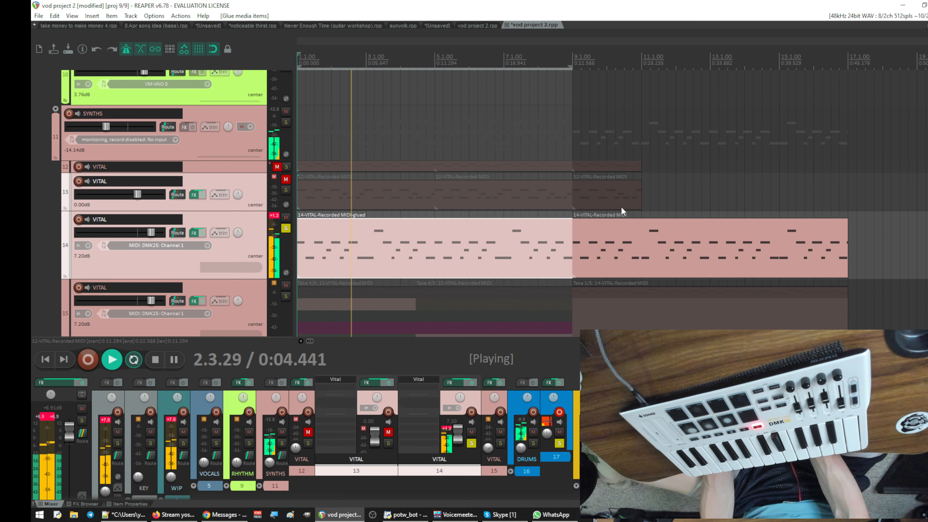
- Remove VITAL track 15, the multi-take track directly below VITAL track 14
scroll(621, 225, "down", 2)
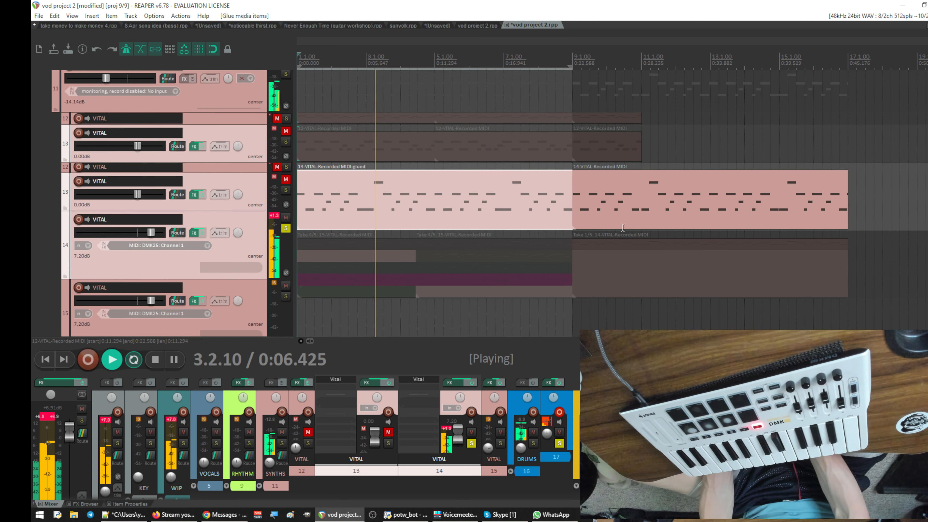
right_click(246, 222)
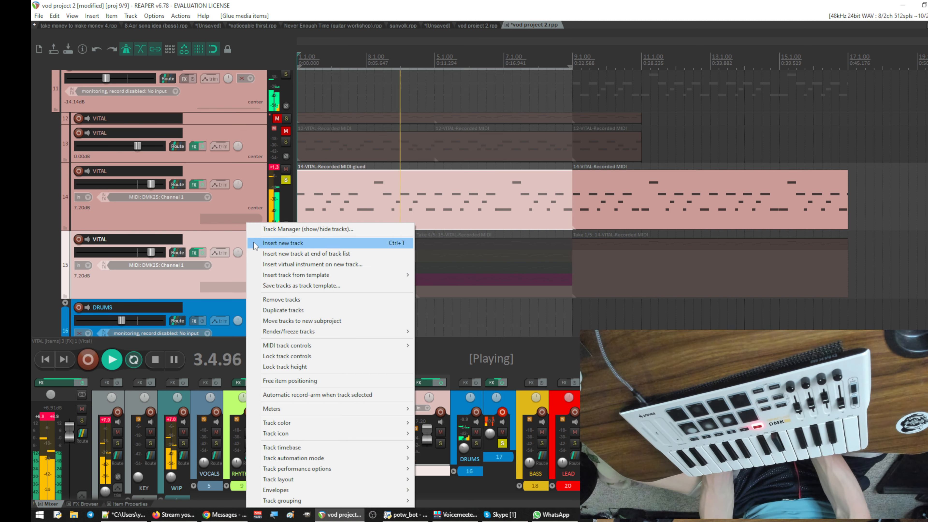
left_click(280, 300)
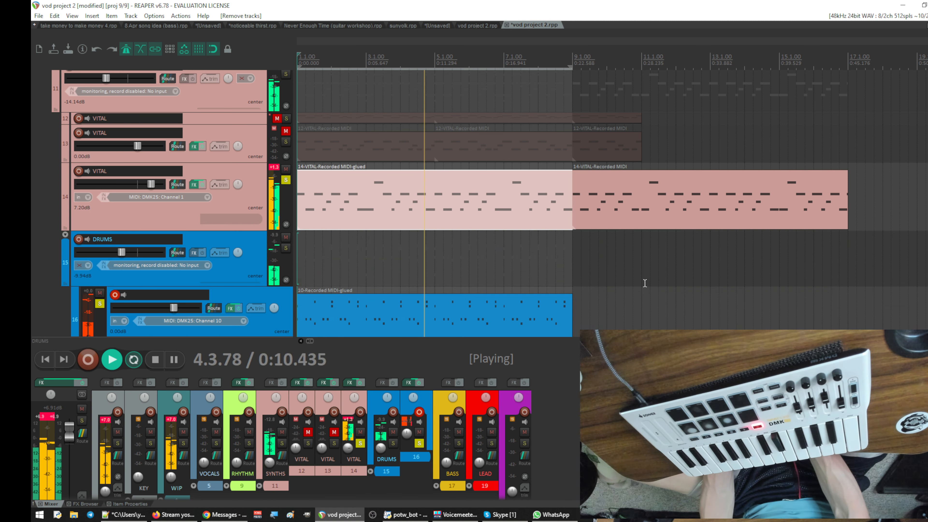
- Remove the old VITAL item that starts at bar 9 on track 14
scroll(605, 283, "down", 2)
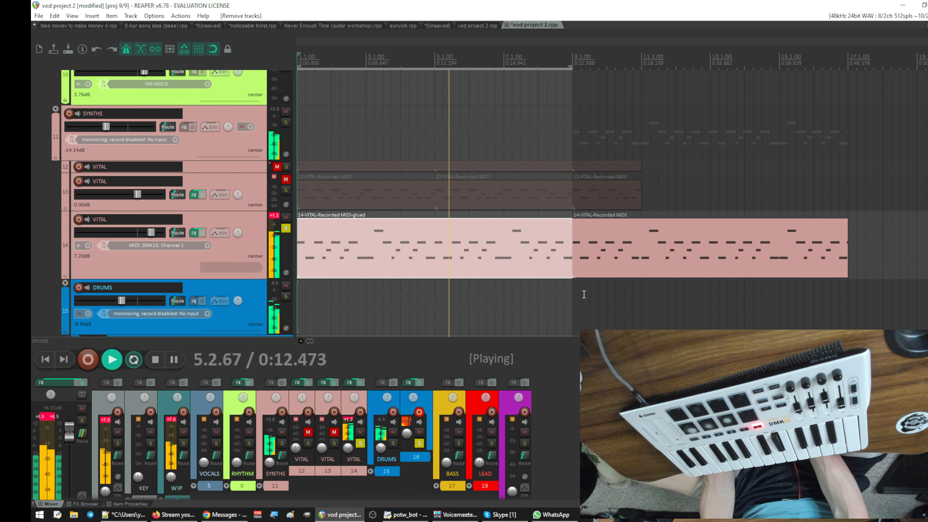
left_click_drag(605, 284, 731, 228)
right_click(721, 229)
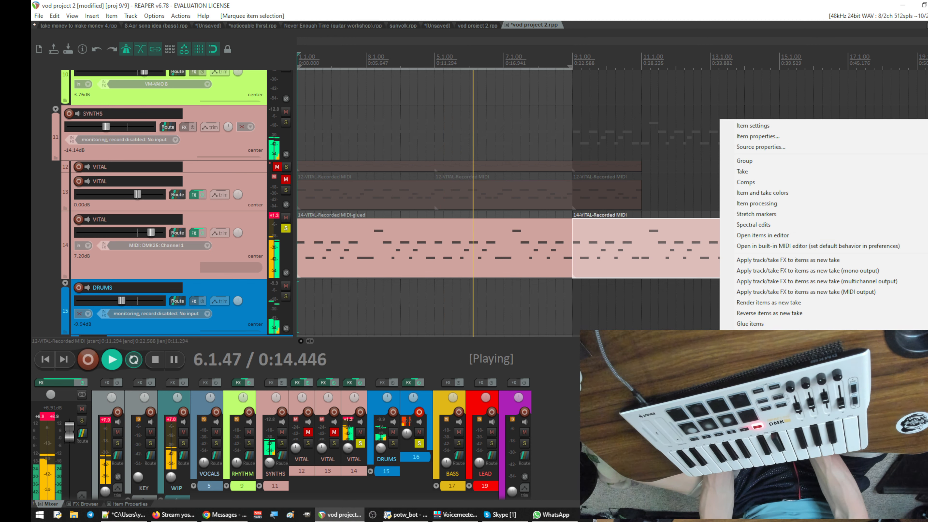
left_click(754, 434)
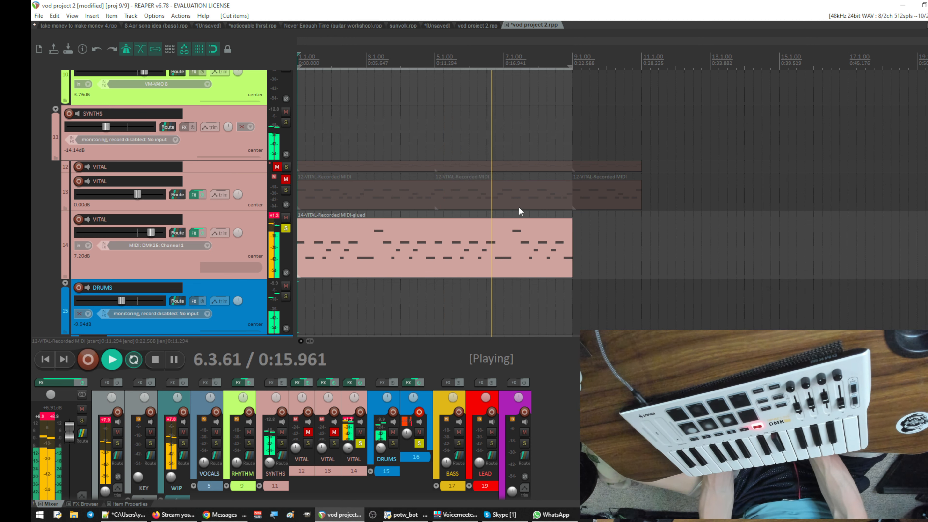
- Copy the glued eight-bar VITAL item on track 14 and paste it at bar 9
right_click(508, 237)
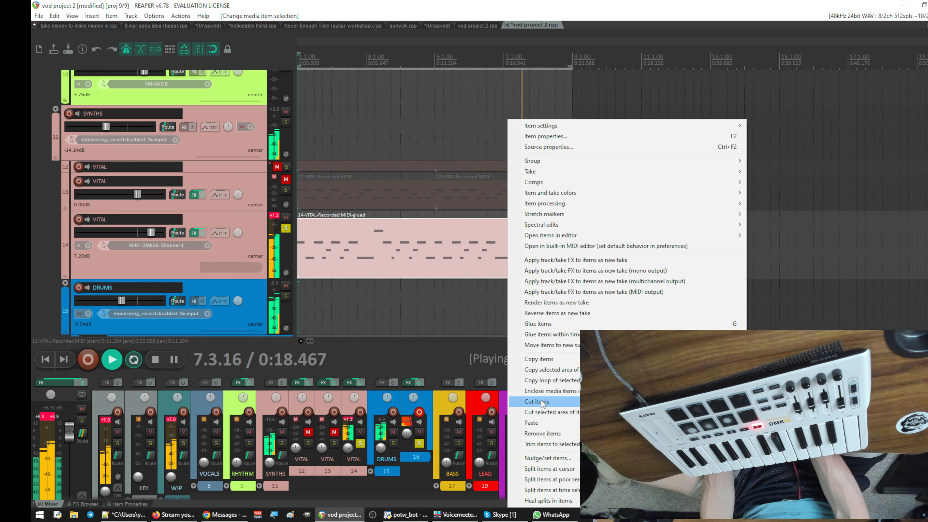
left_click(545, 358)
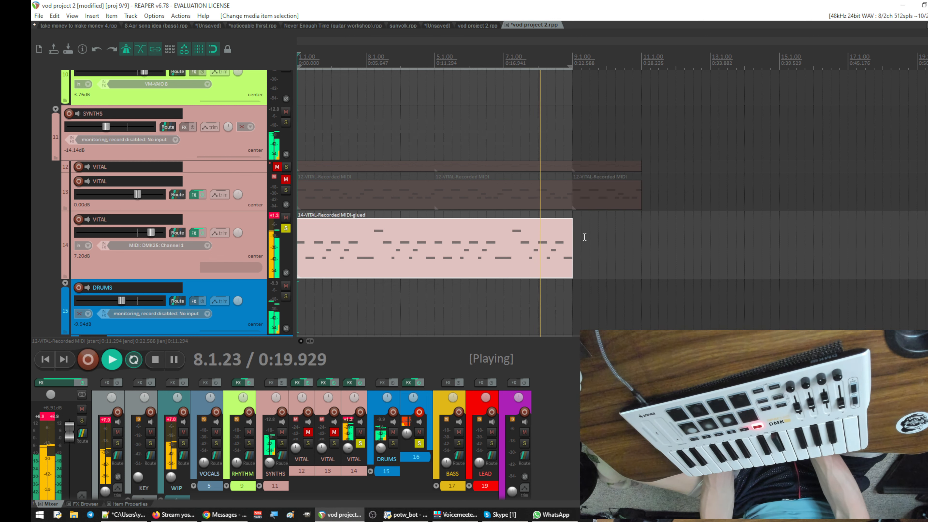
left_click(572, 237)
key("ctrl+v")
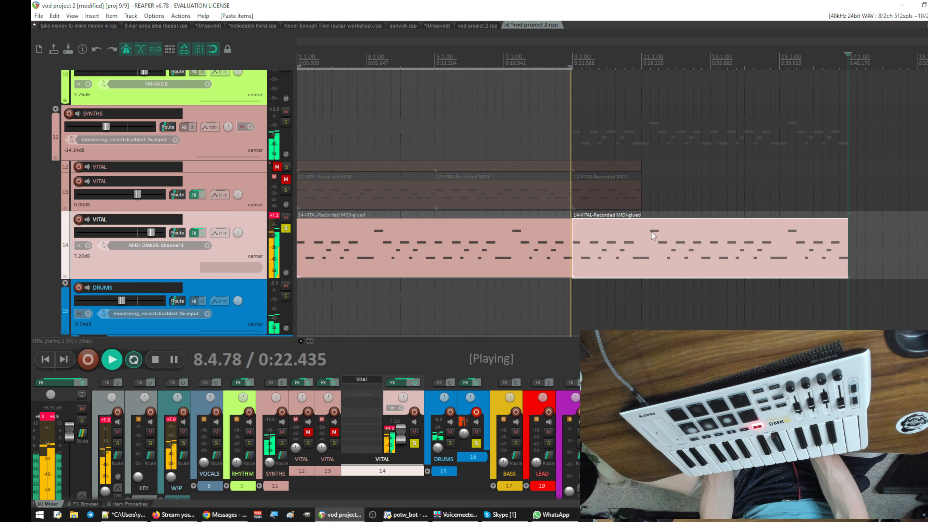
- Copy the eight-bar drum item on track 16 and paste it at bar 9
scroll(520, 295, "down", 4)
scroll(519, 295, "up", 1)
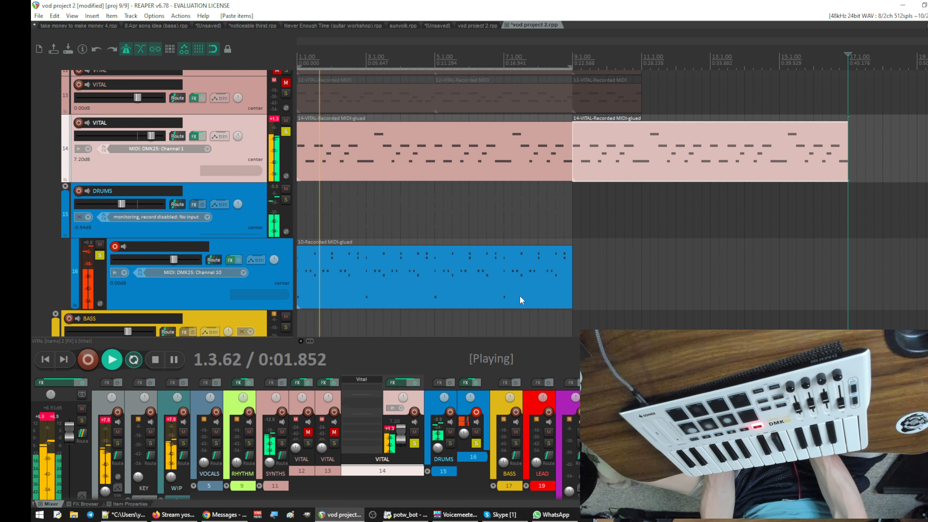
left_click(519, 296)
right_click(520, 297)
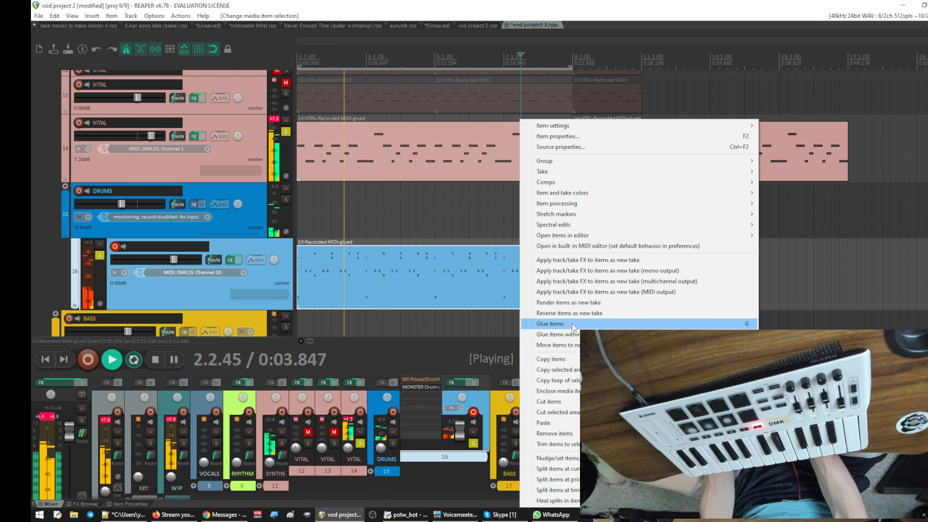
key("Escape")
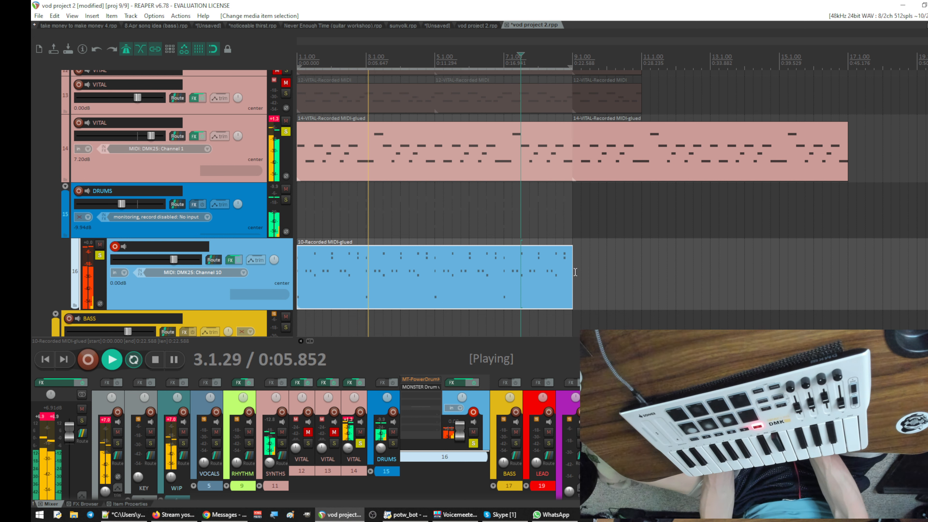
left_click(574, 273)
key("ctrl+v")
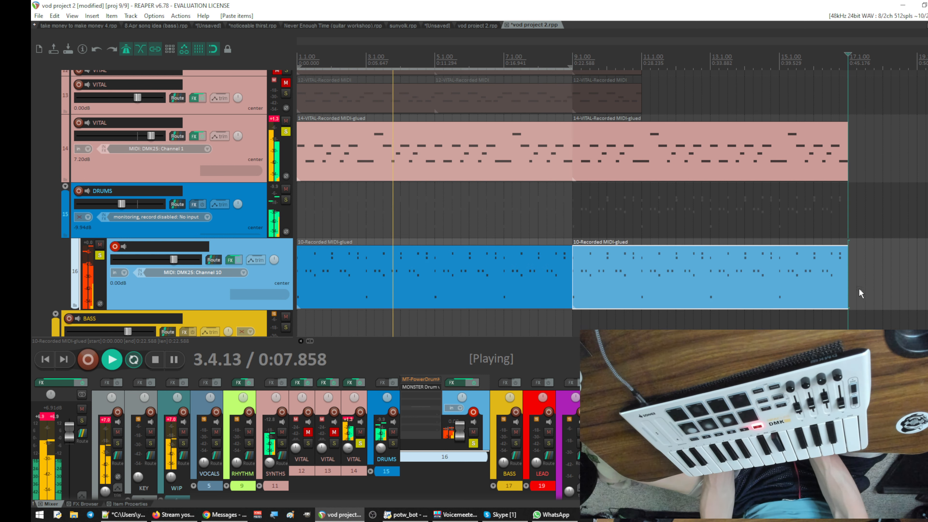
- Glue the two VITAL items on track 14 and the two drum items on track 16 into one sixteen-bar item per track
left_click_drag(862, 293, 338, 146)
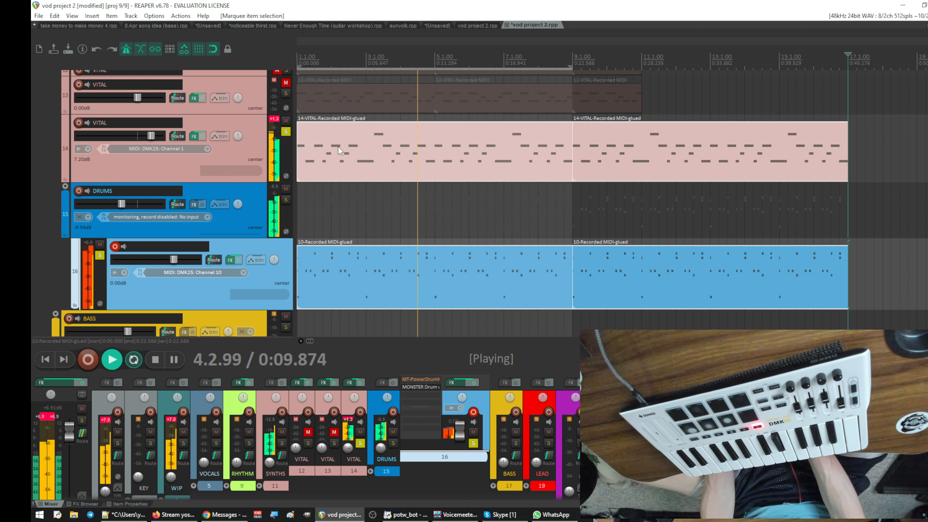
key("ctrl+g")
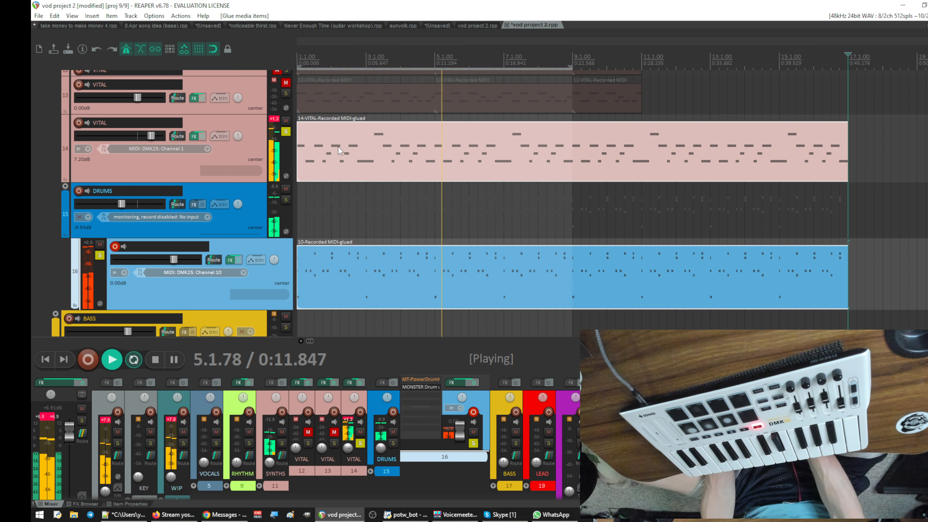
- Stop playback and delete all the muted VITAL items on tracks 12 and 13
scroll(439, 164, "up", 4)
right_click(670, 252)
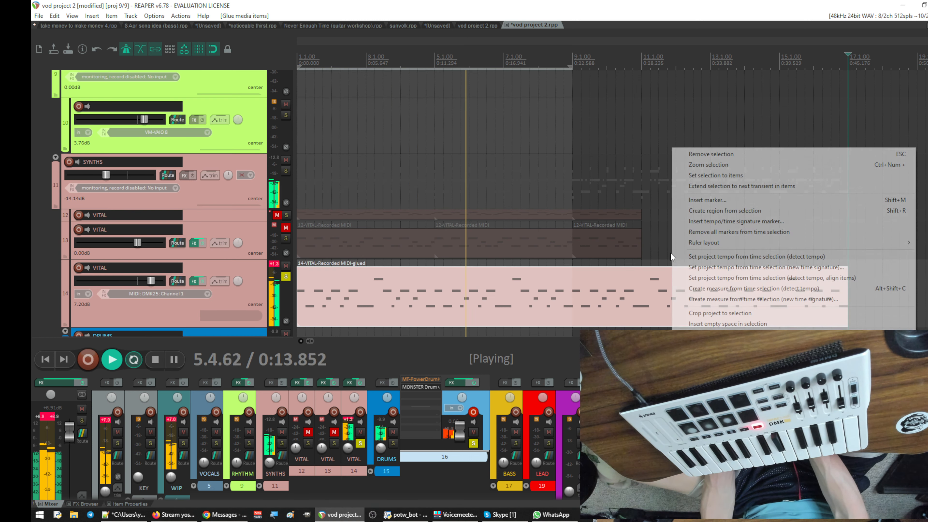
left_click(666, 252)
key("space")
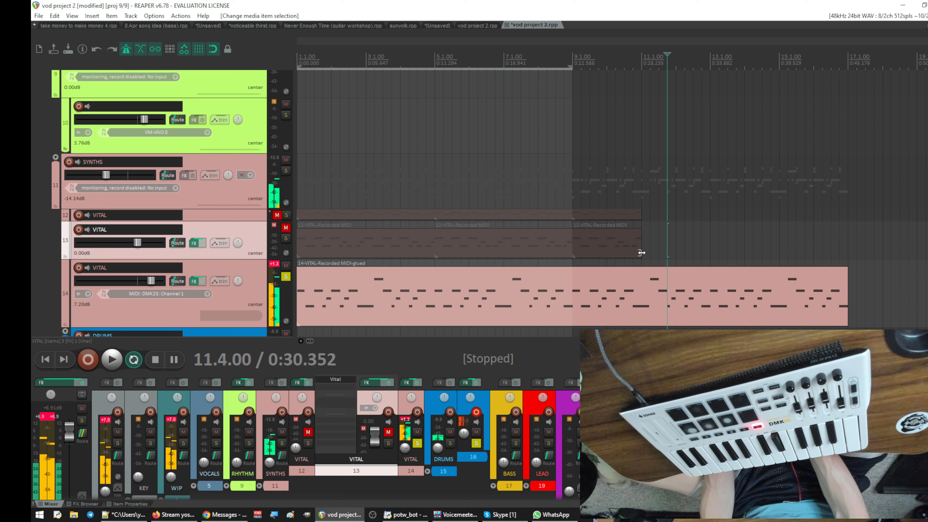
left_click_drag(654, 258, 384, 196)
left_click_drag(292, 193, 292, 193)
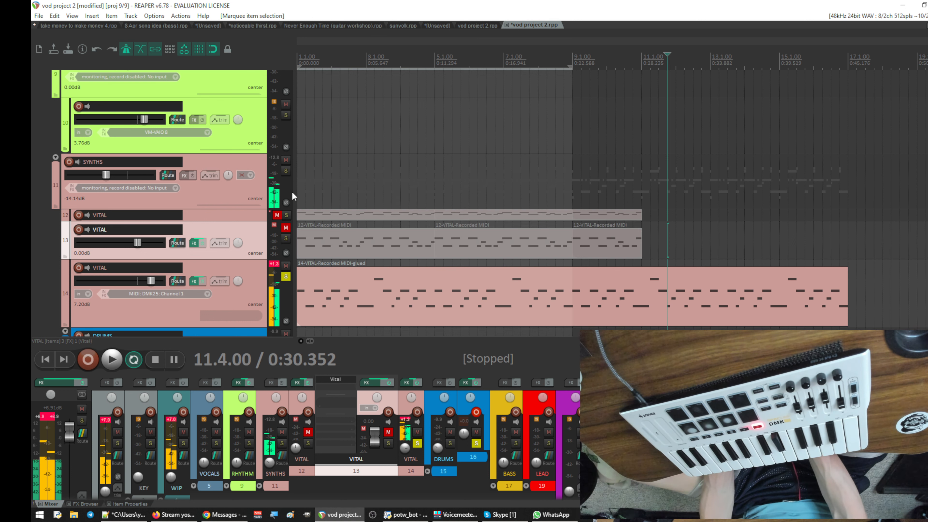
key("Delete")
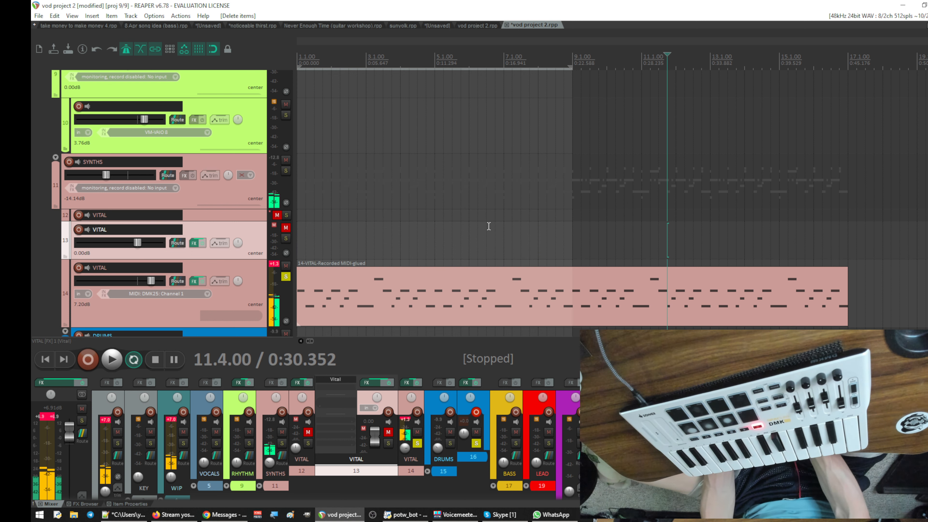
- Set the time selection to the length of the glued VITAL item on track 14, bars 1 to 17
scroll(488, 226, "down", 3)
scroll(488, 226, "up", 8)
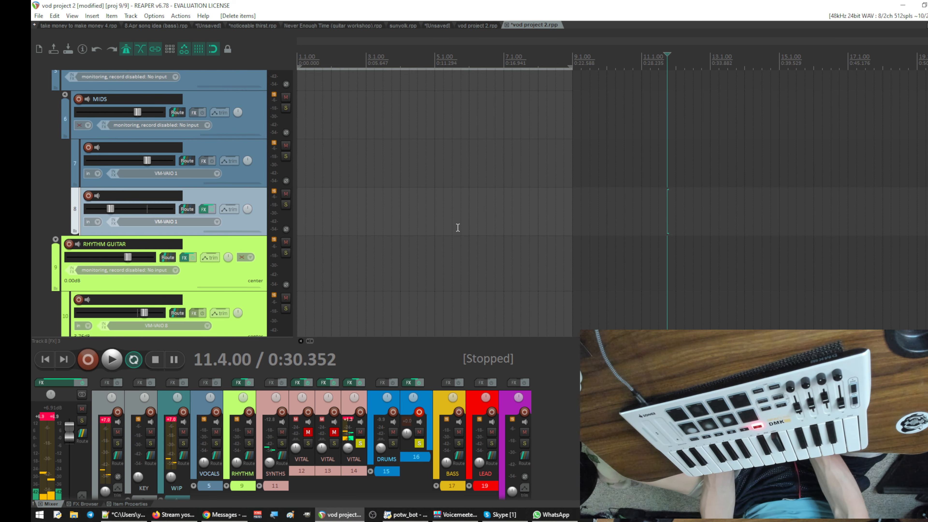
scroll(458, 227, "down", 3)
scroll(589, 246, "down", 1)
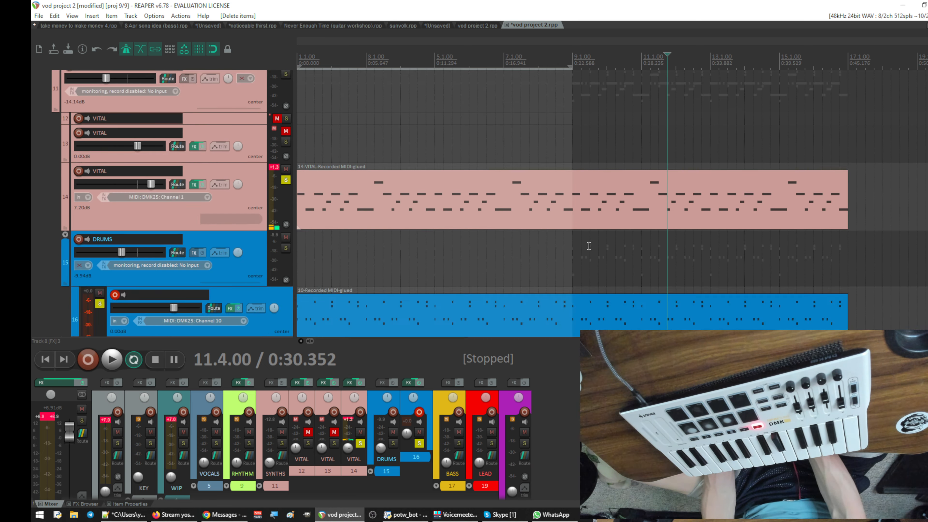
left_click(592, 202)
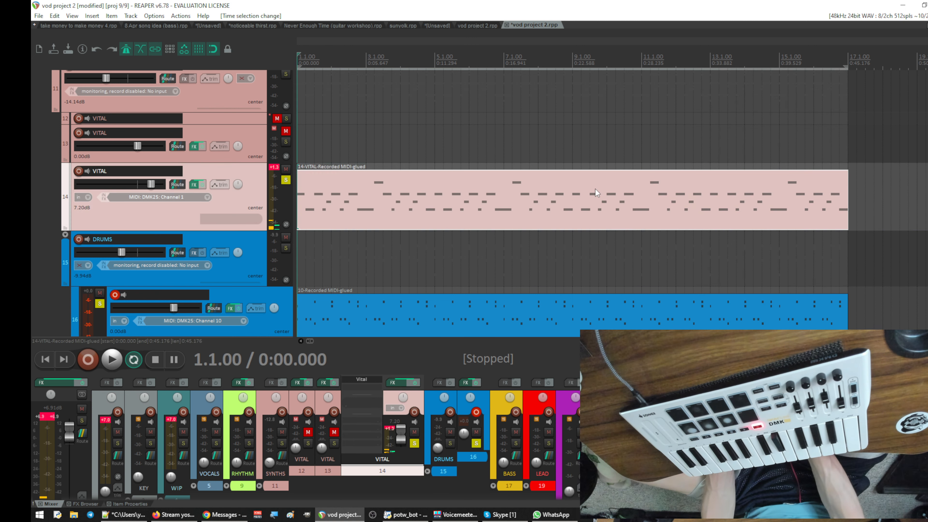
- Arm track 8 in the MIDS folder and VITAL track 14 for recording
scroll(595, 189, "up", 1)
scroll(506, 240, "up", 4)
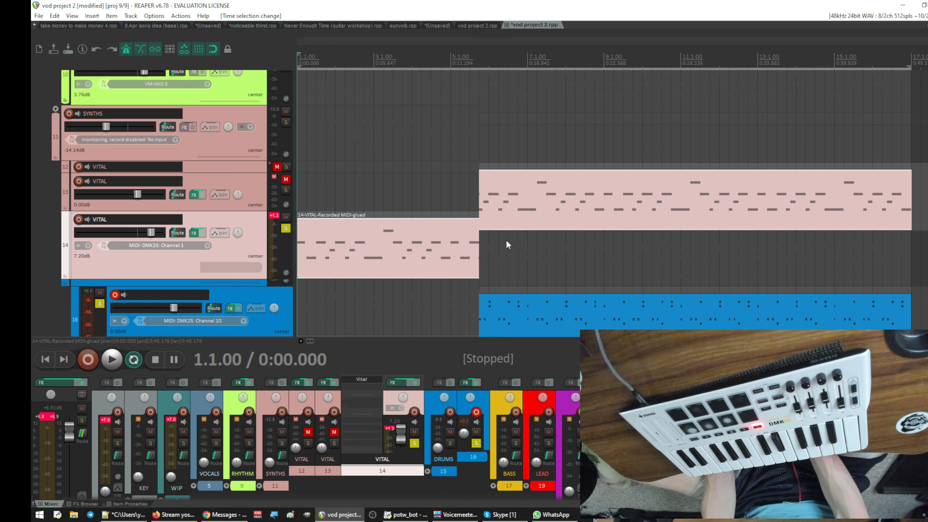
scroll(472, 259, "up", 2)
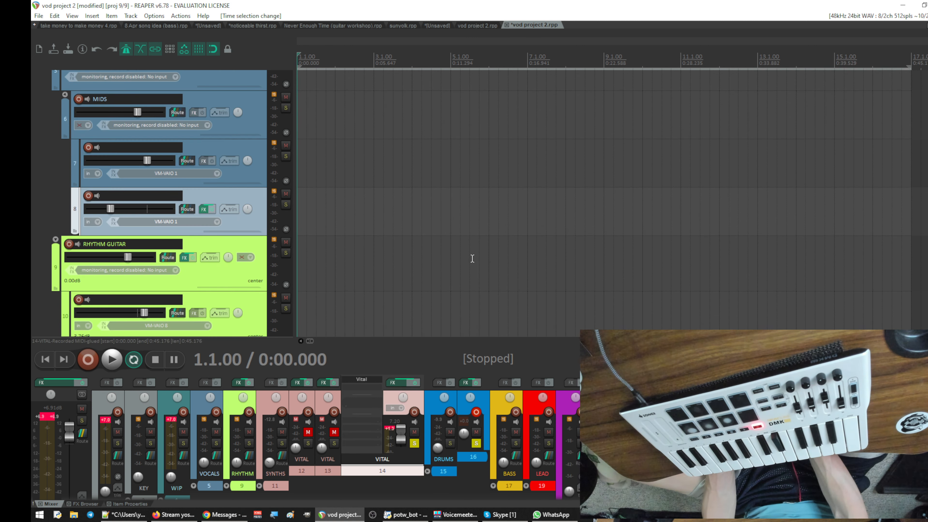
left_click(88, 195)
scroll(406, 217, "down", 6)
scroll(402, 222, "up", 2)
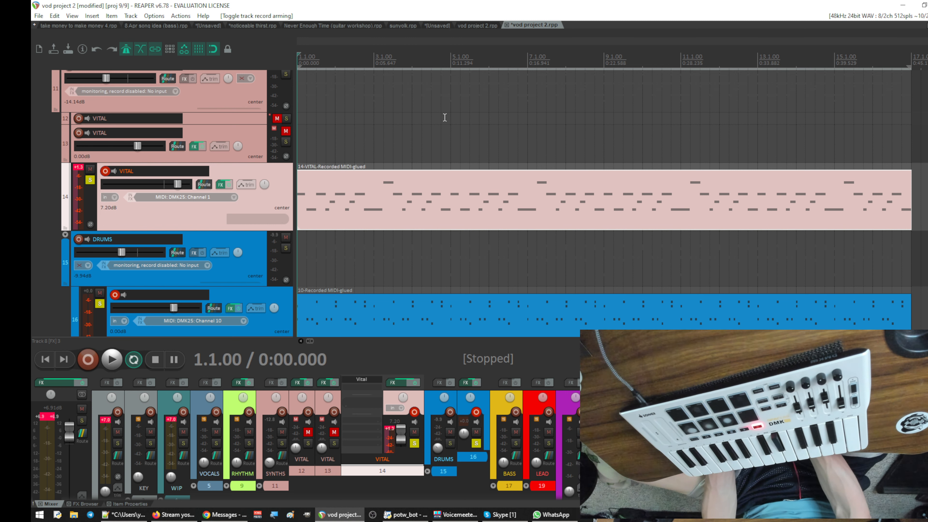
- Play the project from the start to hear the synth and drum loop, and stop playback
scroll(456, 197, "down", 3)
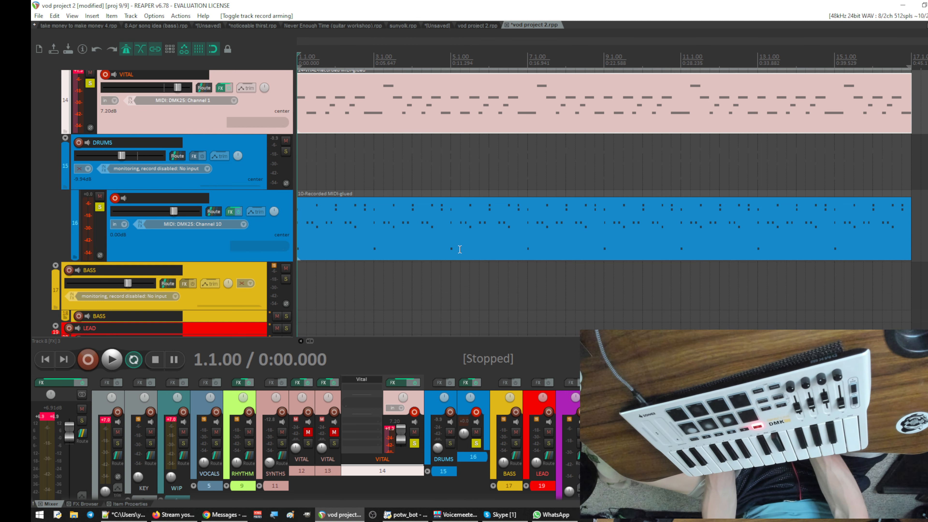
scroll(460, 249, "up", 3)
scroll(461, 251, "up", 6)
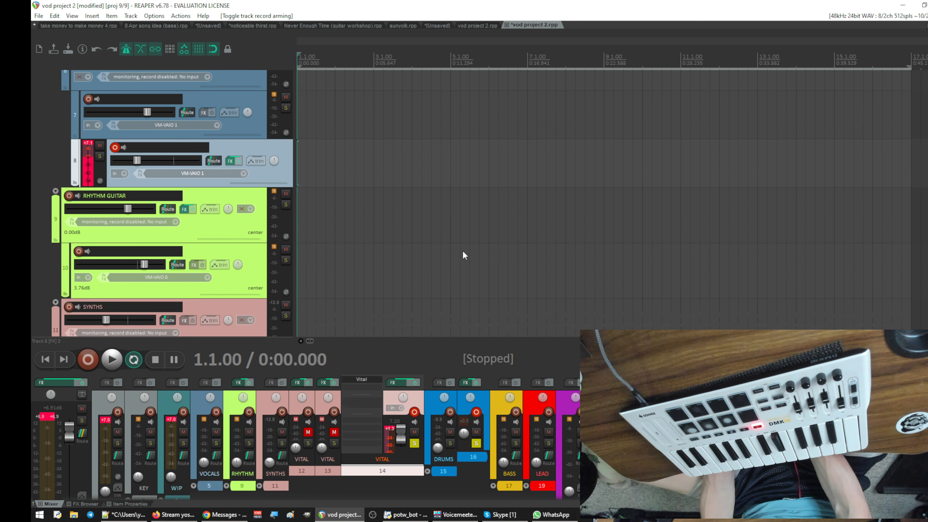
key("space")
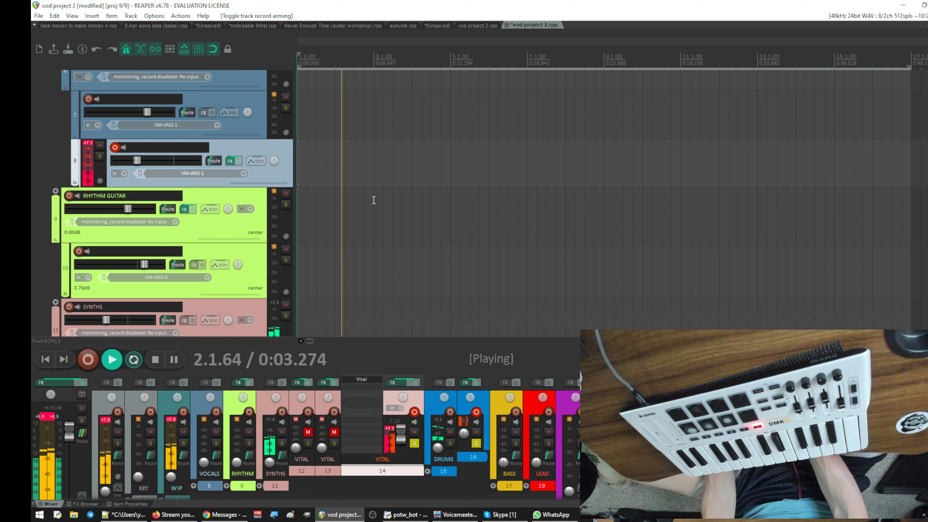
key("space")
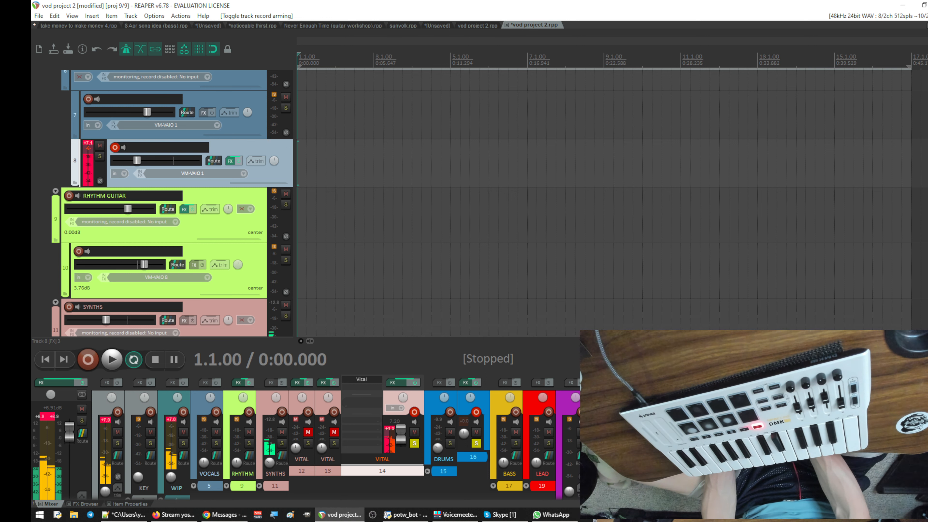
- Look over the arrangement from the vocal tracks down to the synth, drum and bass tracks
scroll(544, 268, "down", 3)
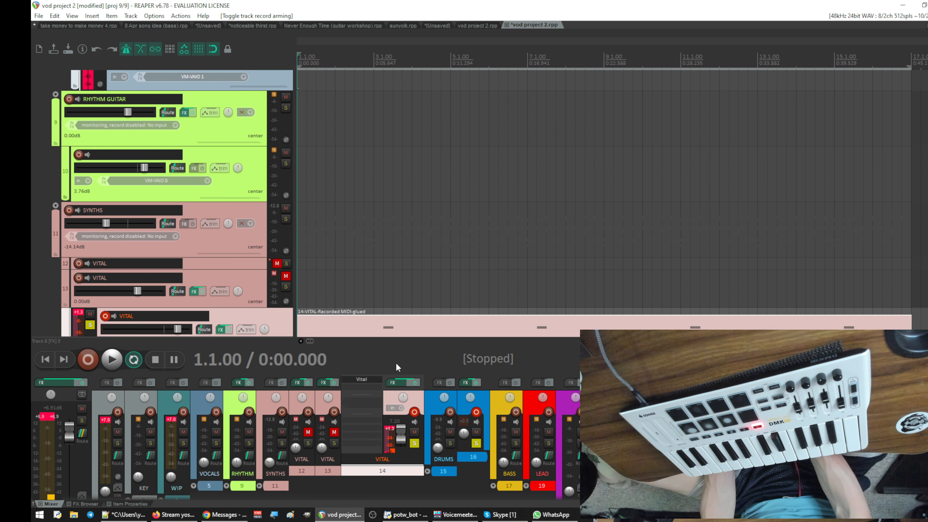
scroll(441, 201, "down", 8)
scroll(442, 201, "up", 3)
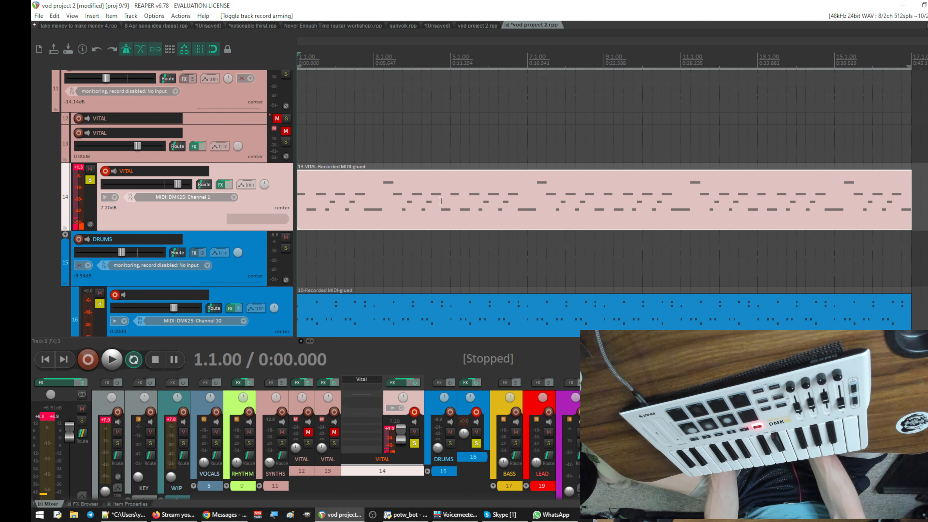
scroll(442, 201, "down", 3)
scroll(441, 201, "up", 13)
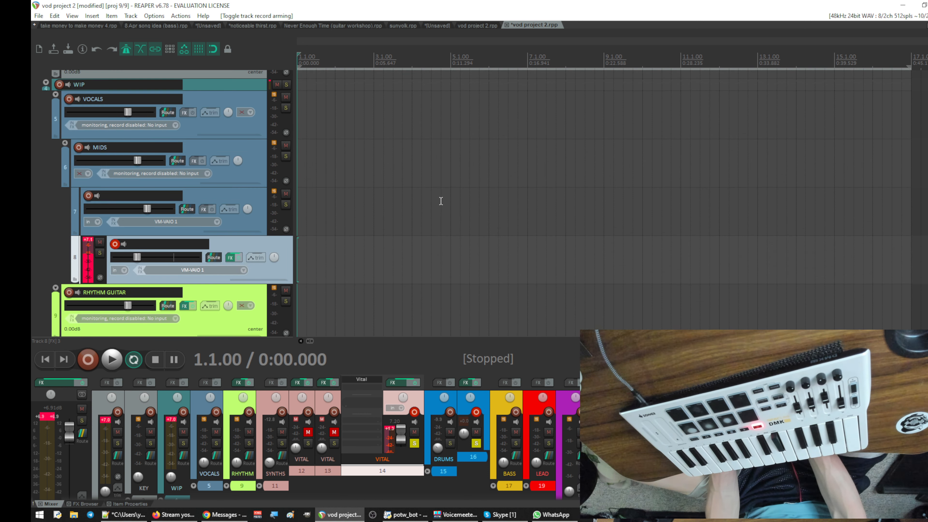
scroll(481, 229, "down", 5)
scroll(480, 228, "up", 3)
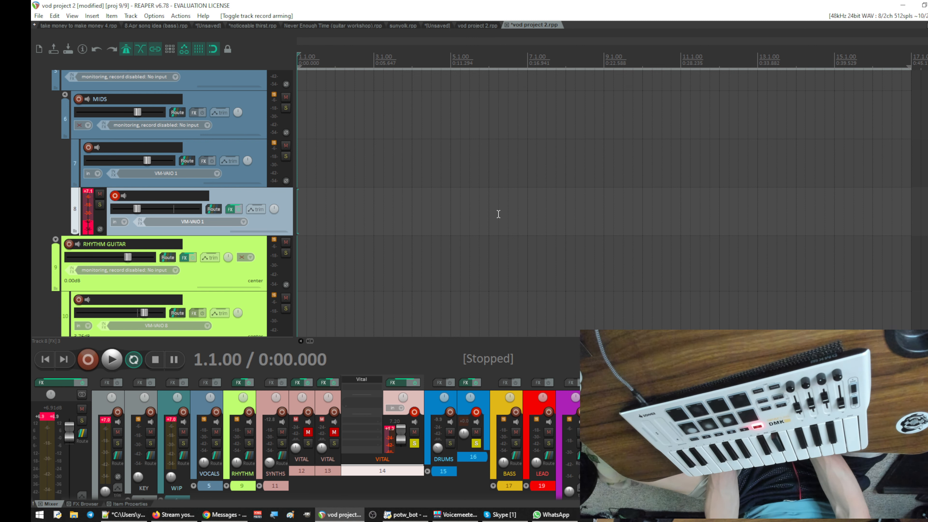
scroll(499, 214, "down", 8)
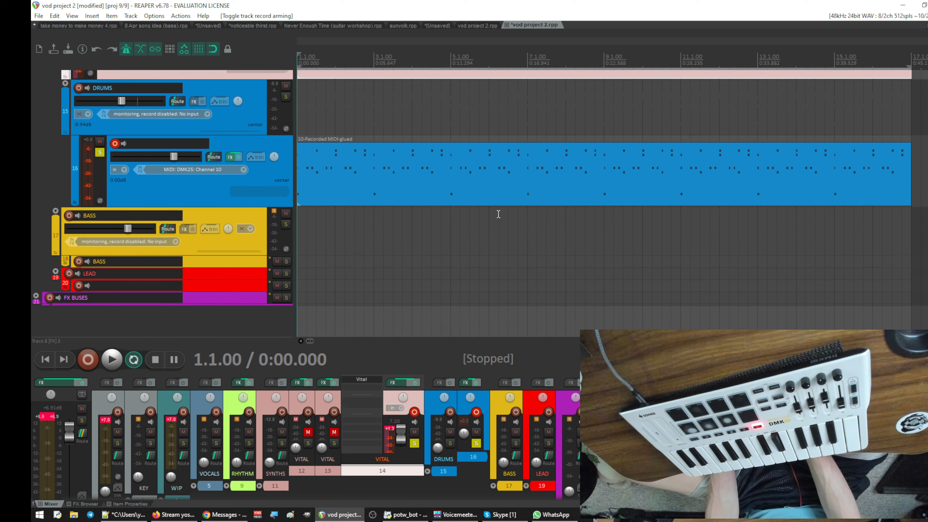
scroll(499, 214, "up", 4)
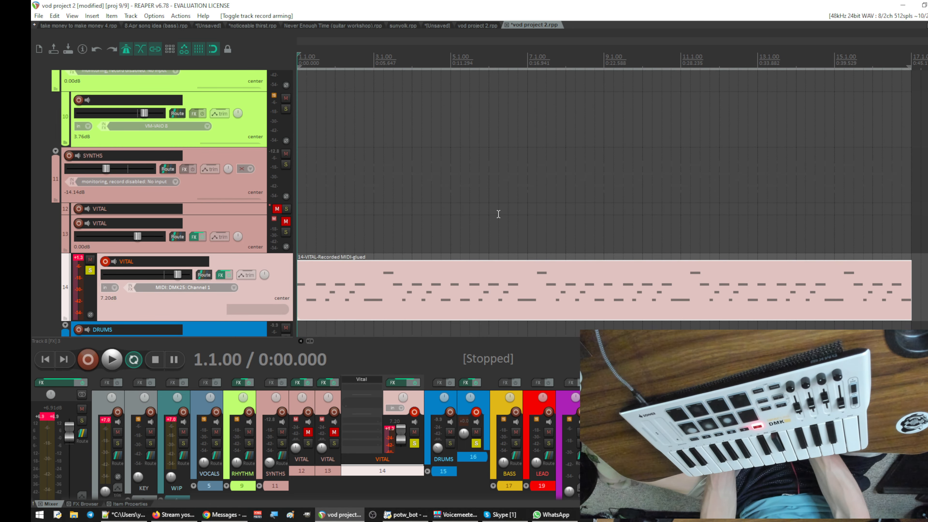
- Select track 8 in the MIDS folder and examine the vocal, guitar, synth and drum tracks around it
scroll(499, 214, "down", 2)
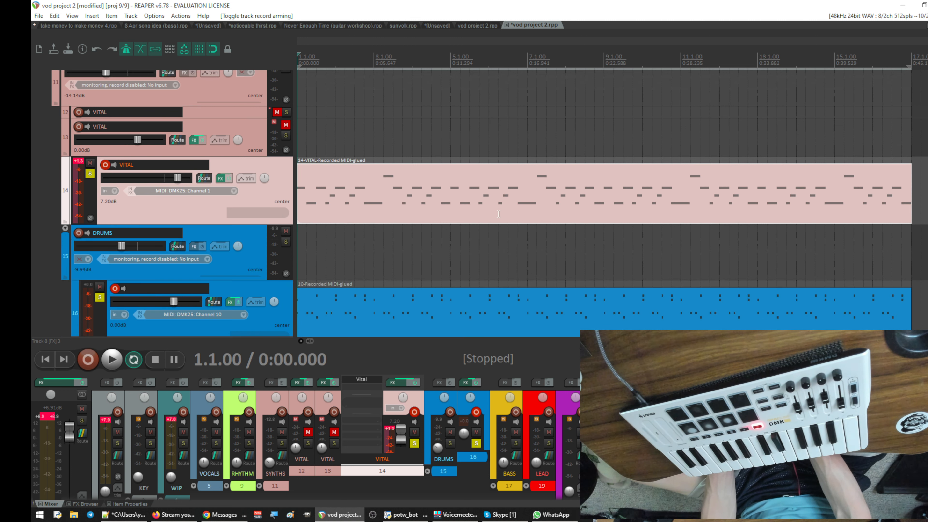
scroll(499, 214, "up", 5)
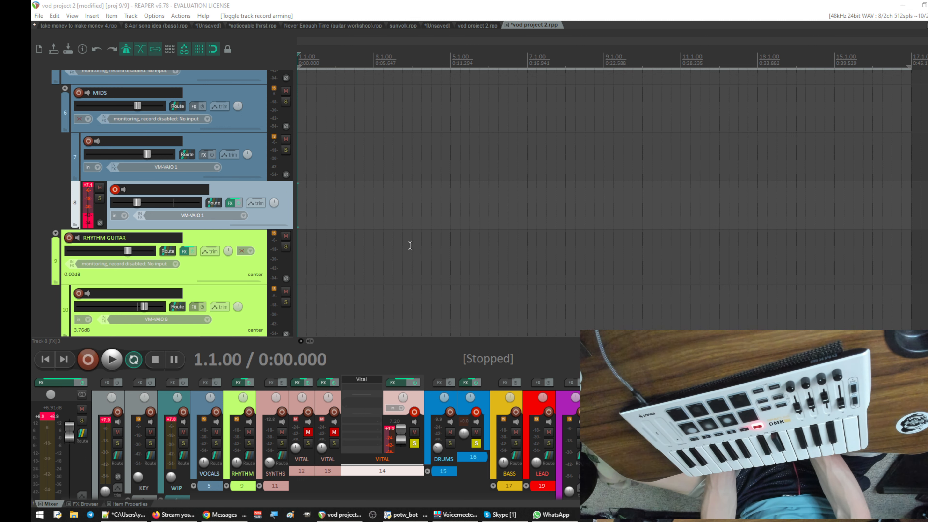
scroll(410, 246, "up", 1)
scroll(410, 245, "down", 1)
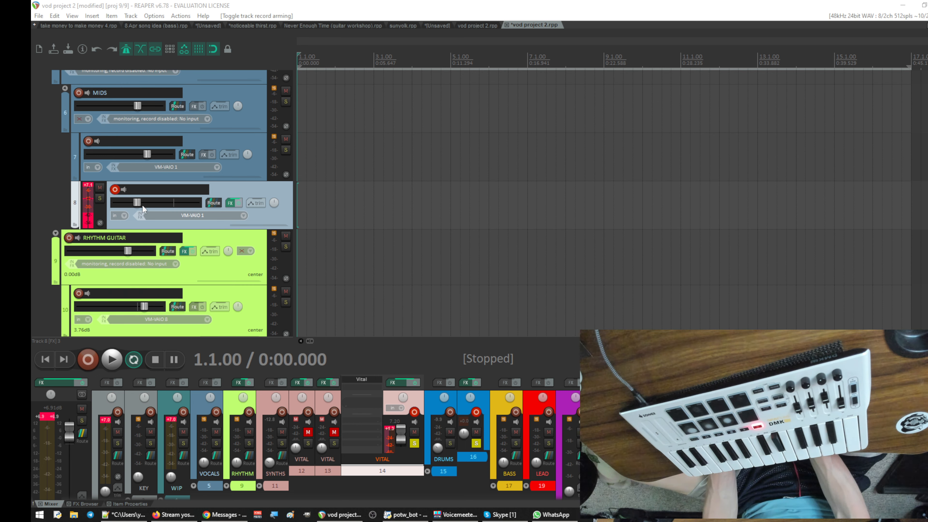
left_click(281, 190)
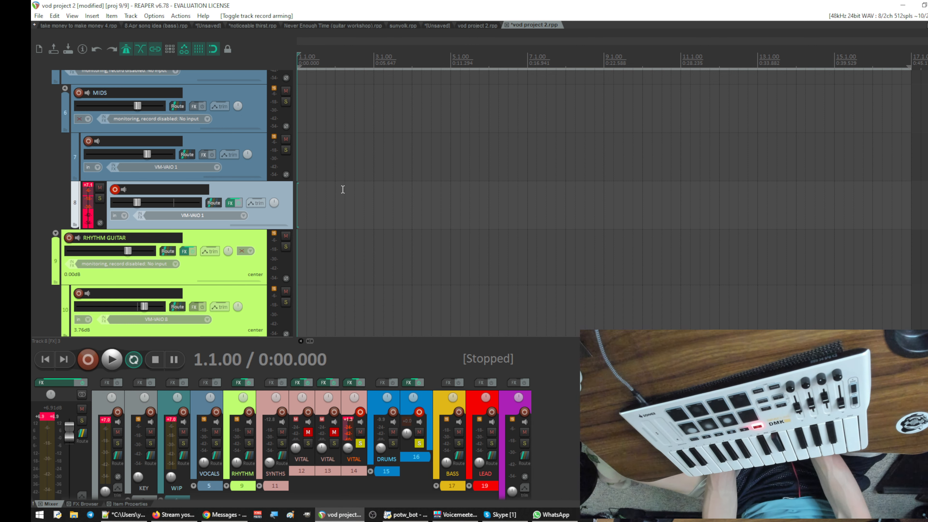
scroll(343, 189, "up", 2)
scroll(343, 189, "down", 3)
scroll(343, 189, "up", 2)
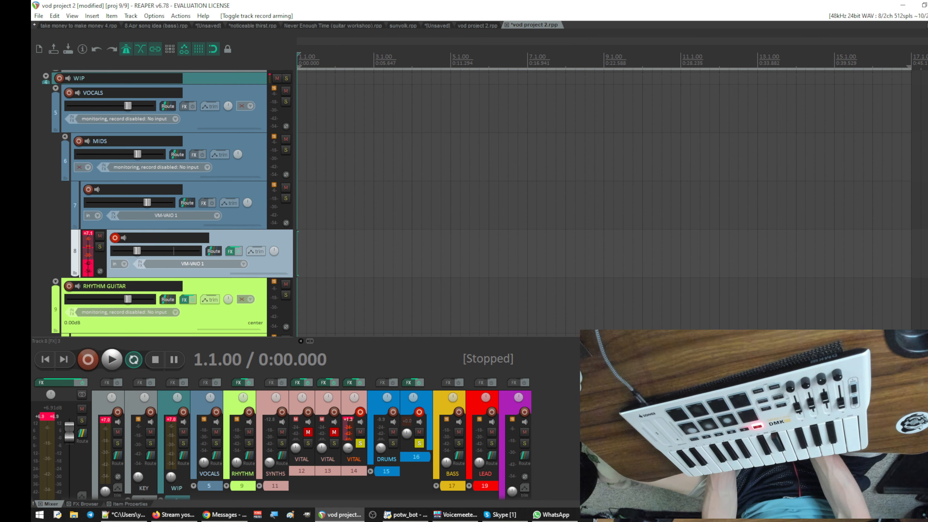
scroll(348, 230, "down", 2)
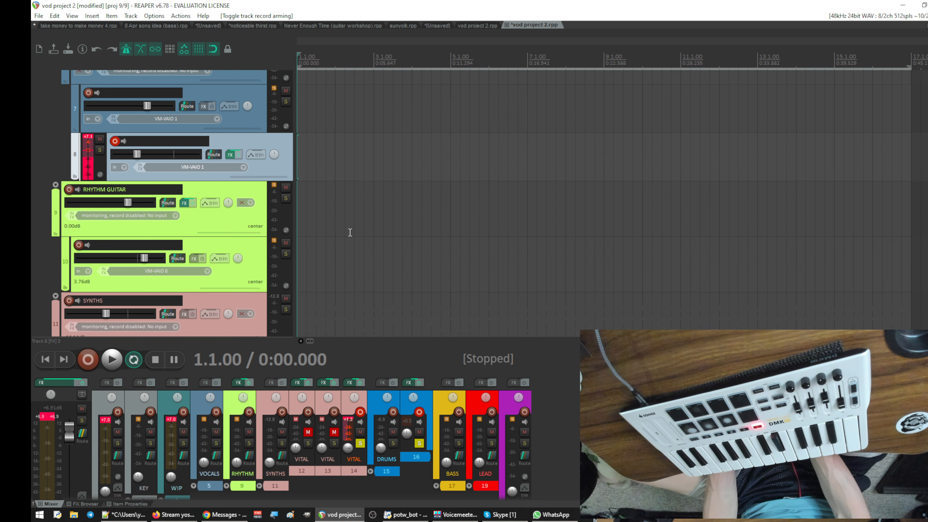
scroll(348, 230, "up", 2)
- Try to record a take with tracks 8, 14 and 16 armed during playback, and undo the recorded media
key("space")
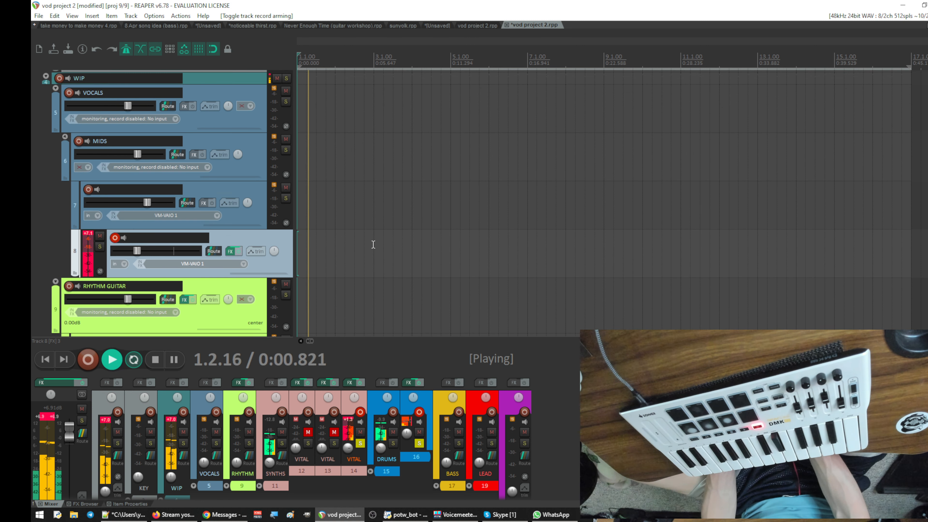
scroll(371, 244, "down", 1)
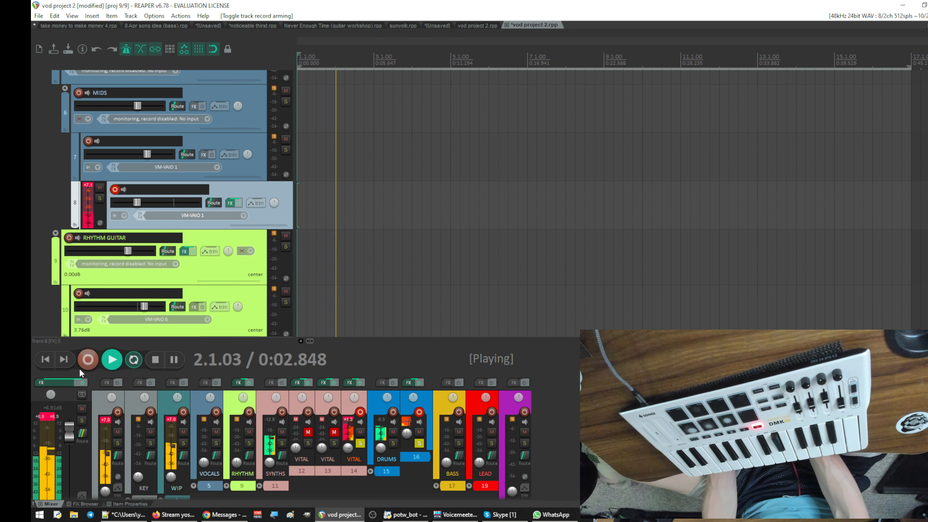
key("ctrl+r")
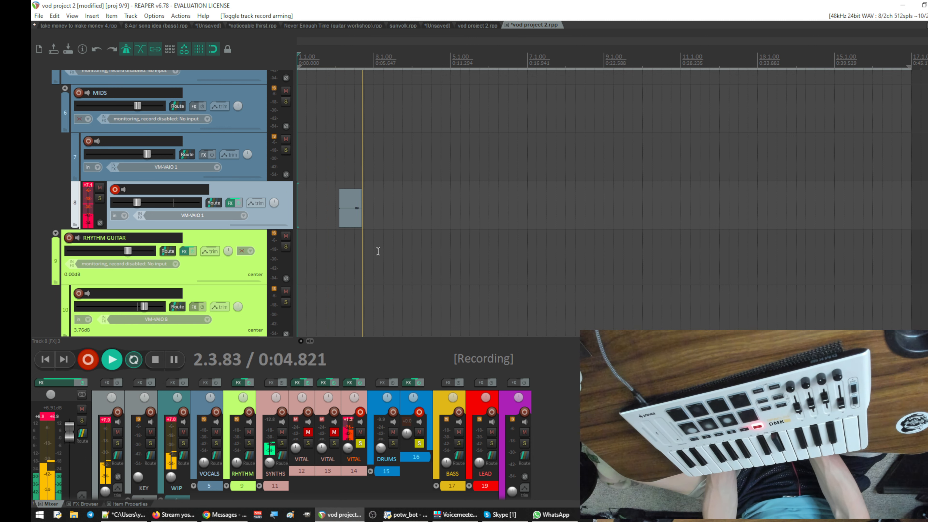
scroll(405, 254, "down", 10)
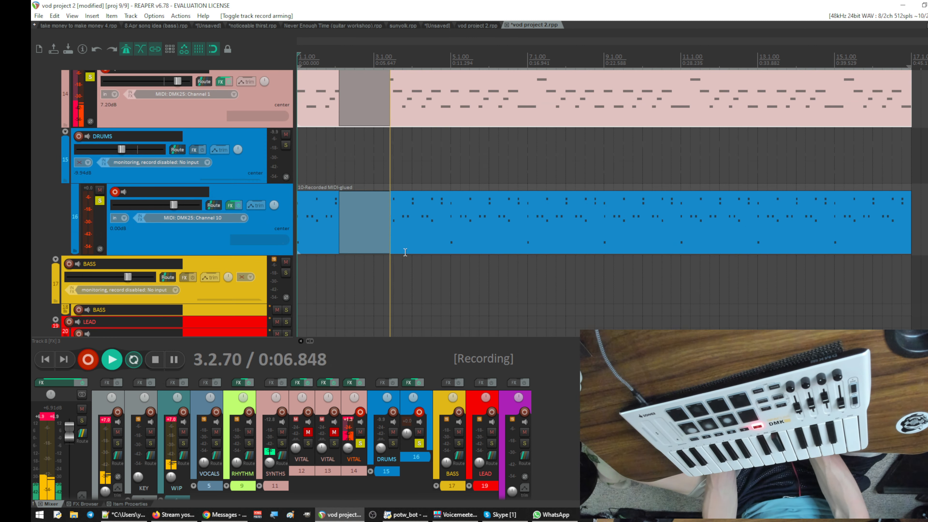
scroll(405, 254, "up", 3)
key("space")
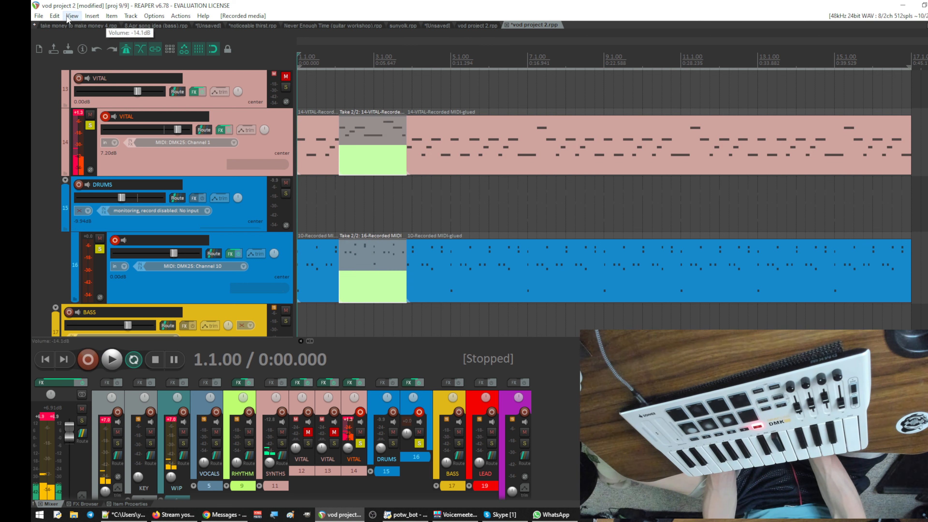
left_click(54, 16)
left_click(61, 32)
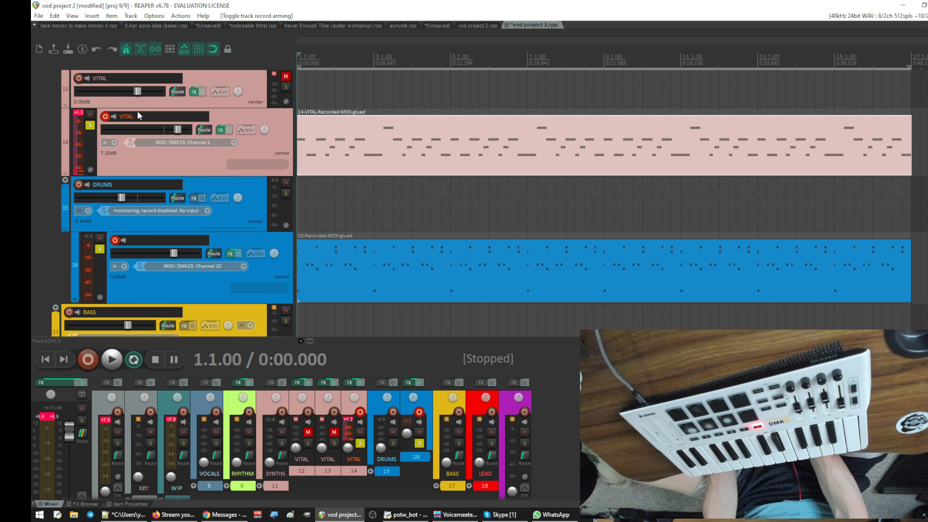
- Disarm all tracks and remove the solo from VITAL track 14 and drum track 16
left_click(105, 117)
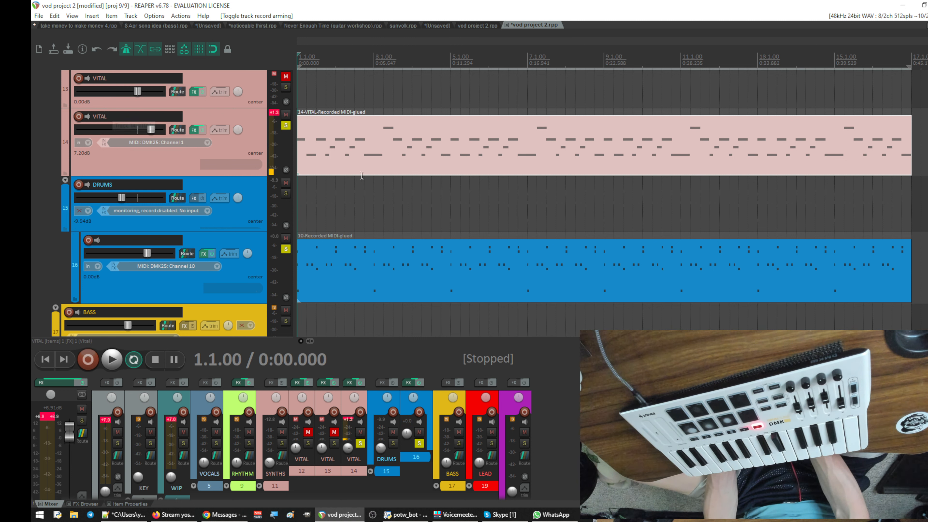
left_click(286, 125)
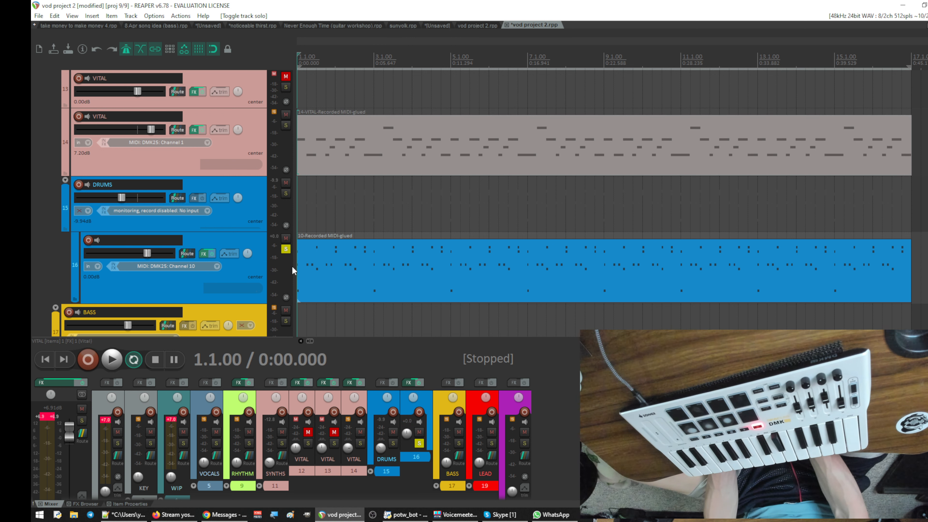
left_click(285, 250)
scroll(365, 224, "up", 5)
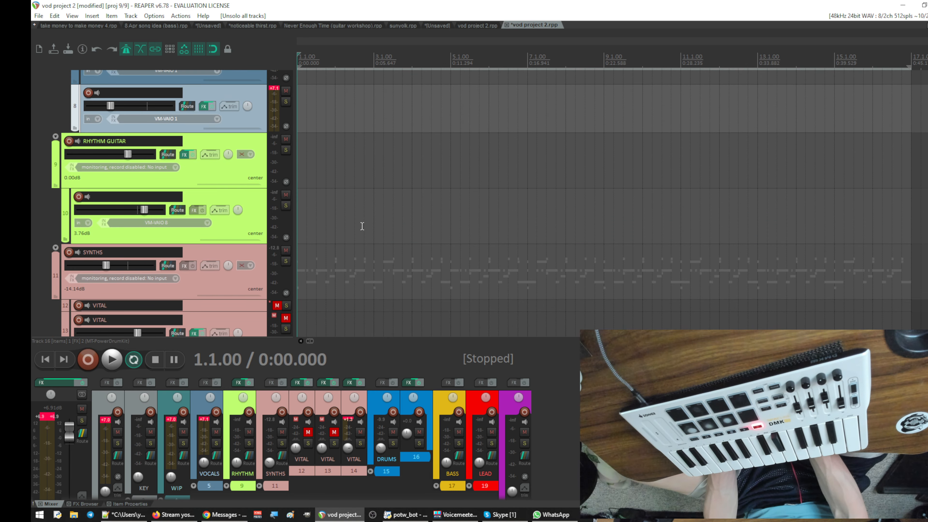
scroll(362, 226, "up", 3)
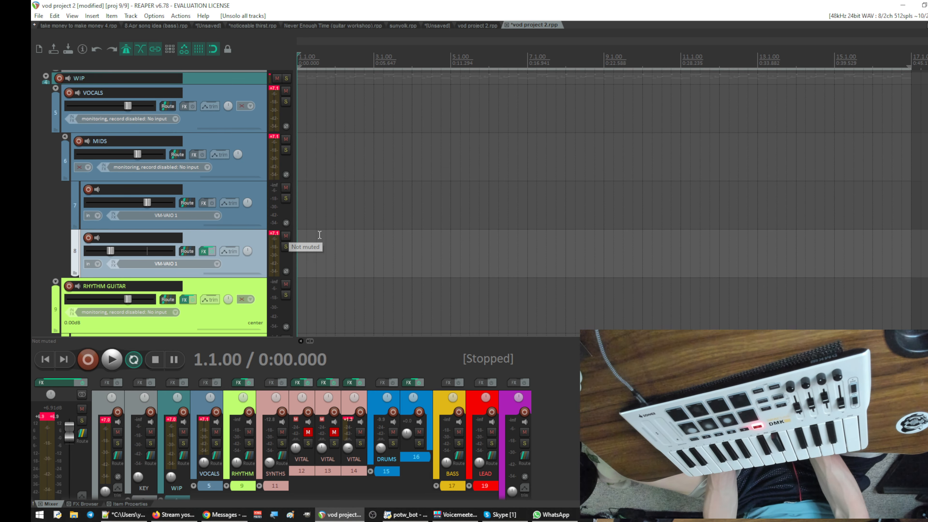
- Record an audio take on track 8 alone, from about bar 3 to bar 9, over the playing synth and drum loop
scroll(325, 234, "down", 2)
key("space")
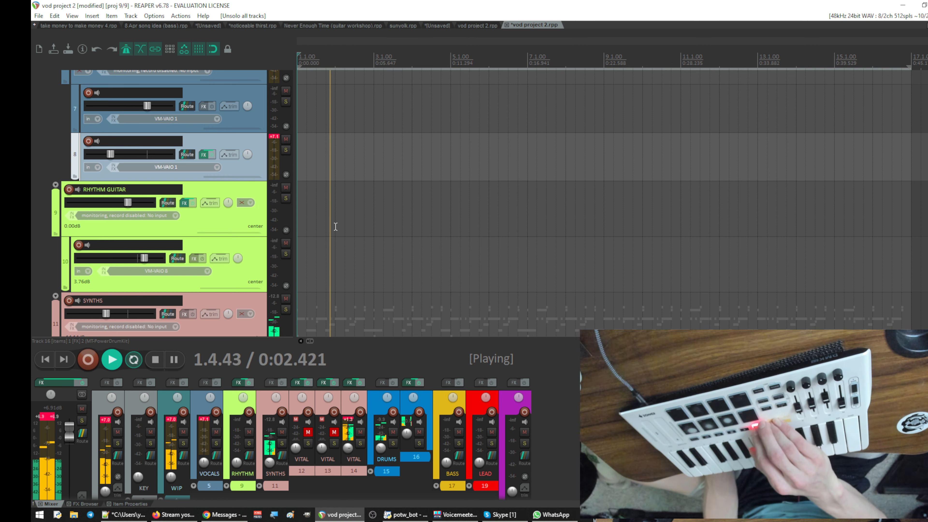
key("ctrl+r")
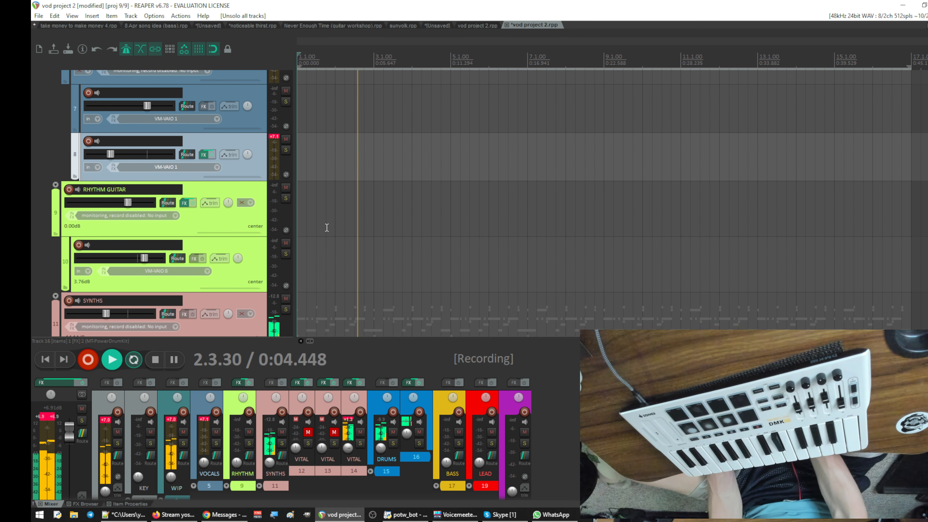
left_click(88, 143)
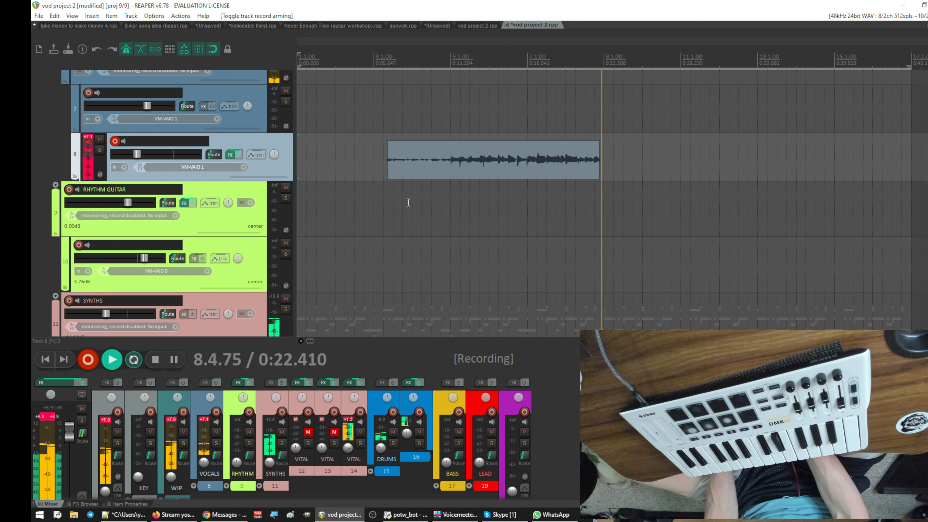
key("space")
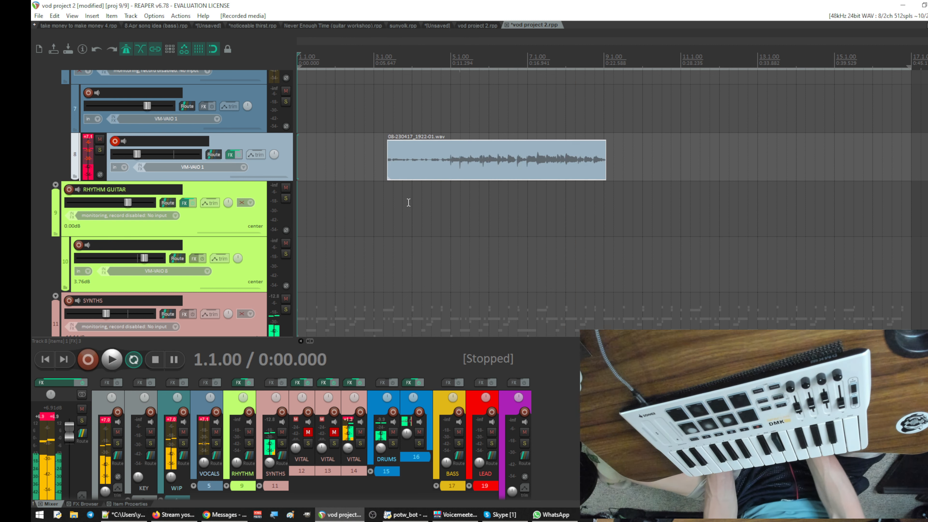
- Split the recorded take on track 8 at bar 5 and delete the part before the split
left_click(451, 202)
left_click_drag(450, 202, 323, 180)
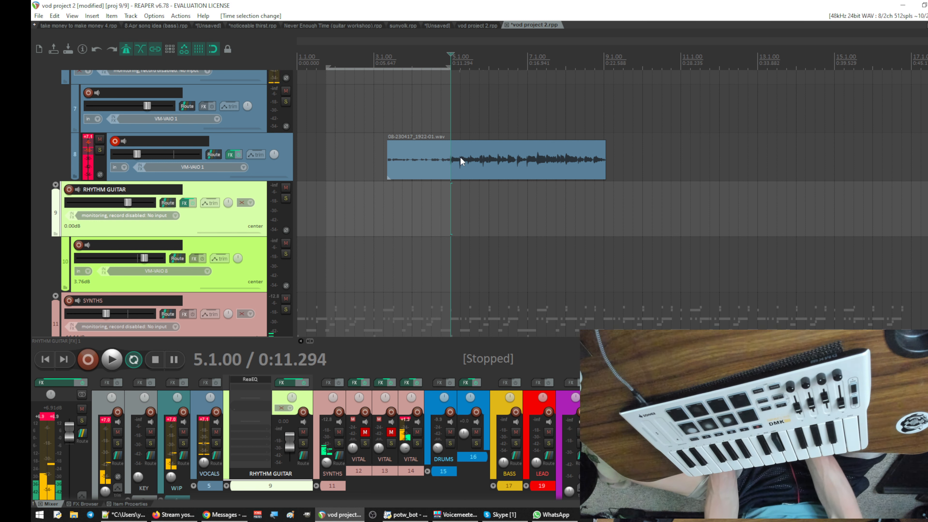
key("s")
left_click(408, 164)
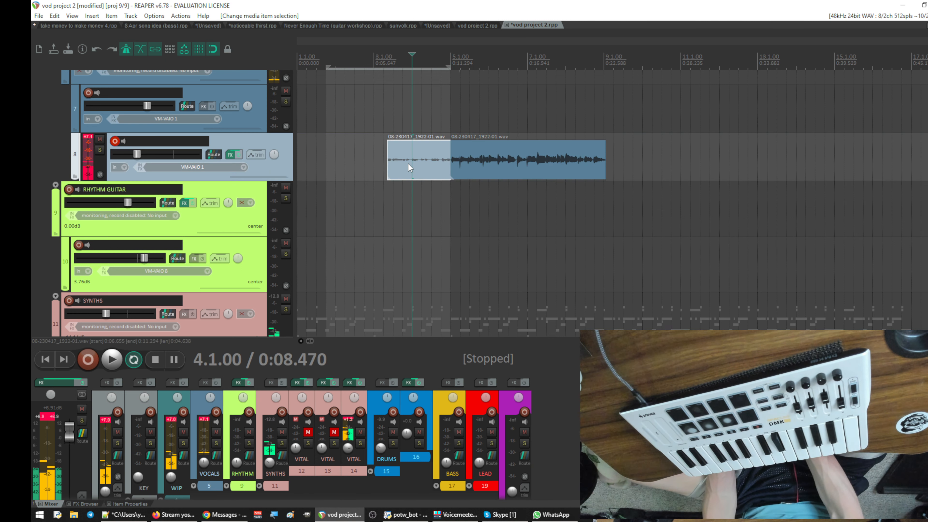
key("Delete")
- Play the trimmed take with the time selection set to its length, bars 5 to 9, and raise track 8's volume to -18.5 dB
left_click(468, 150)
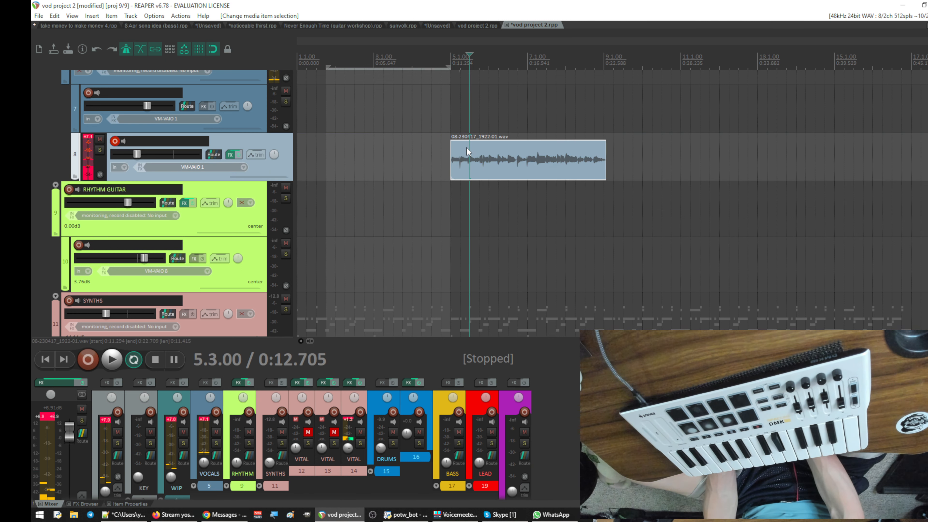
key("shift+t")
key("space")
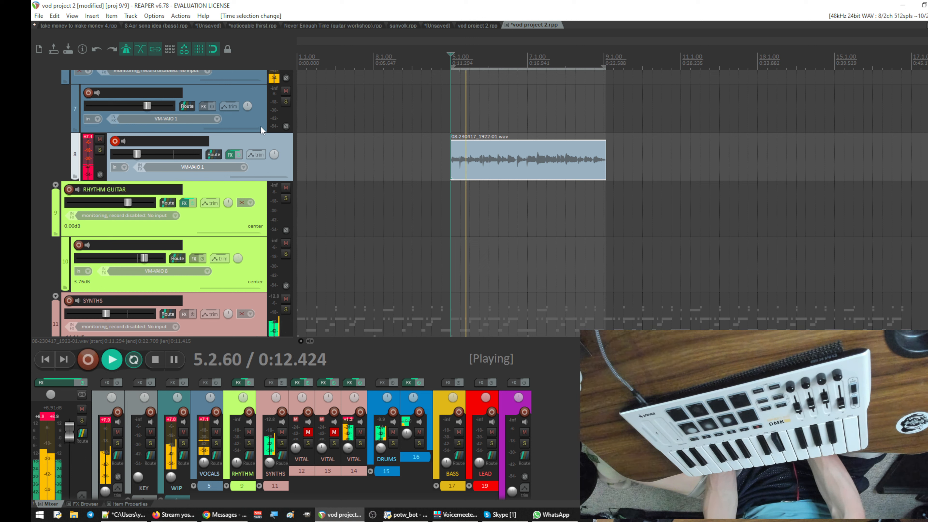
left_click_drag(137, 154, 147, 154)
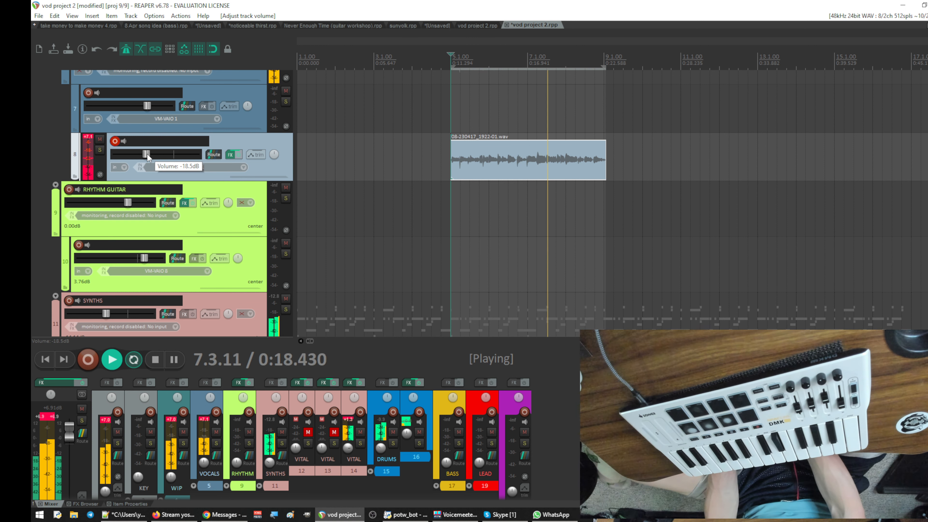
- Listen to bars 5 to 9 while examining the guitar, synth and drum tracks against the new take
scroll(373, 202, "down", 5)
scroll(374, 204, "up", 3)
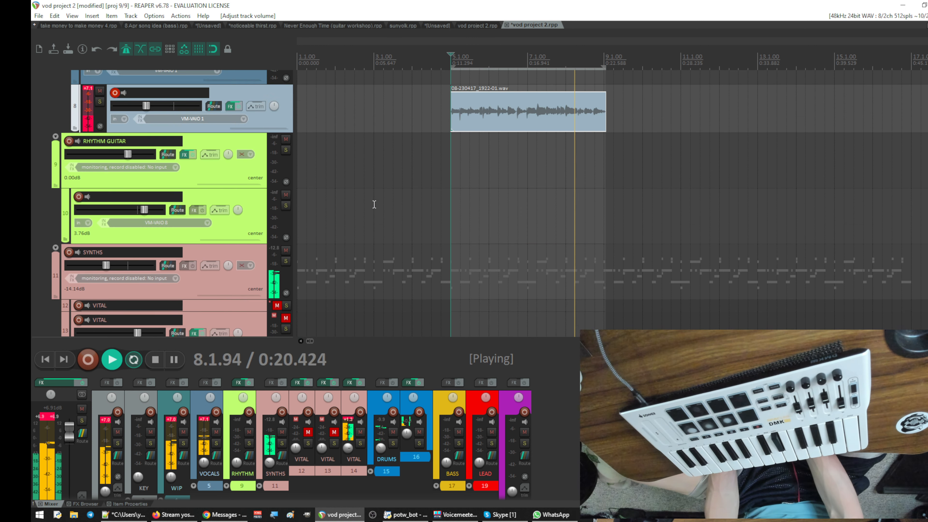
scroll(374, 204, "down", 7)
scroll(374, 204, "up", 6)
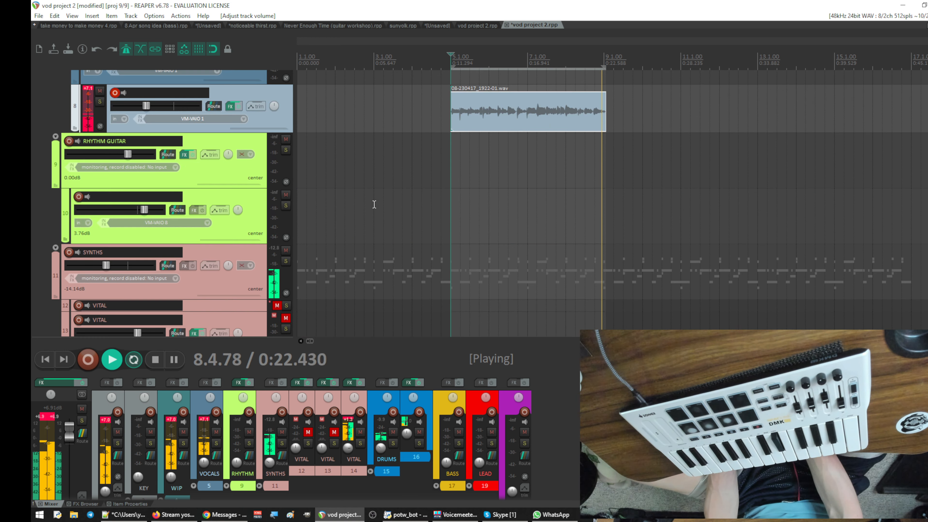
scroll(374, 204, "down", 3)
scroll(374, 204, "down", 6)
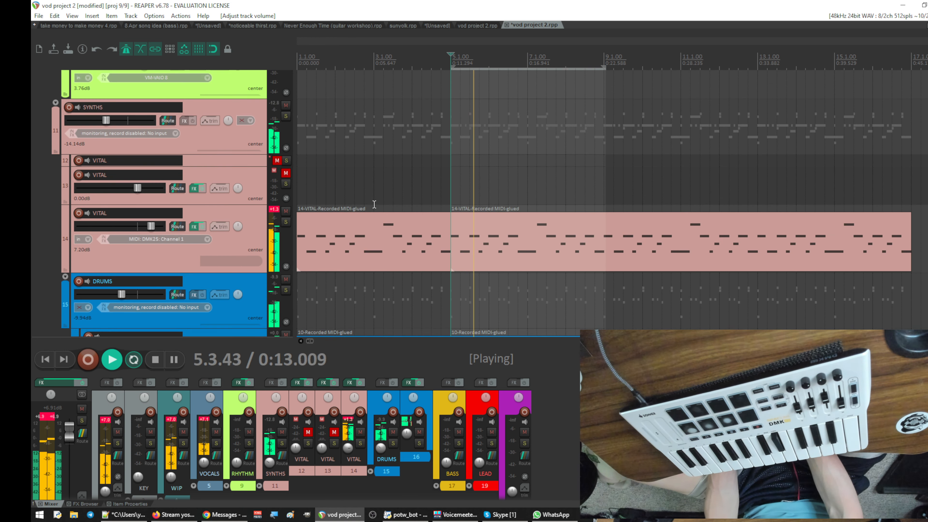
scroll(375, 204, "up", 3)
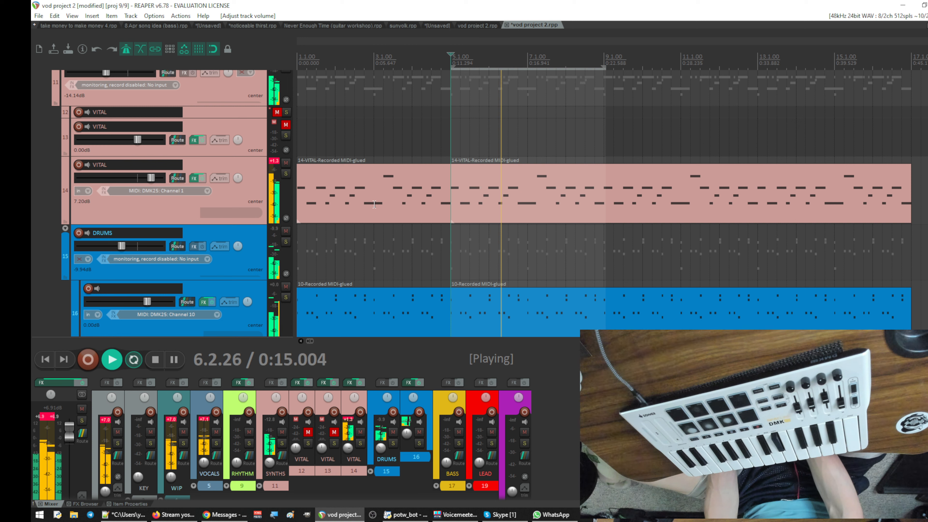
scroll(376, 204, "up", 8)
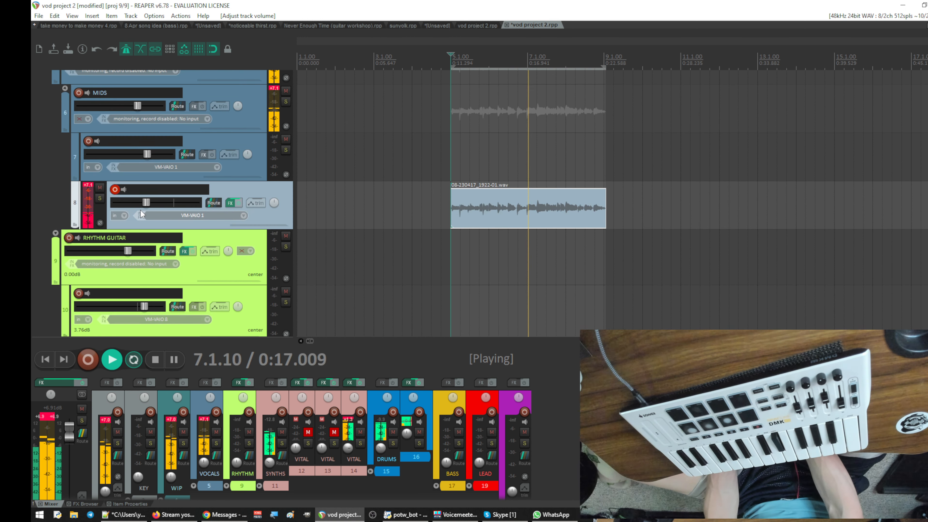
- Raise track 8's volume slightly further, hear the looped take against the synth and drums, and stop playback
left_click_drag(146, 202, 151, 202)
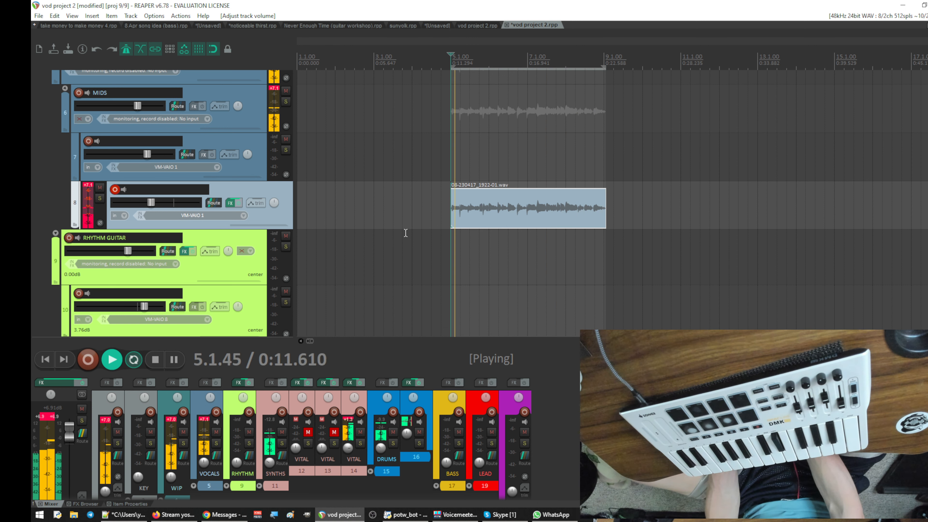
scroll(406, 233, "down", 8)
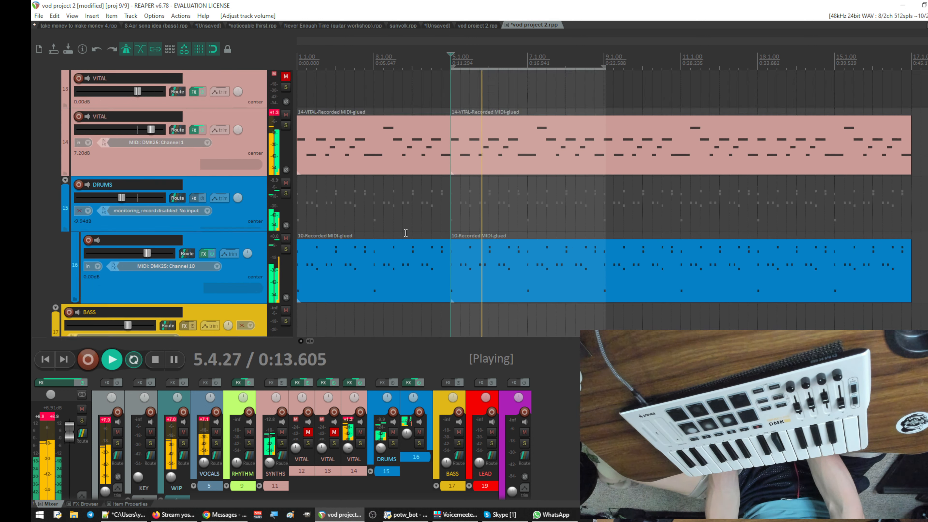
scroll(405, 233, "up", 2)
scroll(406, 233, "down", 3)
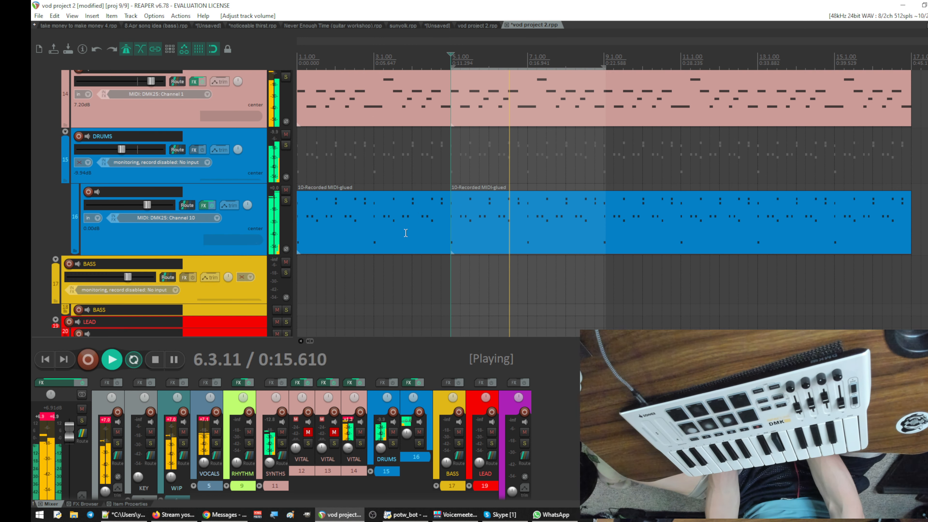
scroll(405, 233, "up", 2)
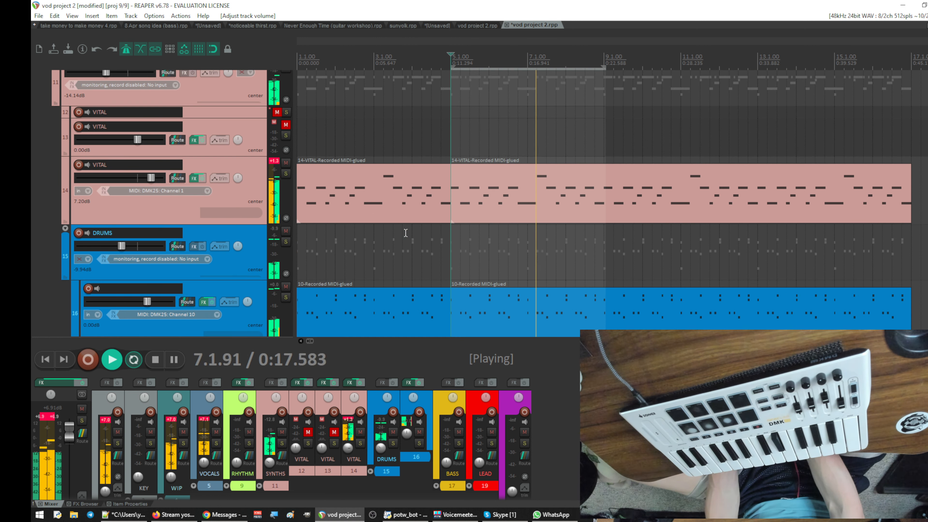
key("space")
scroll(405, 233, "up", 1)
scroll(405, 233, "up", 4)
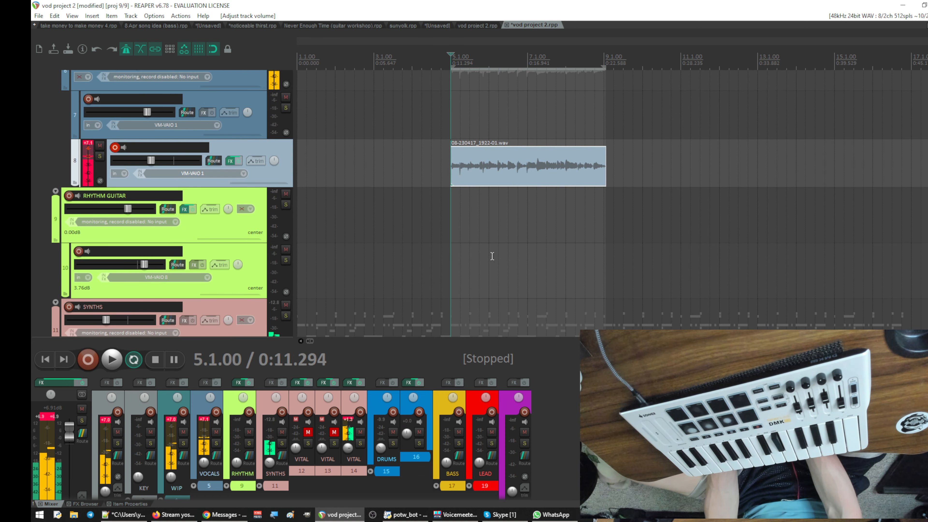
- Split the glued VITAL item on track 14 and the drum item on track 16 at bar 9
scroll(492, 256, "down", 5)
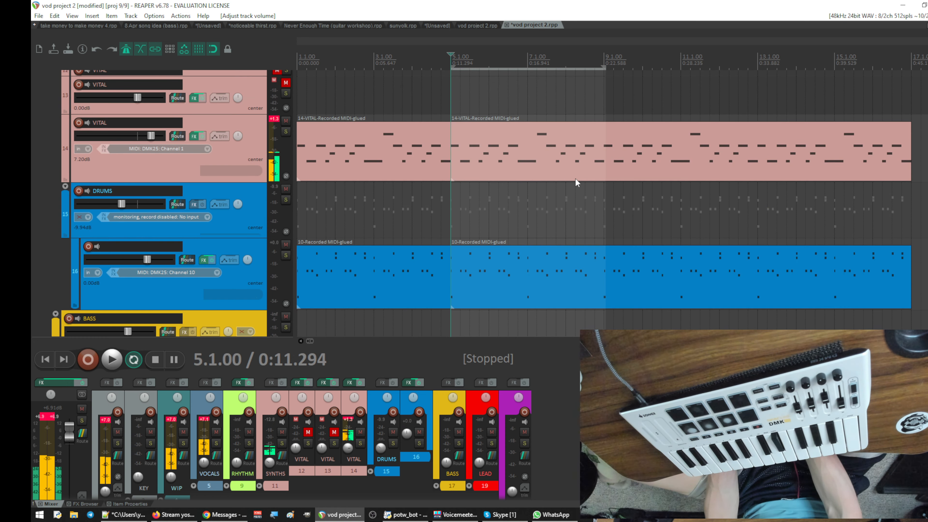
left_click(606, 157)
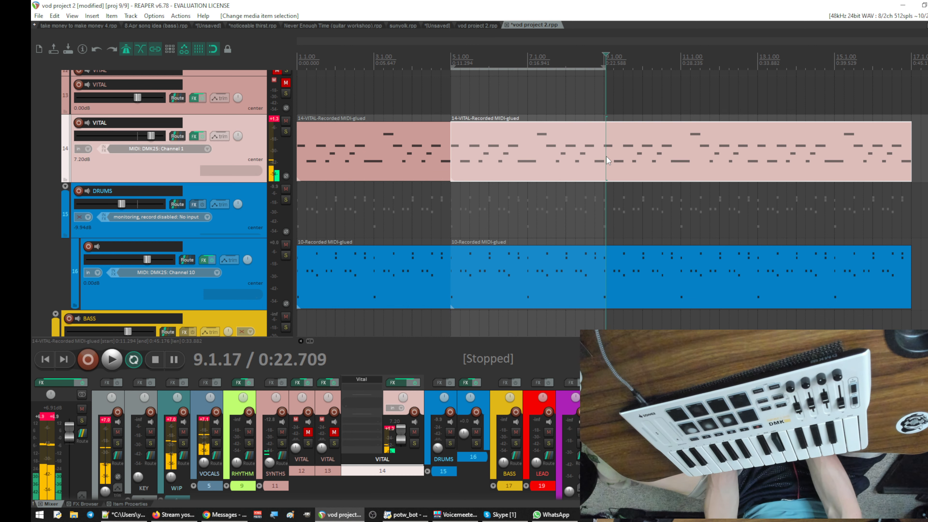
left_click(603, 192)
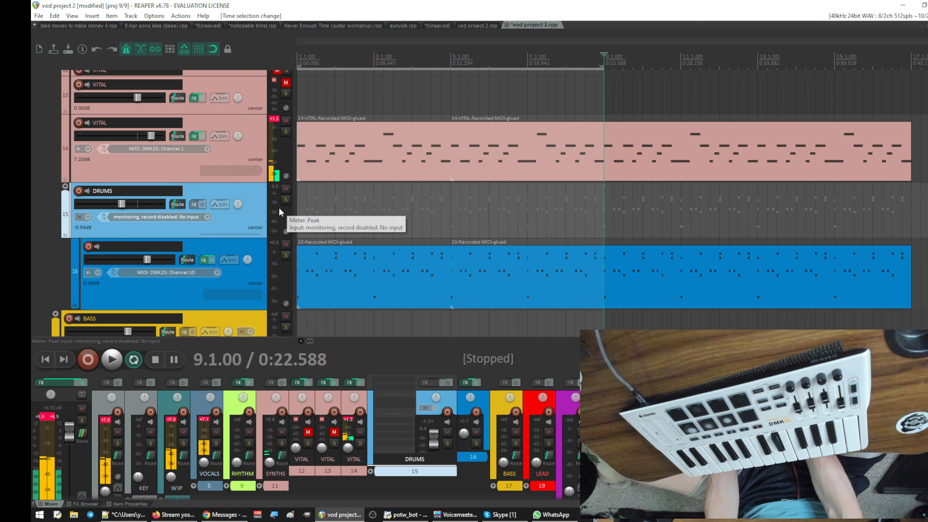
key("s")
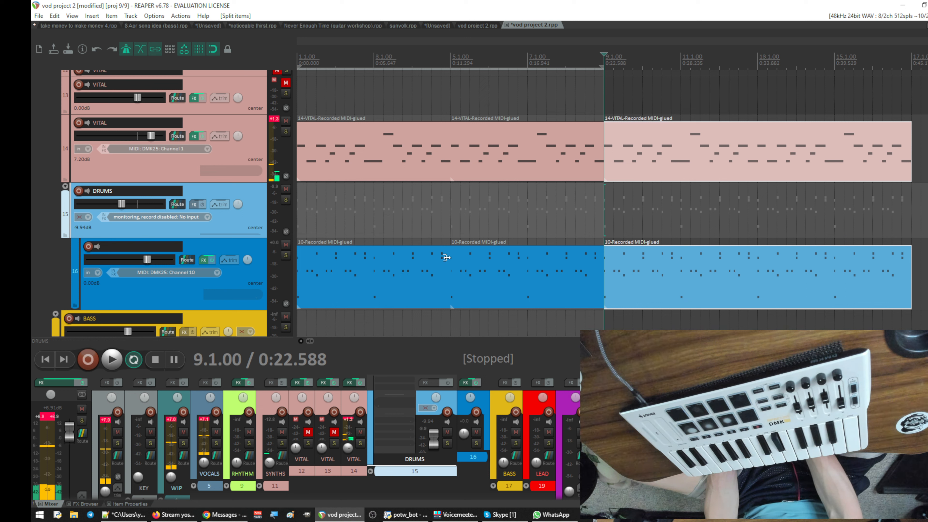
- Glue the two VITAL items on track 14 between bars 1 and 9 into one item
left_click(484, 151)
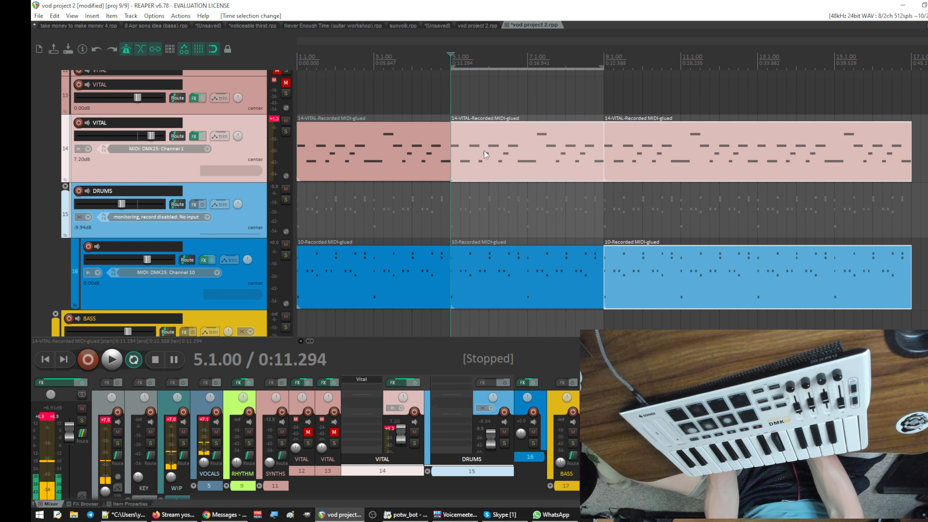
left_click_drag(461, 188, 400, 149)
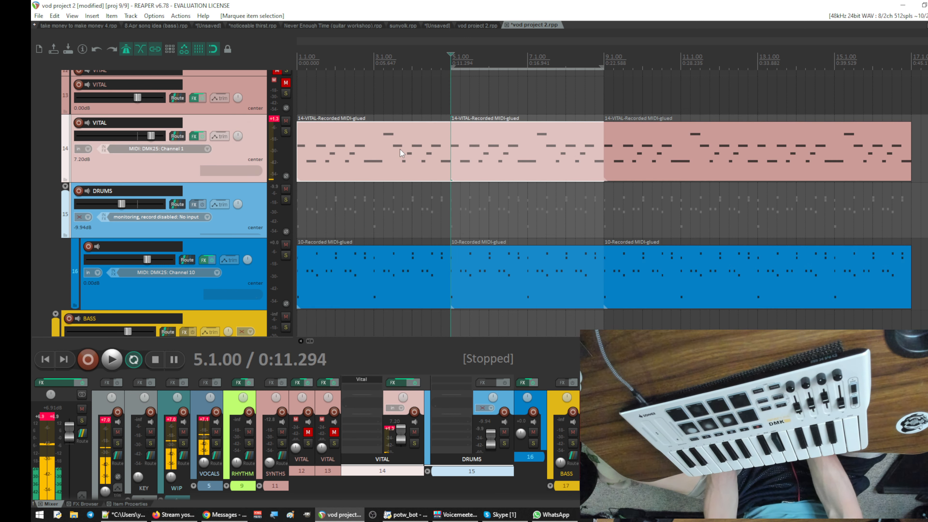
key("ctrl+g")
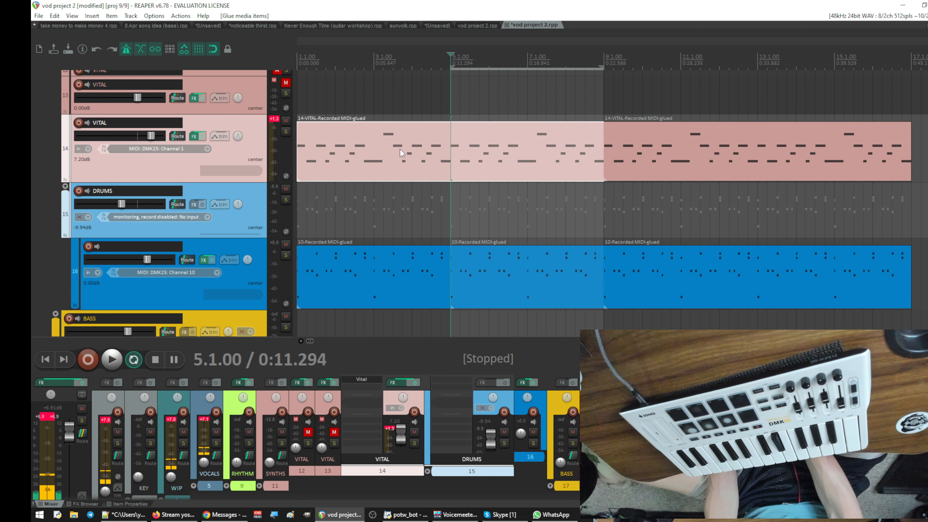
- Set the time selection to the glued VITAL item, bars 1 to 9, and play it while examining the vocal, synth and drum tracks
left_click(400, 149)
key("space")
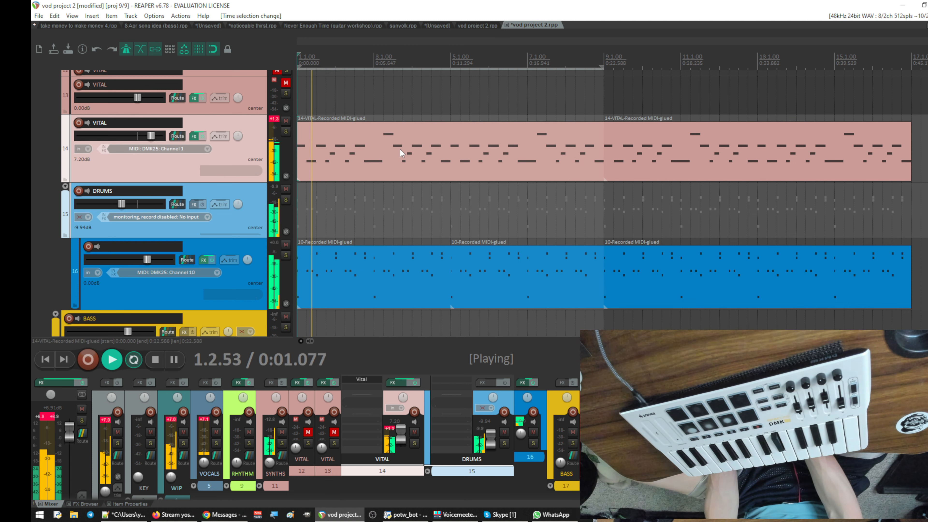
scroll(400, 150, "up", 5)
scroll(435, 177, "up", 3)
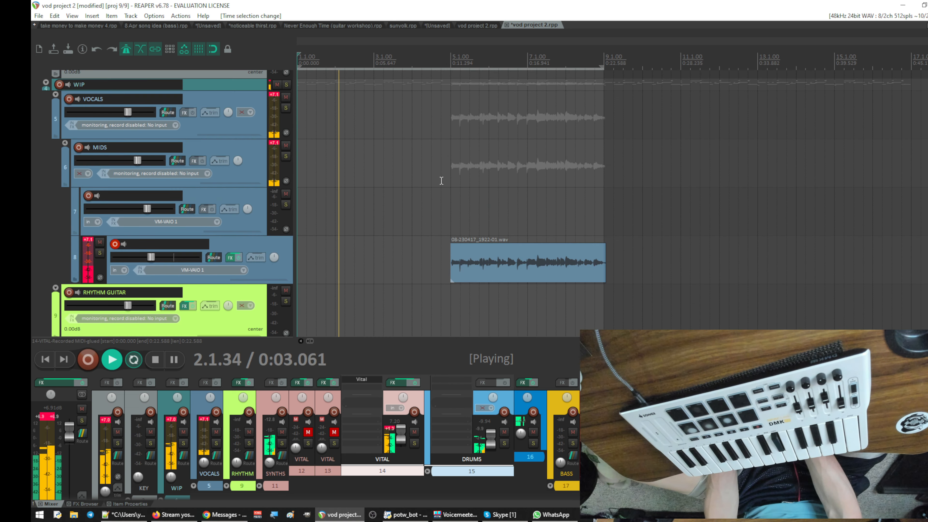
scroll(549, 253, "down", 3)
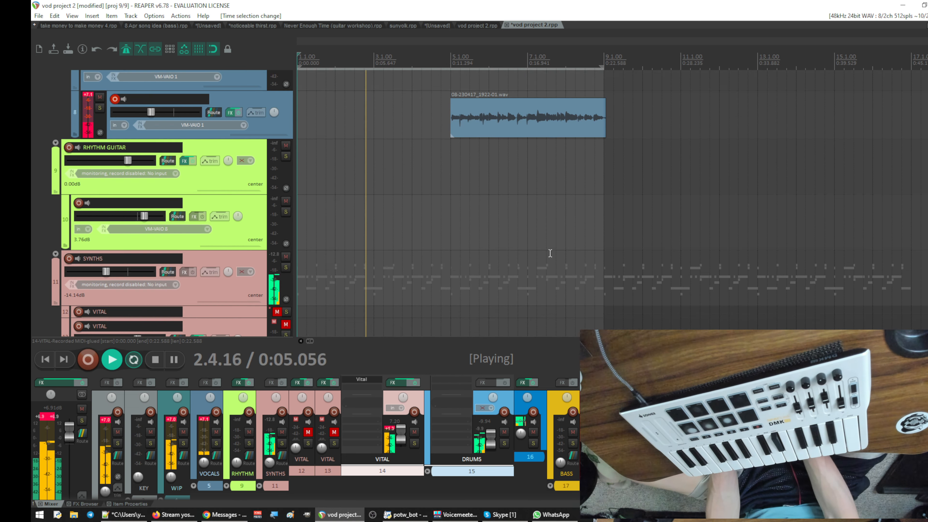
scroll(550, 253, "up", 3)
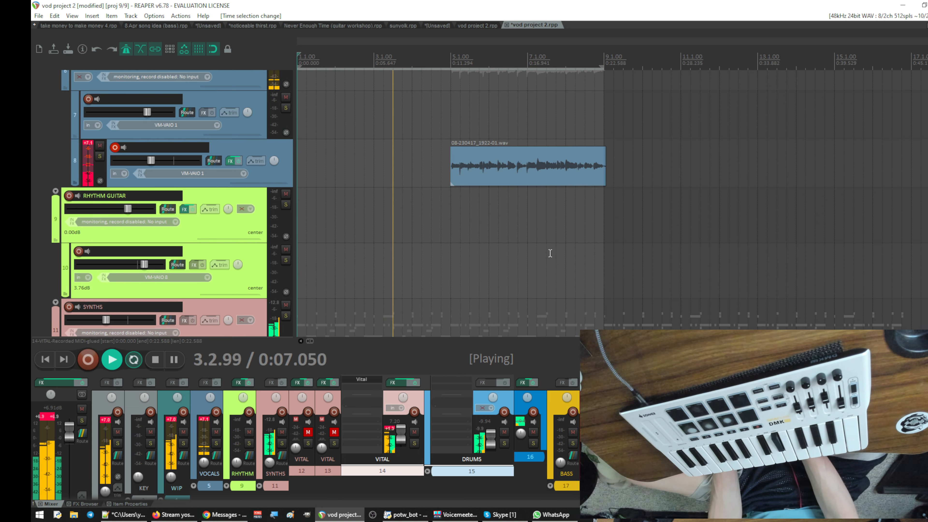
scroll(512, 342, "down", 3)
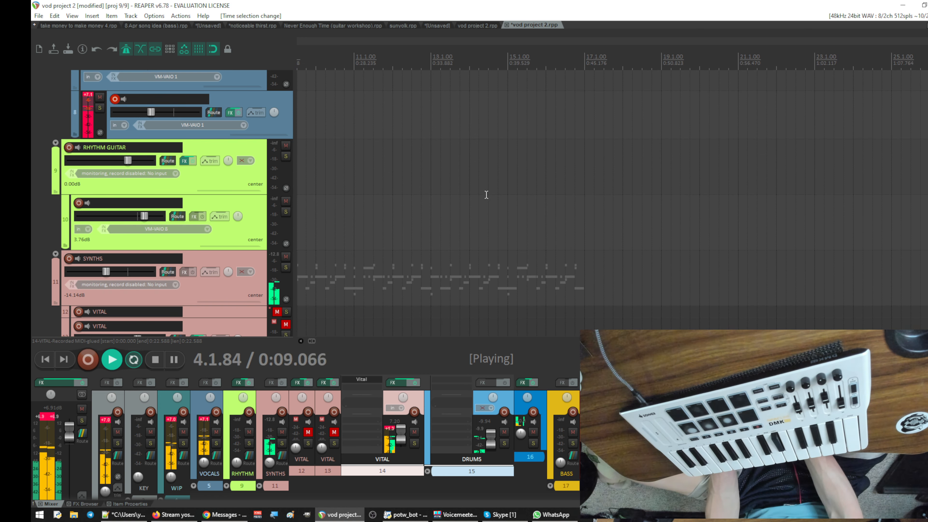
scroll(486, 194, "up", 3)
scroll(485, 191, "down", 2)
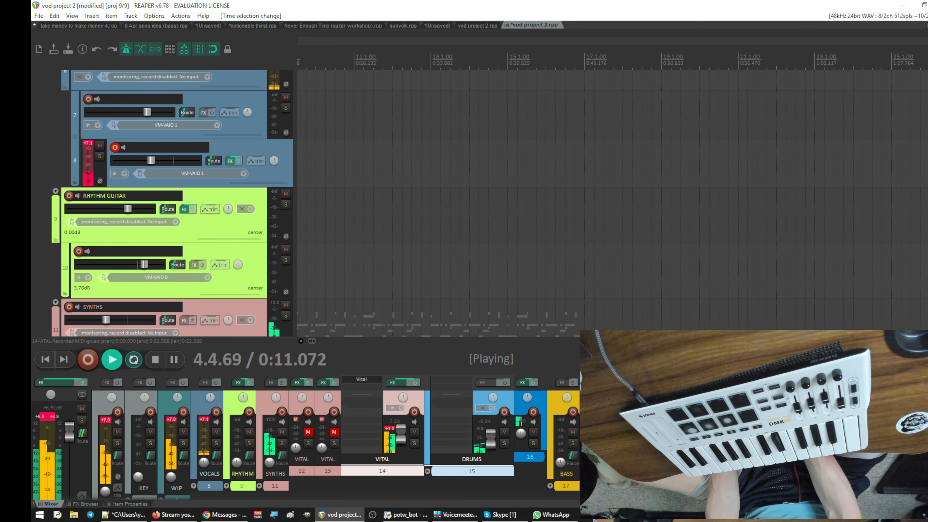
scroll(486, 194, "down", 6)
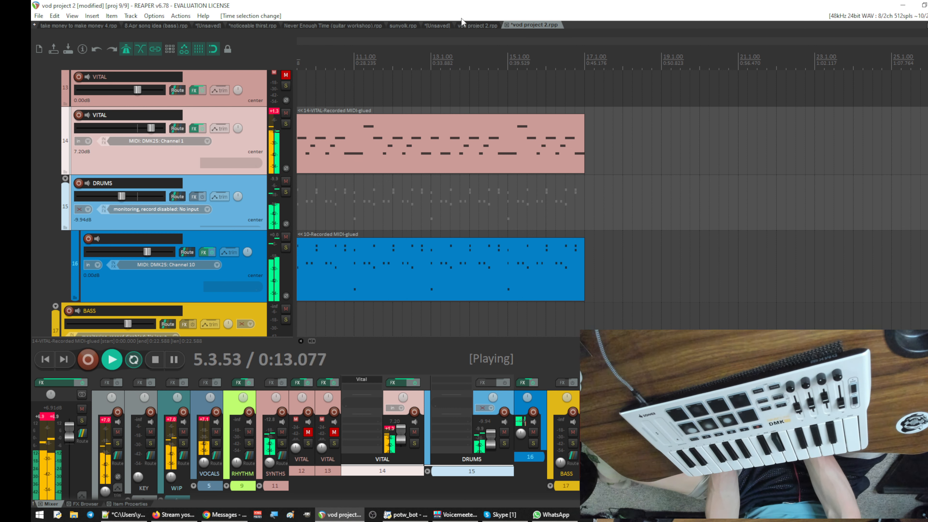
left_click_drag(444, 39, 906, 41)
scroll(442, 233, "up", 5)
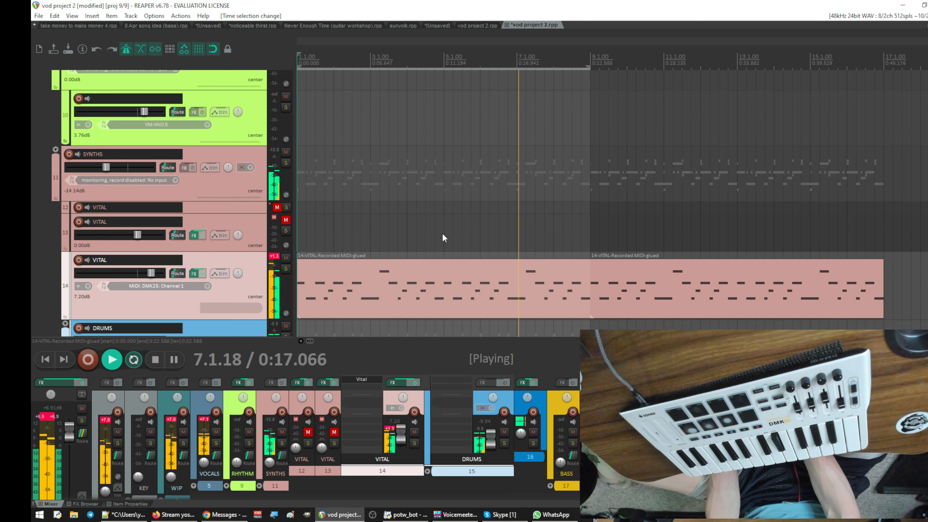
- Lower the selected VITAL and DRUMS tracks together, setting track 14 to 0.68 dB and DRUMS to -16.46 dB
double_click(152, 274)
scroll(425, 269, "down", 2)
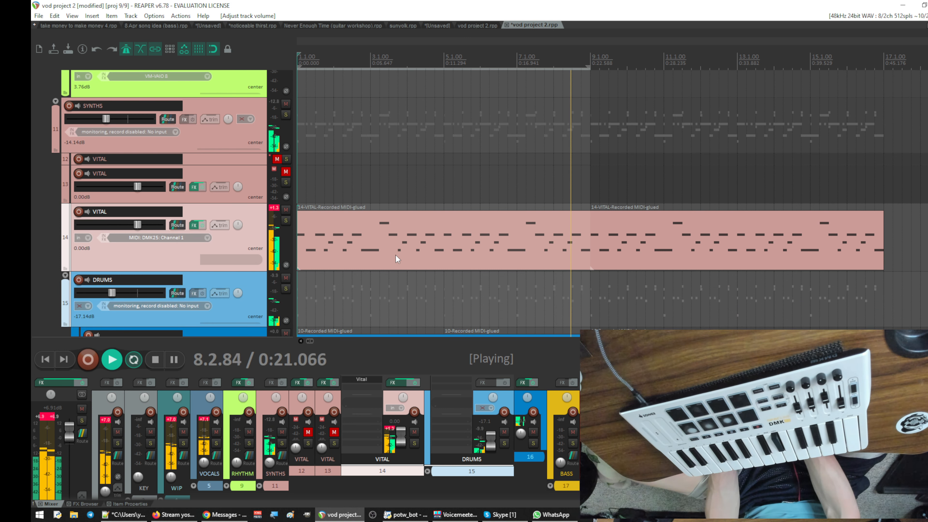
scroll(396, 252, "up", 6)
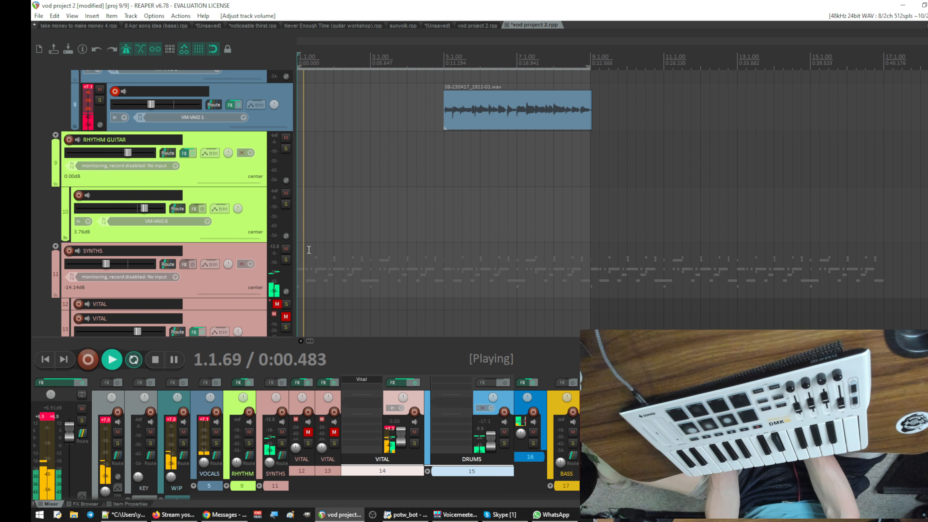
scroll(437, 237, "down", 4)
scroll(437, 237, "down", 2)
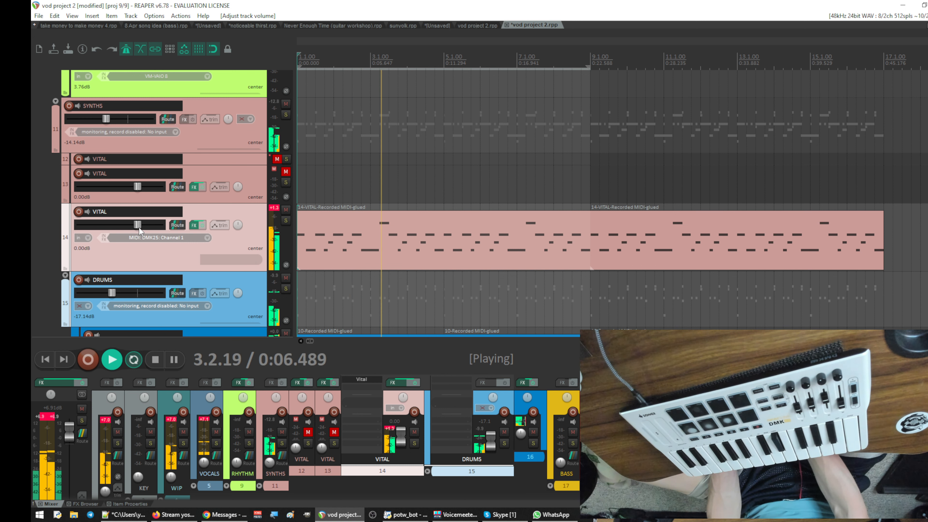
left_click_drag(140, 226, 141, 226)
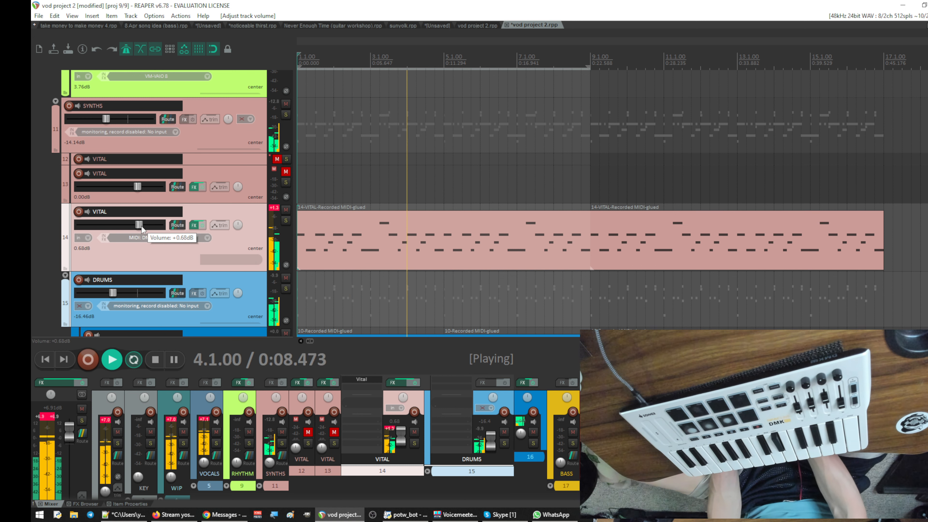
- Disarm recording on track 8, listen to its take against the synth and drum tracks, and stop playback
scroll(432, 214, "up", 10)
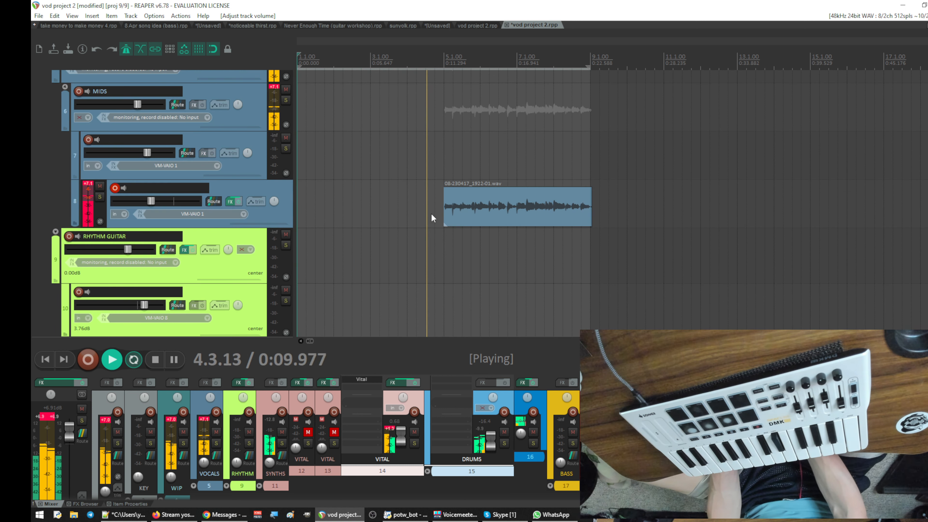
left_click(115, 188)
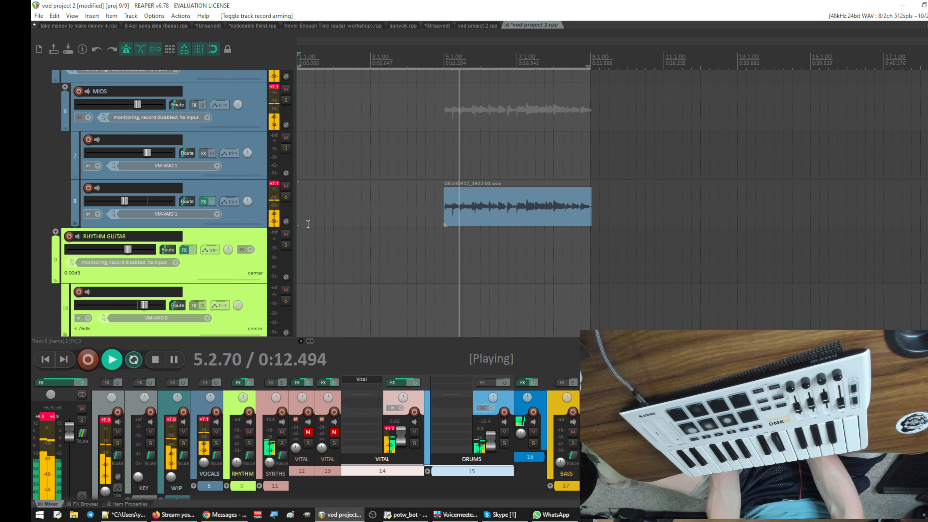
scroll(318, 223, "down", 6)
scroll(335, 228, "up", 6)
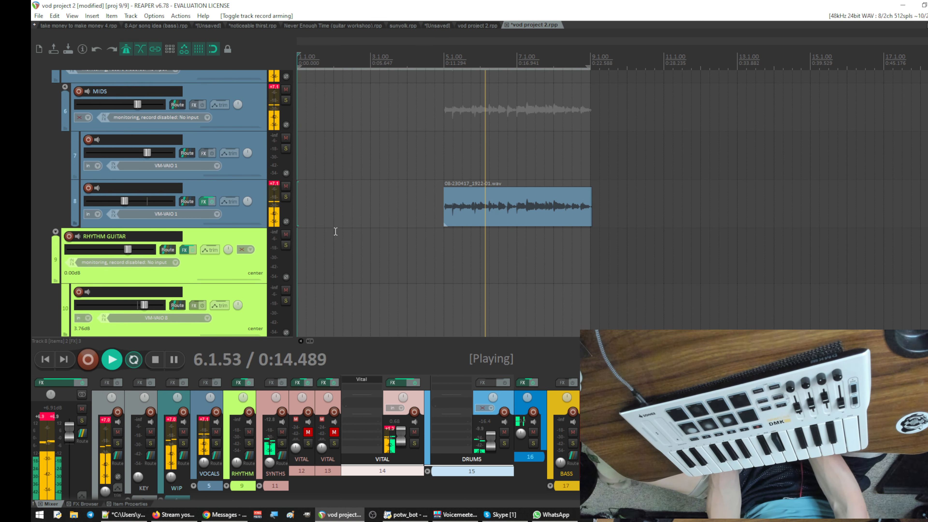
scroll(335, 231, "down", 3)
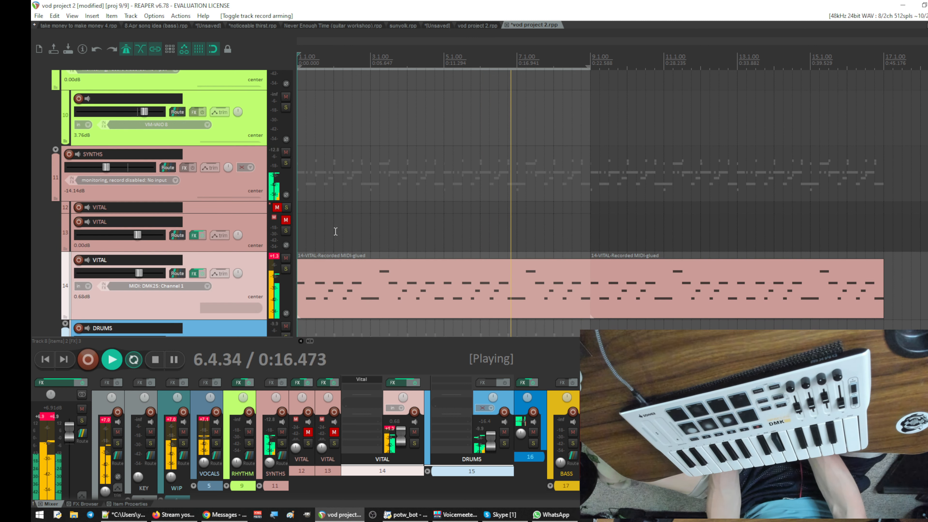
scroll(335, 231, "down", 3)
scroll(335, 231, "up", 1)
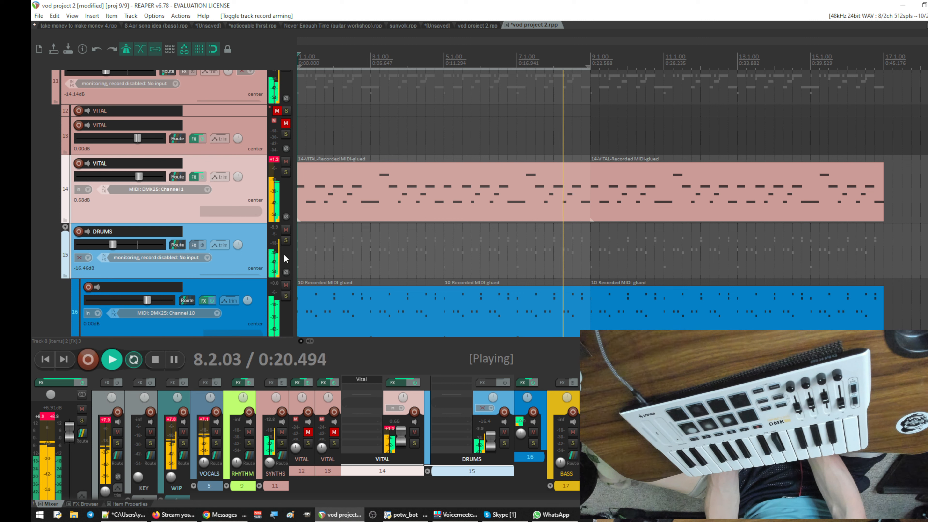
key("space")
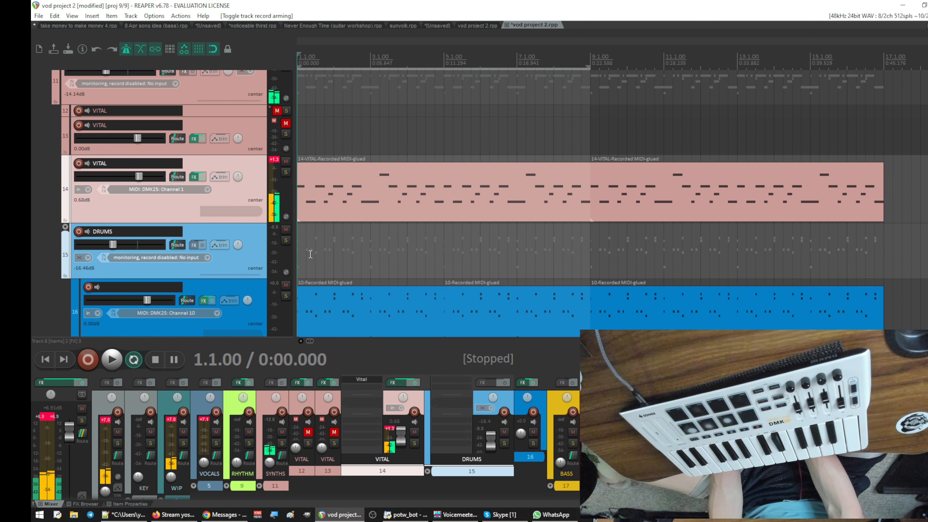
- Inspect the MONSTER Drum plug-in in track 16's effects chain and close its window
scroll(411, 278, "down", 1)
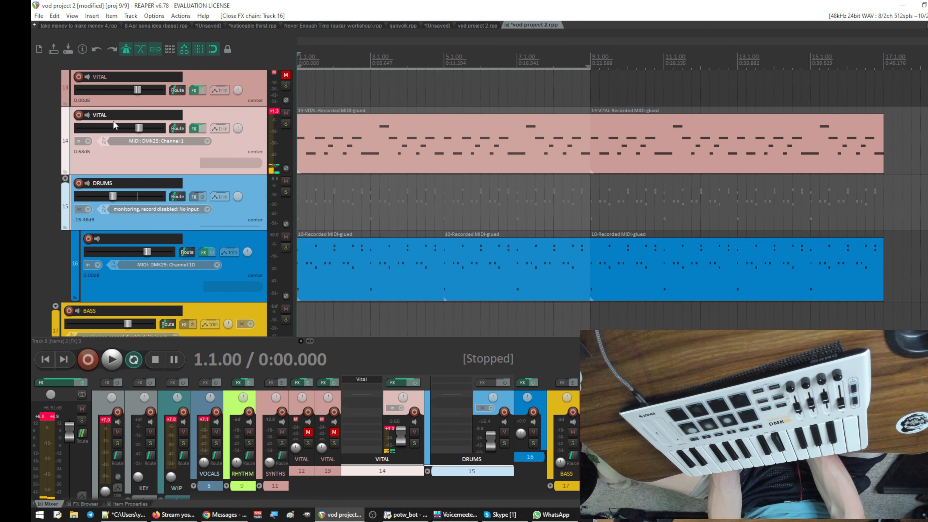
left_click(201, 252)
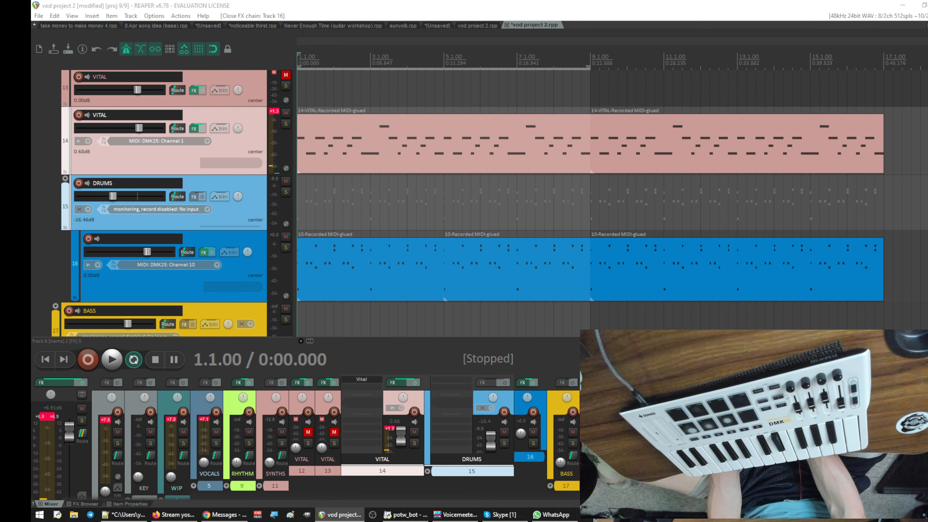
left_click_drag(146, 0, 611, 170)
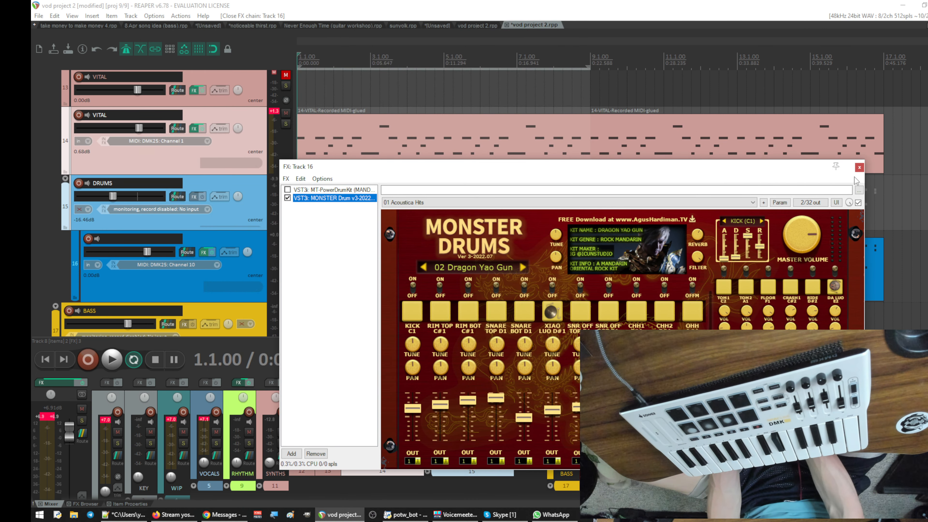
left_click(861, 168)
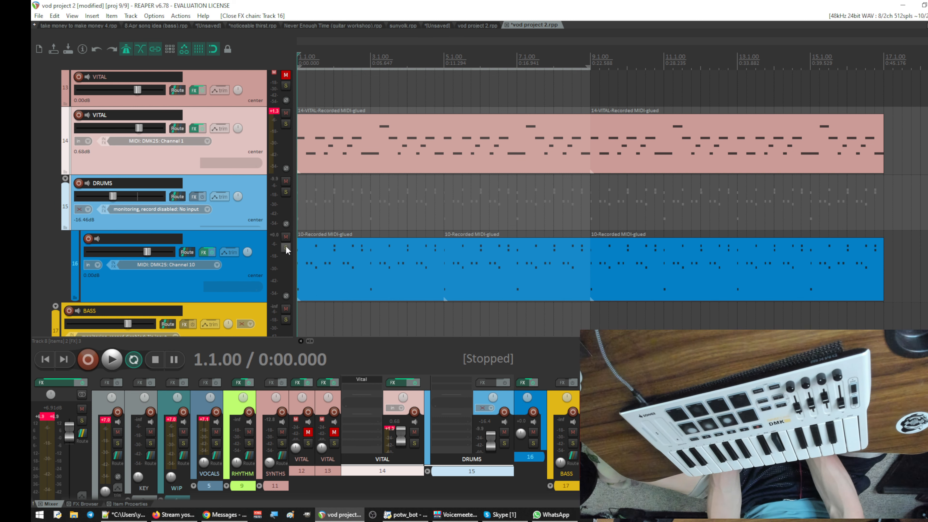
- Mute drum track 16 and play bars 1 to 9 without the drums
left_click(286, 237)
scroll(377, 224, "up", 3)
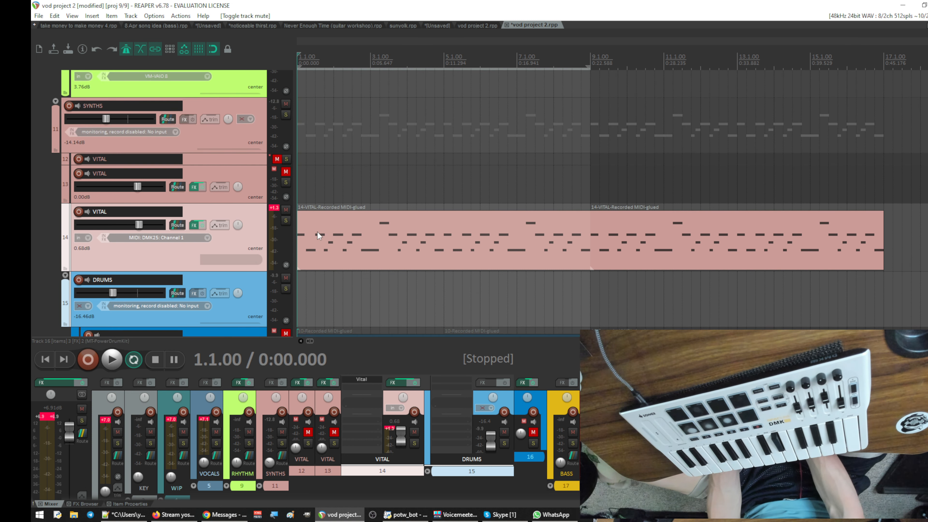
key("space")
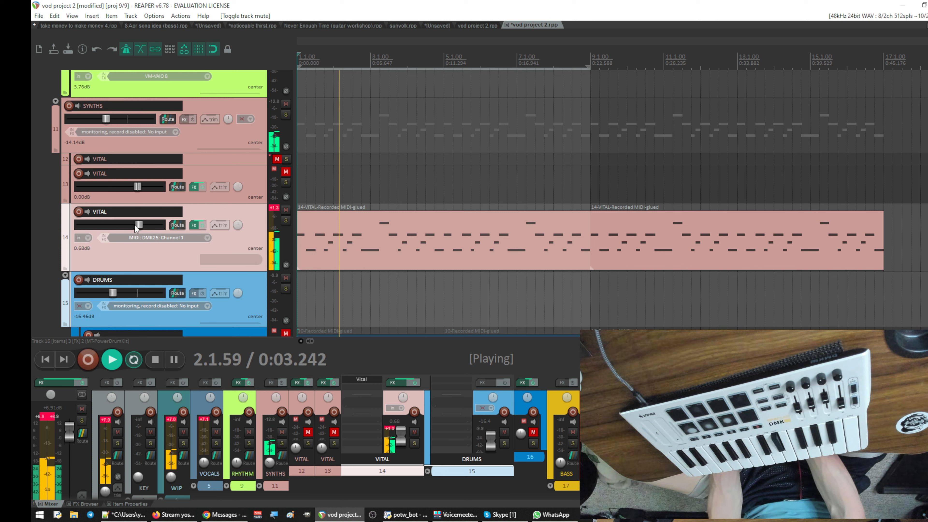
- Raise VITAL track 14's volume to 4.58 dB, bring DRUMS back down to about -16 dB, and stop playback
left_click_drag(135, 224, 142, 225)
left_click(235, 282)
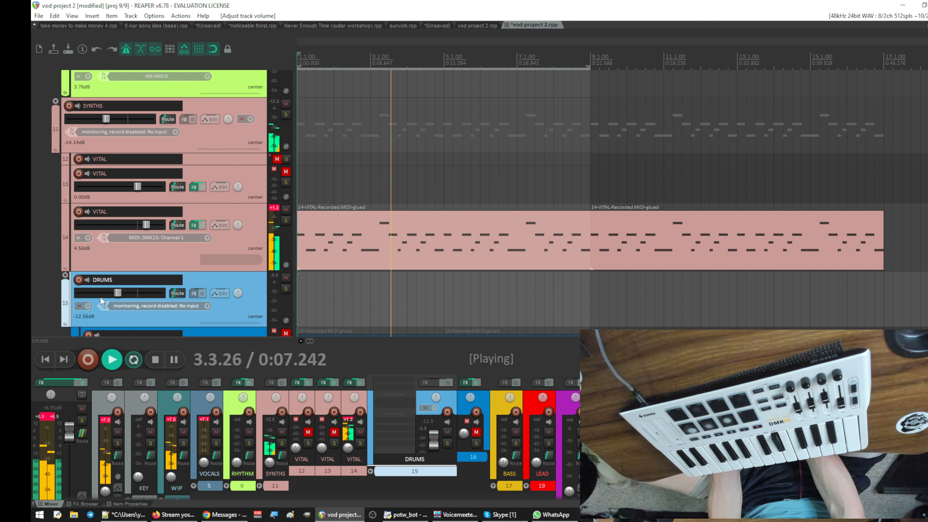
left_click_drag(118, 293, 114, 293)
left_click(246, 212)
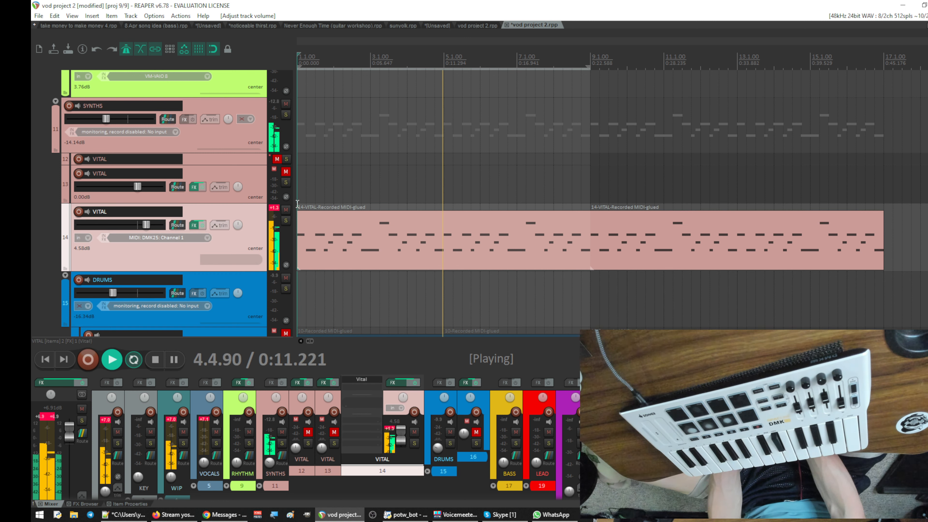
key("space")
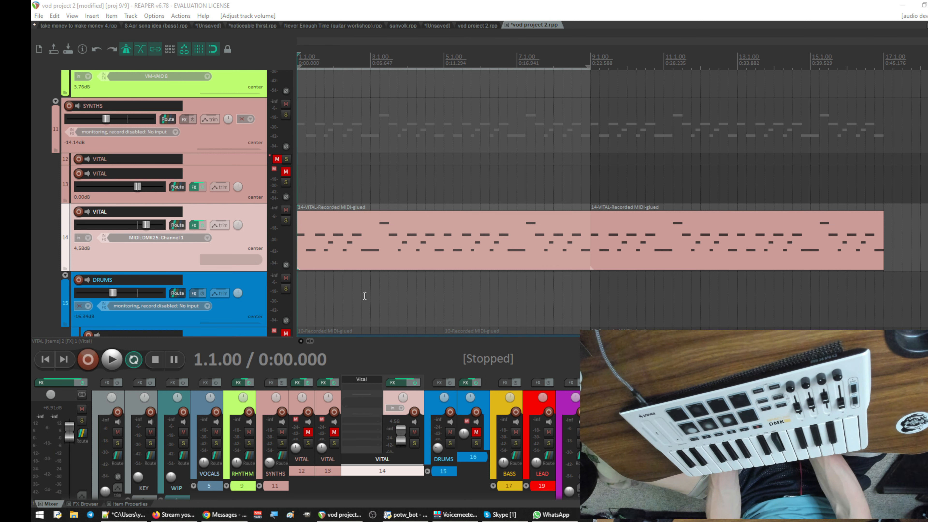
scroll(365, 295, "up", 5)
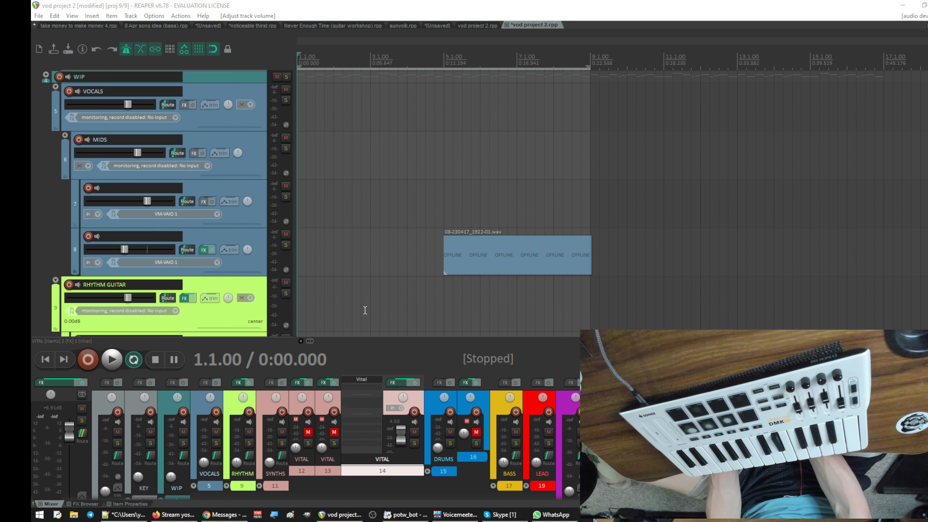
- Arm track 8 briefly to check its input signal, and disarm it
left_click(87, 237)
right_click(98, 238)
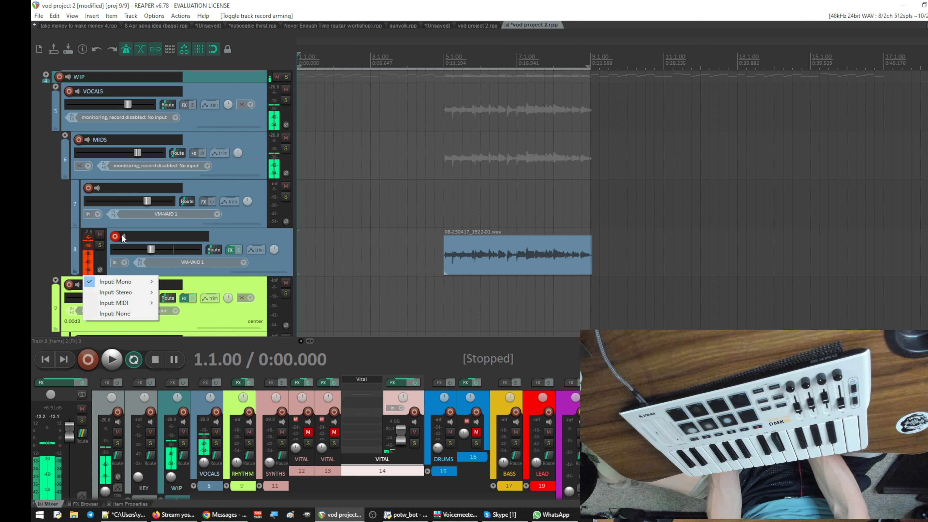
left_click(114, 237)
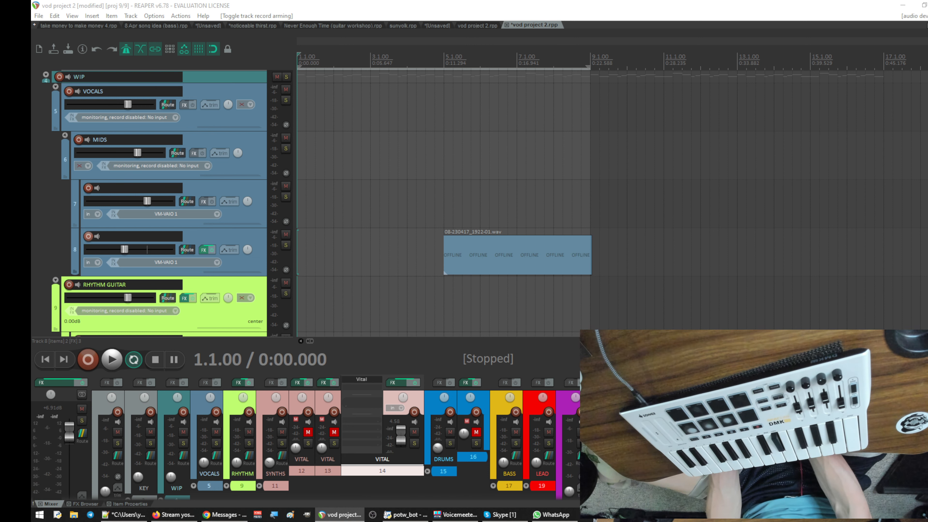
- Switch to Voicemeeter Potato, set Hardware Input 4's fader gain to 2.3, route it to output A1, and move the mixer off the screen
left_click_drag(32, 7, 544, 96)
left_click_drag(396, 361, 396, 348)
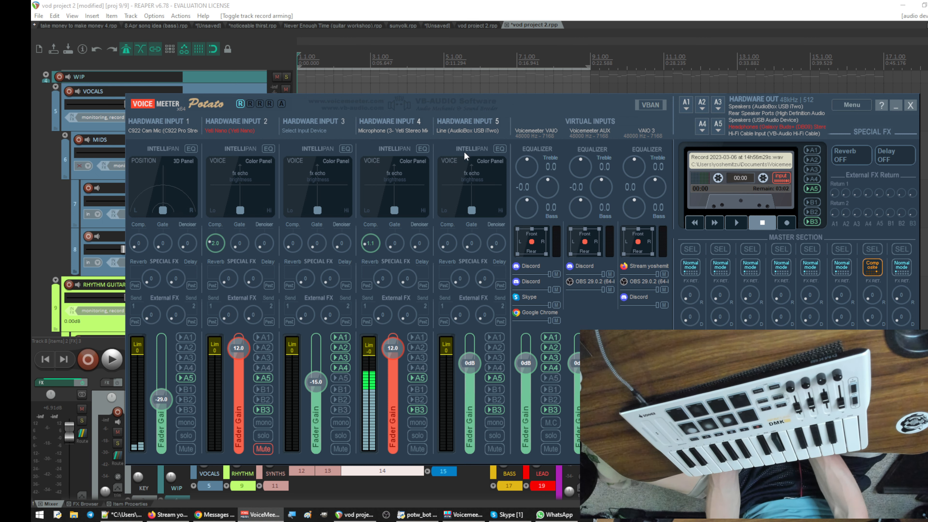
left_click_drag(541, 106, 32, 7)
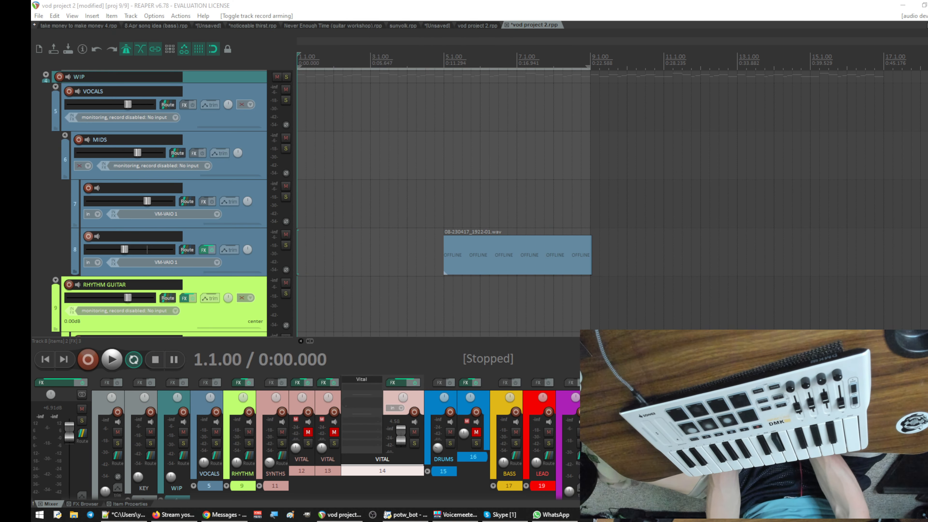
left_click_drag(31, 135, 546, 86)
left_click(424, 322)
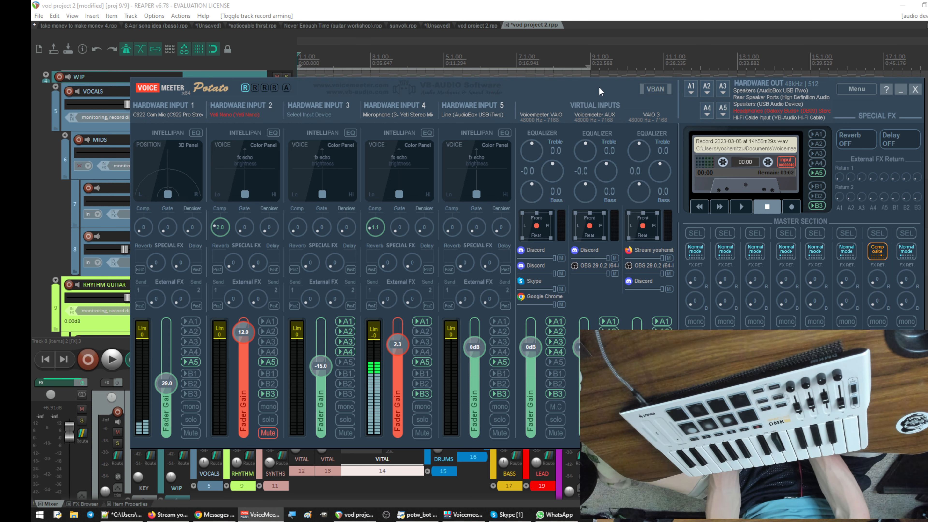
left_click_drag(599, 90, 117, 0)
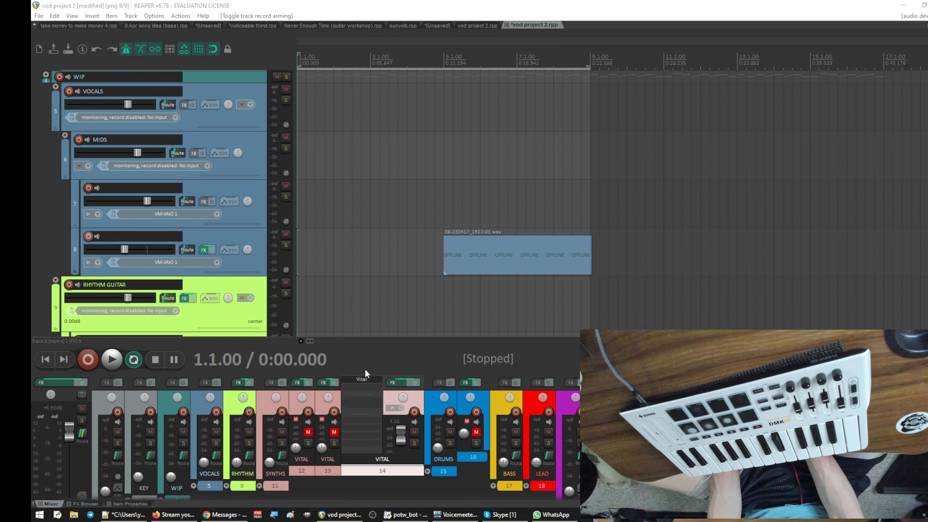
- Play the bars 1 to 9 loop, solo VITAL track 14 to hear it alone, and release the solo
scroll(409, 210, "down", 5)
key("space")
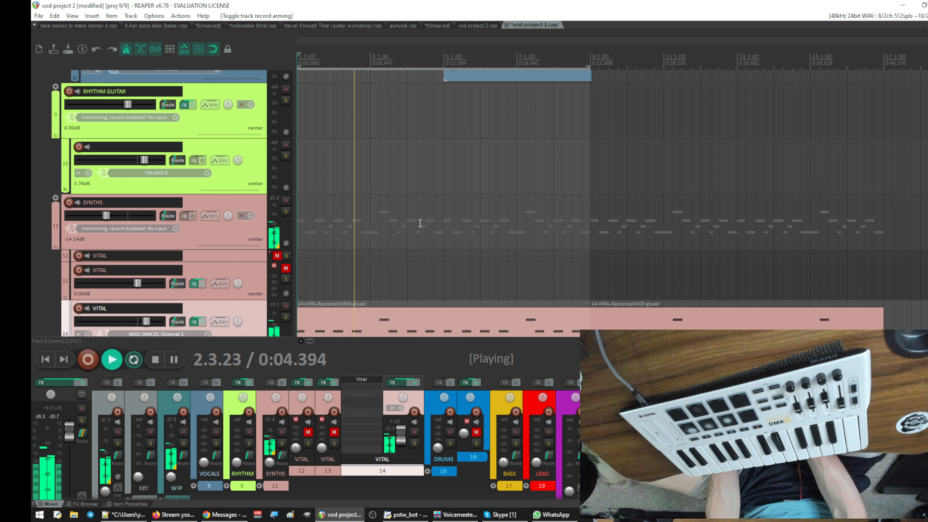
scroll(404, 212, "down", 5)
scroll(420, 223, "up", 1)
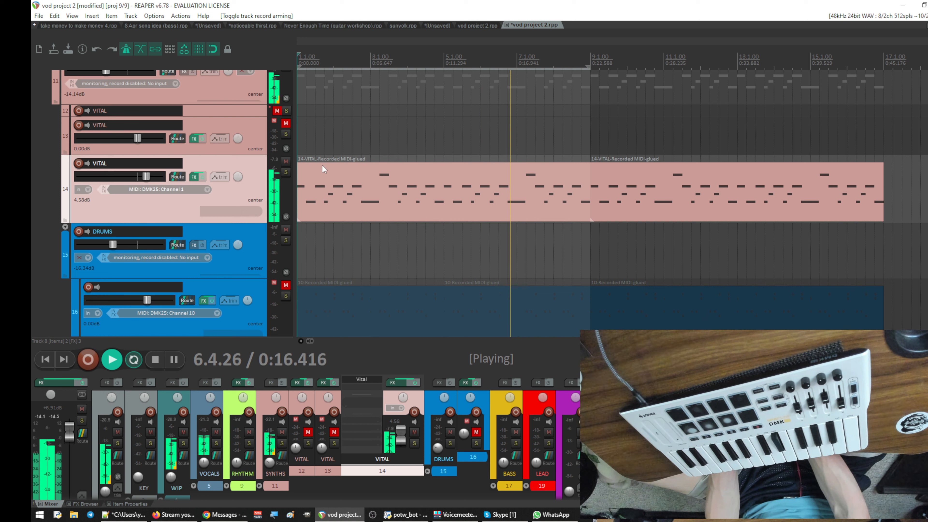
left_click(286, 172)
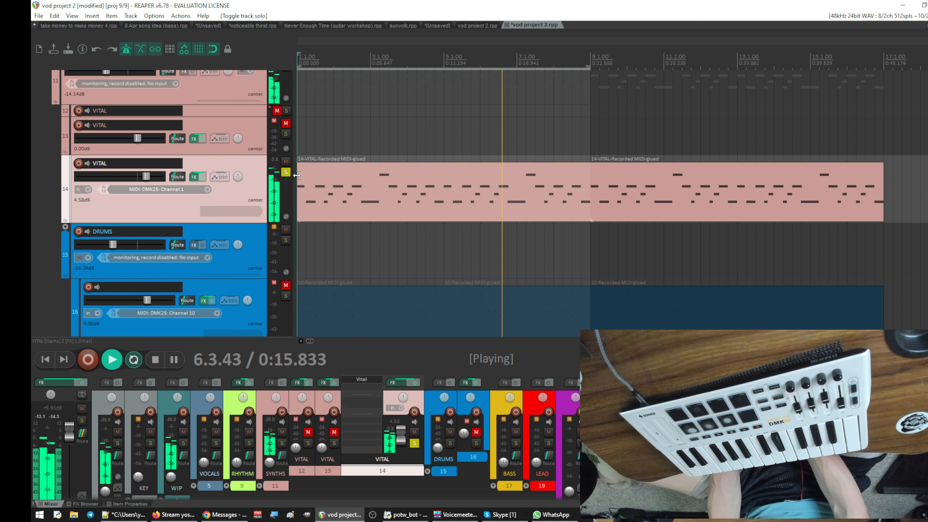
left_click(288, 172)
- Inspect track 16's MONSTER Drum kit in an enlarged effects window, and restore the window's size
scroll(368, 204, "down", 4)
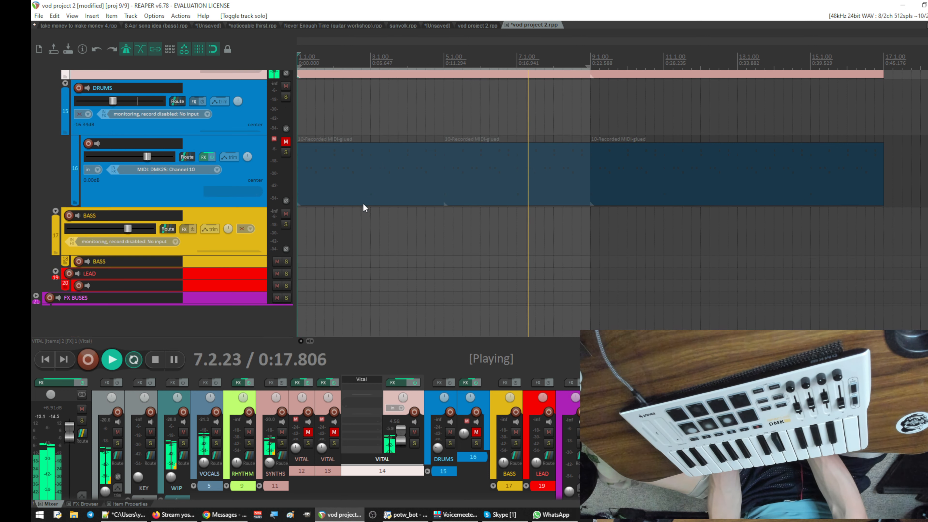
left_click(203, 157)
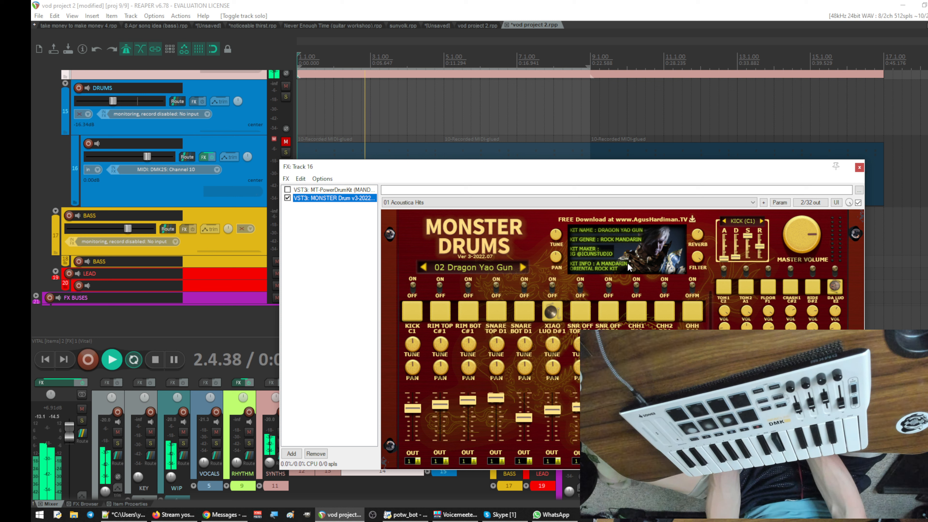
double_click(626, 164)
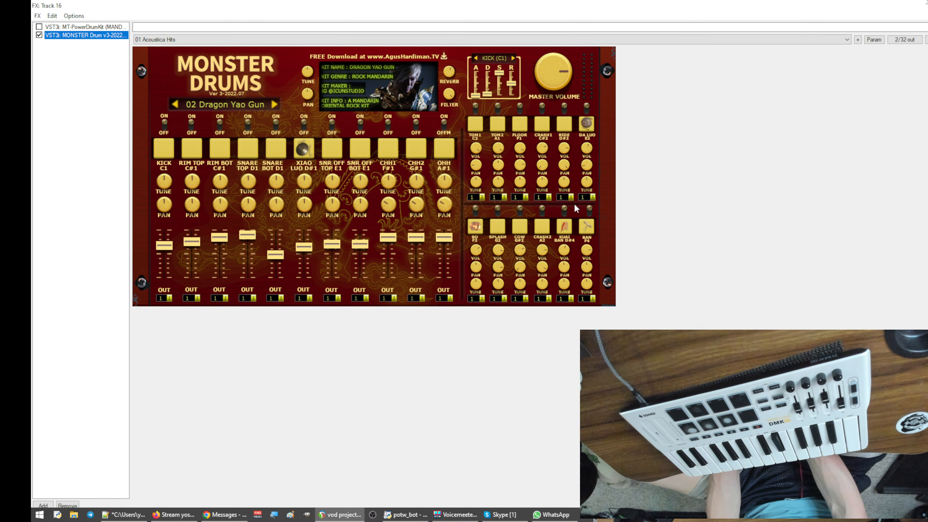
double_click(434, 9)
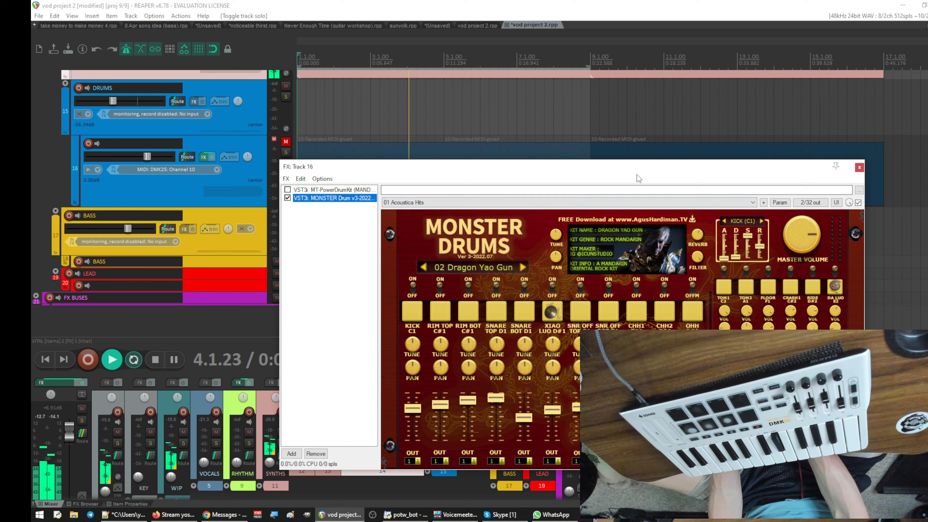
- Unmute drum track 16 and close its effects chain window
left_click(284, 140)
left_click_drag(388, 170, 404, 185)
left_click(874, 182)
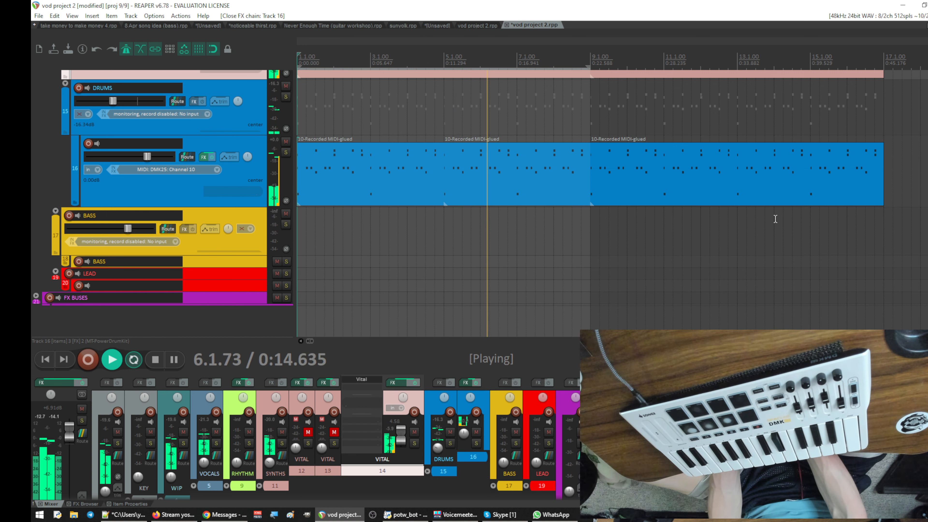
- Listen to the bars 1 to 9 loop with the drums while reviewing the audio, synth and drum tracks, and stop playback
scroll(684, 265, "up", 3)
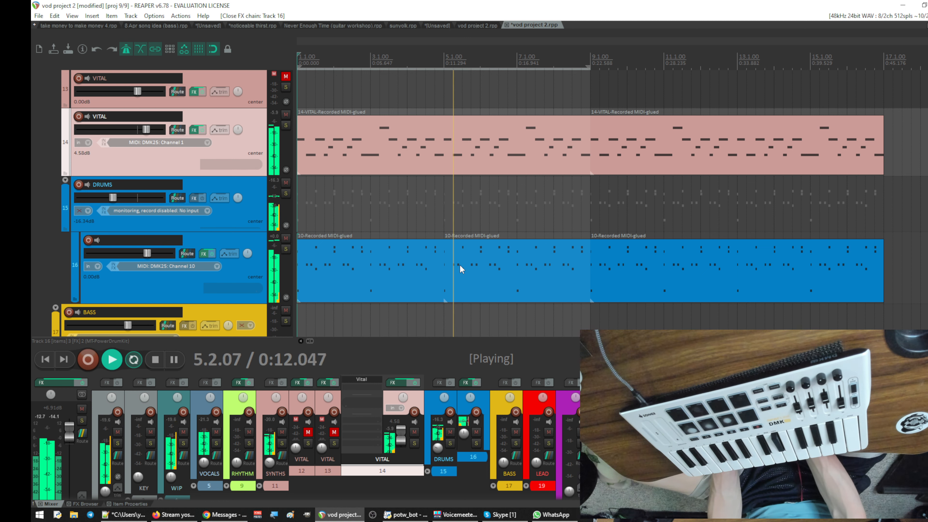
scroll(459, 265, "up", 8)
scroll(459, 269, "down", 2)
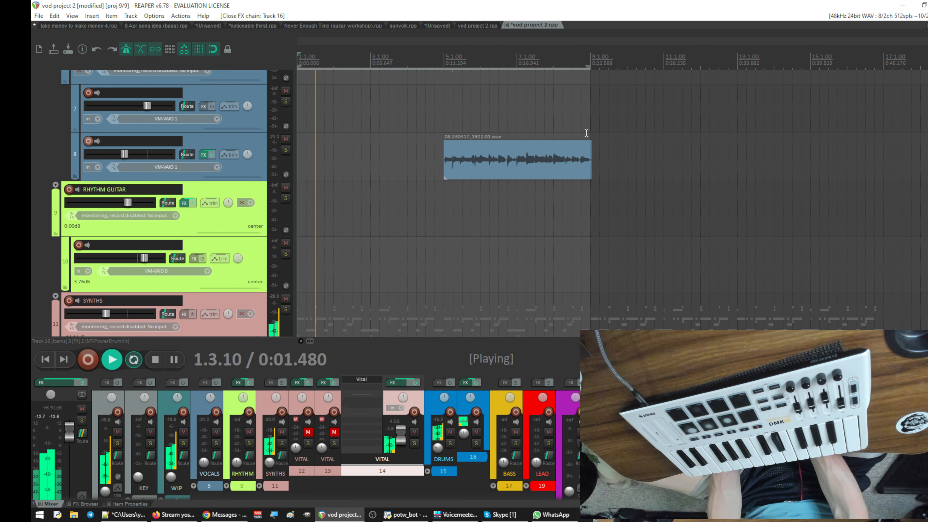
scroll(570, 176, "down", 6)
scroll(580, 183, "up", 4)
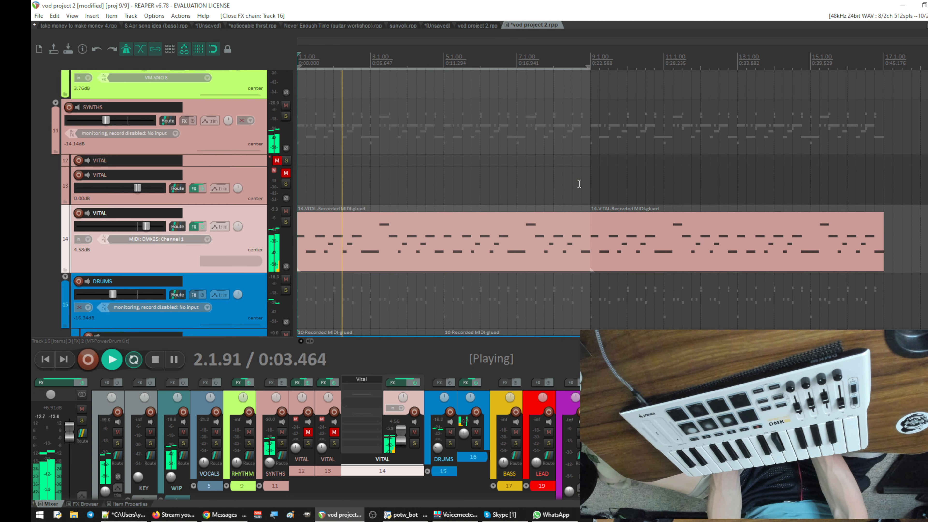
scroll(529, 194, "down", 4)
scroll(486, 205, "up", 1)
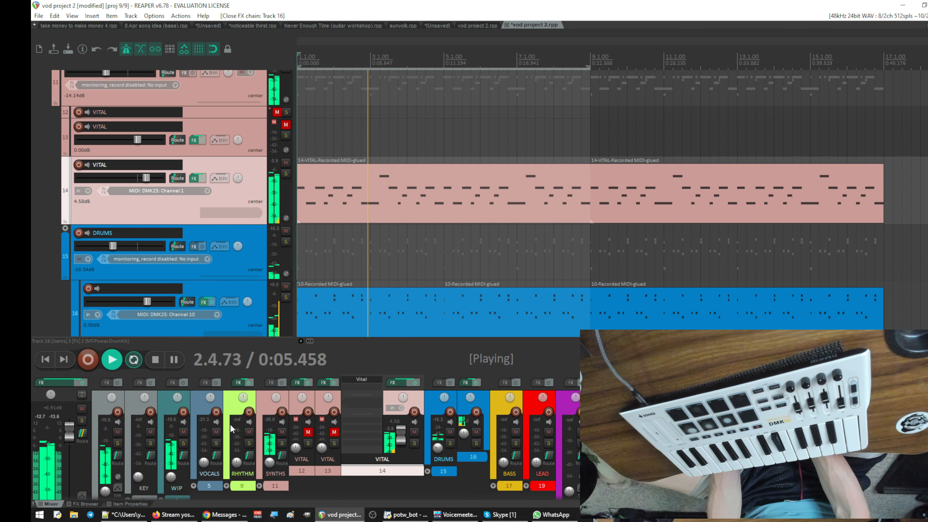
key("space")
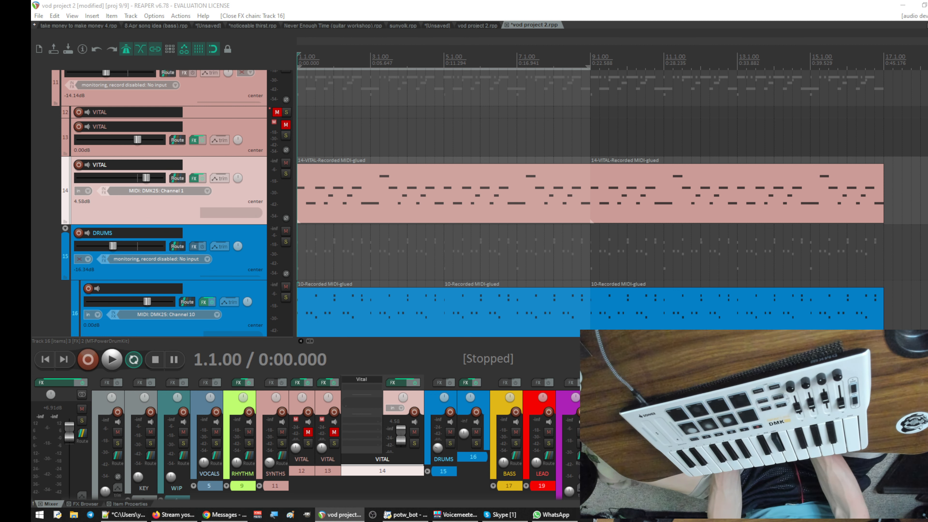
- Bring in the Google Photos video in Chrome, replay a passage of it, and move the window off the screen
left_click_drag(32, 116, 440, 72)
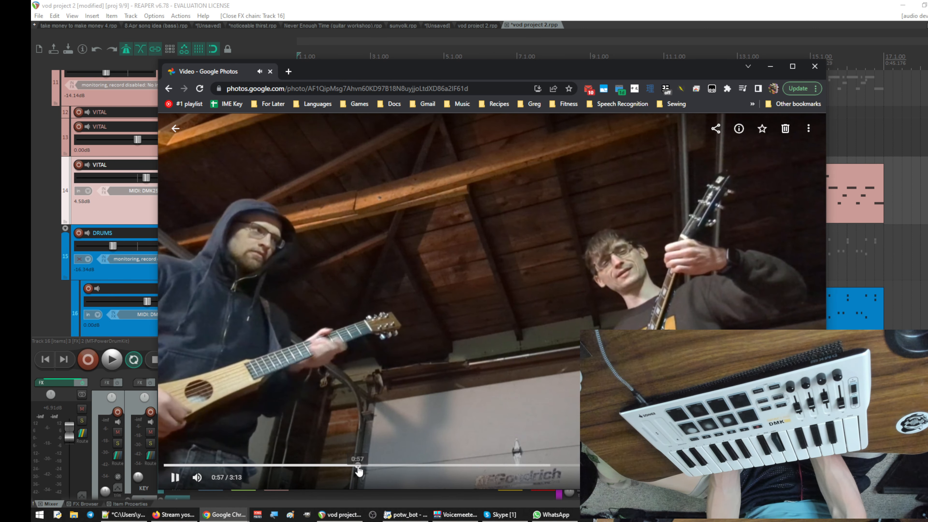
left_click(360, 465)
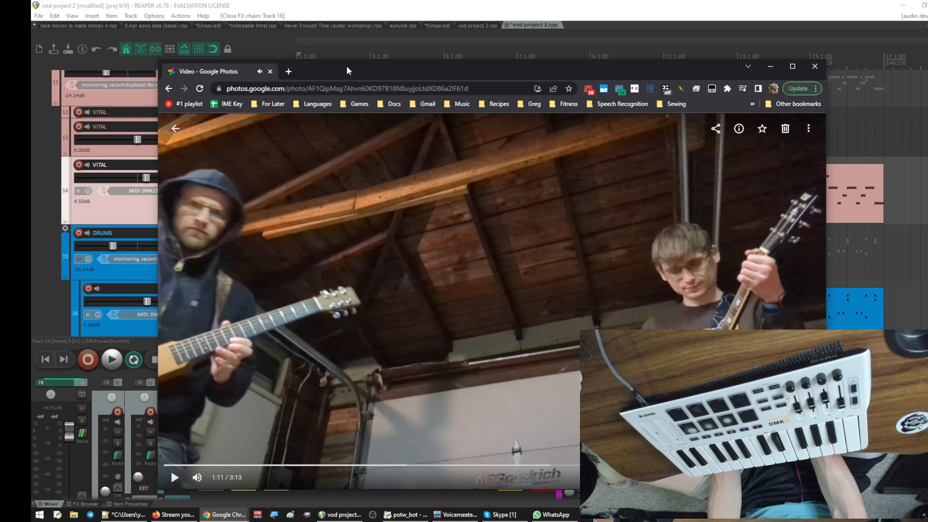
left_click_drag(347, 66, 0, 108)
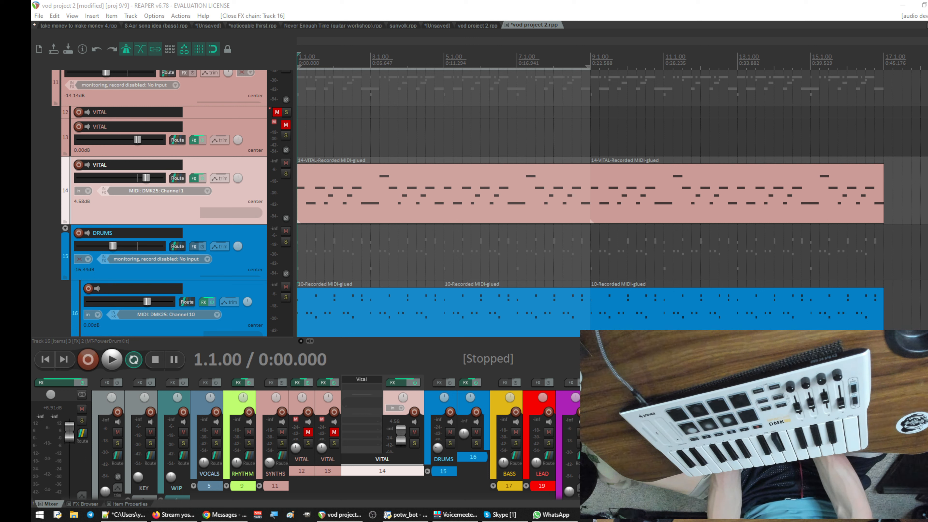
left_click(432, 358)
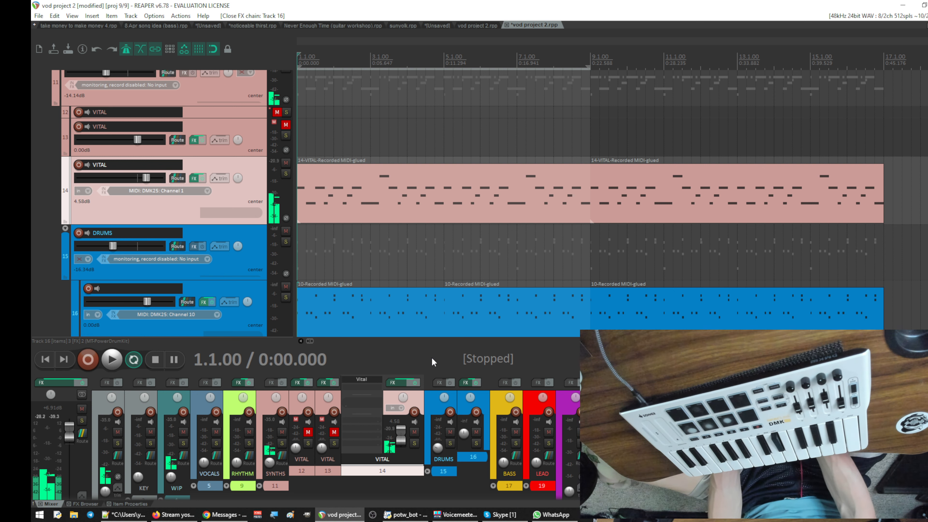
scroll(451, 286, "down", 2)
scroll(444, 276, "up", 3)
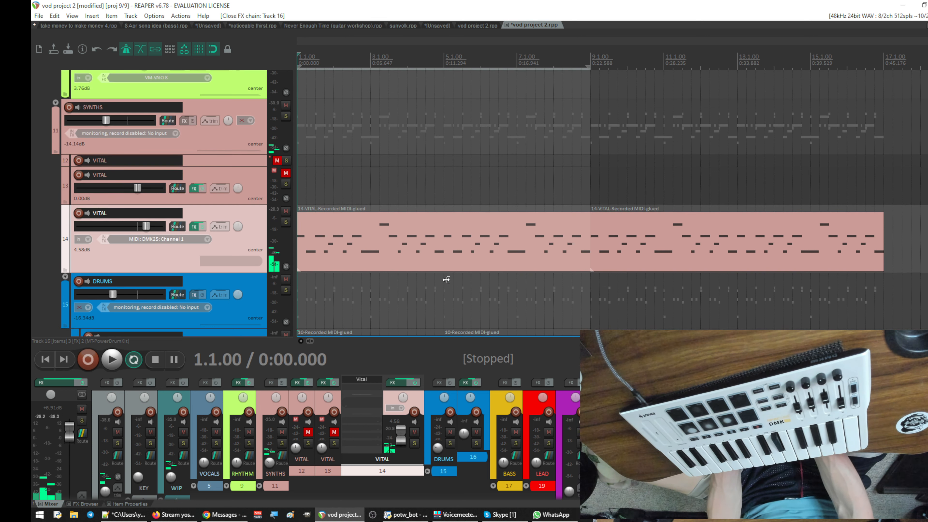
scroll(446, 280, "down", 1)
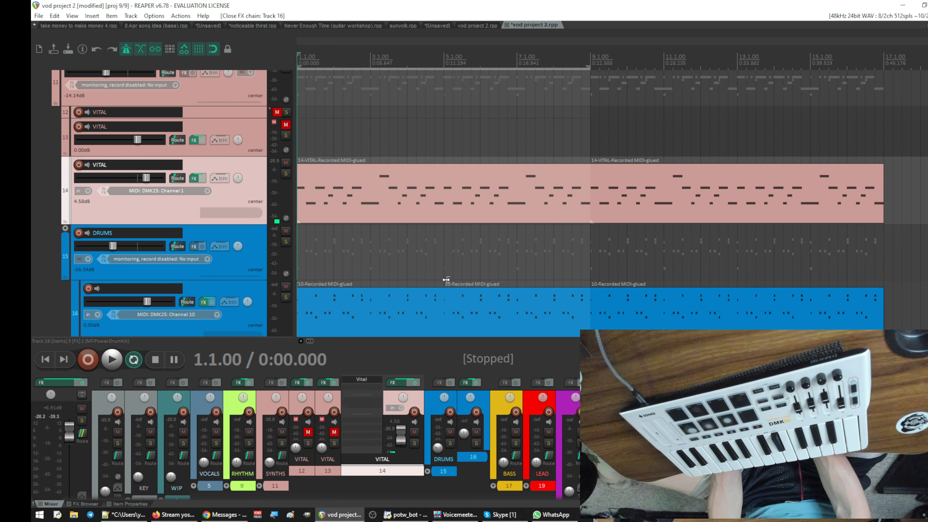
scroll(447, 279, "up", 1)
scroll(447, 280, "down", 1)
scroll(446, 280, "up", 5)
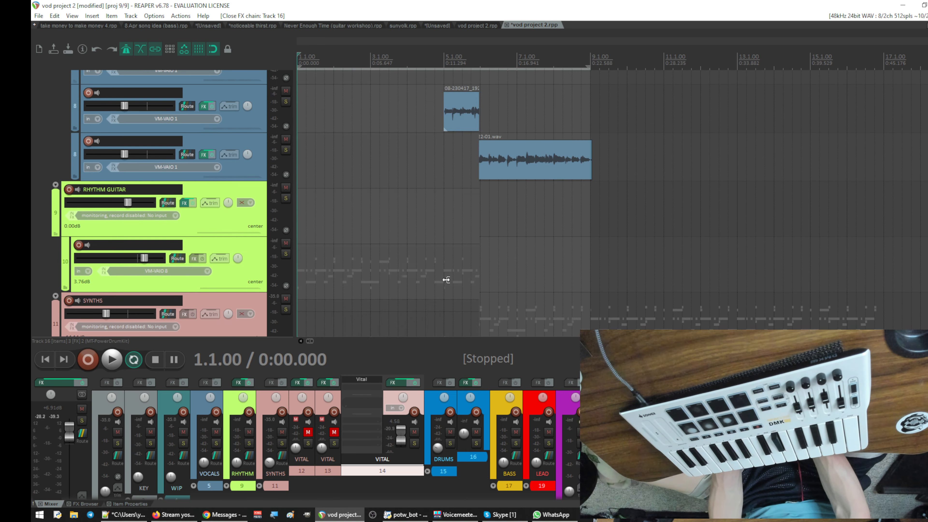
scroll(501, 241, "down", 3)
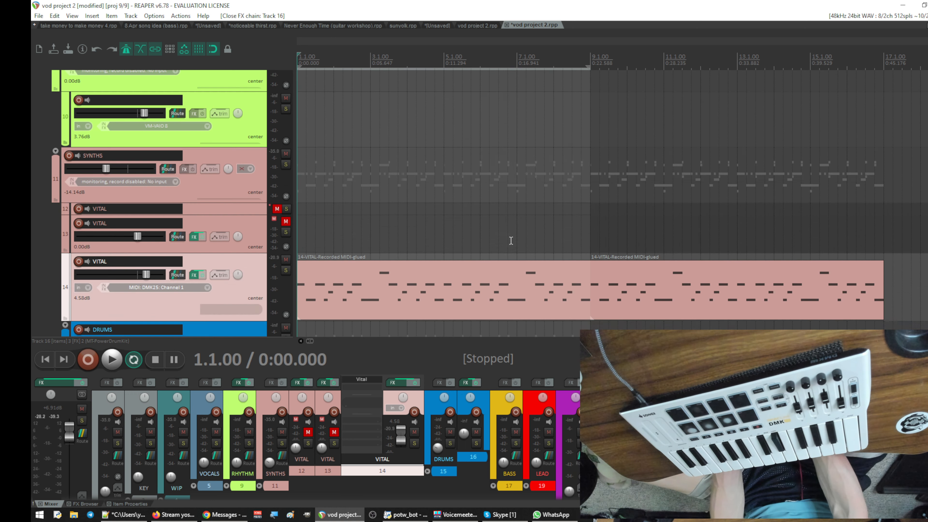
scroll(509, 239, "up", 4)
scroll(568, 219, "down", 4)
scroll(558, 252, "up", 4)
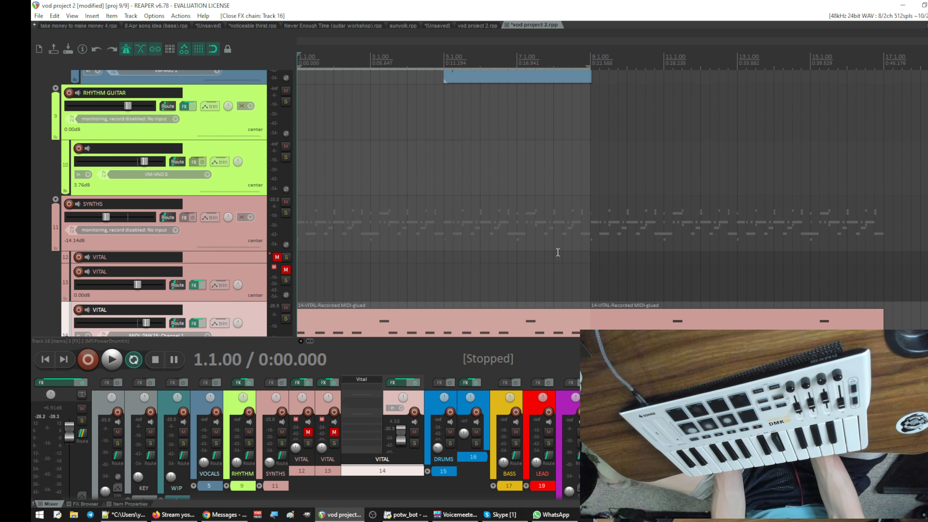
- Replay the bars 1 to 9 loop, compare the track 8 take with the VITAL and drum parts, and stop playback
key("space")
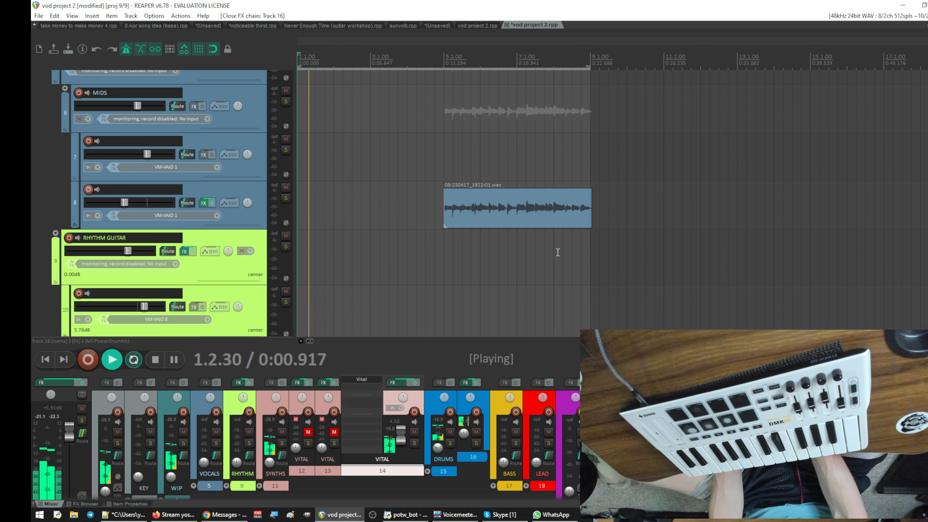
scroll(558, 252, "down", 4)
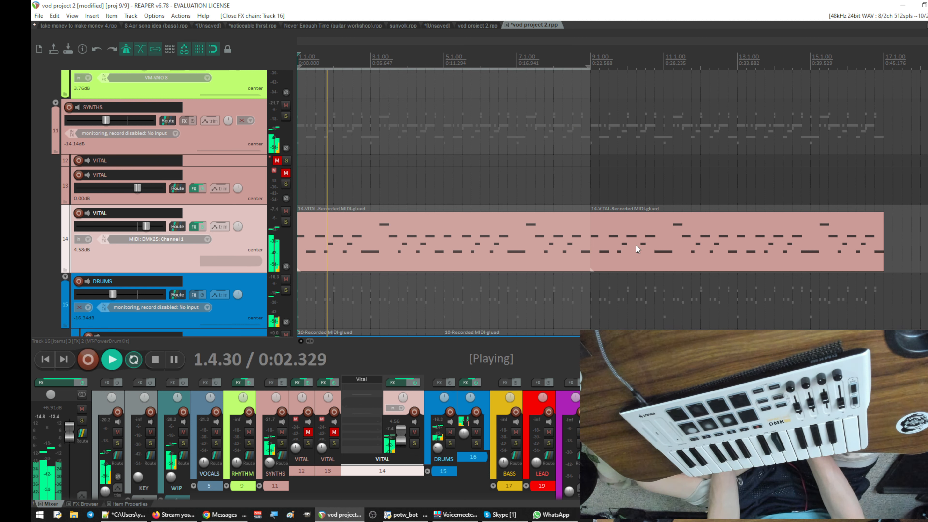
scroll(633, 241, "up", 5)
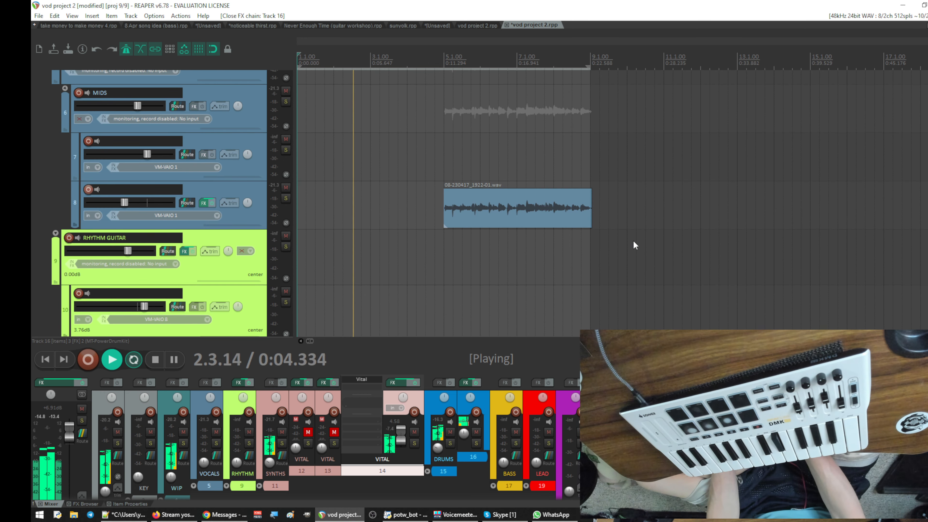
scroll(632, 240, "down", 3)
scroll(633, 240, "down", 1)
scroll(632, 240, "up", 3)
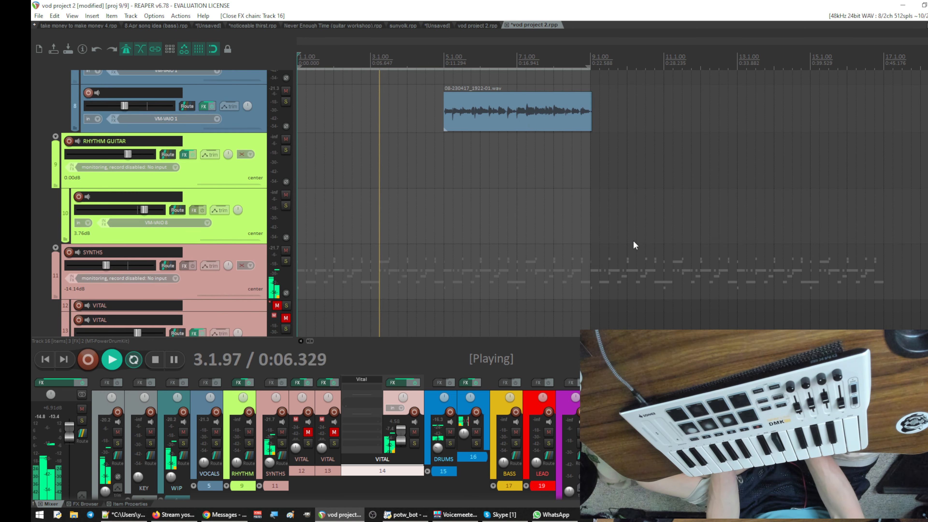
scroll(633, 240, "down", 8)
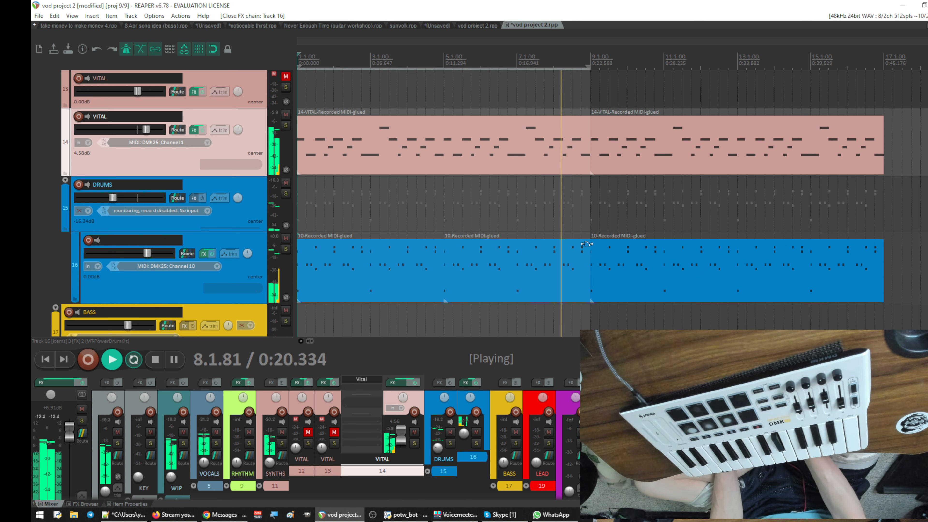
scroll(613, 236, "up", 10)
key("space")
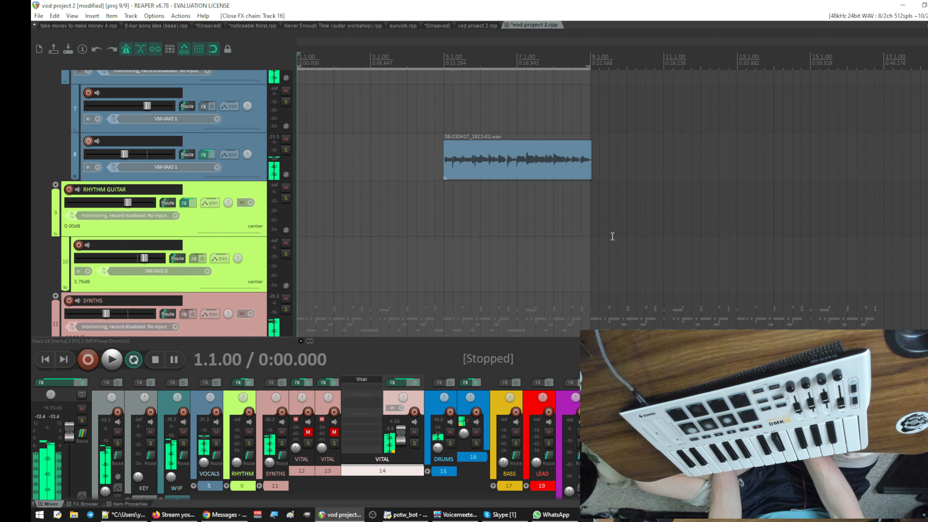
scroll(611, 234, "down", 12)
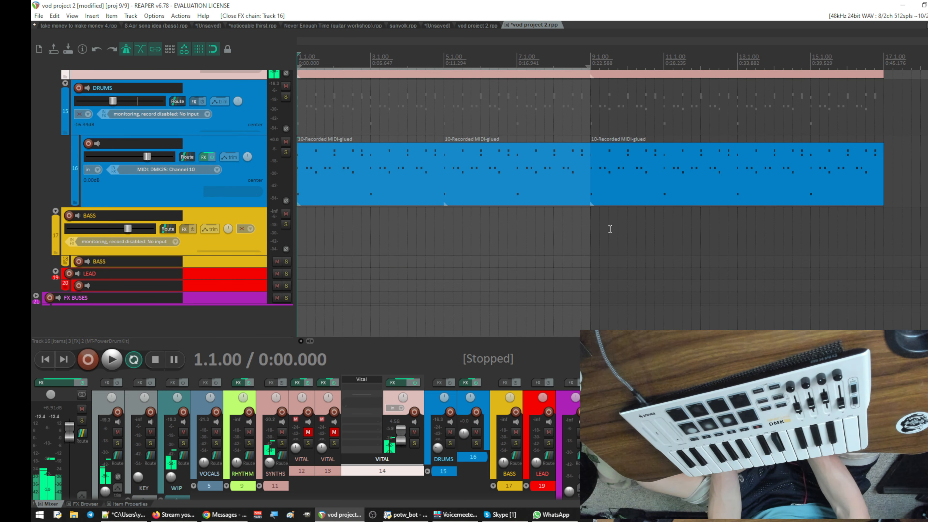
- Place the edit cursor at bar 9 and set the time selection to bars 9 through 17
scroll(609, 229, "up", 8)
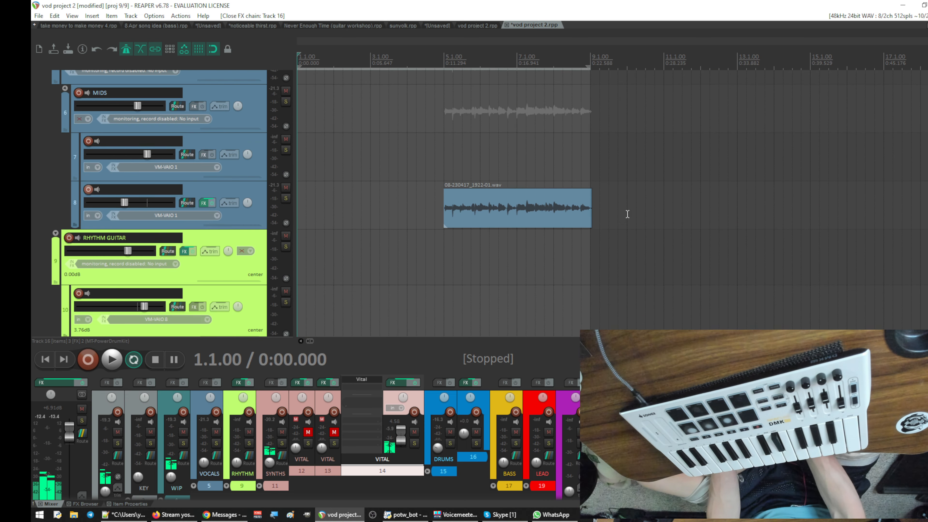
left_click(588, 209)
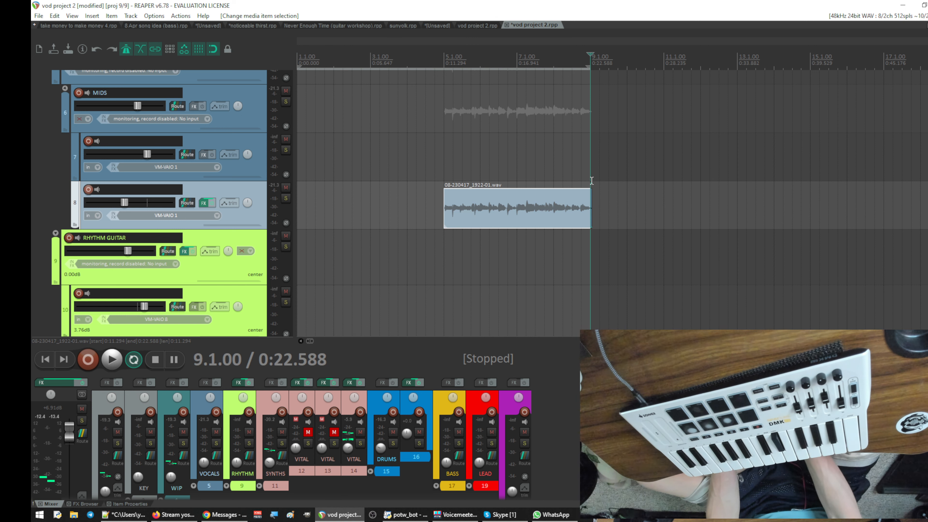
scroll(599, 187, "down", 10)
scroll(608, 192, "up", 5)
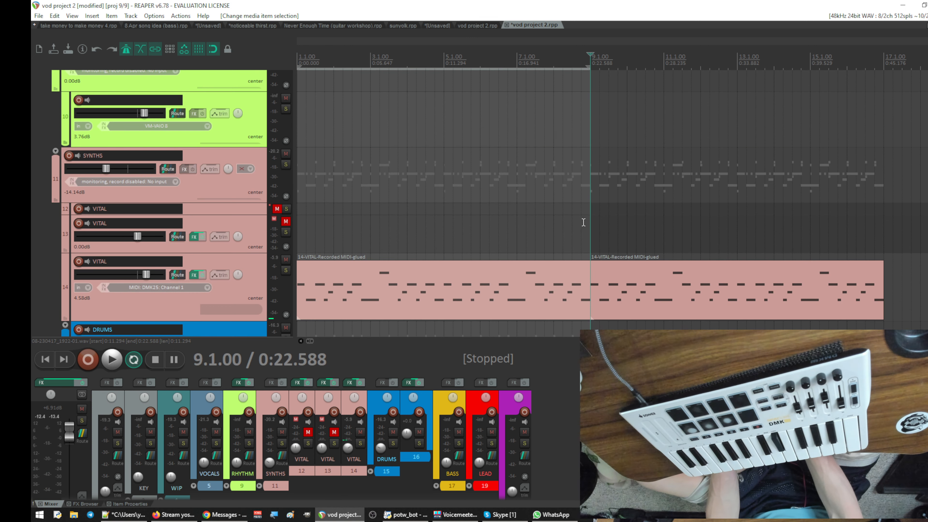
left_click_drag(591, 224, 882, 231)
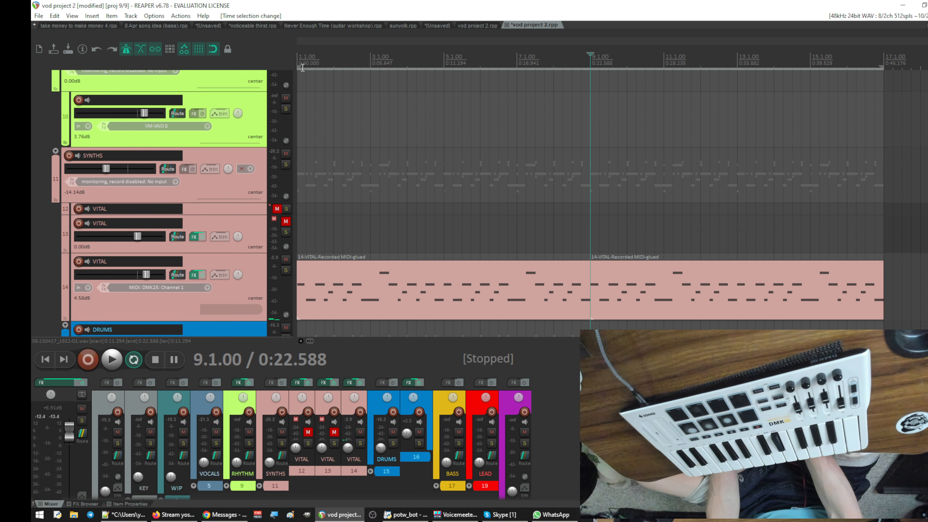
left_click_drag(297, 70, 587, 105)
scroll(599, 256, "up", 5)
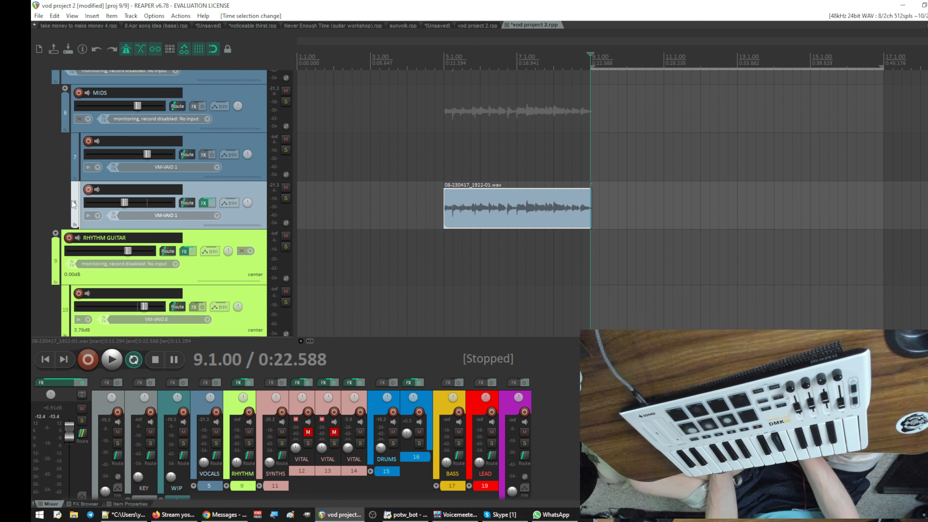
- Record-arm track 8 and record a new audio take from bar 9 until just past bar 13
left_click(88, 190)
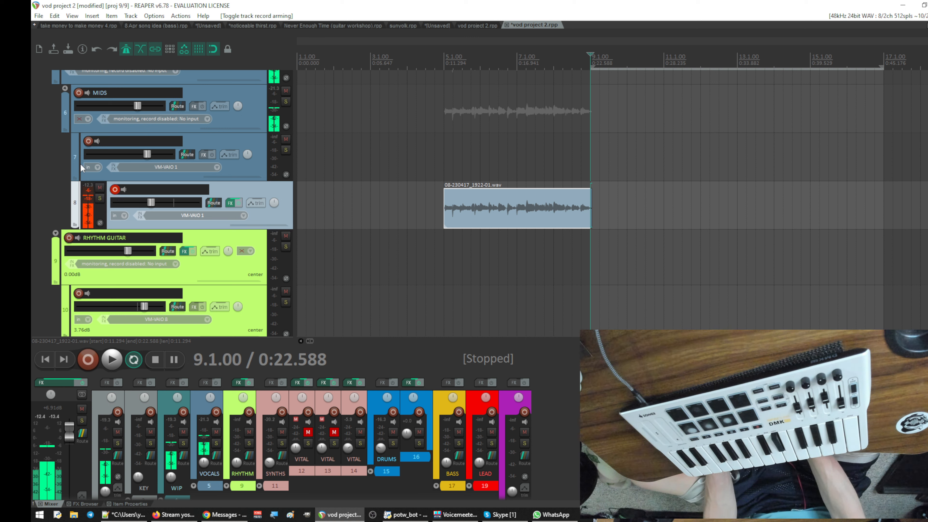
left_click(115, 189)
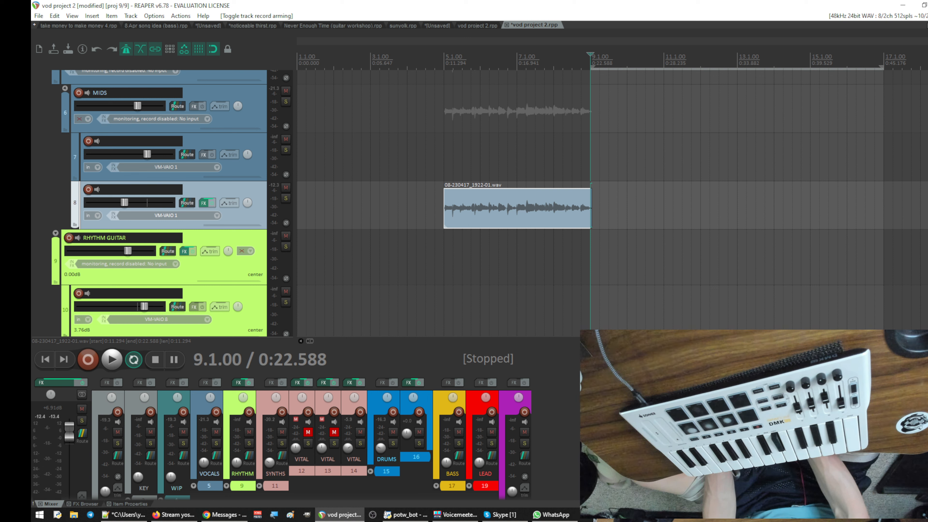
left_click(89, 191)
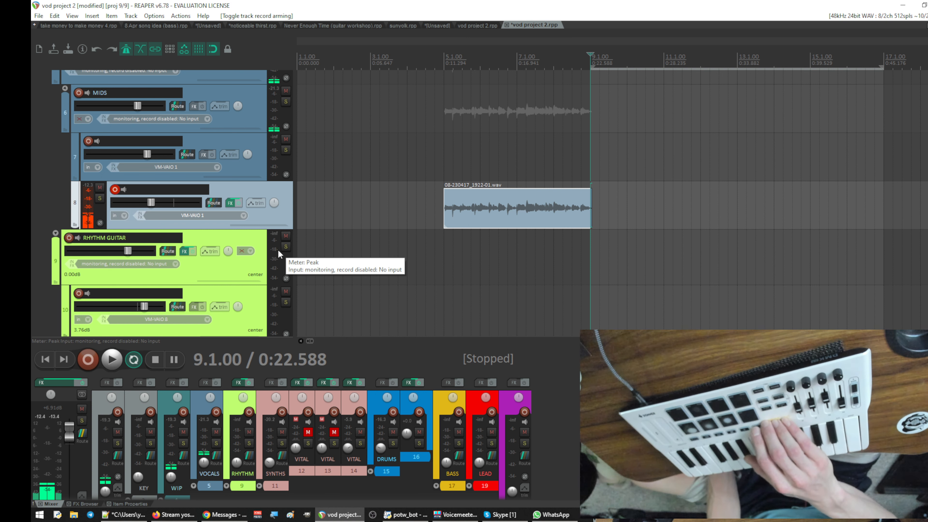
key("ctrl+r")
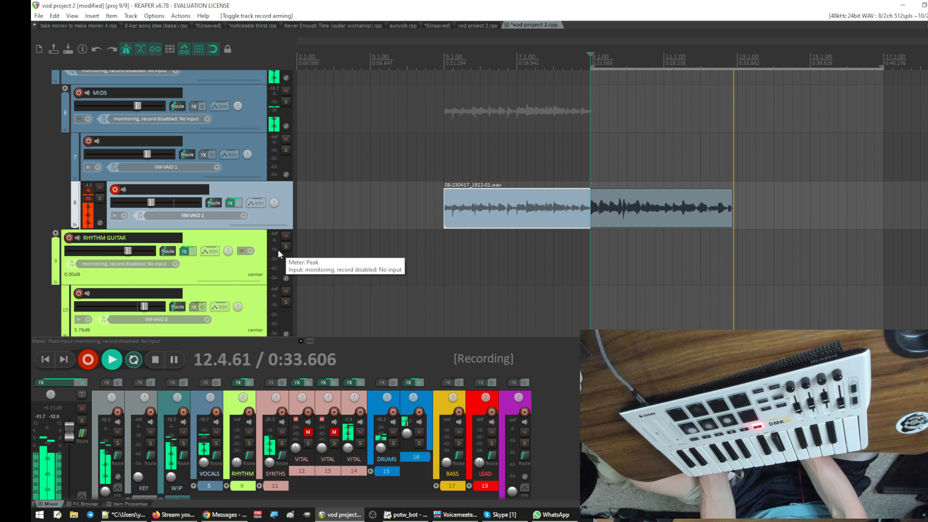
key("space")
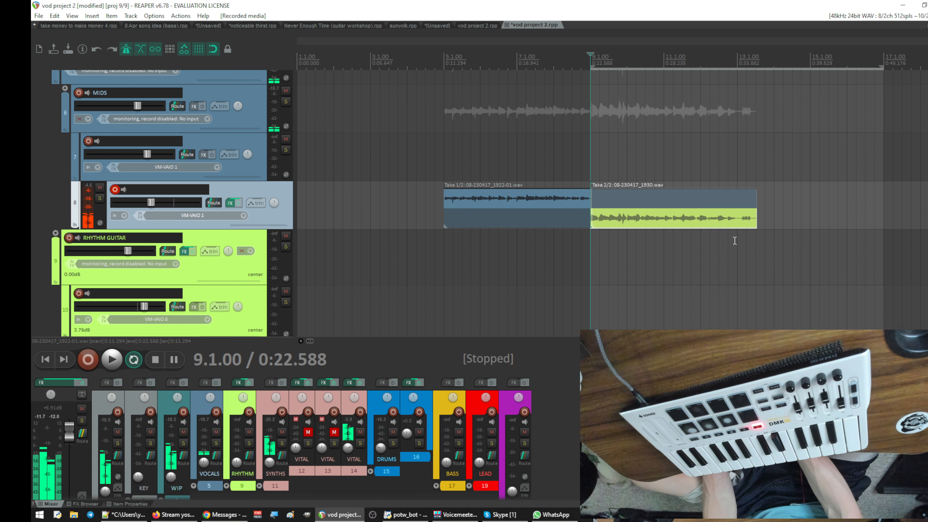
- Split off the part of the new track 8 recording past bar 13 and delete it
left_click_drag(739, 245, 758, 240)
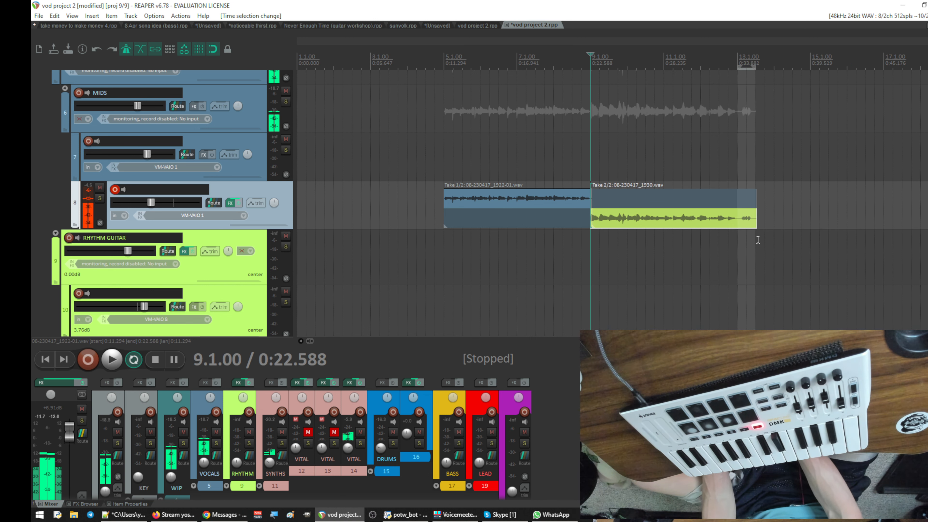
key("shift+s")
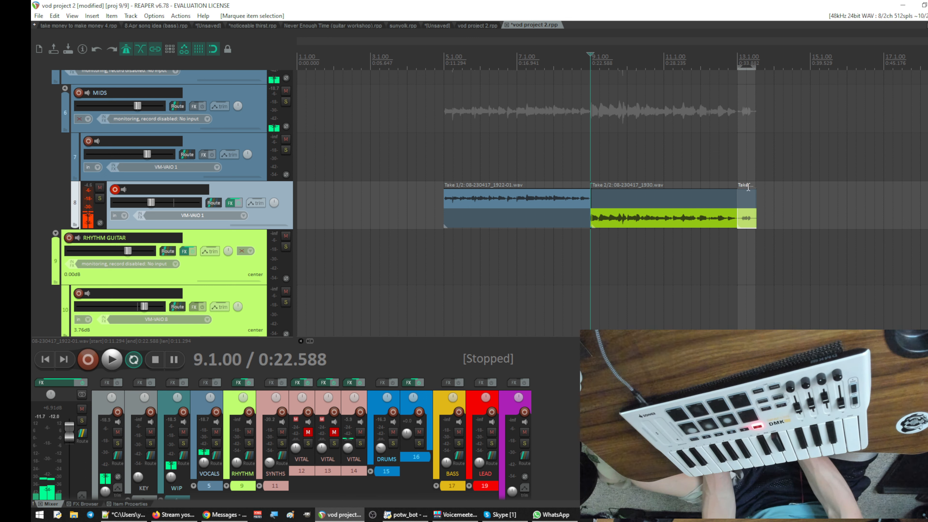
key("Delete")
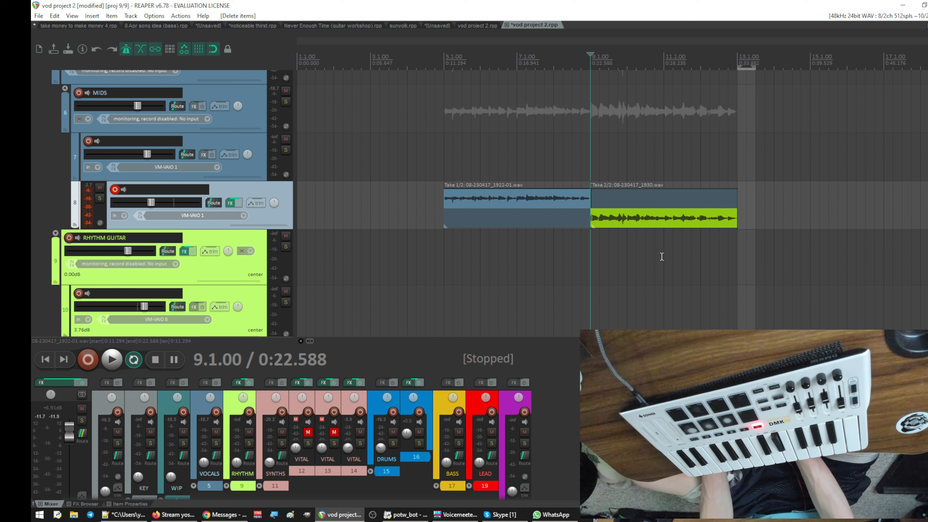
- Play the new track 8 recording from bar 9 with the backing parts, and stop playback
left_click(592, 252)
key("space")
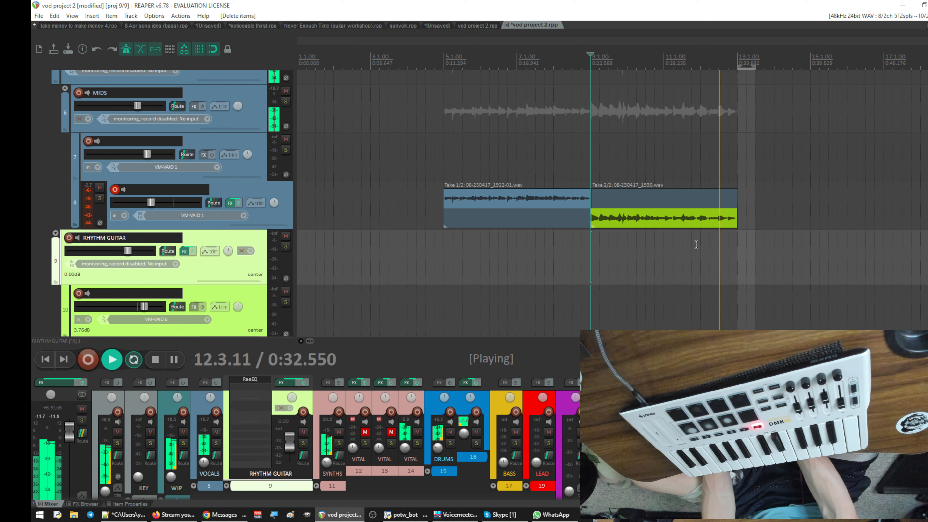
key("space")
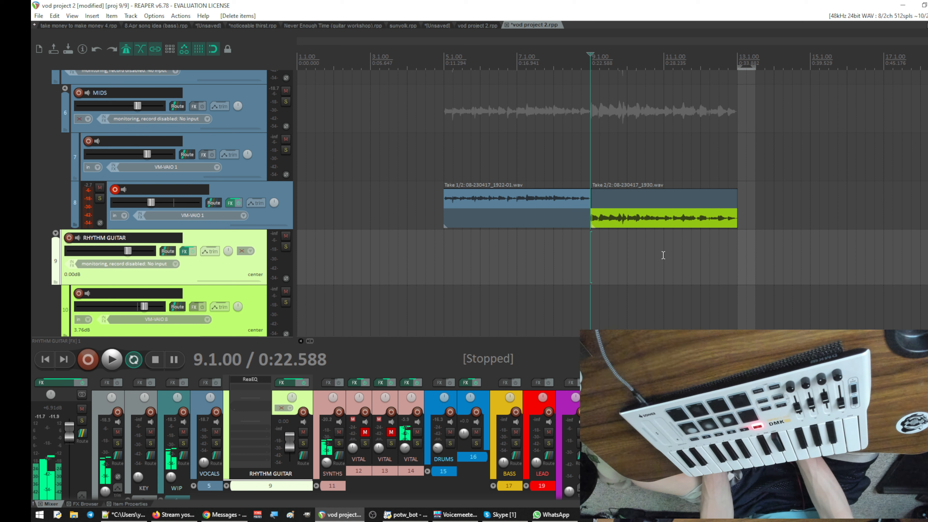
- Set the time selection to bars 11 through 13 and place the edit cursor at bar 11
left_click_drag(663, 256, 737, 259)
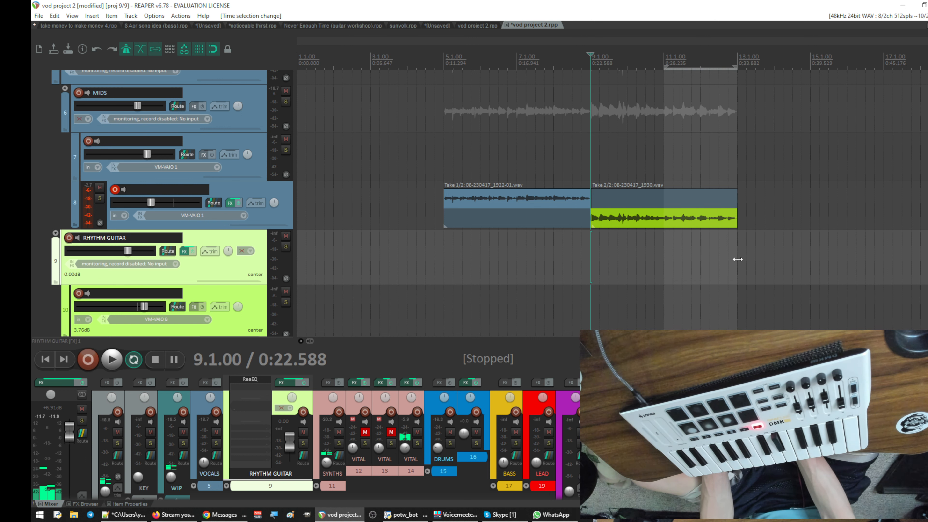
scroll(738, 259, "down", 5)
scroll(738, 259, "up", 5)
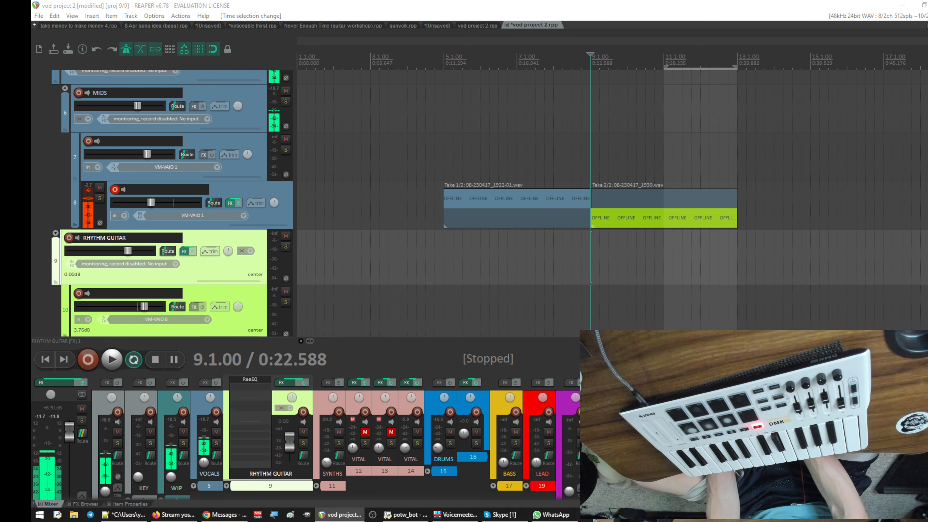
left_click_drag(32, 4, 331, 94)
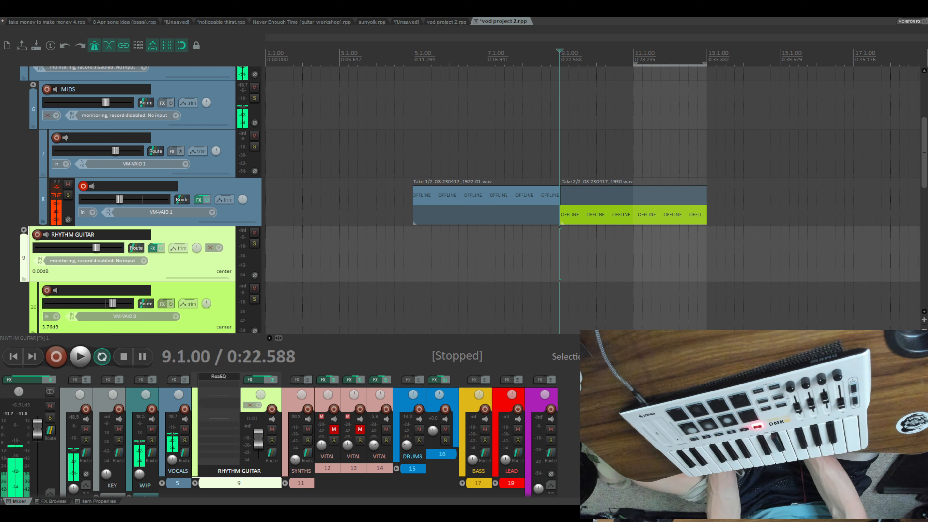
left_click(633, 254)
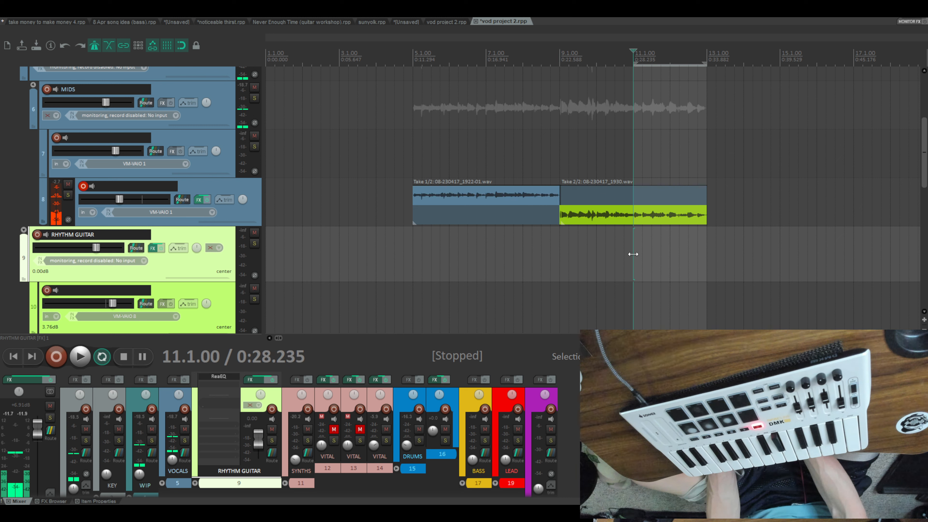
left_click(671, 258)
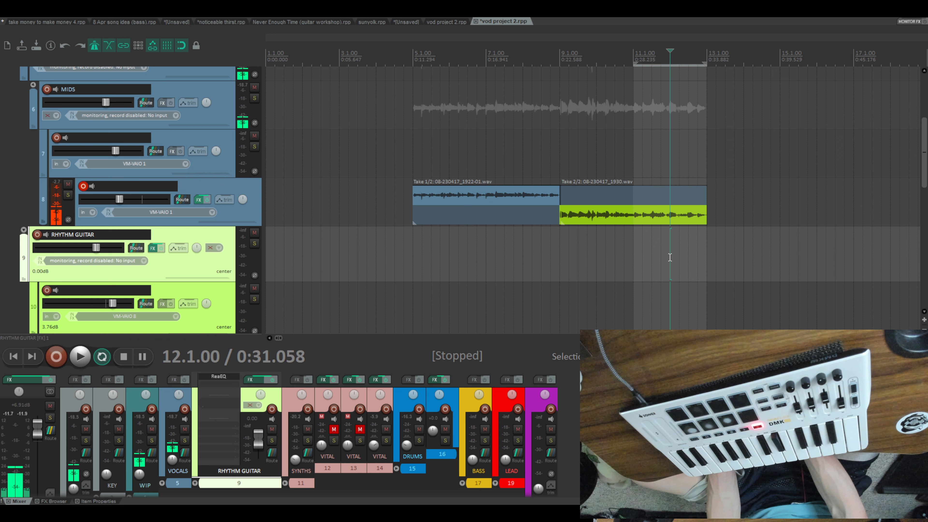
left_click(635, 259)
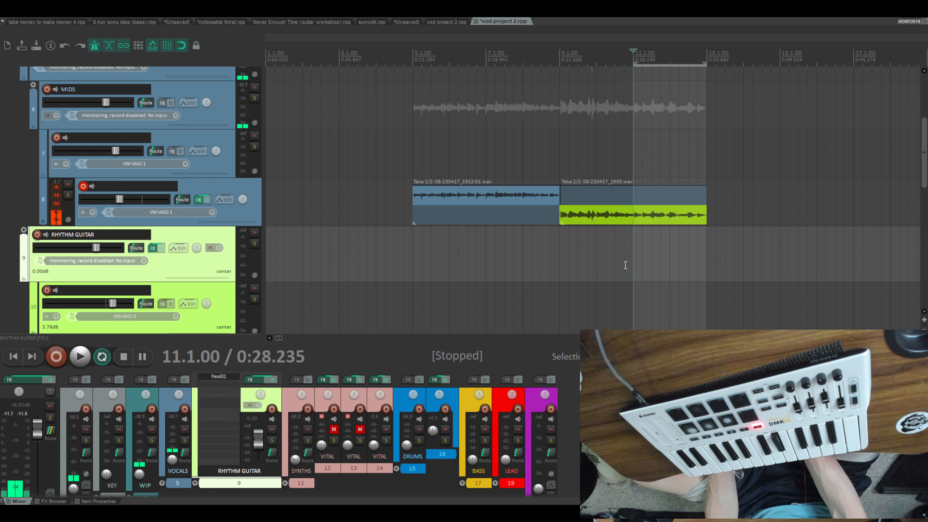
- Extend the time selection to cover bars 9 through 13
left_click_drag(561, 254, 707, 260)
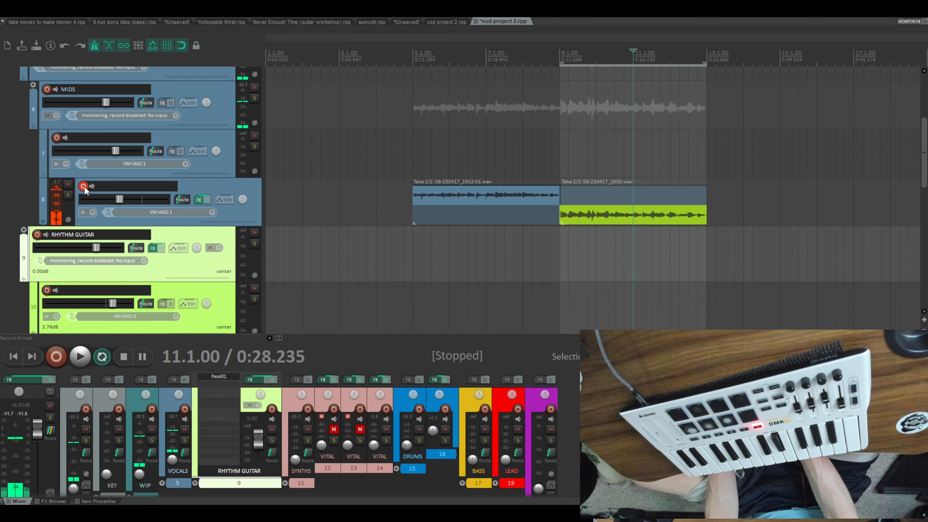
scroll(386, 223, "down", 5)
scroll(386, 223, "up", 6)
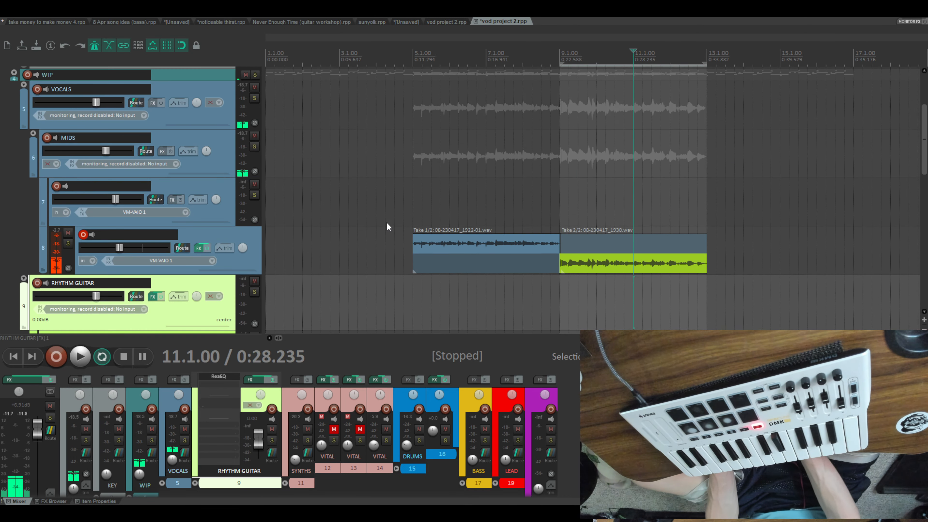
key("alt+Tab")
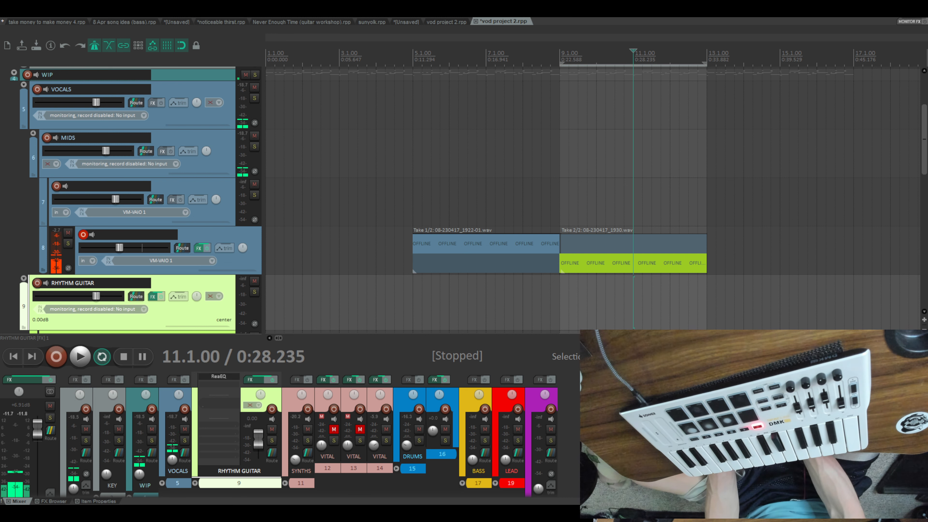
- Set the time selection to bars 5 through 13 and place the edit cursor at bar 5
scroll(595, 197, "down", 3)
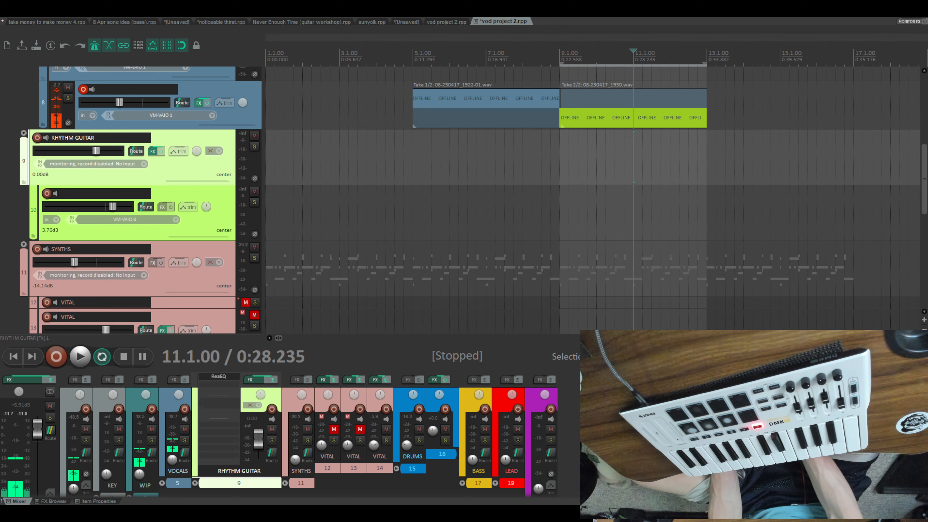
left_click_drag(414, 210, 709, 219)
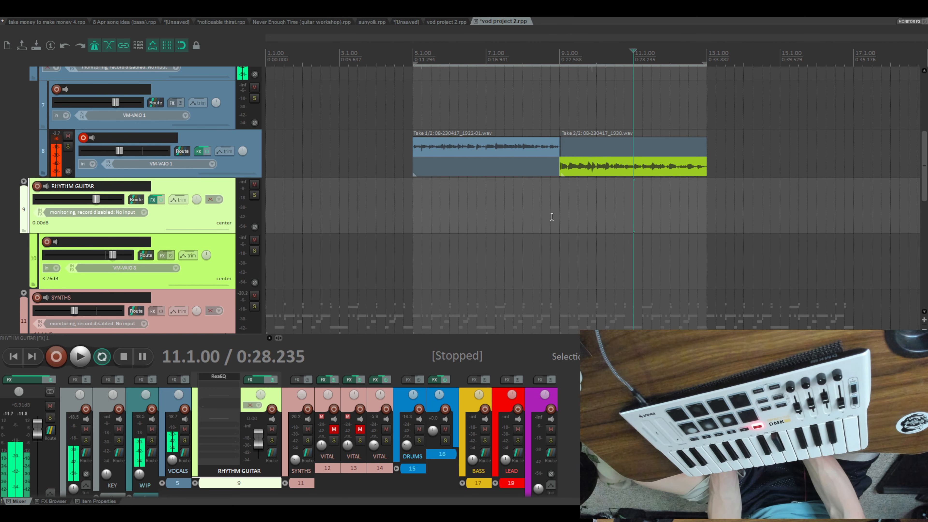
left_click(413, 212)
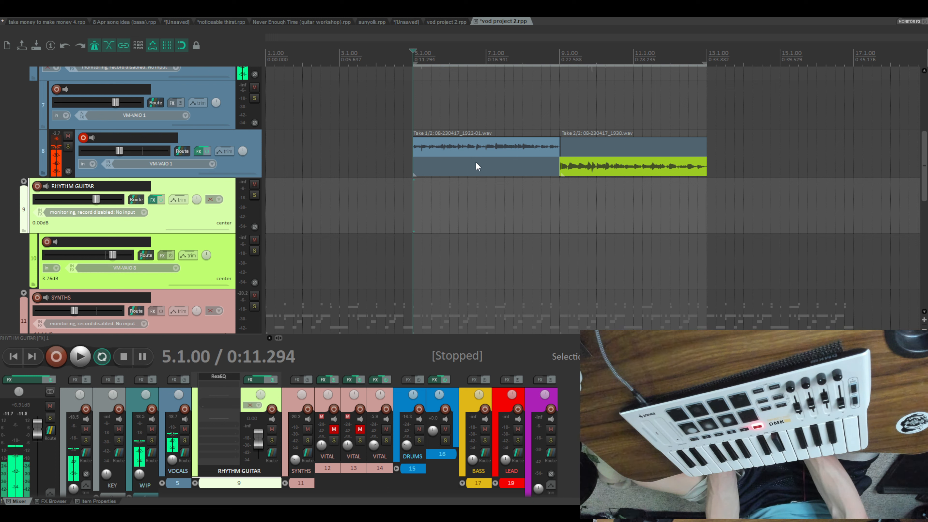
- Re-arm track 8 and loop-record several audio takes over bars 5 through 13, stopping after the last pass
scroll(431, 177, "up", 2)
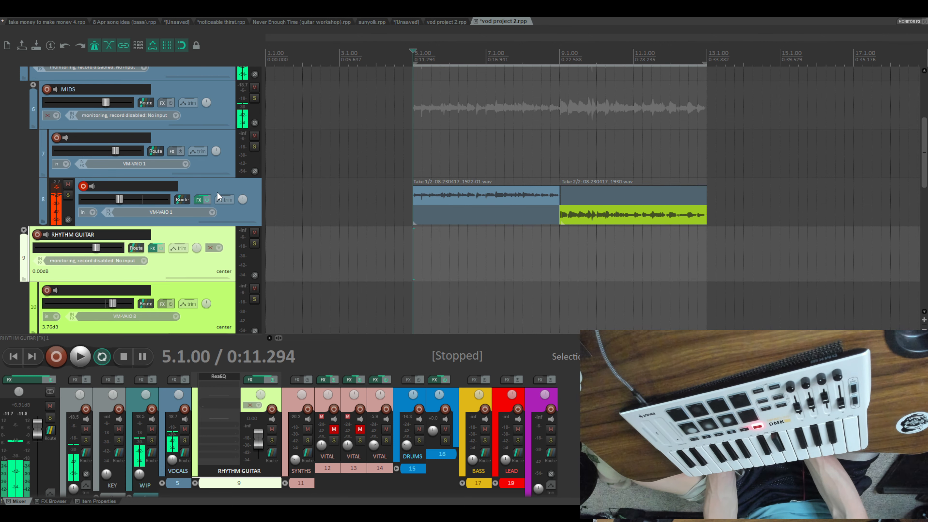
left_click(82, 186)
left_click(58, 185)
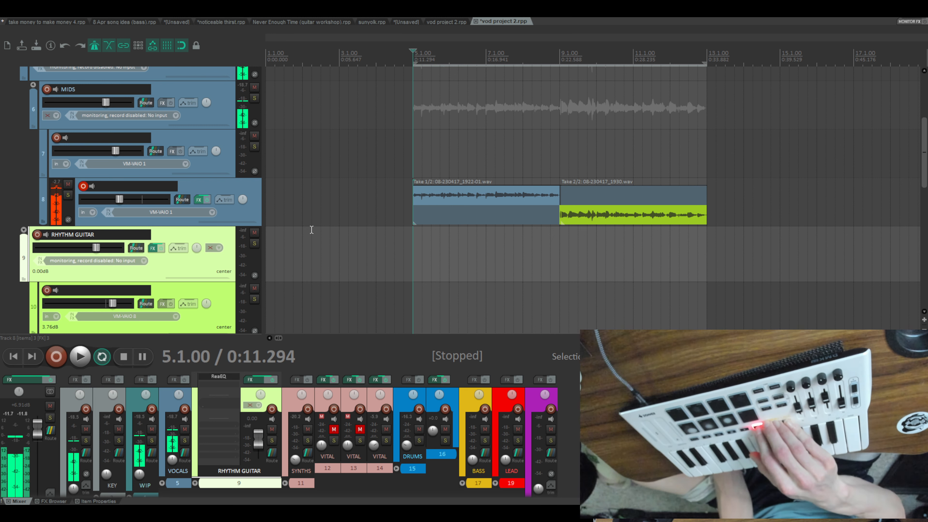
key("ctrl+r")
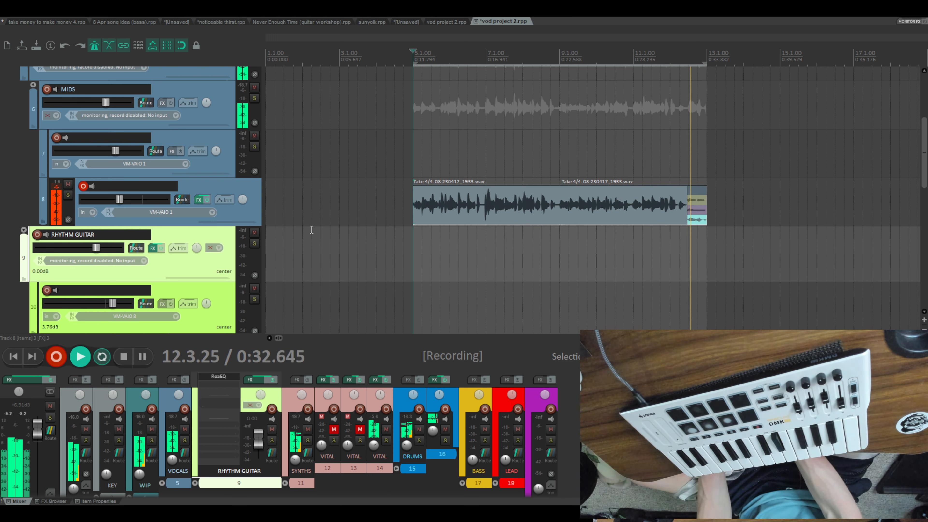
key("space")
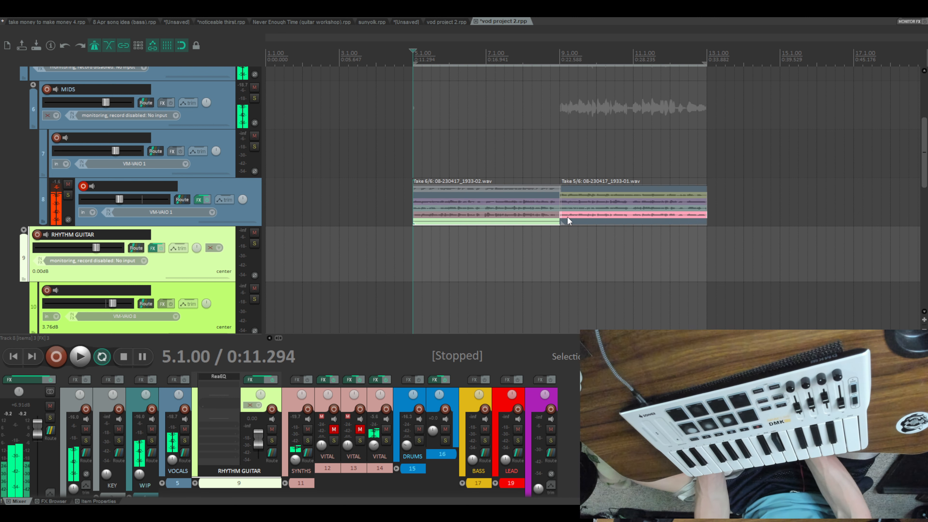
- Choose take 5 for the track 8 recording and glue bars 5 through 13 into one item
left_click(545, 214)
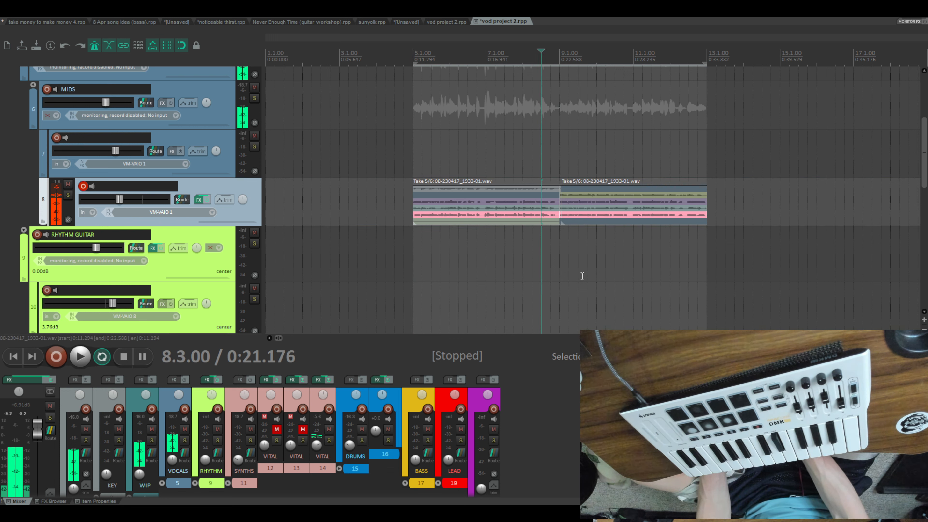
key("ctrl+g")
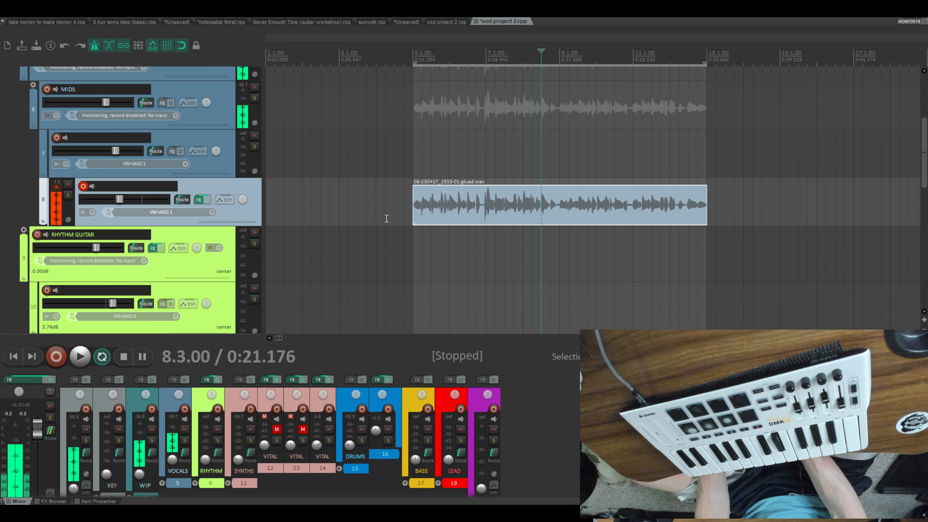
- Play the glued track 8 item from bar 5 with the backing parts and disarm the track for recording
left_click(413, 208)
key("space")
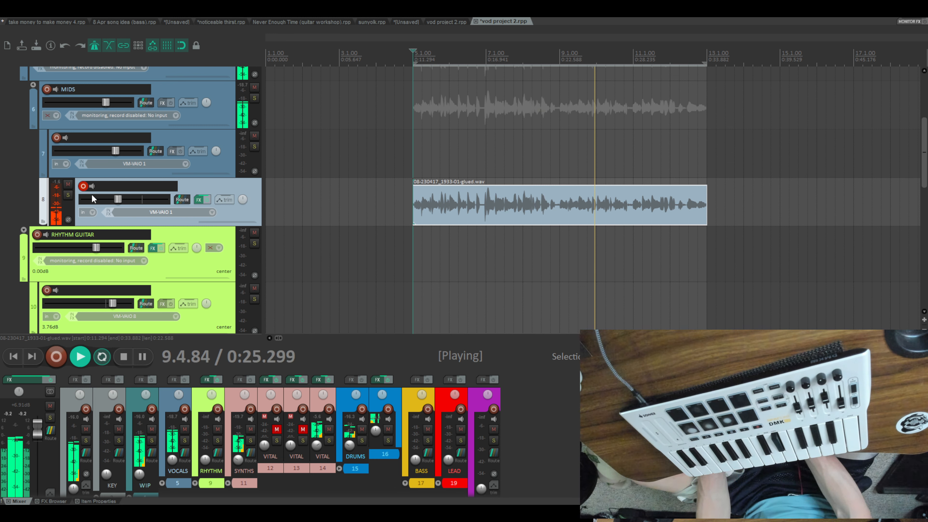
left_click(84, 186)
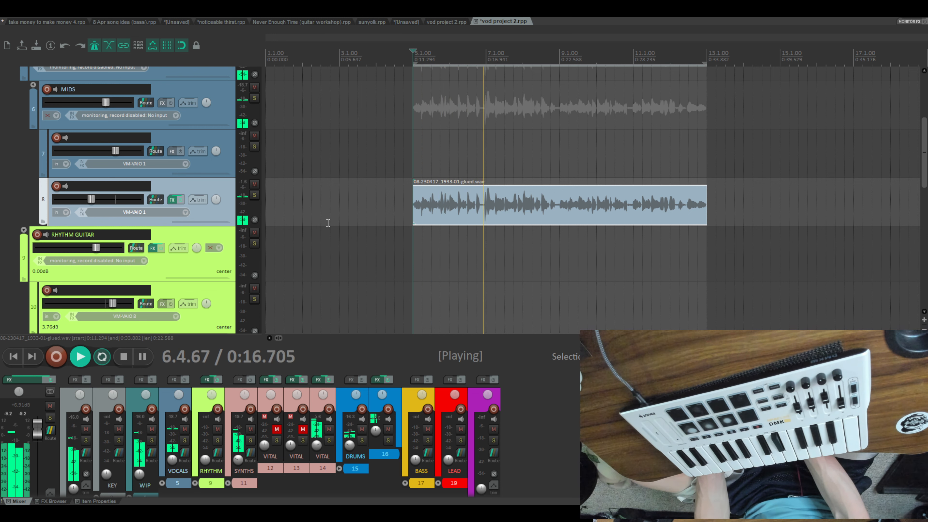
- Nudge track 8's volume up slightly during playback and lower track 7's volume to about the same fader level
scroll(328, 223, "down", 5)
scroll(328, 223, "up", 4)
scroll(329, 223, "up", 2)
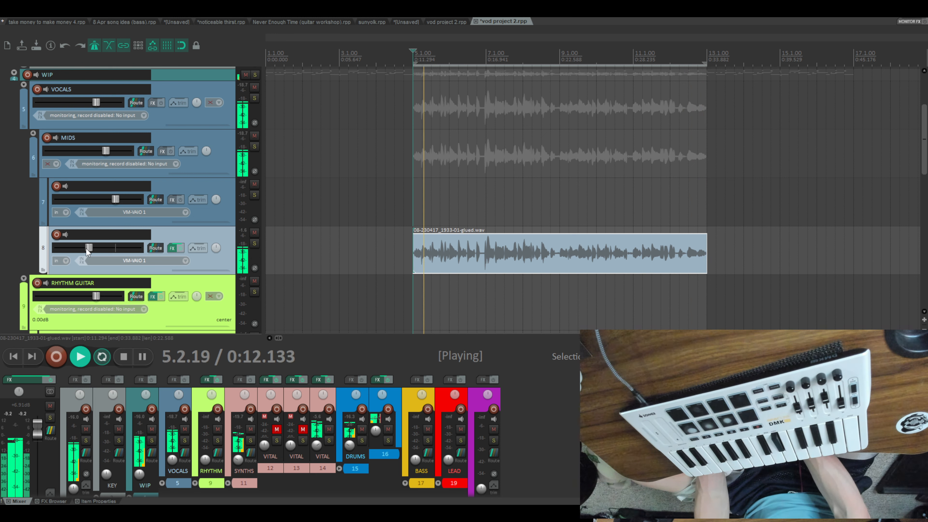
left_click_drag(88, 248, 90, 248)
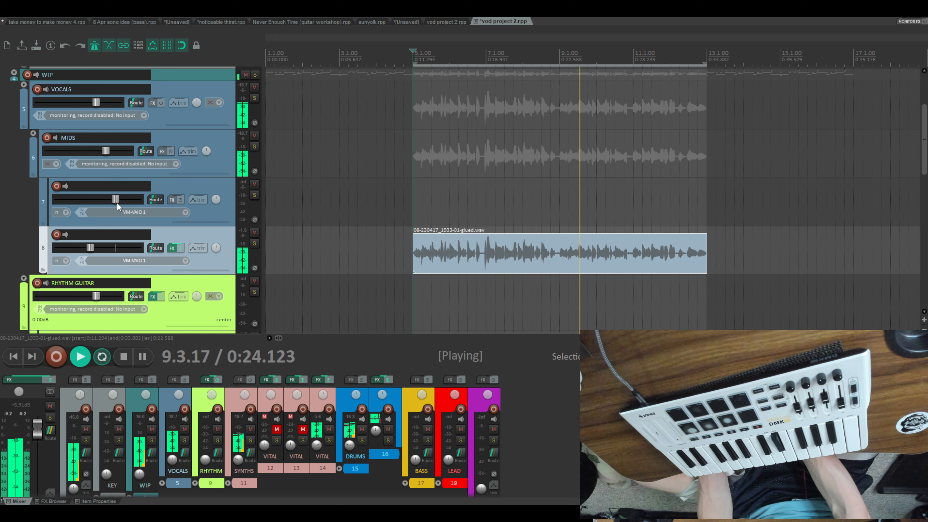
left_click_drag(117, 203, 90, 203)
- Arm track 7 and loop-record audio takes over bars 5 through 13, stopping after the last pass
left_click(178, 190)
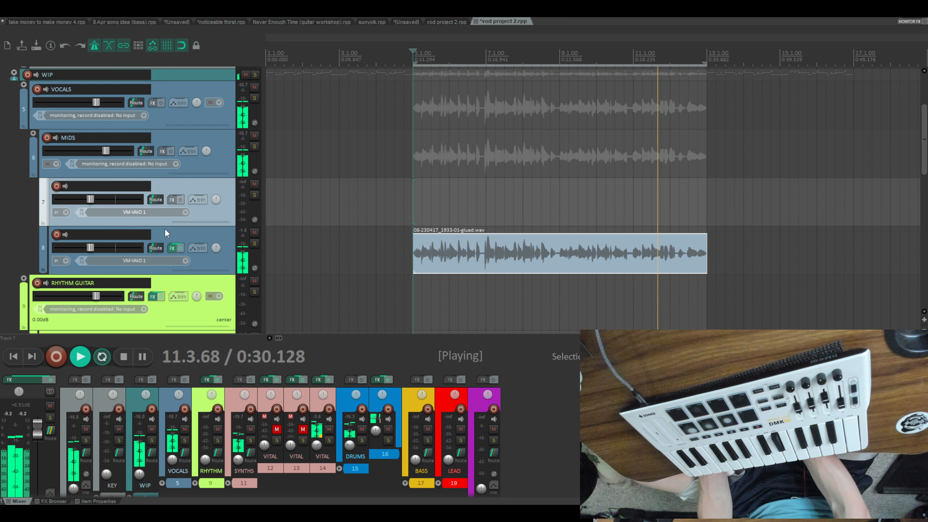
left_click(59, 187)
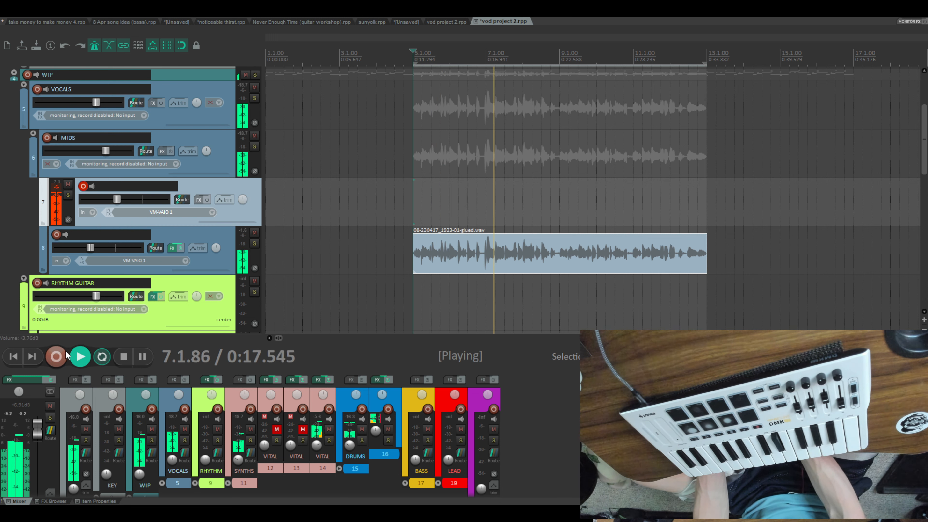
left_click(57, 356)
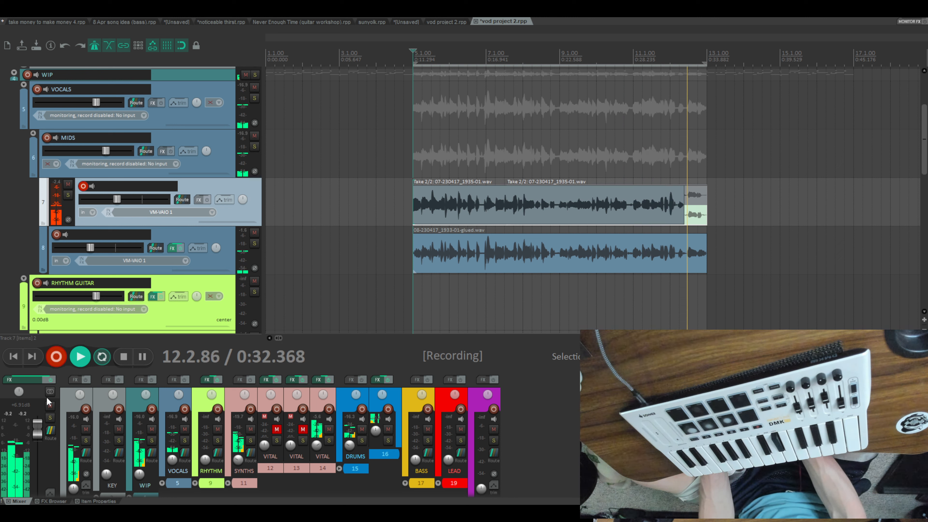
left_click(122, 358)
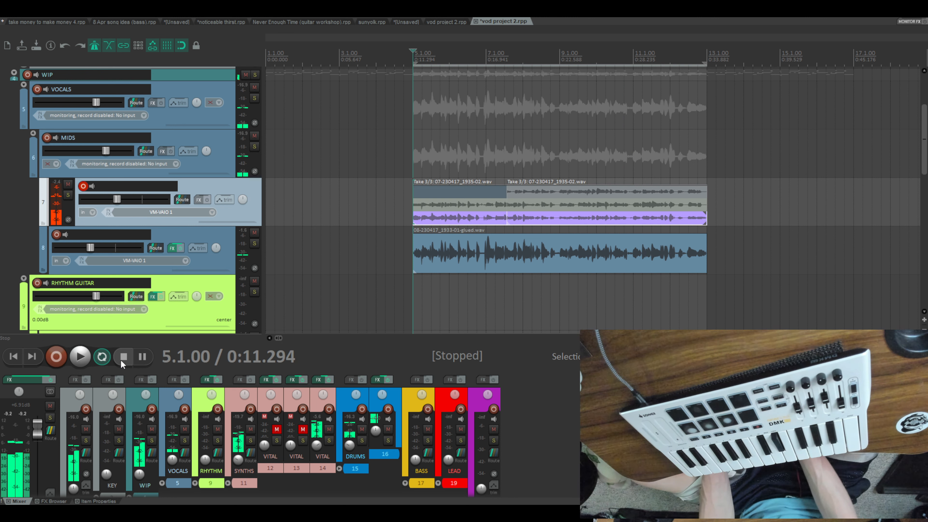
- Choose take 2 for both sections of the track 7 recording and play it from bar 5
scroll(483, 227, "up", 1)
scroll(485, 225, "down", 1)
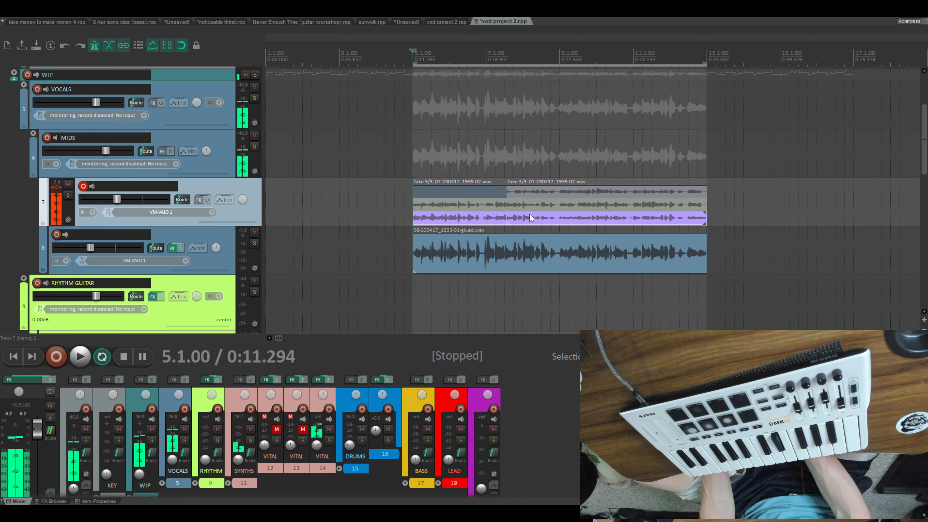
left_click(552, 205)
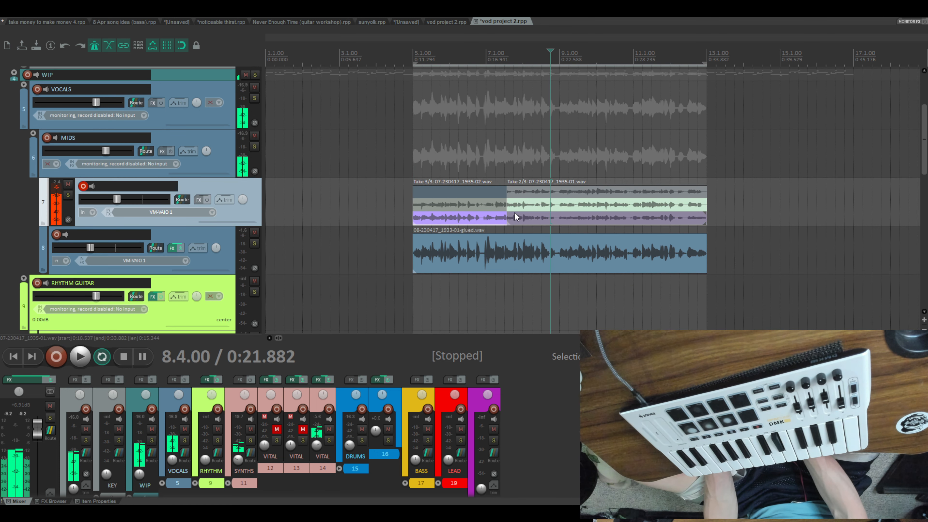
left_click(484, 205)
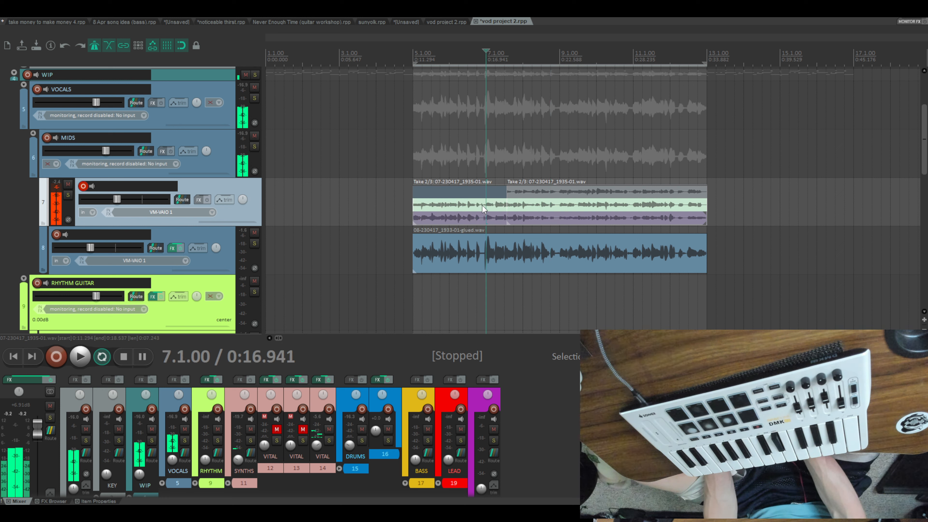
left_click(416, 203)
key("space")
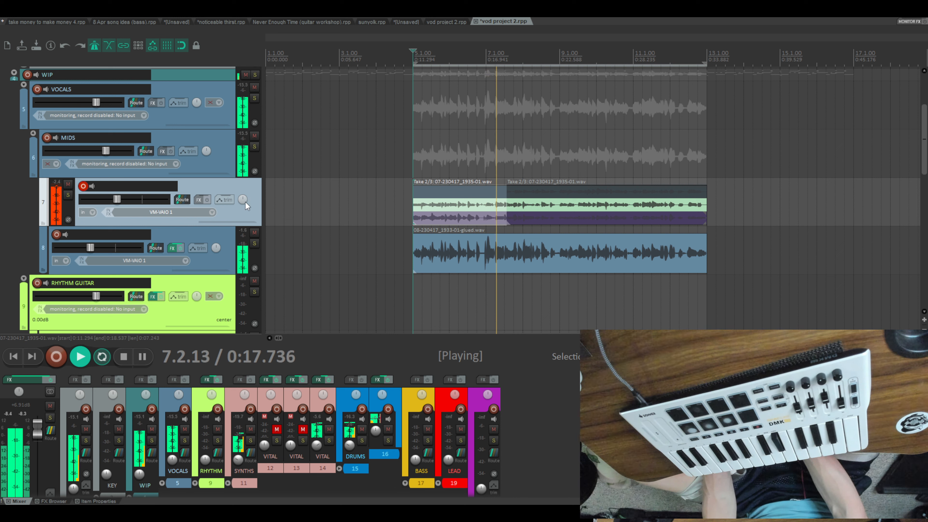
- Pan track 7 to the left and track 8 to the right during playback
left_click_drag(243, 199, 242, 219)
left_click_drag(216, 248, 217, 246)
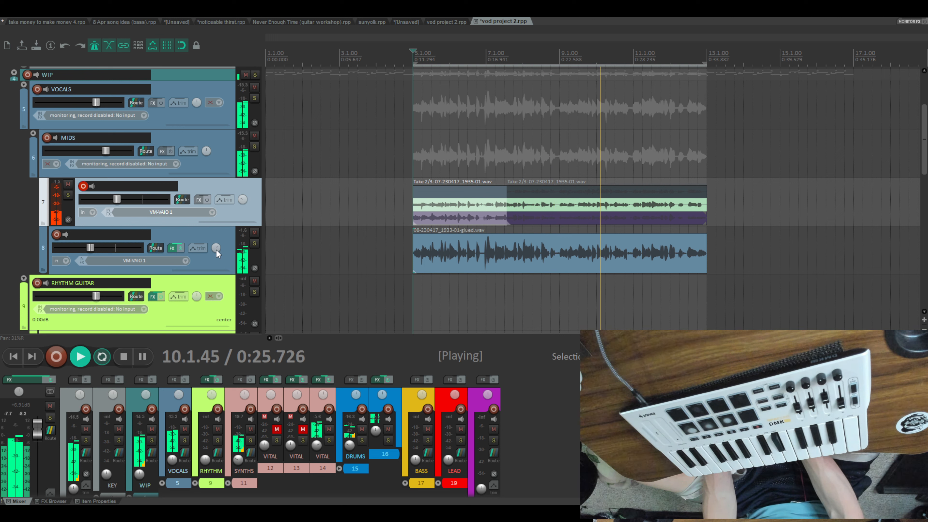
left_click_drag(216, 250, 216, 250)
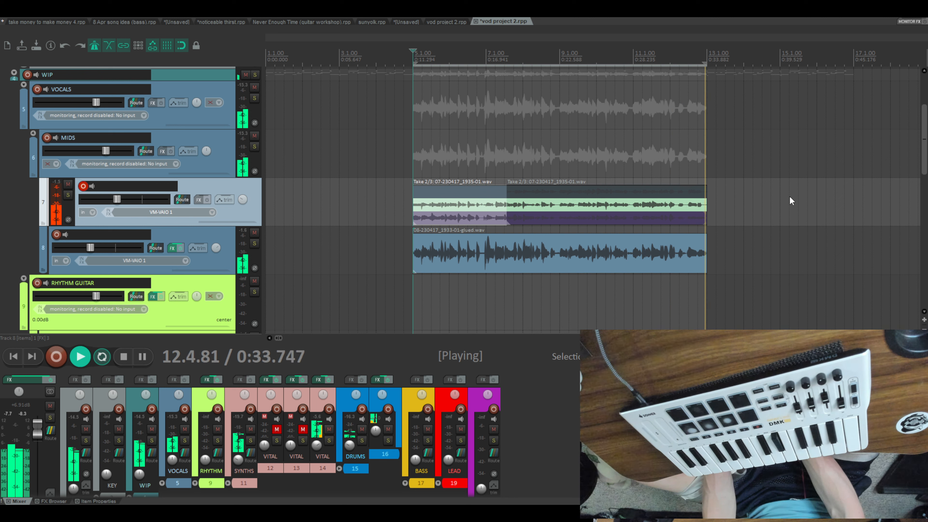
- Crop both track 7 items to their active take 2
left_click(553, 206)
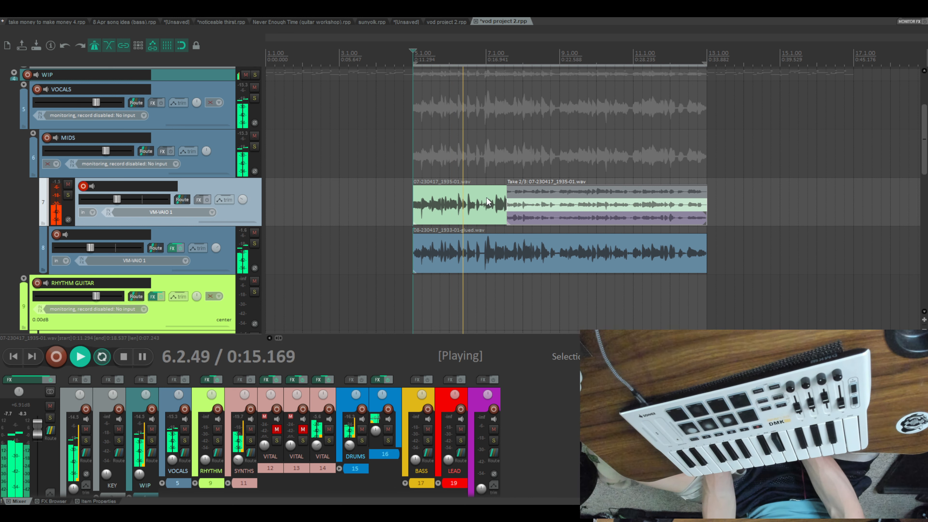
key("alt+shift+t")
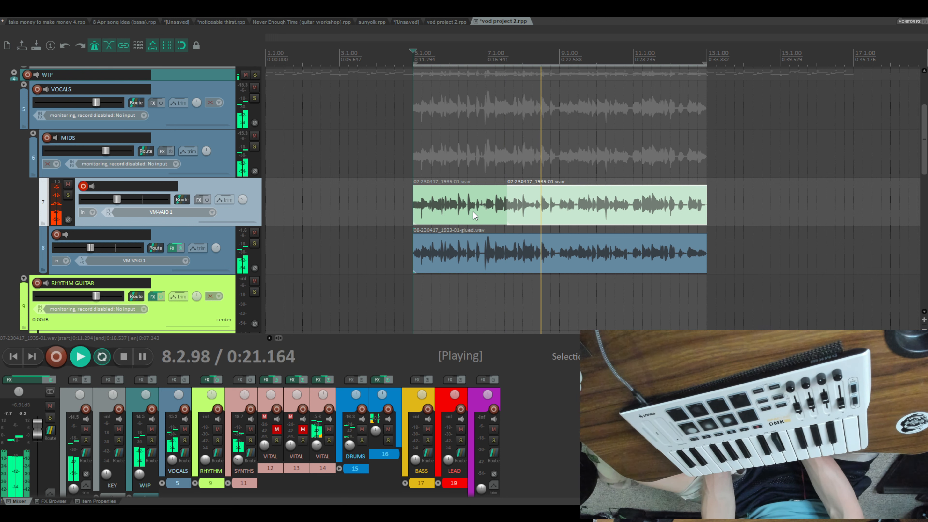
- Review the tracks from the vocals down to the drums while bars 5 through 13 loop
scroll(467, 222, "down", 5)
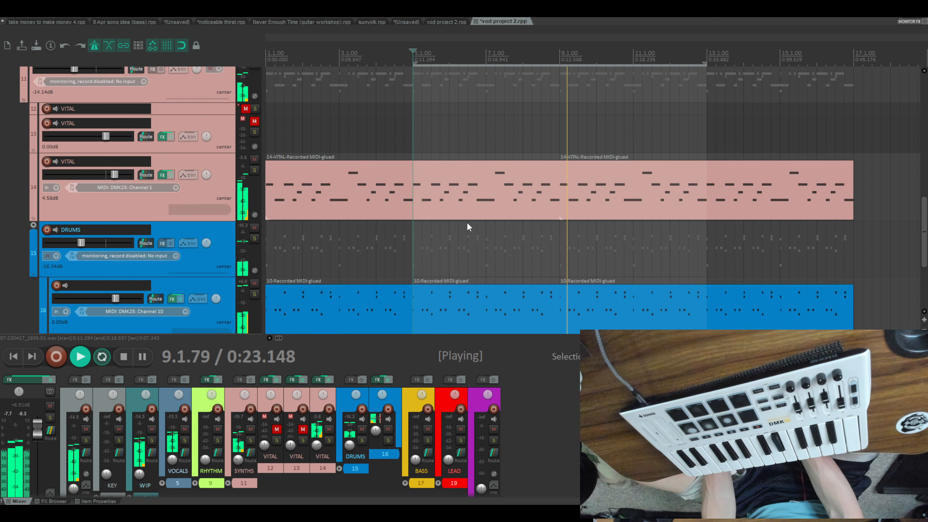
scroll(467, 222, "up", 4)
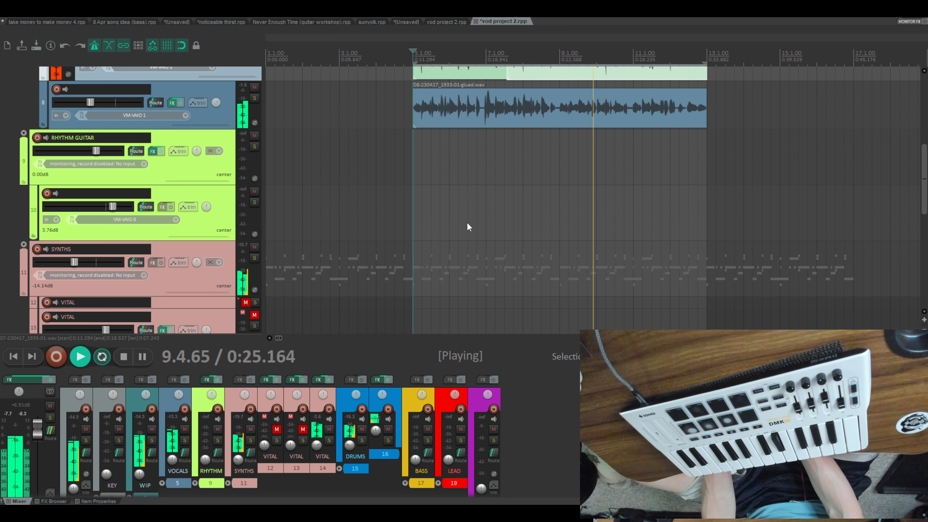
scroll(467, 223, "down", 5)
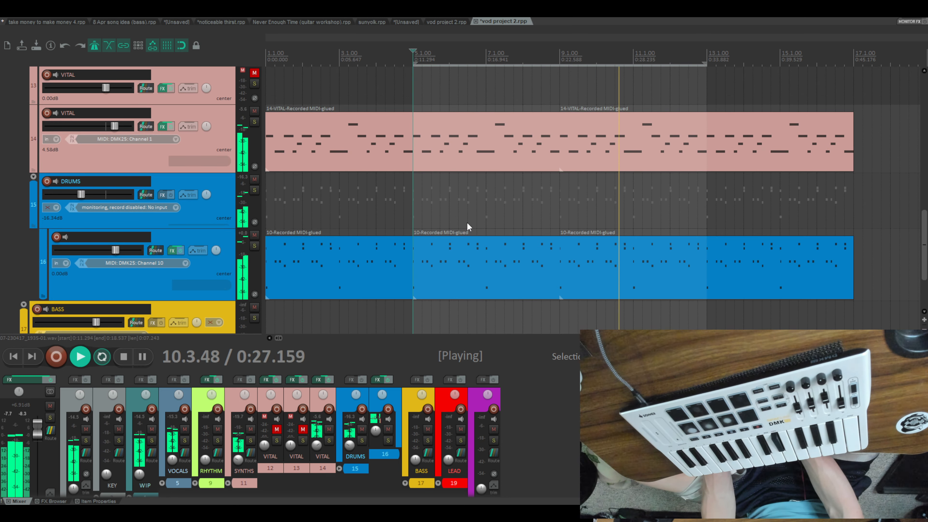
scroll(466, 222, "up", 5)
scroll(466, 222, "down", 2)
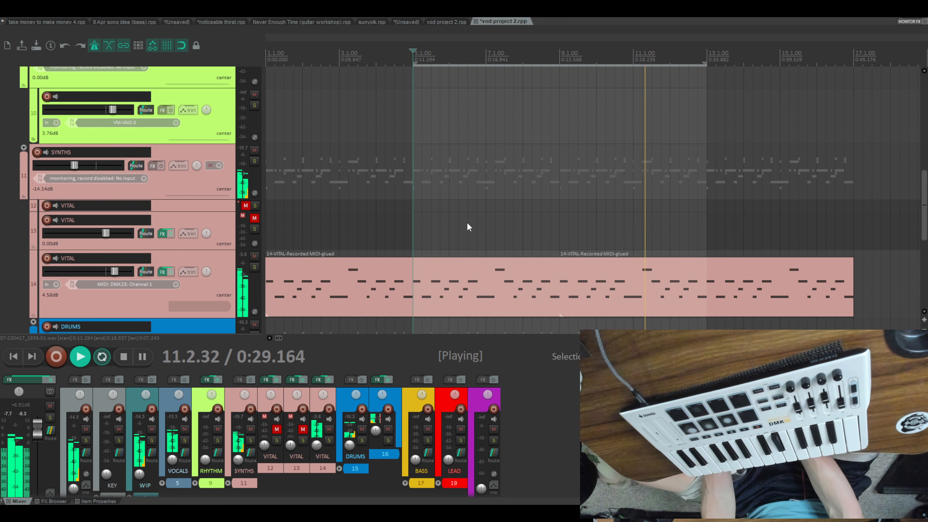
scroll(467, 222, "up", 6)
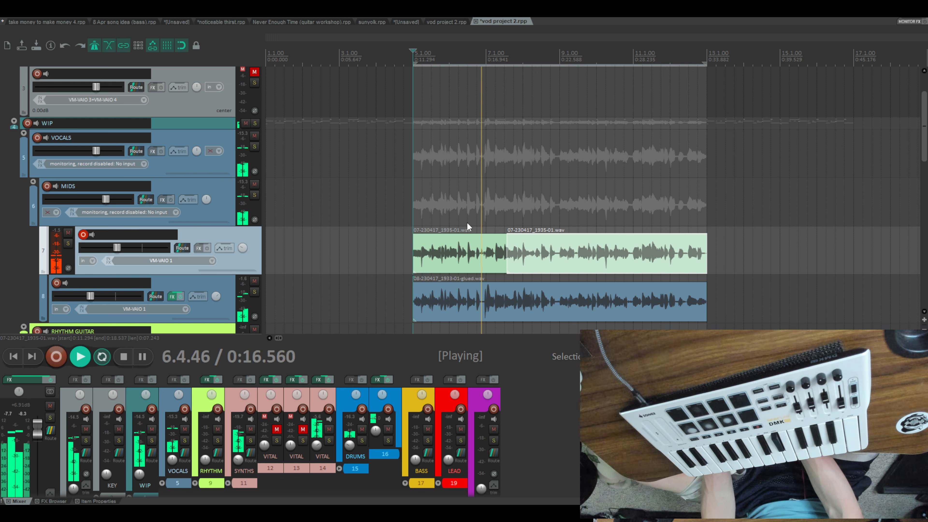
scroll(467, 222, "down", 5)
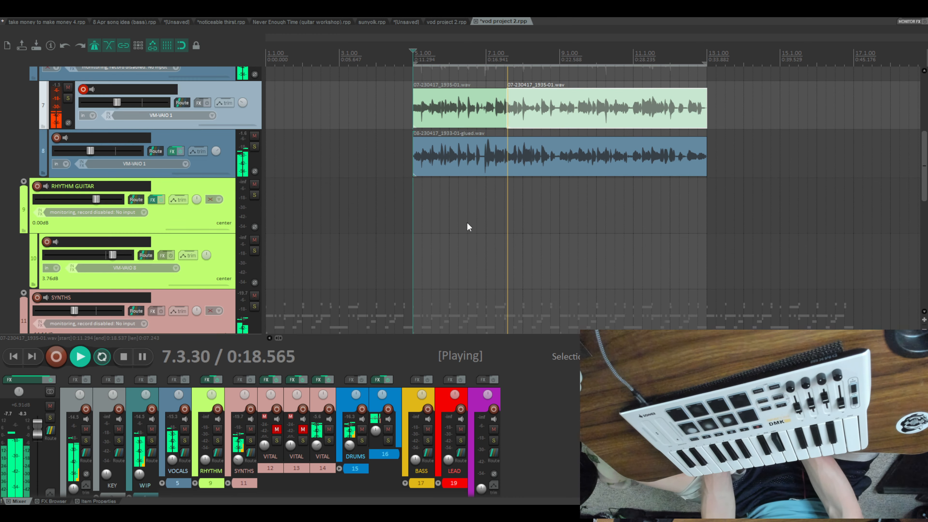
scroll(467, 222, "down", 6)
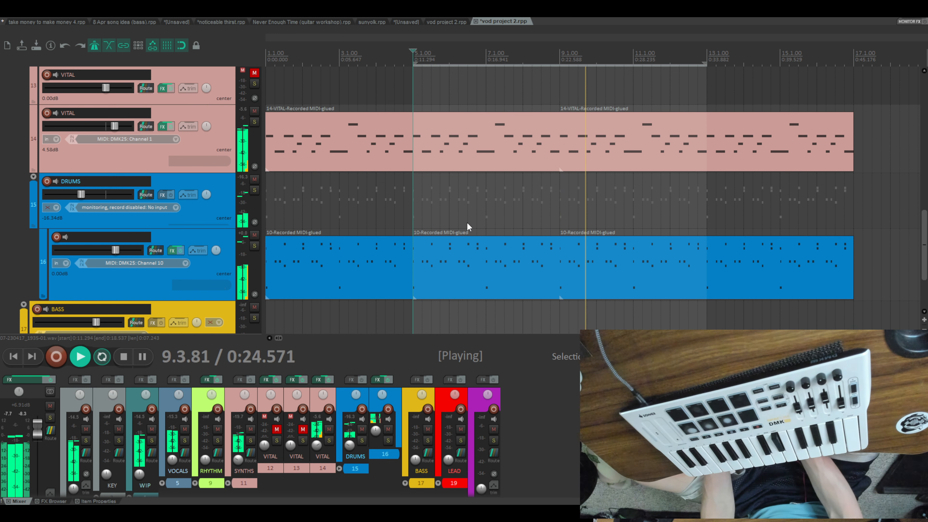
scroll(559, 218, "up", 4)
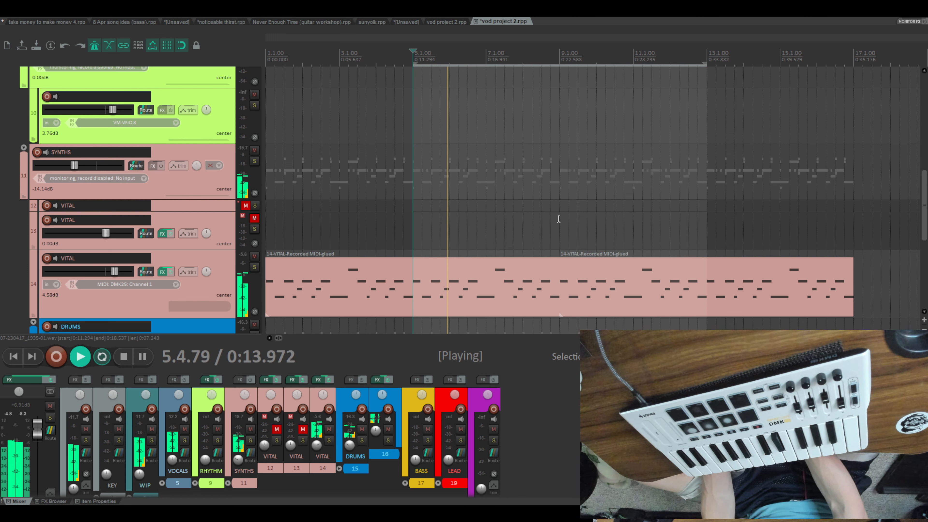
scroll(559, 219, "up", 6)
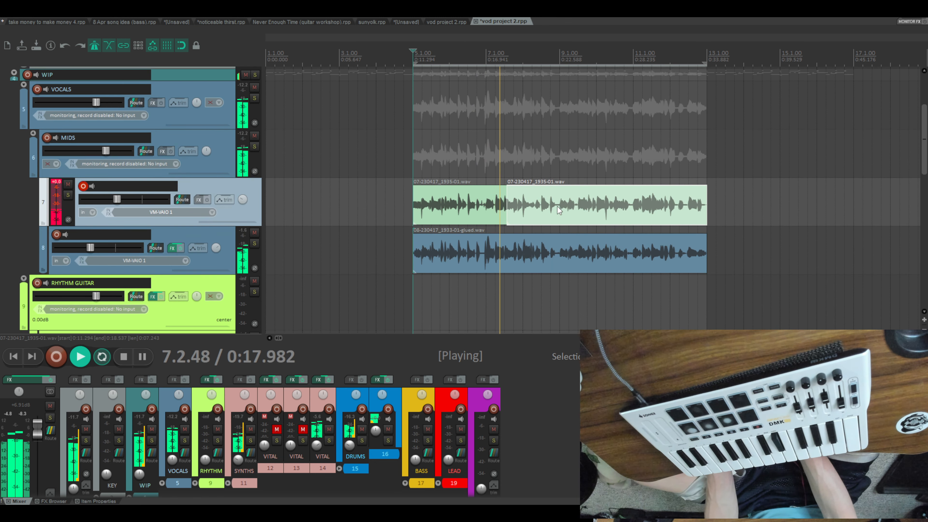
- Split the track 14 VITAL part at bar 13
scroll(561, 227, "down", 7)
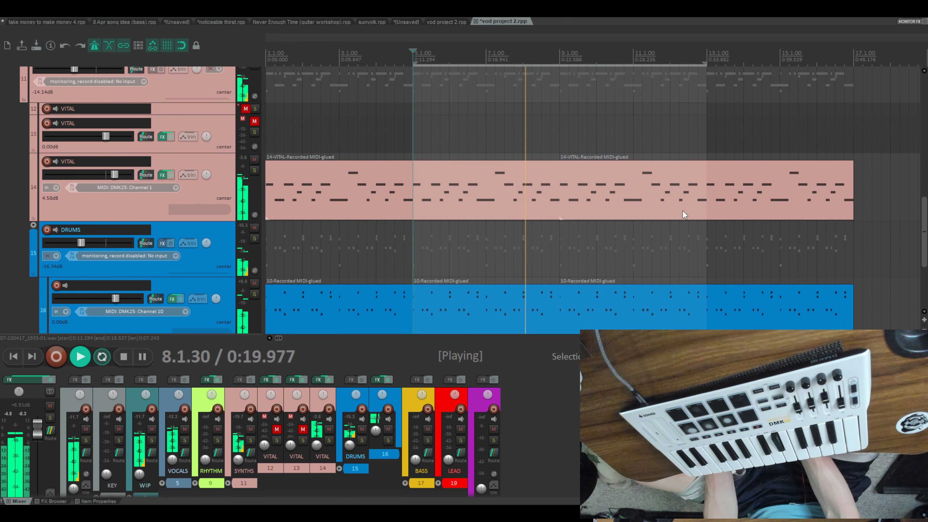
left_click(704, 193)
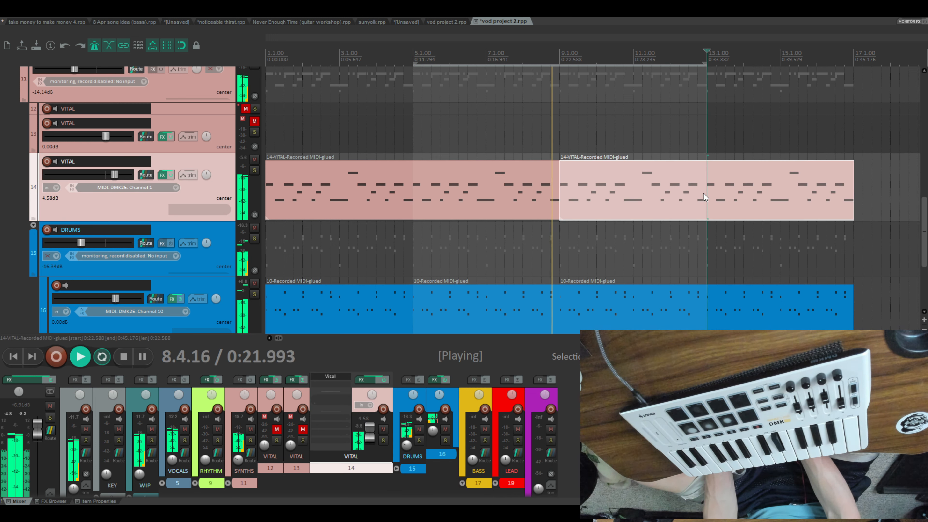
key("s")
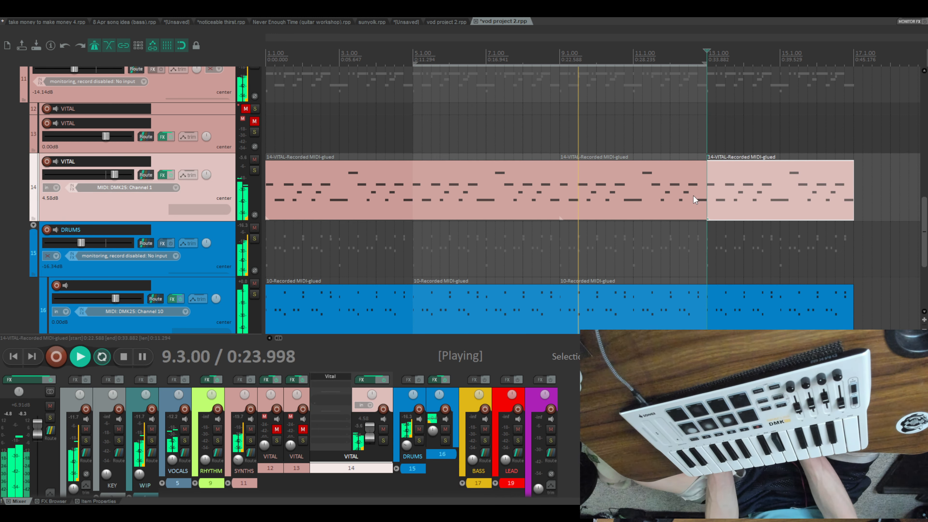
- Glue the track 14 VITAL items before bar 13 into one, set the time selection to bars 1 through 13, and stop playback
left_click_drag(415, 166, 293, 133)
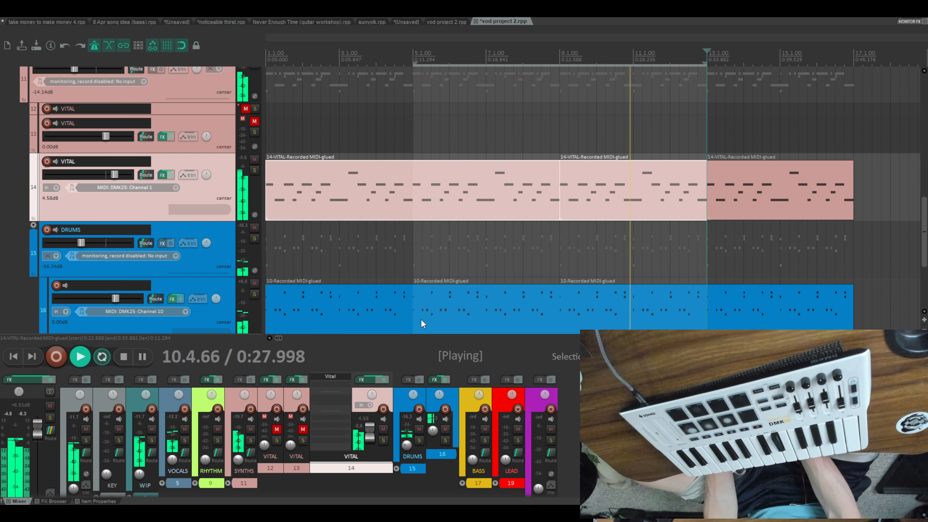
key("ctrl+g")
double_click(422, 206, "ctrl")
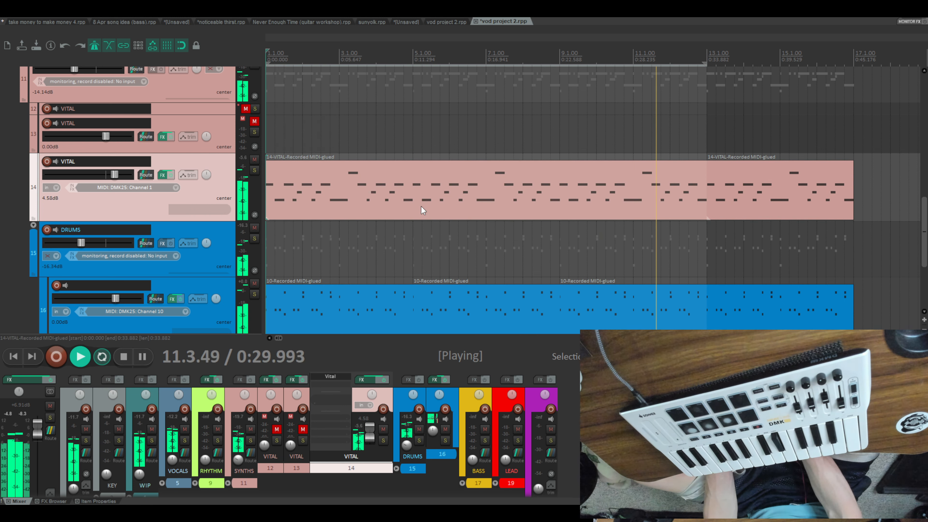
key("space")
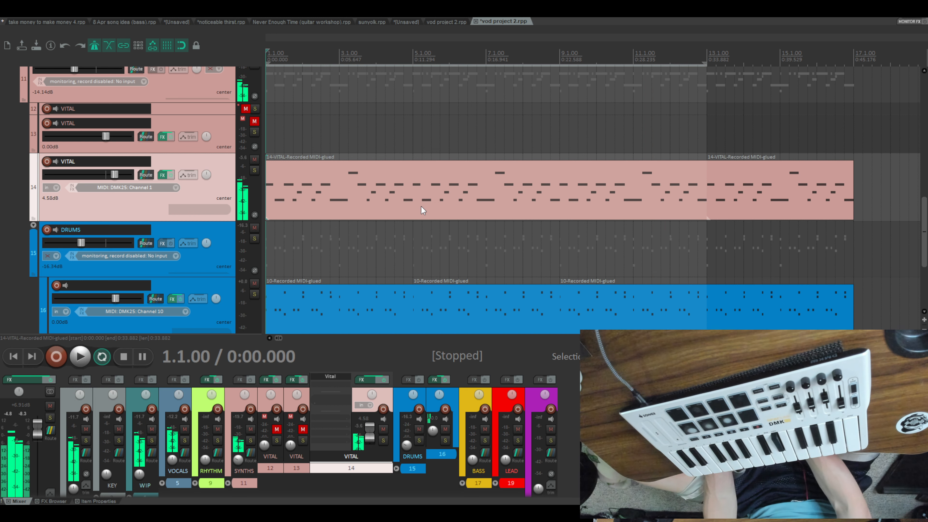
scroll(363, 190, "up", 2)
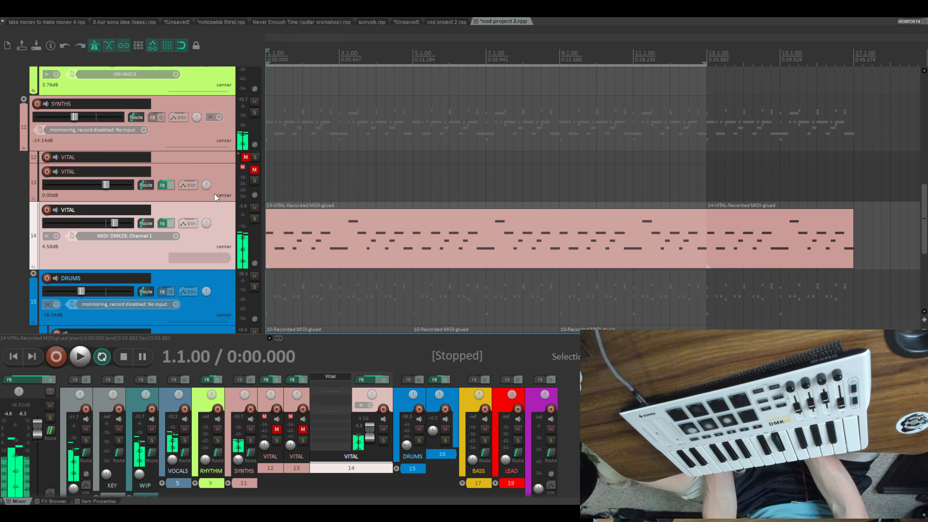
left_click(48, 211)
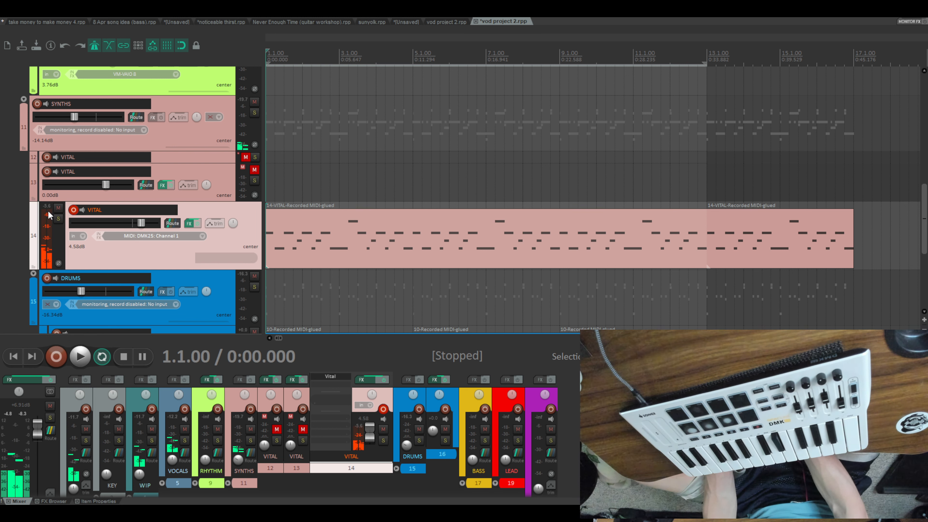
left_click(76, 210)
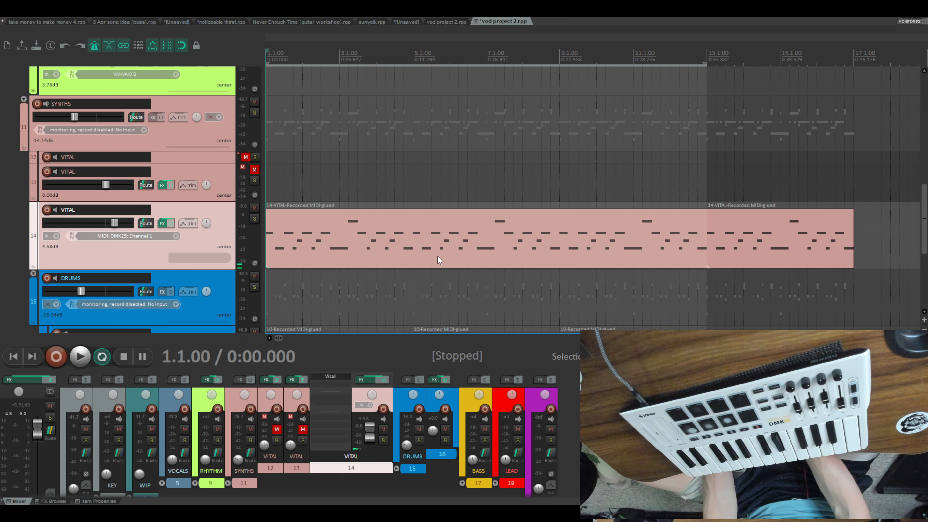
- Play the arrangement from bar 1 and raise the volume of drum track 16 to about 5.3 dB
key("space")
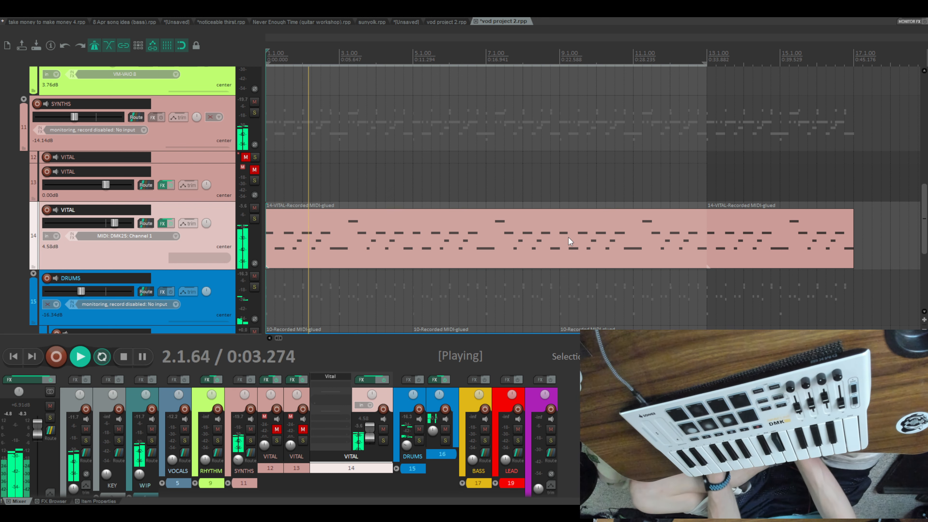
scroll(572, 244, "down", 2)
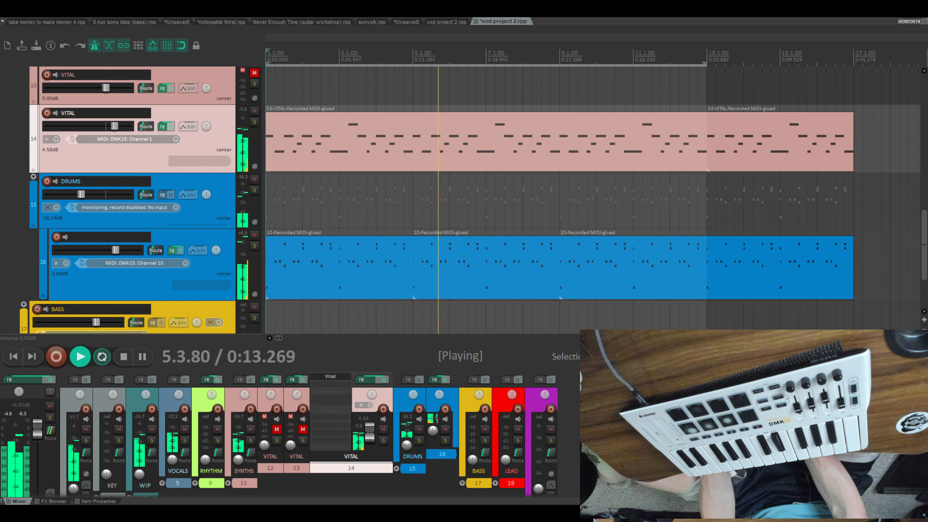
left_click_drag(116, 250, 125, 250)
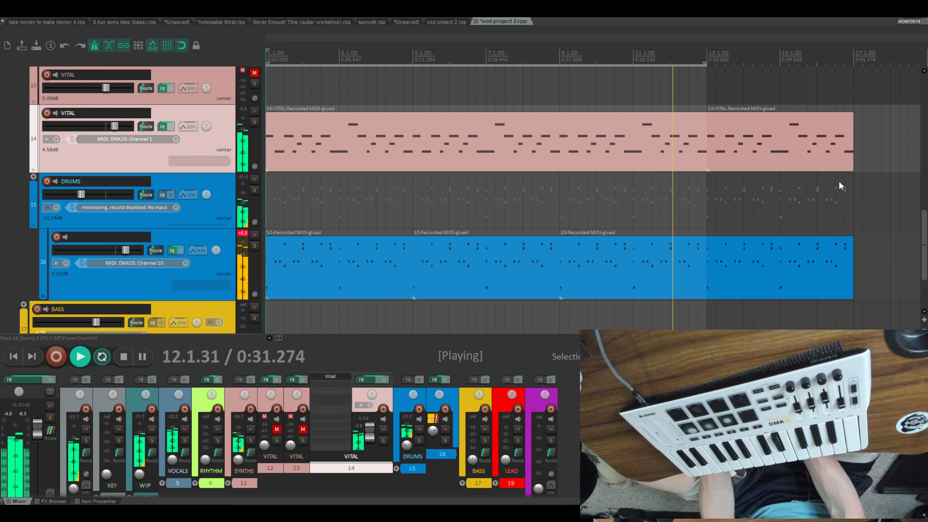
- Review the tracks from the drums and buses up to the vocals during playback, and stop playback
scroll(745, 195, "down", 3)
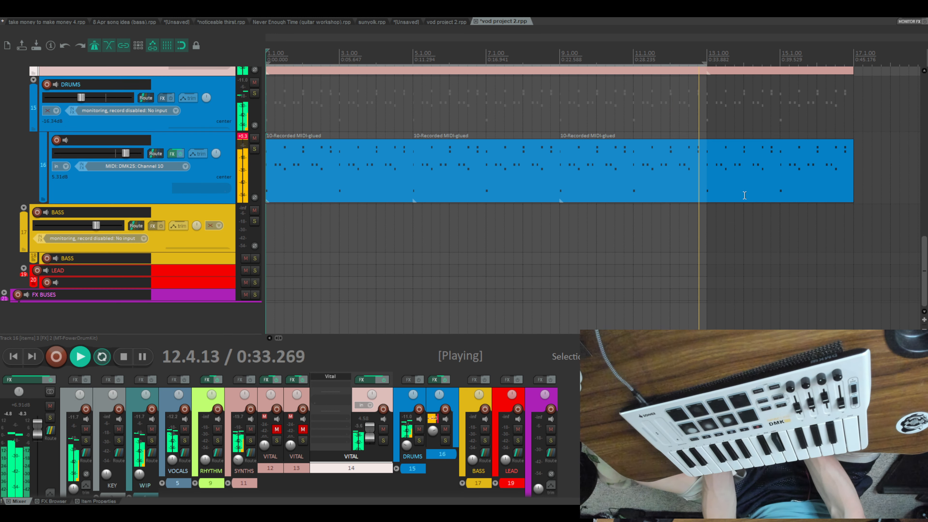
scroll(582, 265, "up", 4)
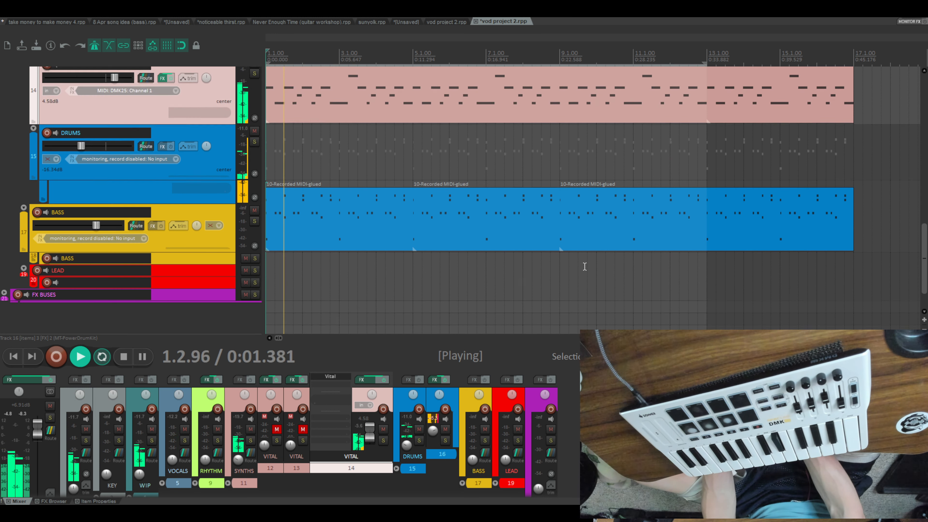
scroll(574, 273, "up", 6)
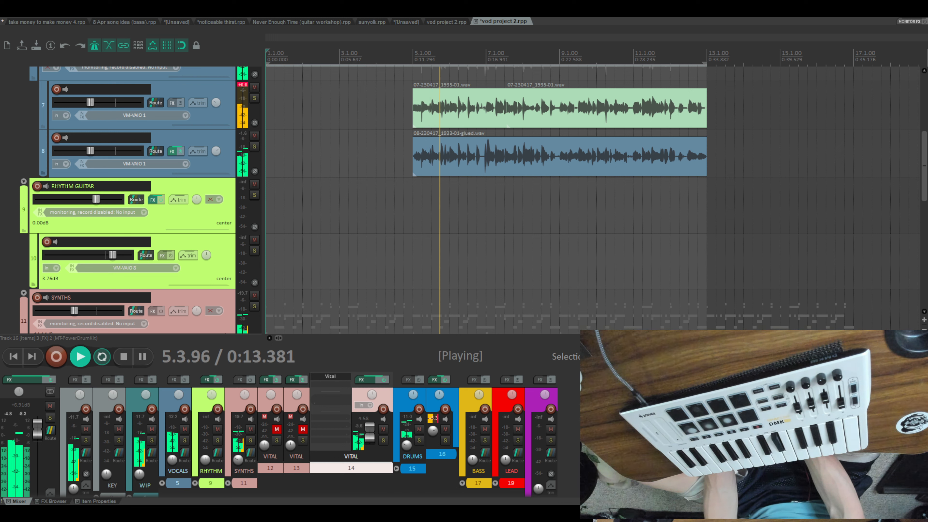
key("space")
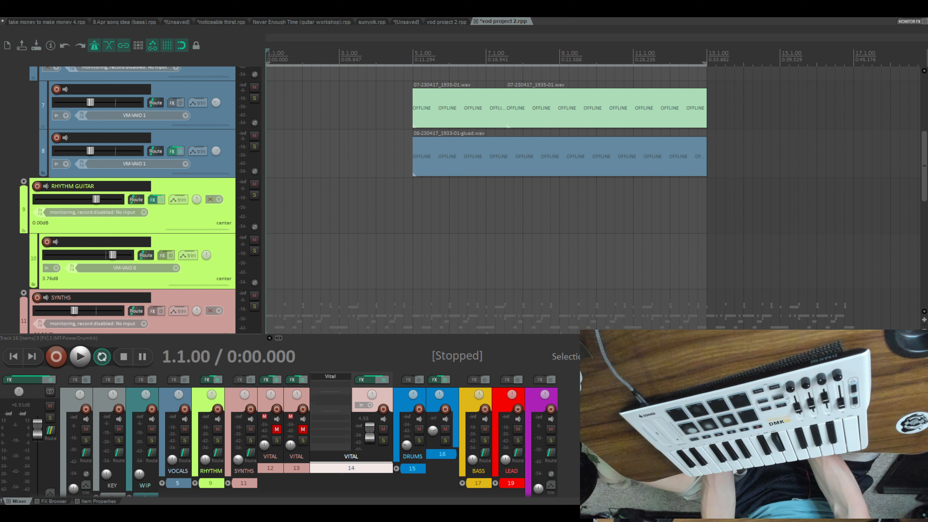
- Unmute VITAL track 13, enlarge its height, and arm it for recording
scroll(400, 238, "down", 5)
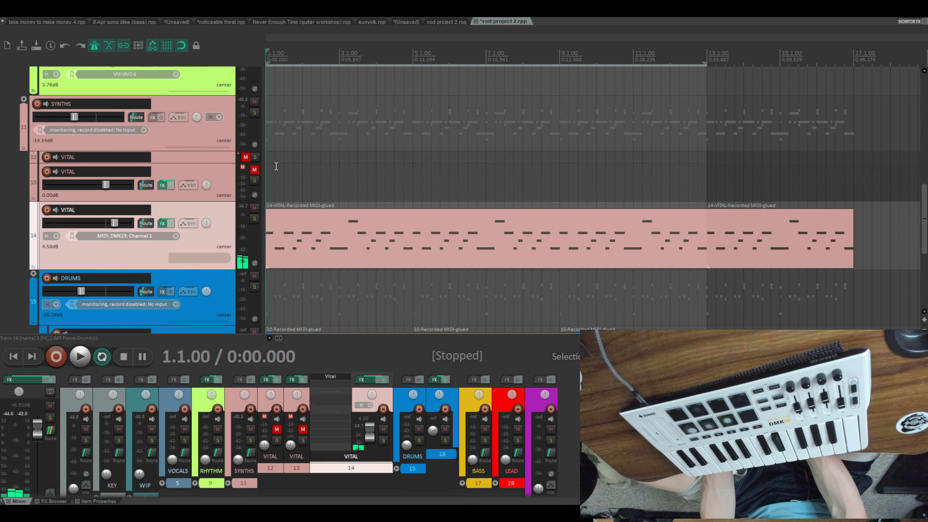
left_click(255, 170)
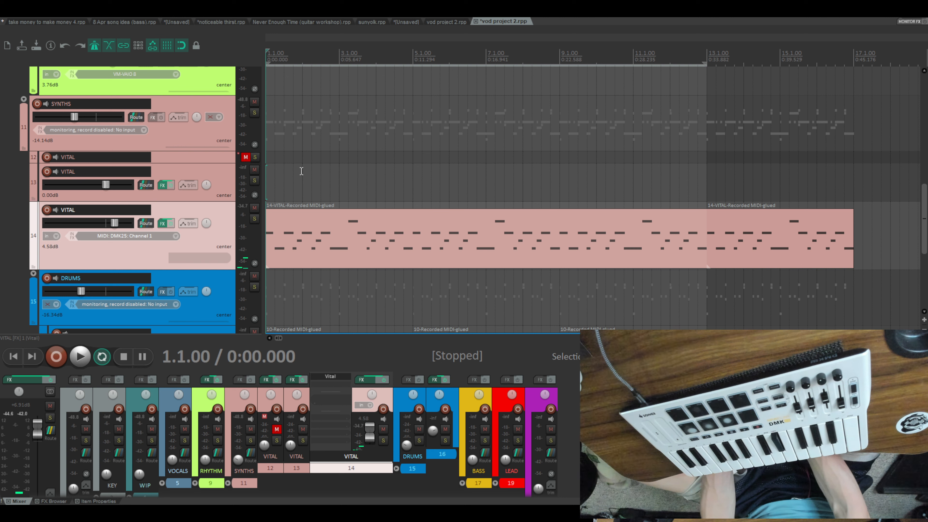
left_click(158, 173)
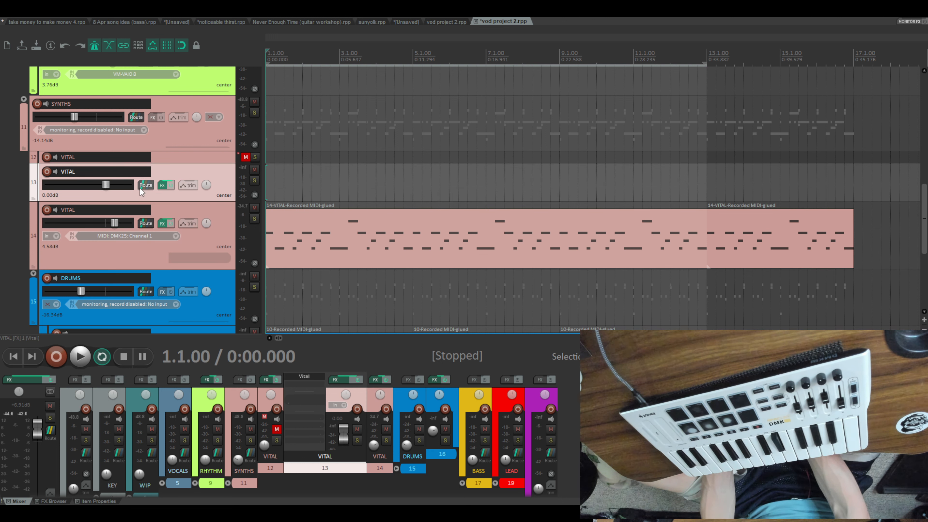
left_click(151, 203)
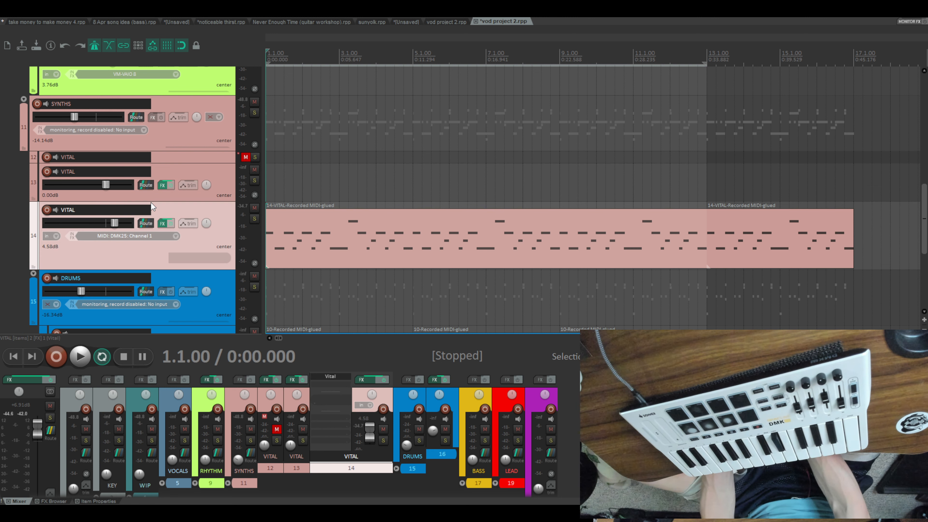
left_click(153, 199)
left_click_drag(152, 200, 161, 263)
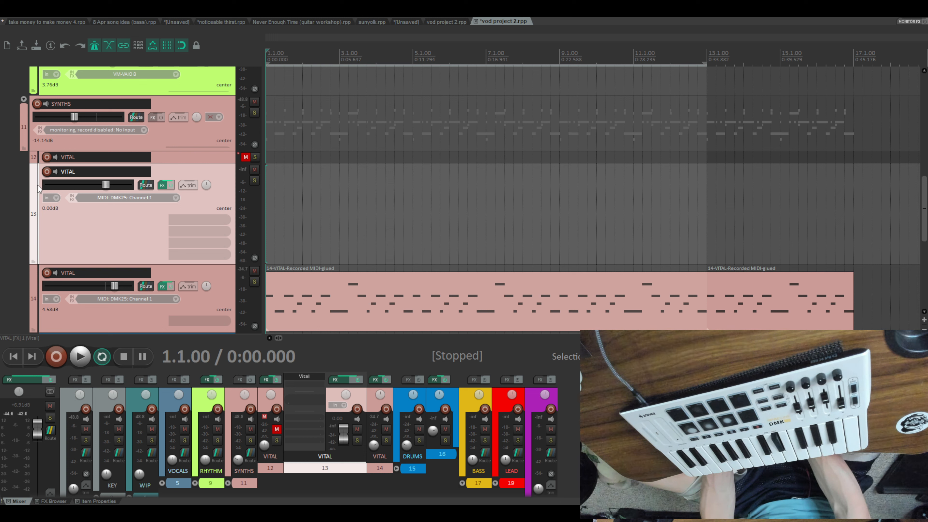
left_click(47, 172)
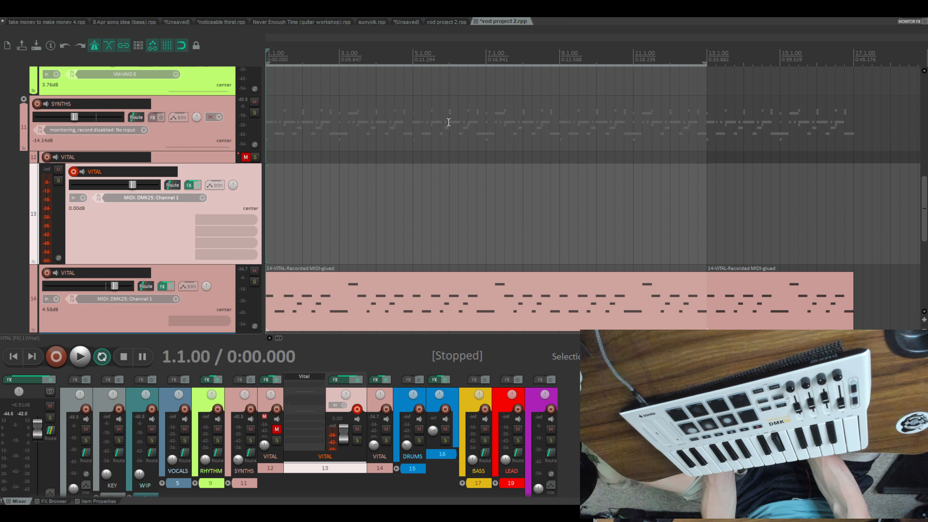
- Record looped MIDI takes on VITAL track 13 over bars 1 through 13
scroll(448, 122, "up", 2)
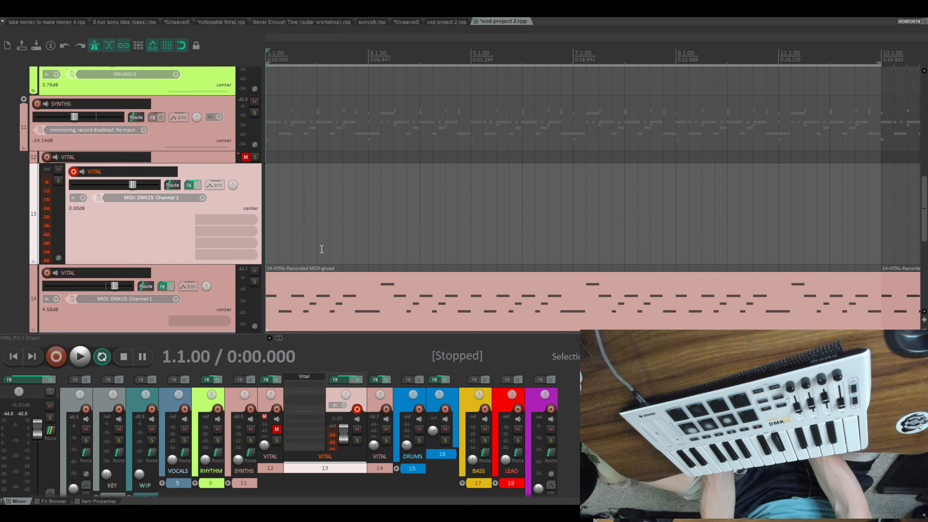
key("ctrl+r")
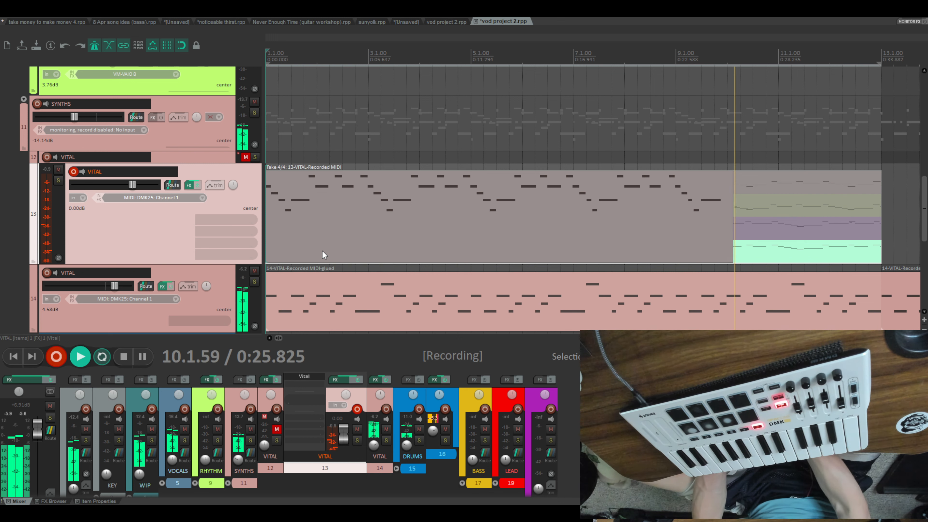
key("space")
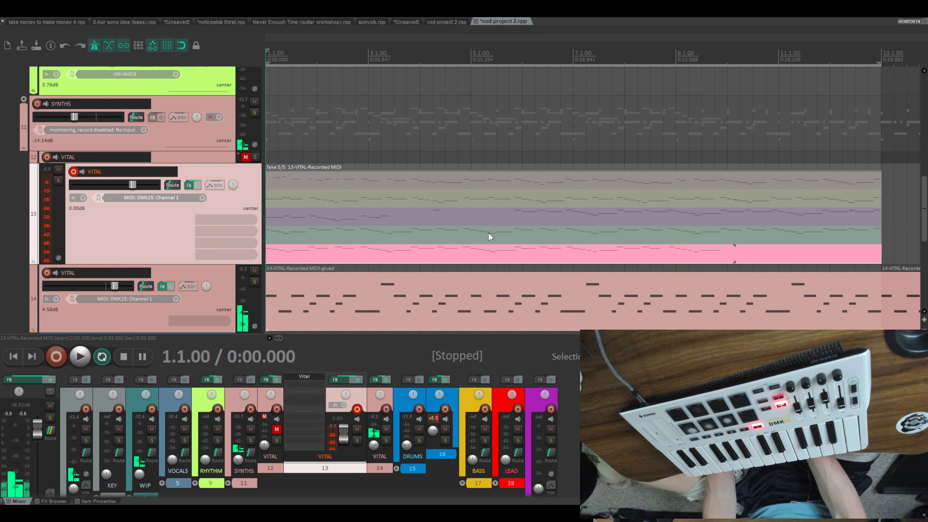
- Keep only take 4 of the track 13 VITAL recording and listen to it with the arrangement from bar 1
left_click(458, 231)
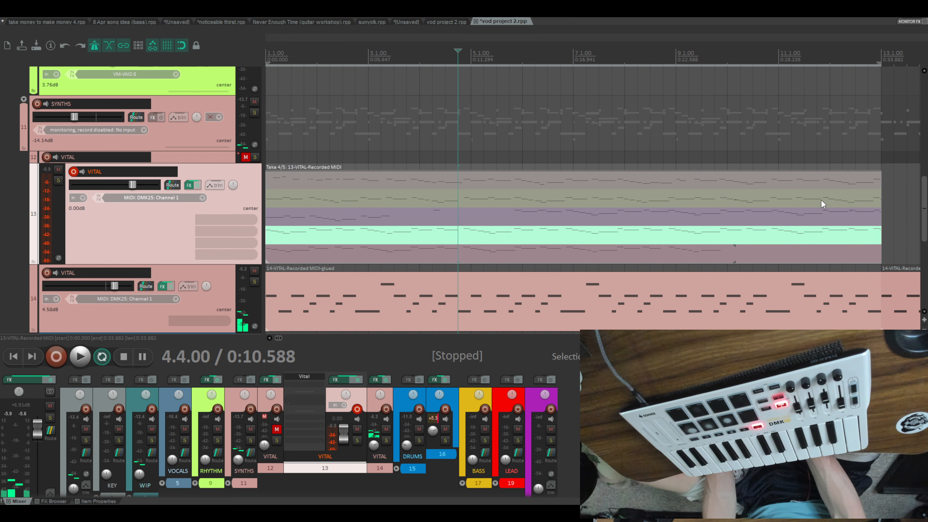
key("ctrl+l")
key("Home")
key("space")
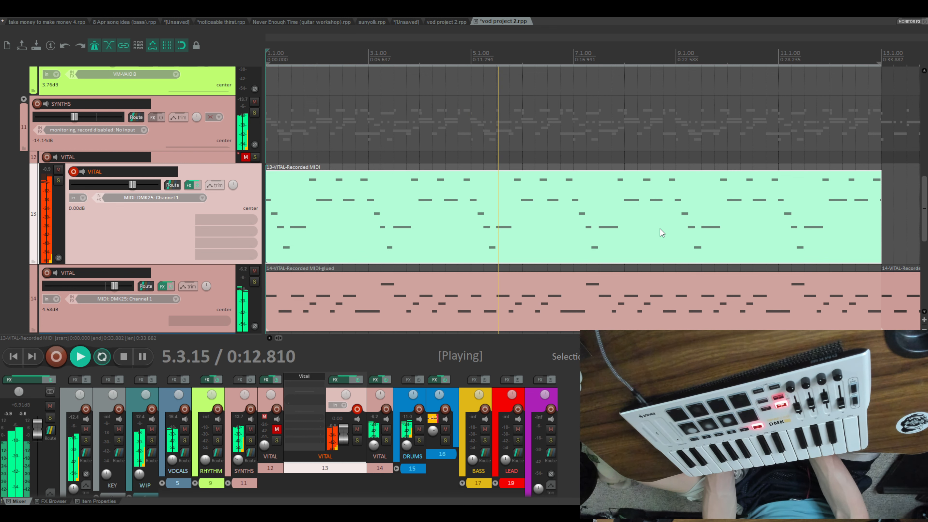
scroll(660, 228, "up", 5)
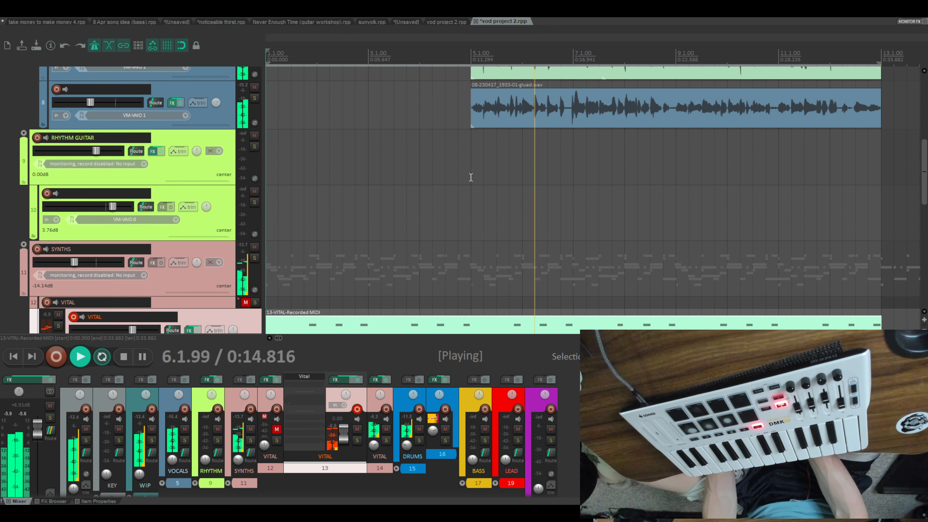
scroll(471, 177, "up", 3)
scroll(471, 177, "down", 6)
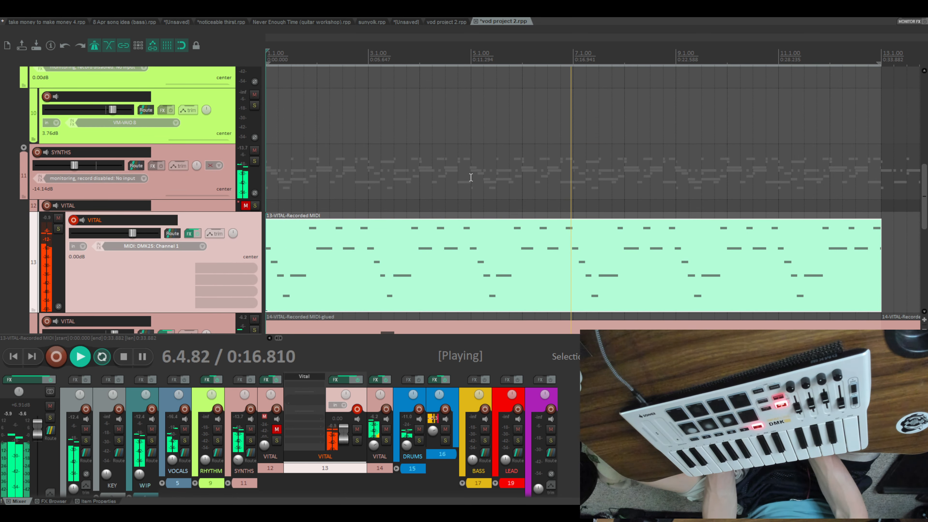
scroll(471, 178, "down", 3)
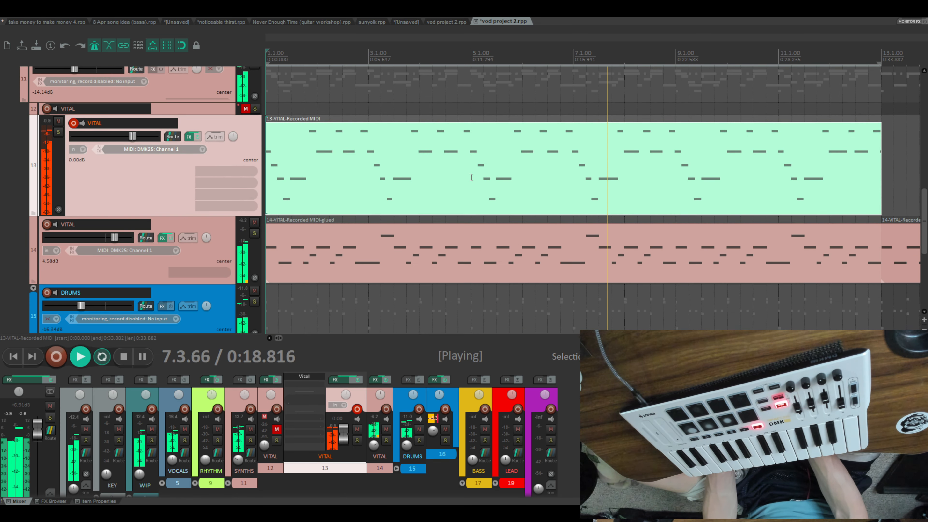
key("space")
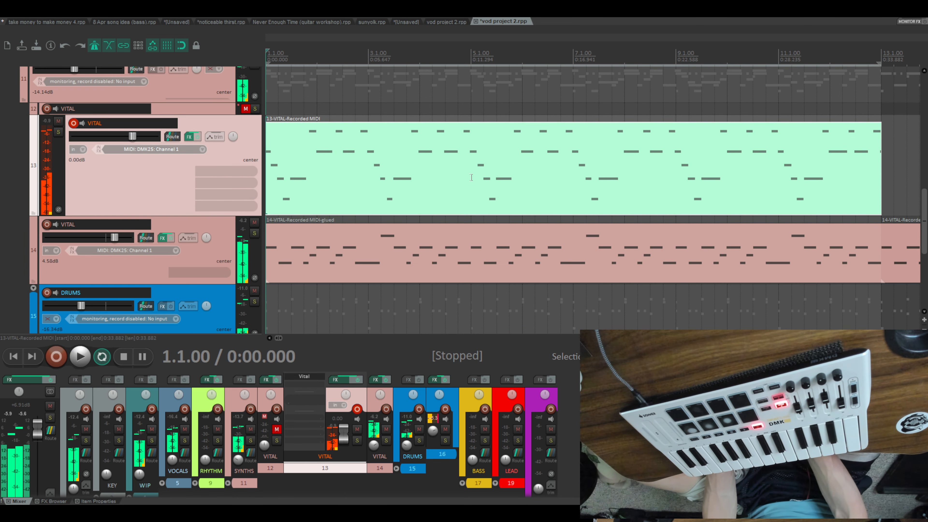
- Split the track 13 VITAL item at 1.4.00 and delete the portion before the split
left_click(307, 181)
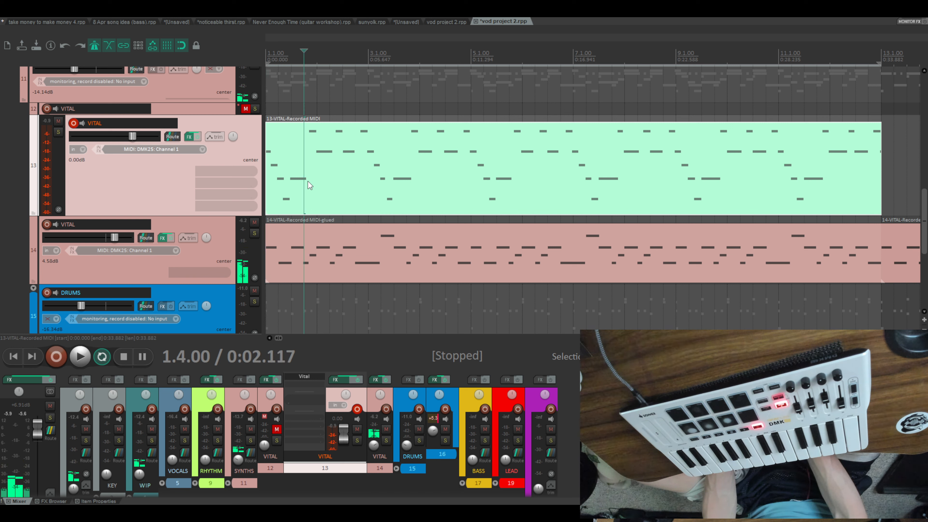
left_click_drag(307, 181, 314, 182)
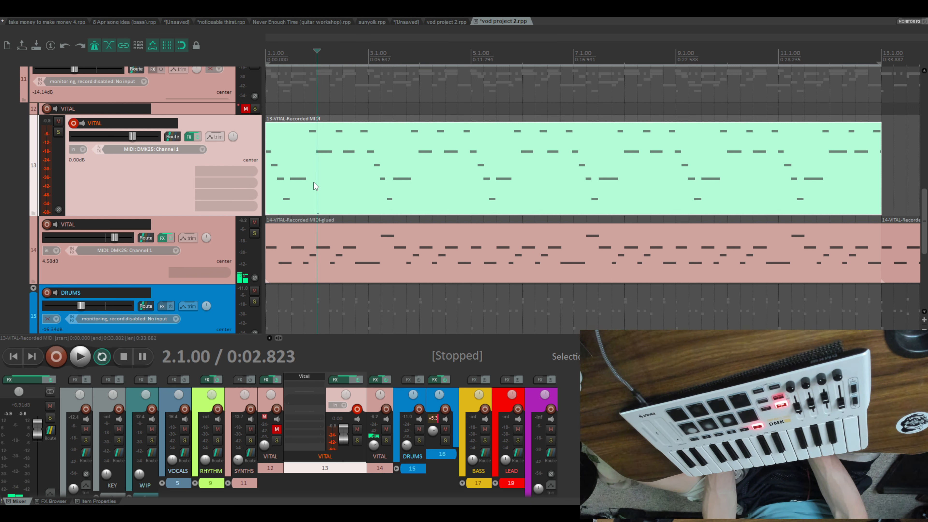
key("Home")
key("space")
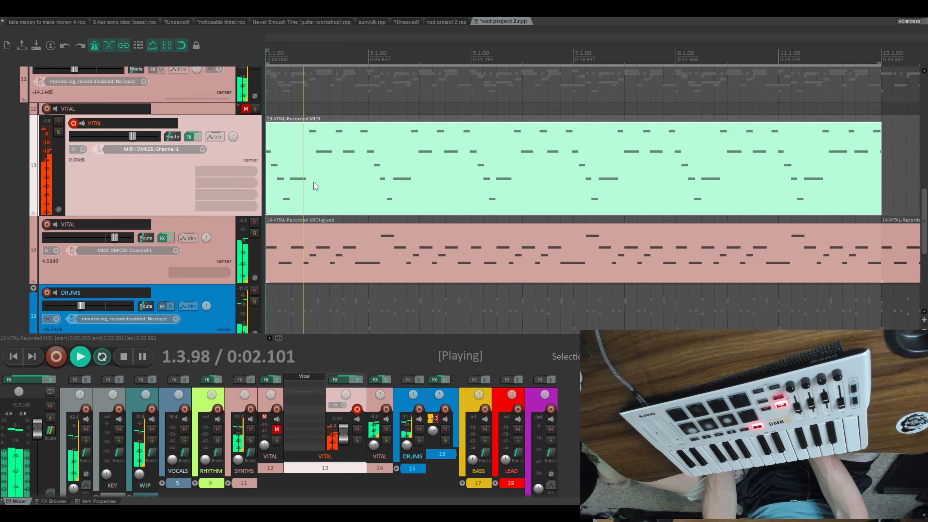
key("space")
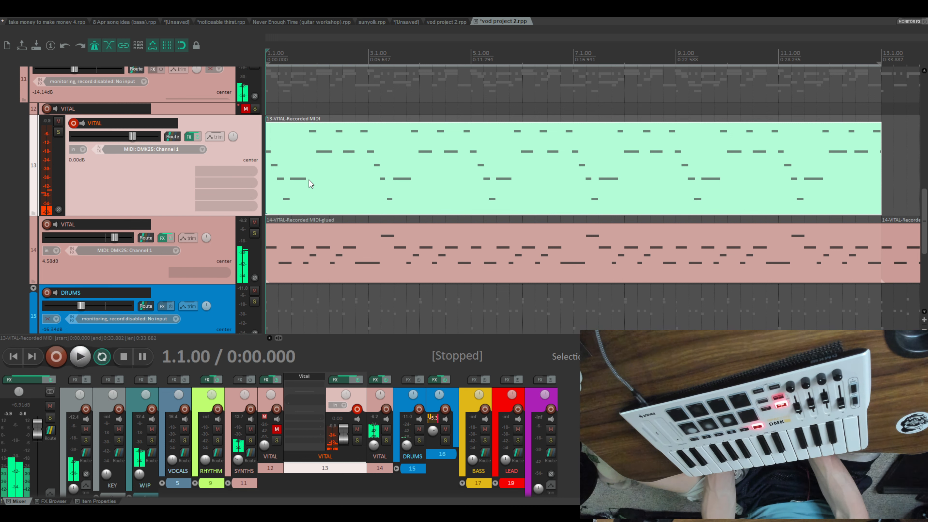
left_click(309, 180)
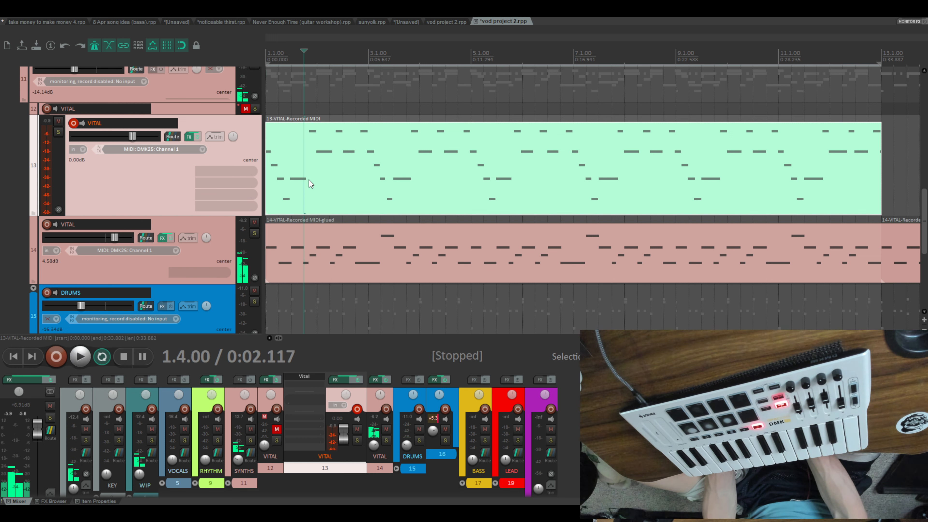
key("s")
left_click(296, 178)
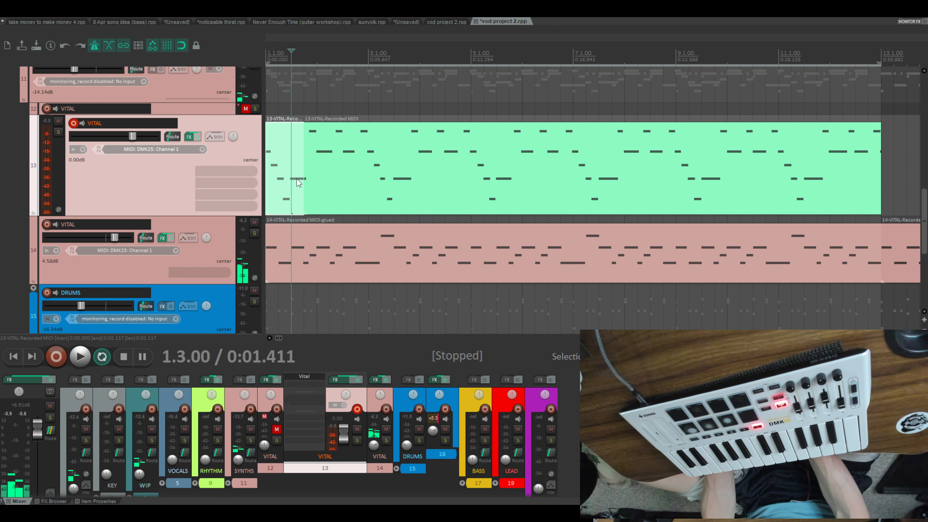
key("Delete")
left_click(311, 186)
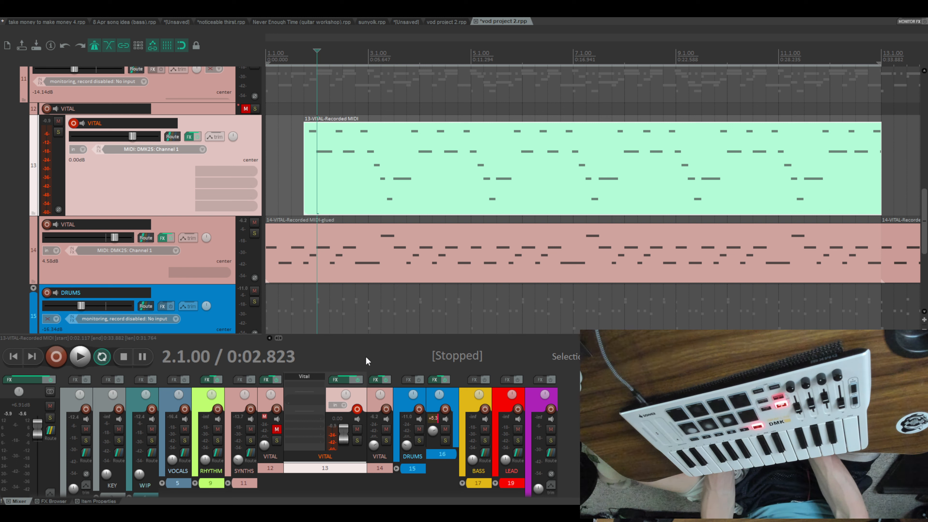
- Play the arrangement from bar 1 and lower the volume of VITAL track 13 to -10.26 dB
key("Home")
key("space")
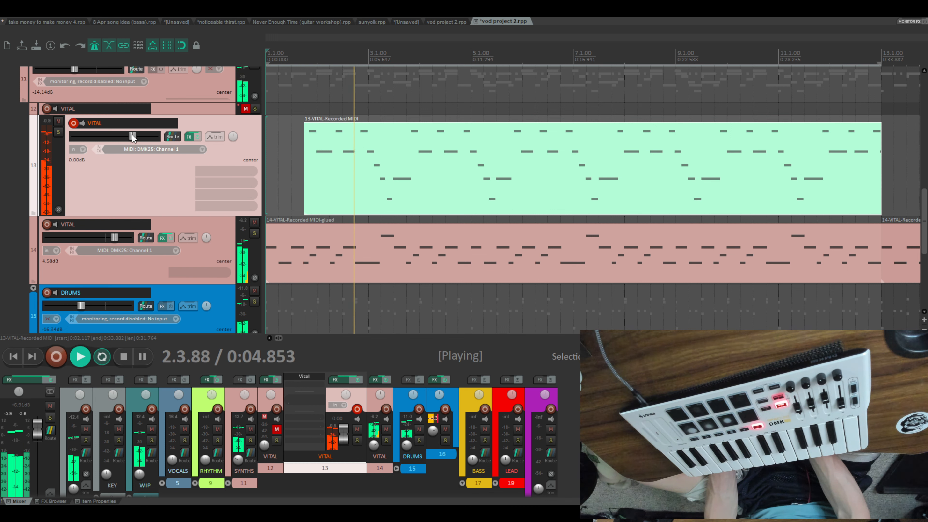
left_click_drag(132, 137, 116, 137)
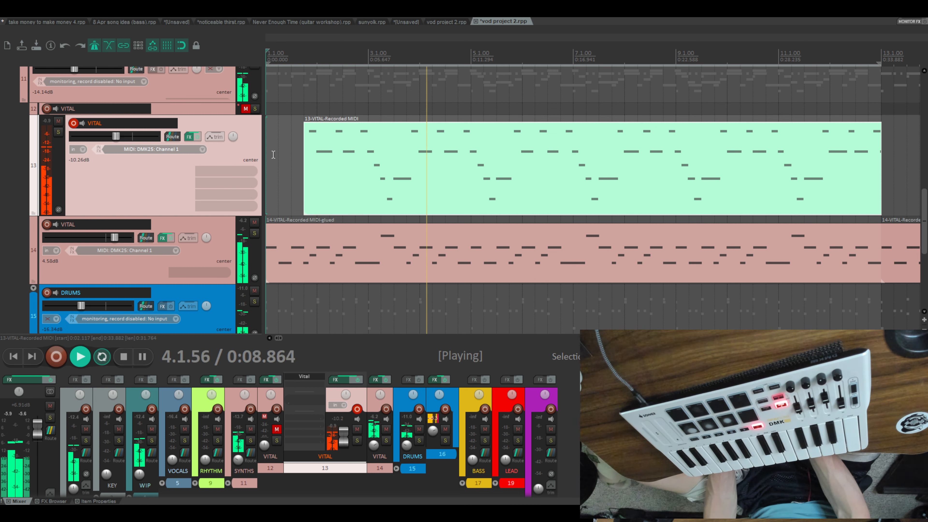
scroll(495, 183, "up", 8)
scroll(497, 190, "down", 6)
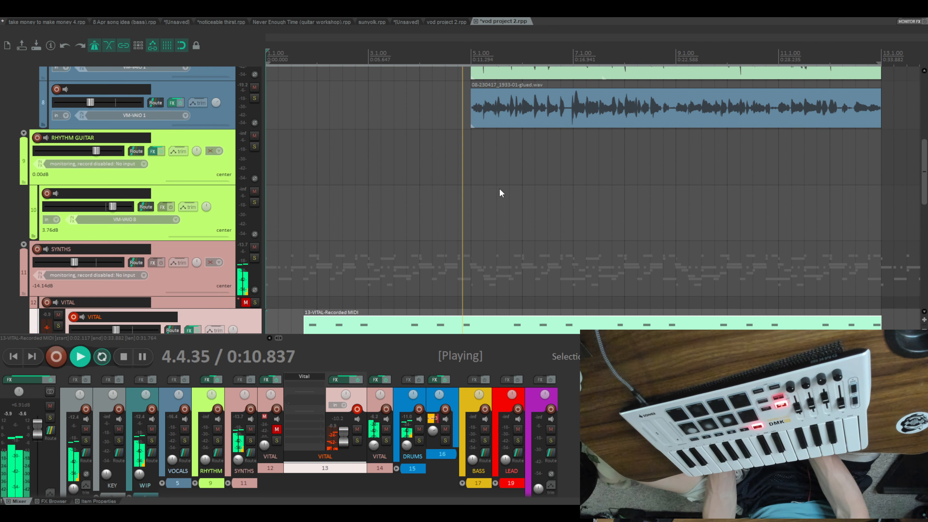
key("space")
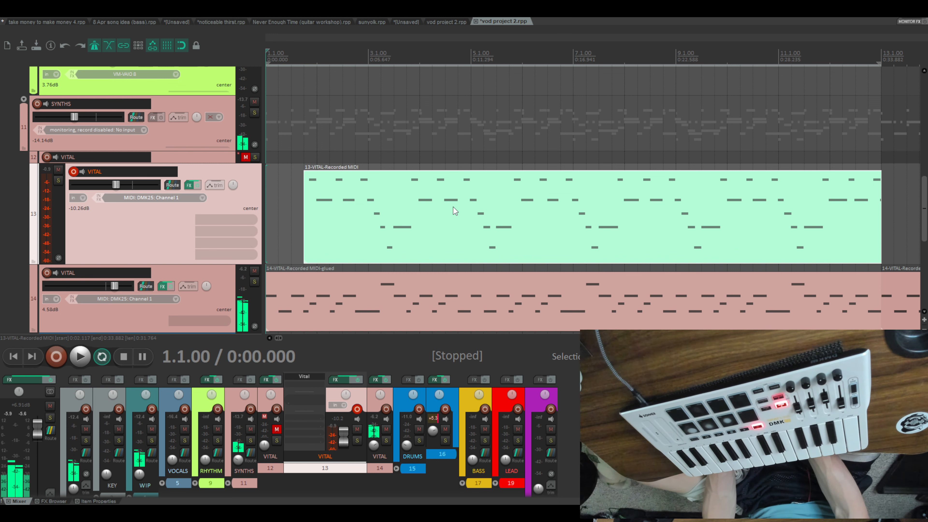
- Move the audio items on tracks 7 and 8 together so they start at bar 7
scroll(498, 146, "up", 6)
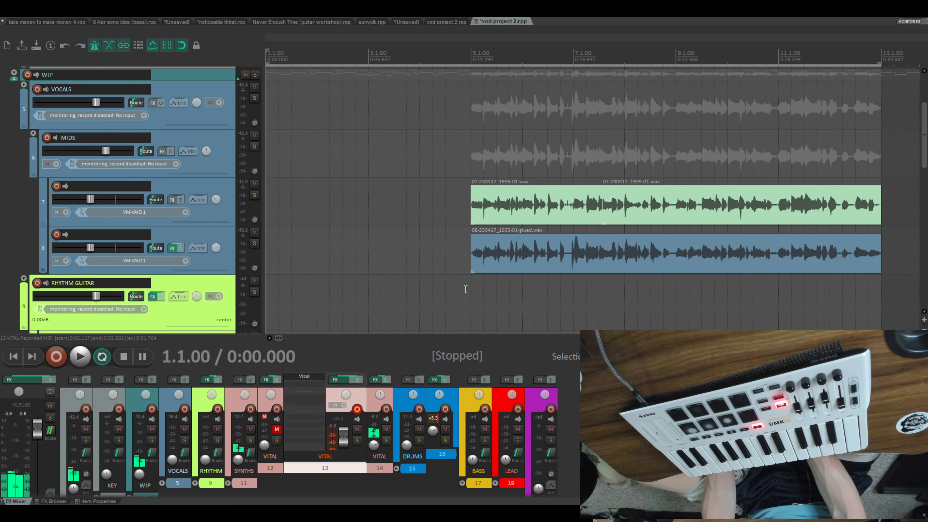
scroll(465, 289, "down", 5)
scroll(473, 257, "up", 5)
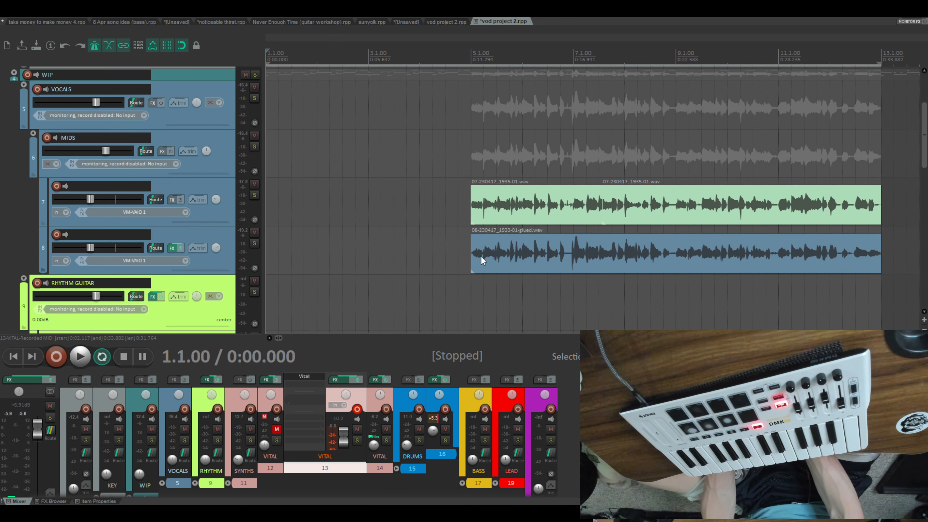
left_click_drag(504, 35, 501, 43)
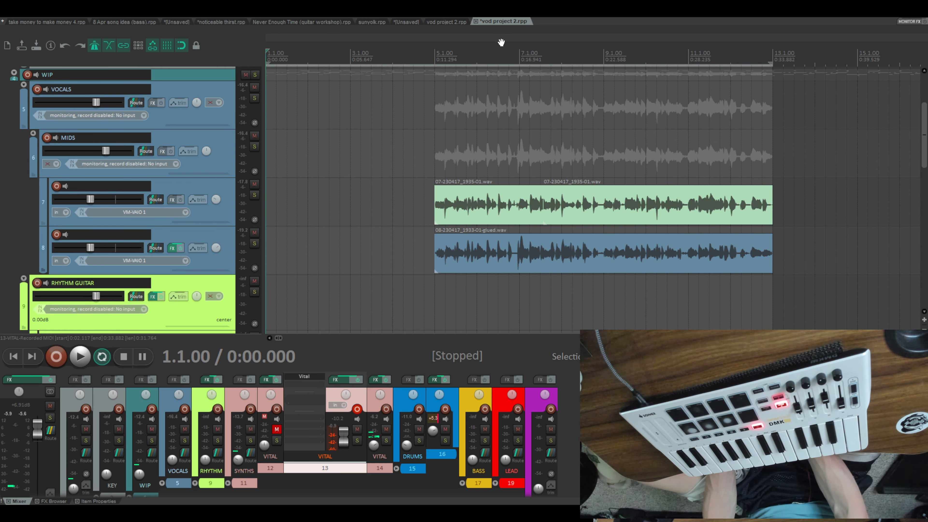
left_click_drag(420, 293, 787, 169)
left_click_drag(709, 213, 837, 219)
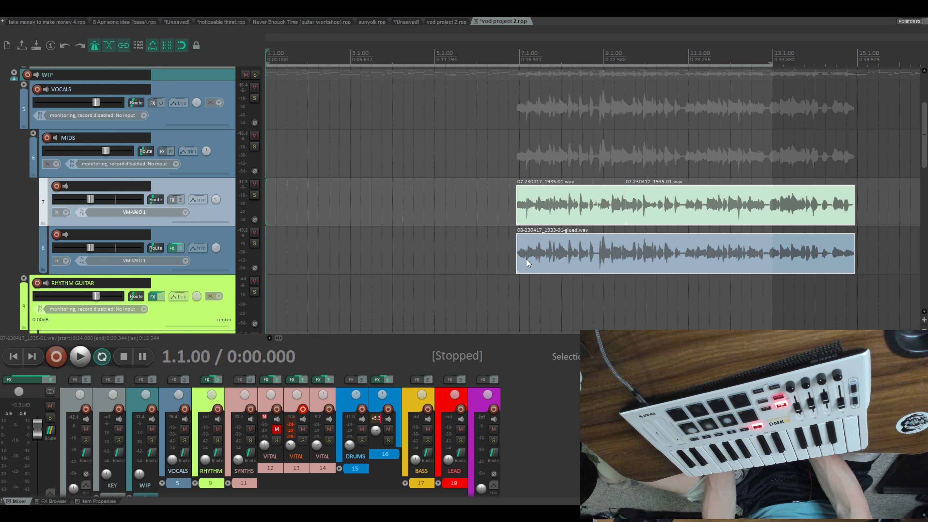
left_click_drag(527, 260, 528, 264)
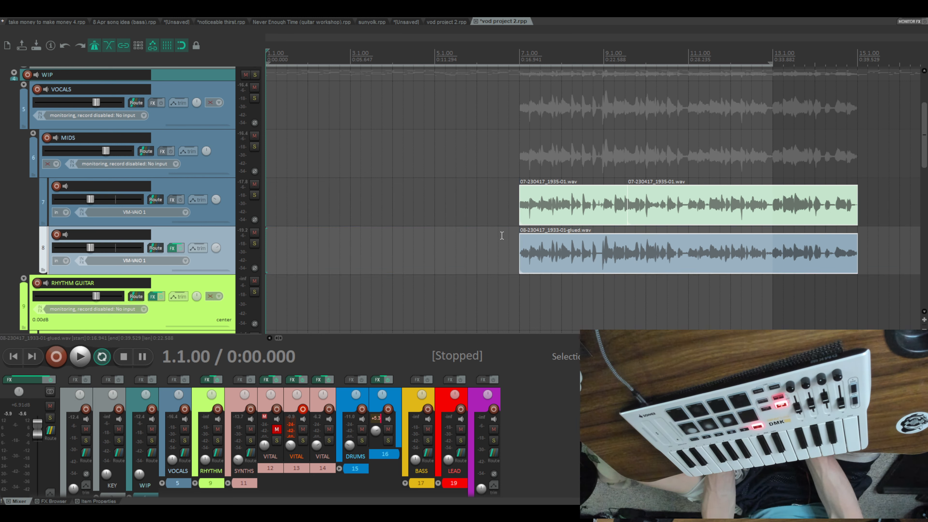
- Glue the three MIDI items on drum track 16 into one item spanning bars 1 to 17
scroll(632, 223, "down", 10)
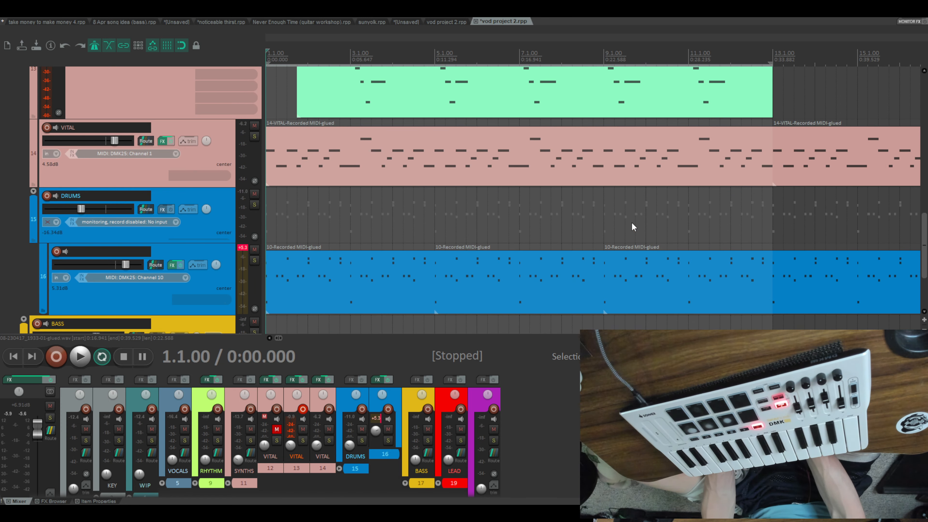
scroll(645, 41, "down", 3)
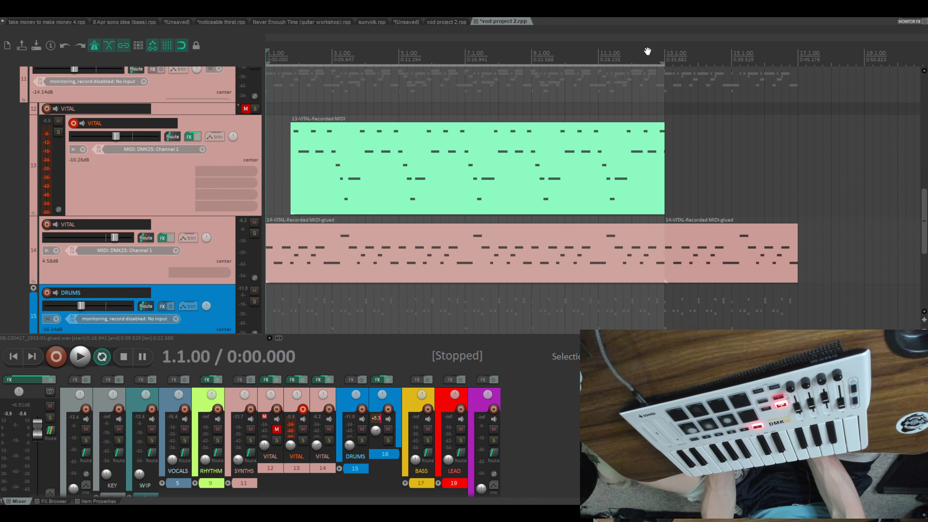
scroll(697, 189, "down", 3)
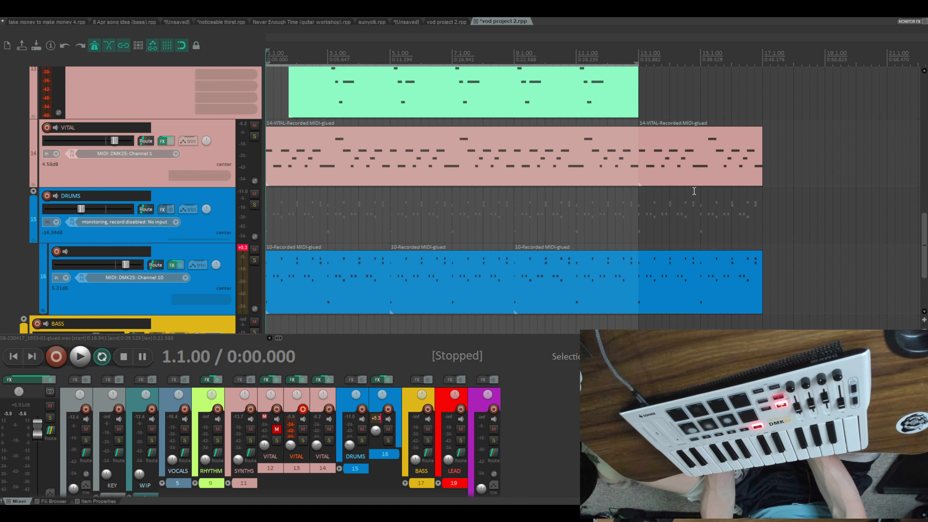
left_click(662, 143)
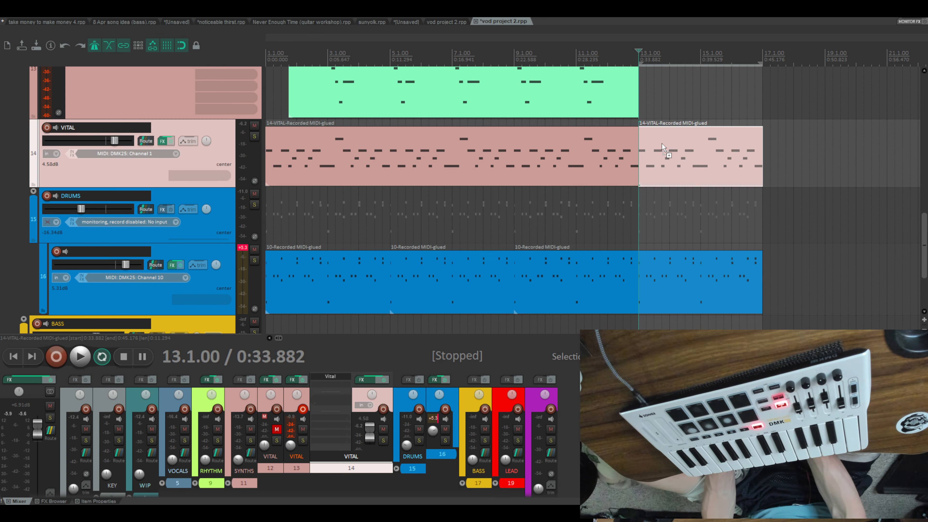
left_click(775, 232)
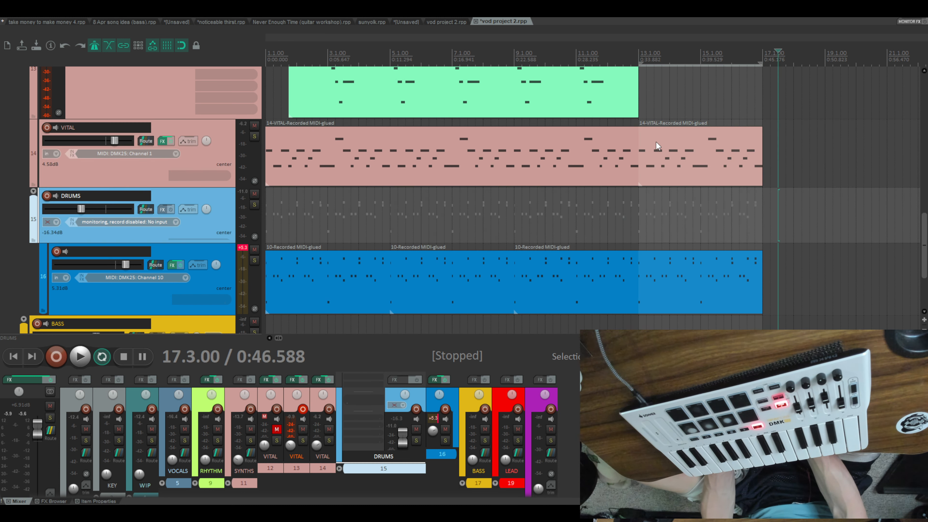
left_click(656, 146)
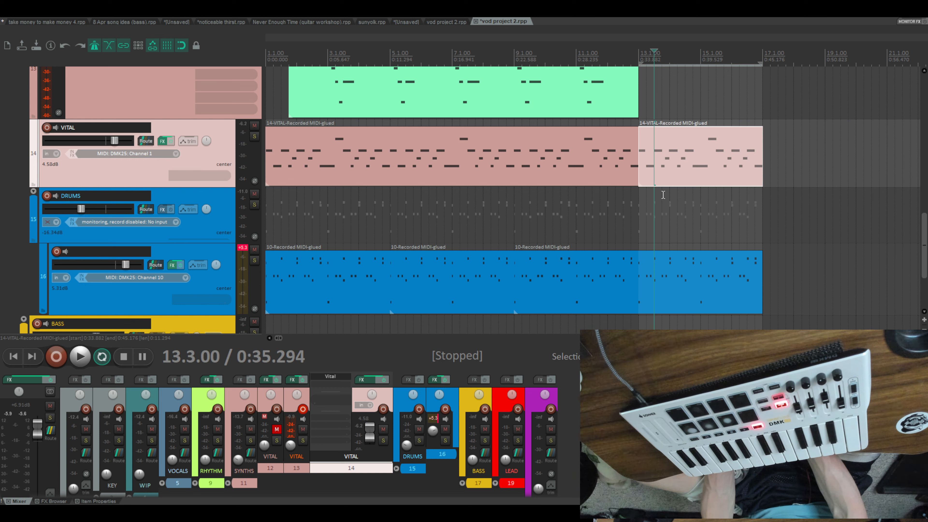
left_click(655, 297)
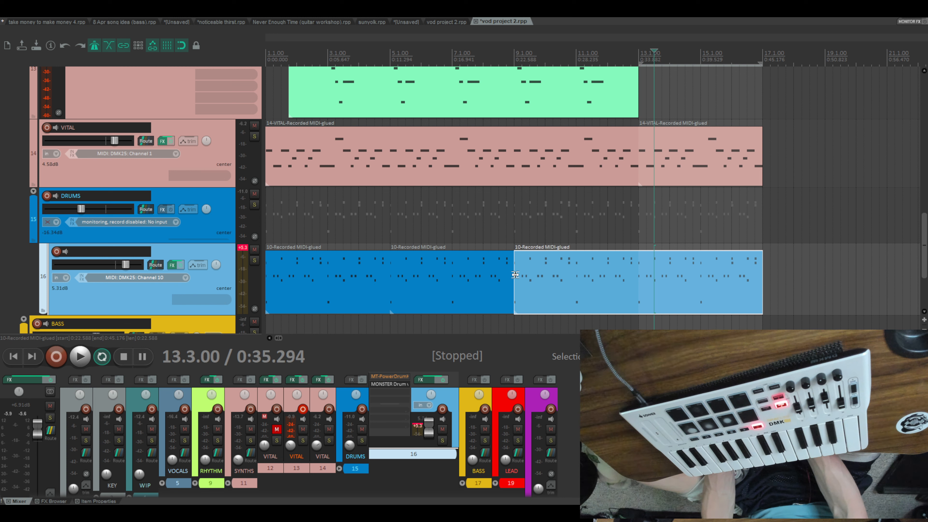
left_click(424, 269, "ctrl")
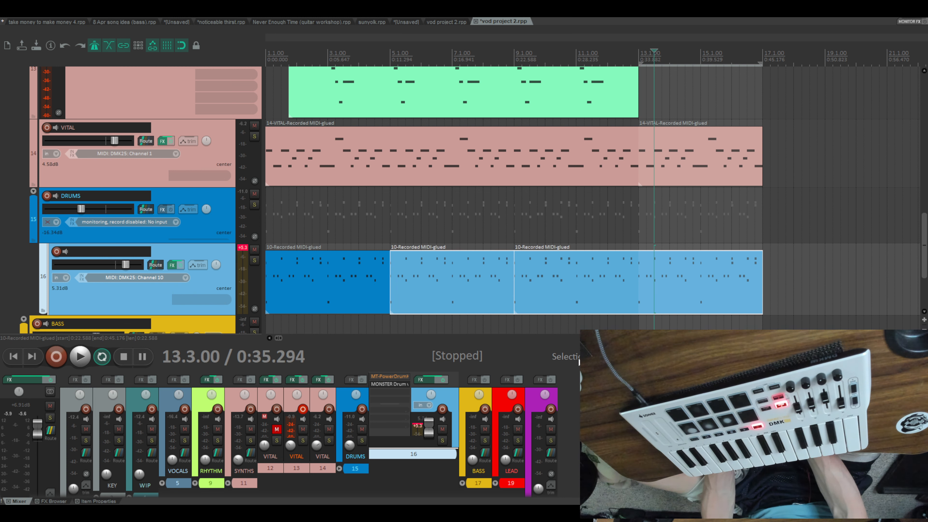
left_click_drag(579, 321, 293, 244)
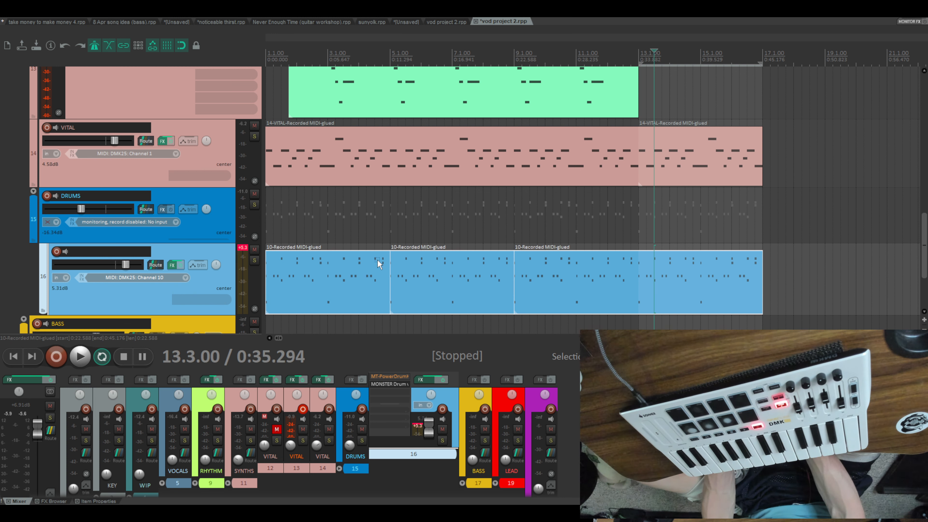
key("ctrl+g")
- Play the arrangement from bar 1 through bar 7 to hear how the audio items come in
key("Home")
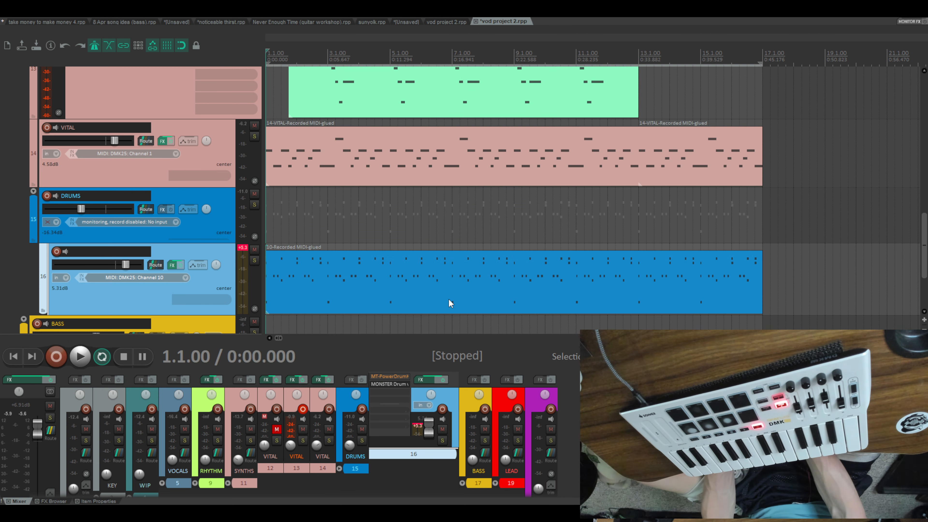
key("space")
scroll(448, 299, "up", 3)
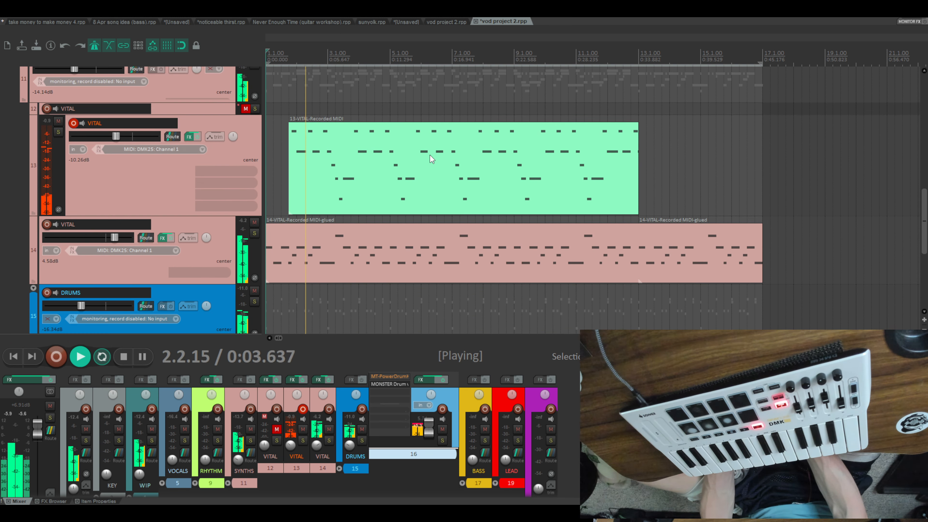
scroll(424, 180, "up", 2)
scroll(424, 179, "up", 2)
scroll(395, 325, "down", 4)
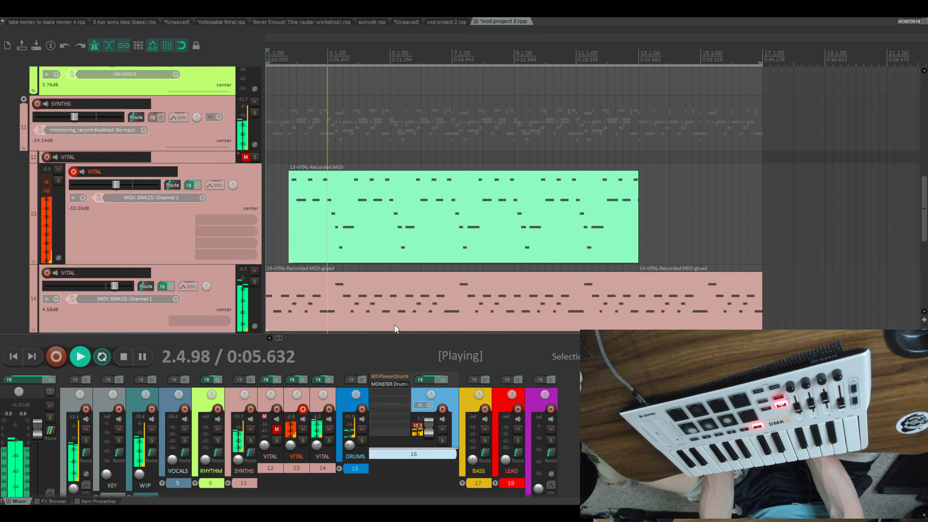
scroll(409, 278, "up", 2)
scroll(409, 277, "down", 1)
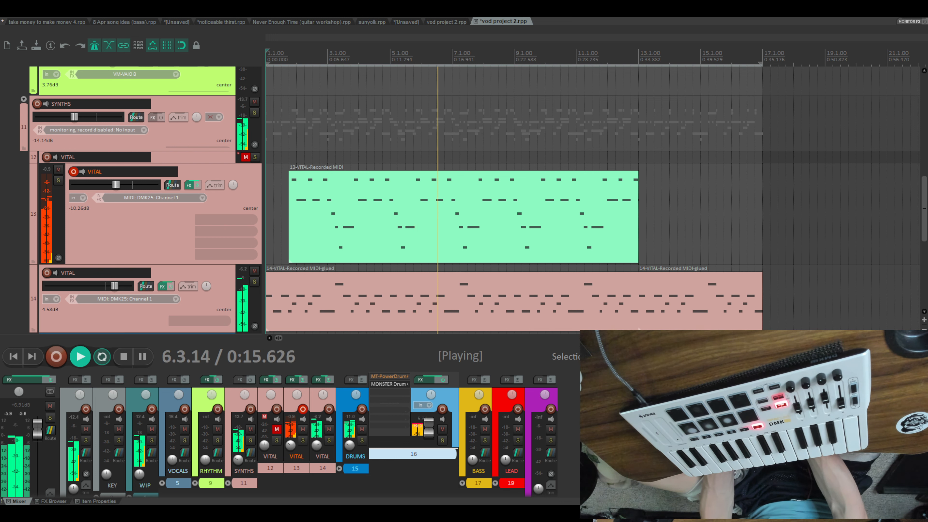
scroll(592, 201, "up", 2)
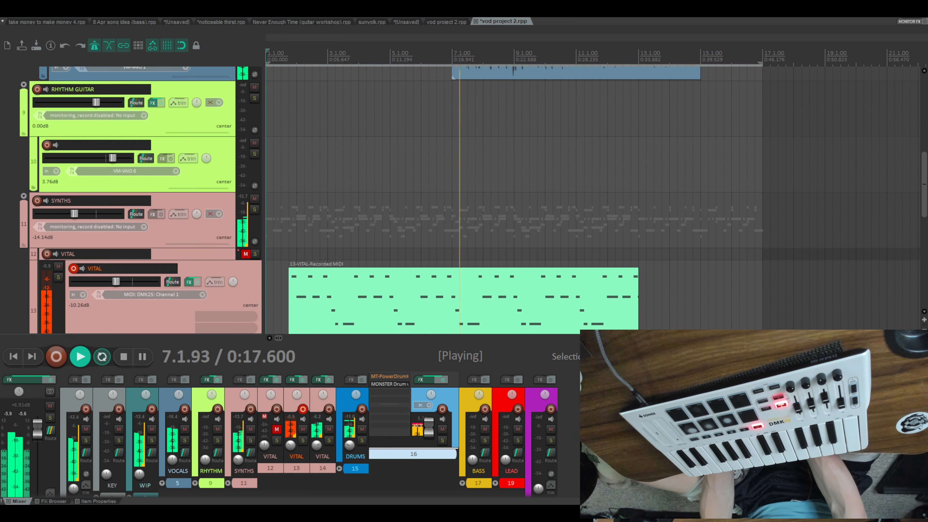
scroll(592, 200, "down", 2)
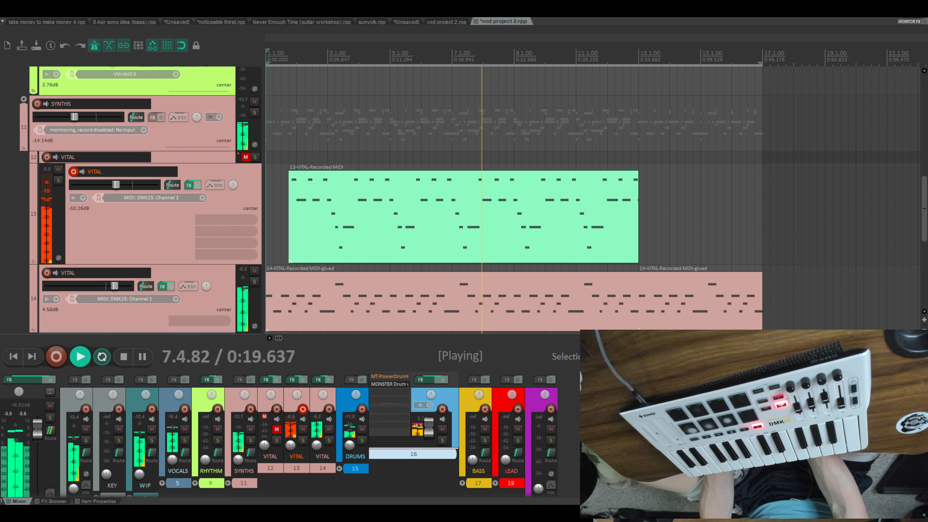
key("space")
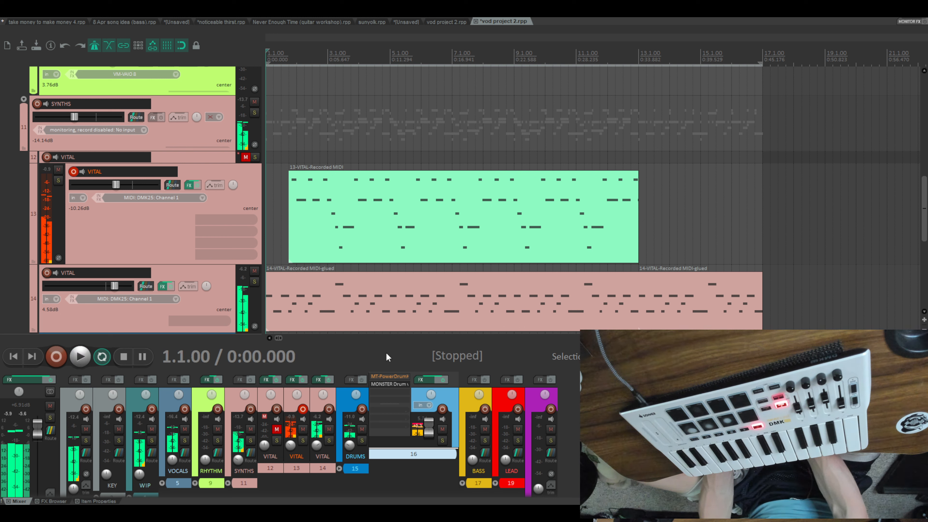
- Split the items at 6.1.00 and delete the portion of the track 13 VITAL item after the split
left_click(414, 219)
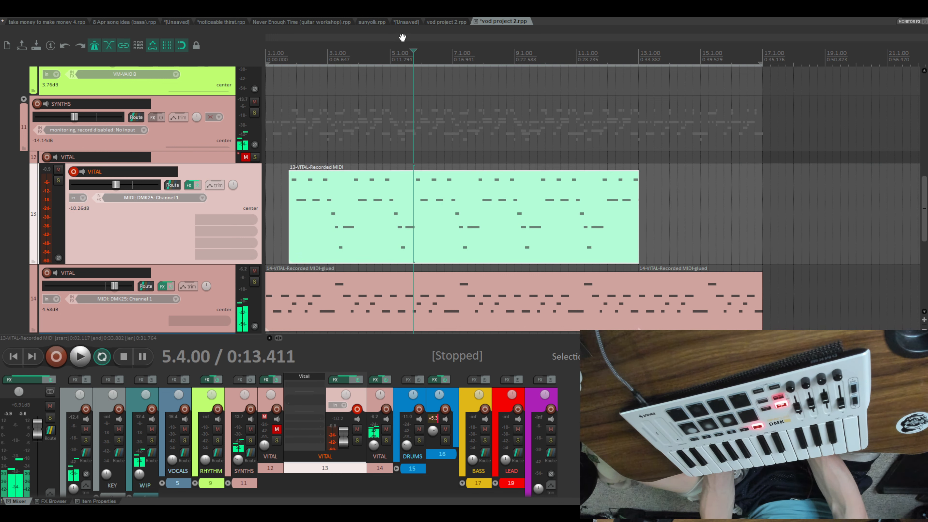
left_click_drag(403, 38, 690, 35)
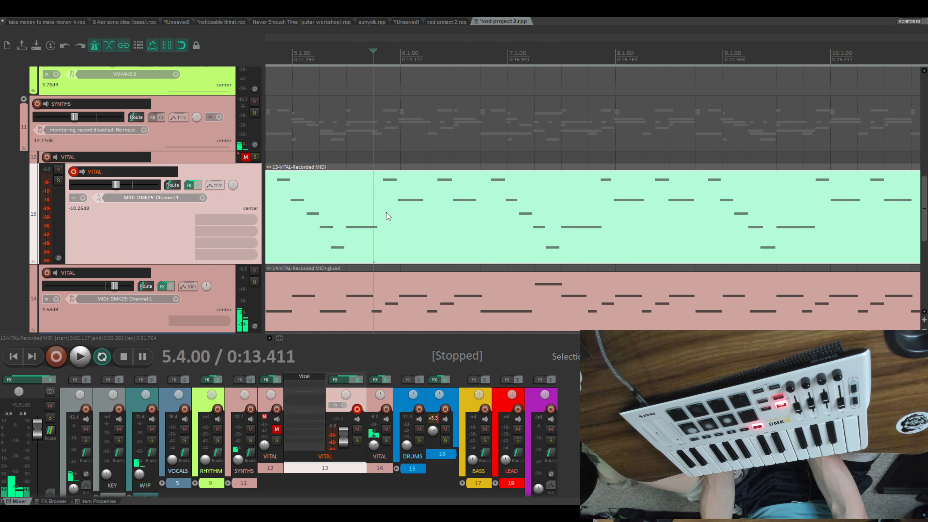
left_click(401, 147)
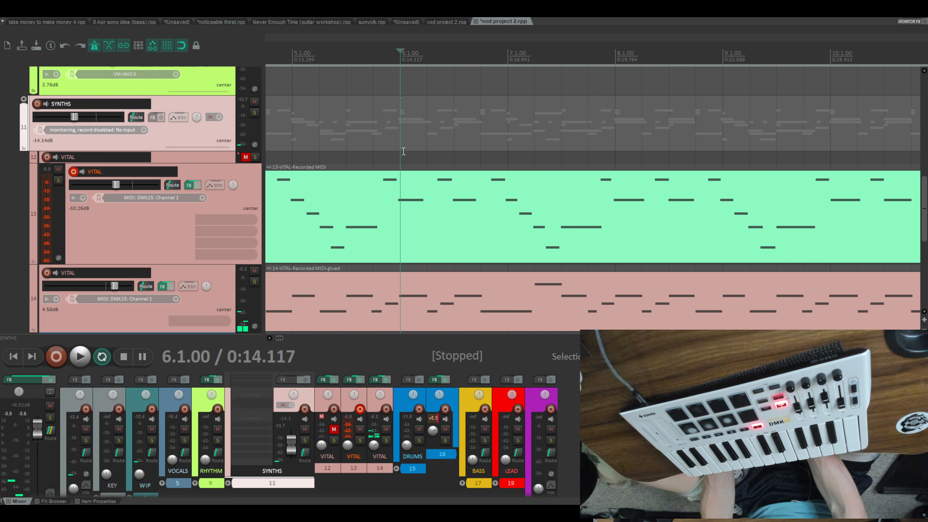
key("s")
left_click(419, 210)
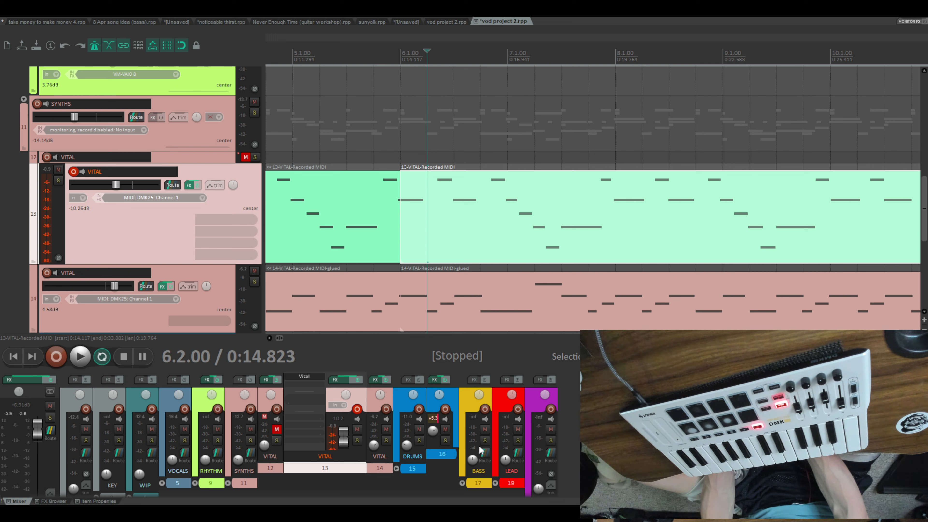
key("Delete")
- Remove the last high note just before bar 6 from the track 13 VITAL item
left_click(398, 207)
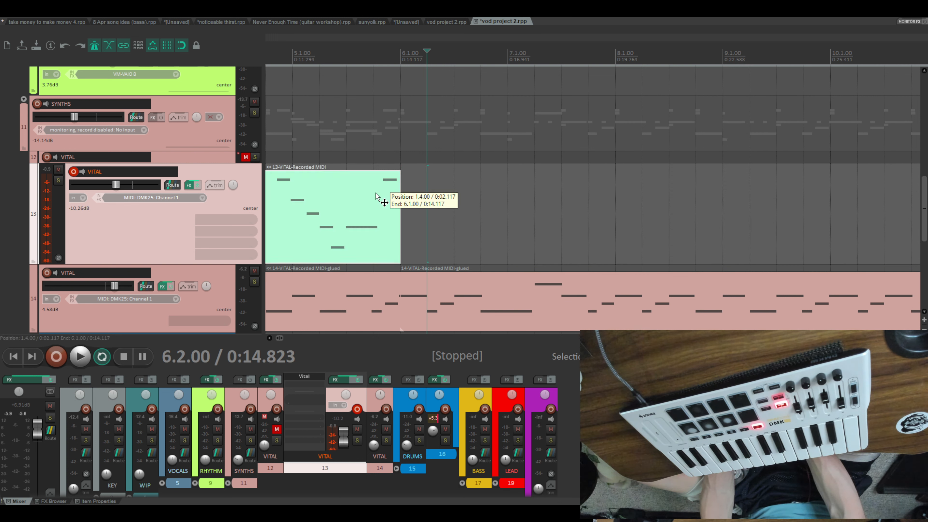
left_click(376, 198)
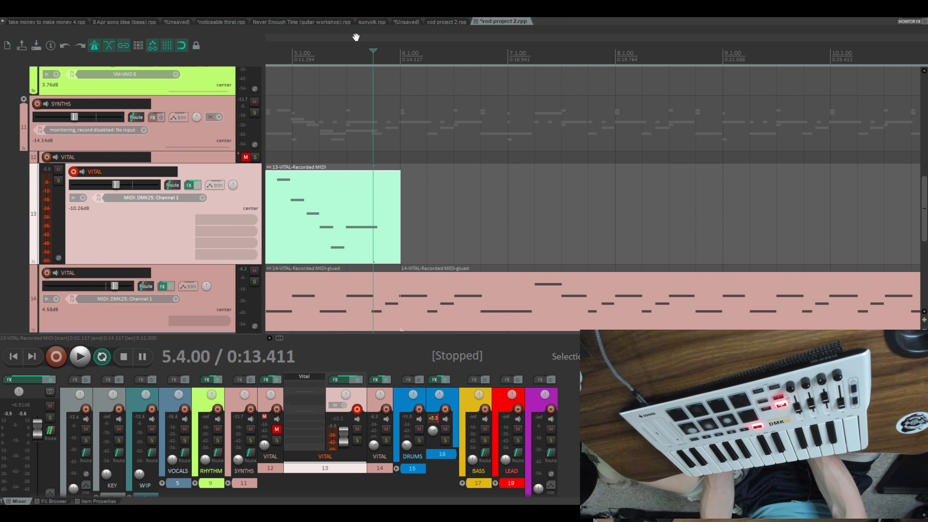
left_click_drag(356, 37, 703, 46)
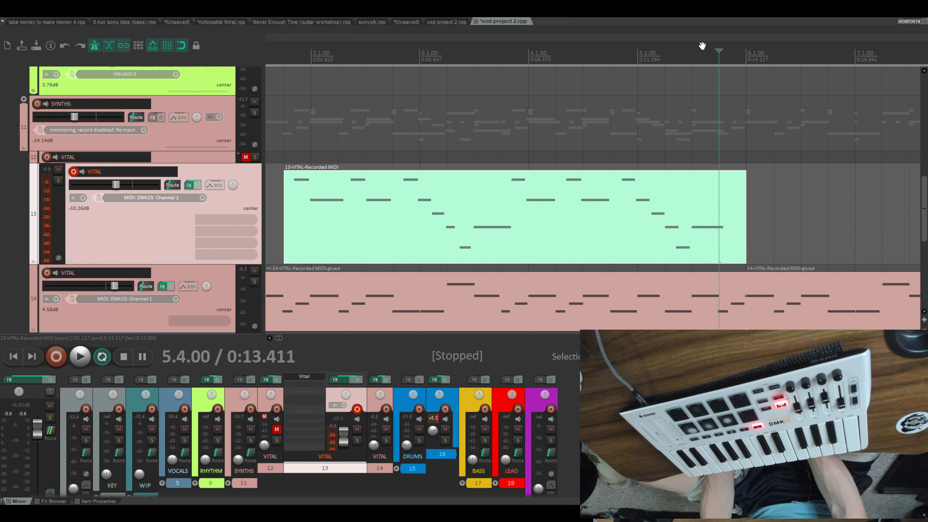
left_click(350, 221)
- Compare the position of the track 13 VITAL item with the audio items on tracks 7 and 8
scroll(433, 114, "down", 5)
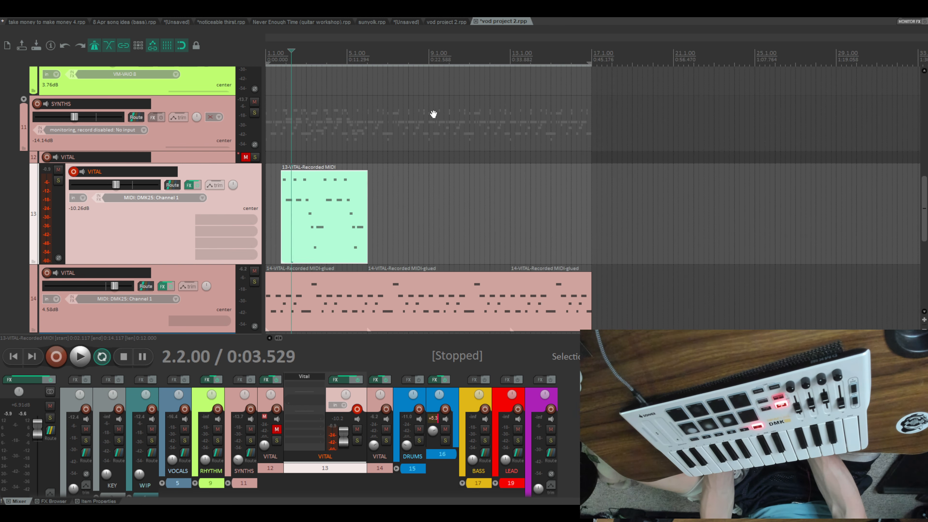
scroll(256, 240, "up", 5)
scroll(369, 238, "down", 4)
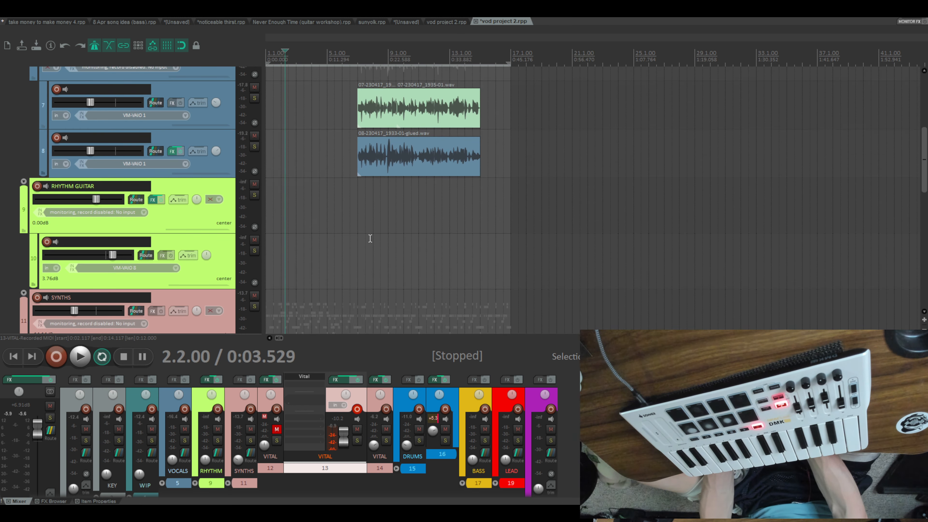
scroll(370, 239, "up", 1)
scroll(370, 238, "up", 2)
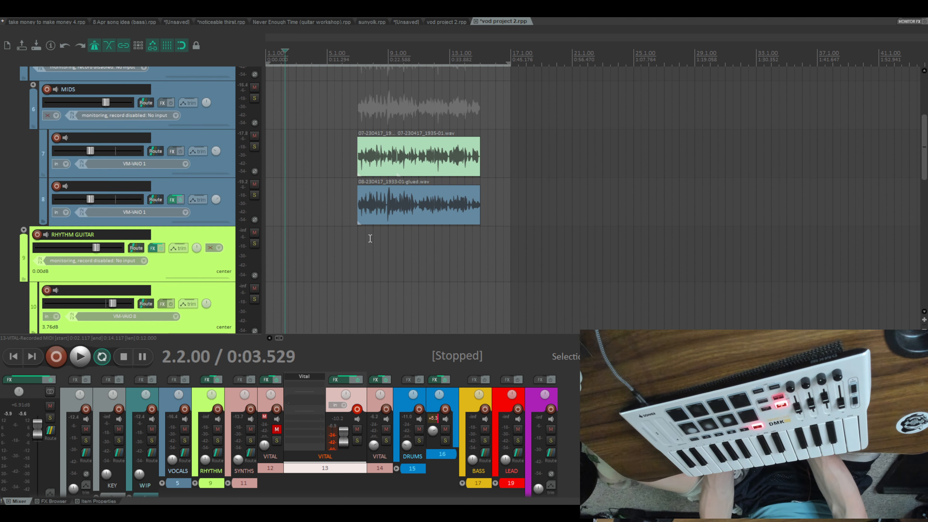
scroll(370, 239, "down", 4)
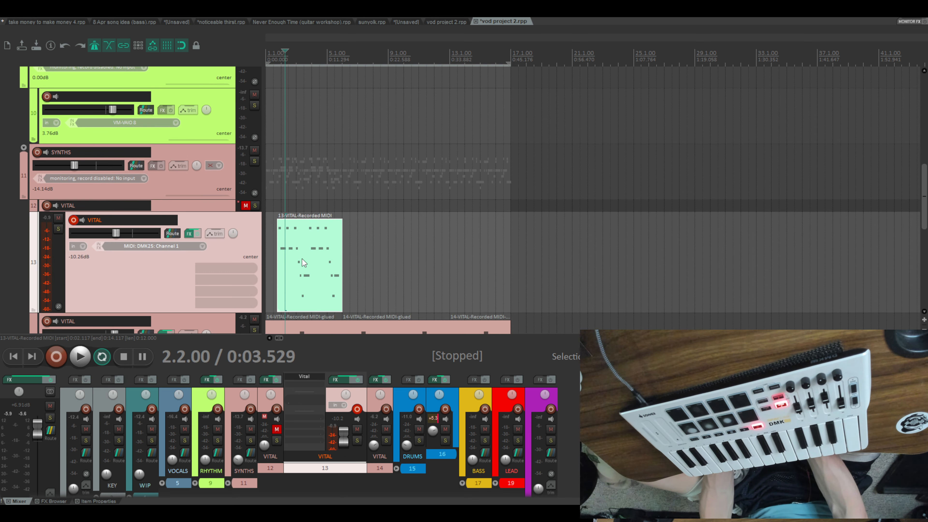
scroll(363, 259, "up", 4)
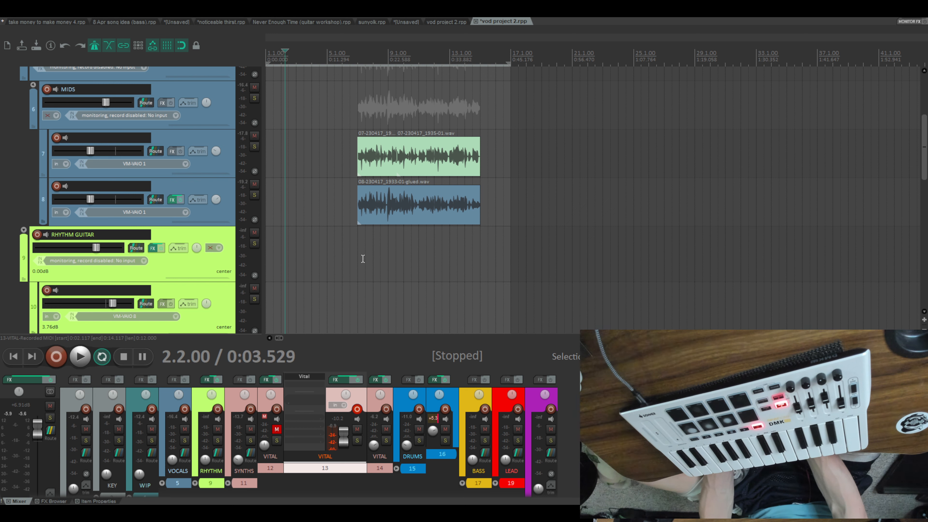
scroll(363, 258, "down", 4)
- Play the opening bars of the arrangement from bar 1 to check where the track 13 VITAL part enters
key("Home")
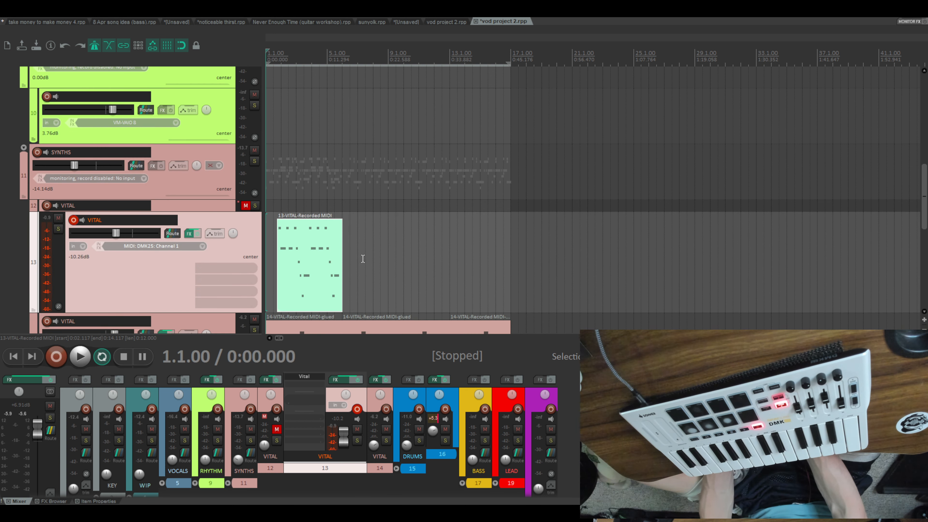
key("space")
scroll(382, 255, "down", 2)
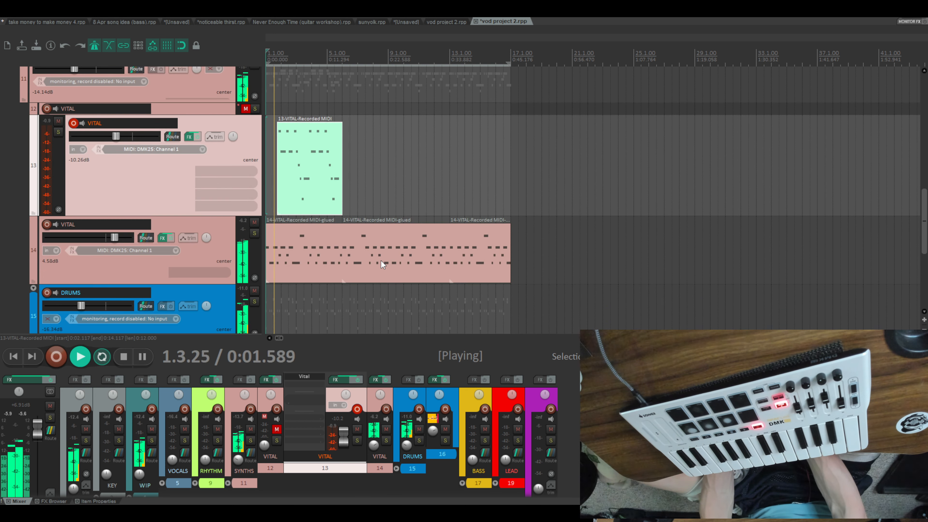
scroll(381, 260, "up", 3)
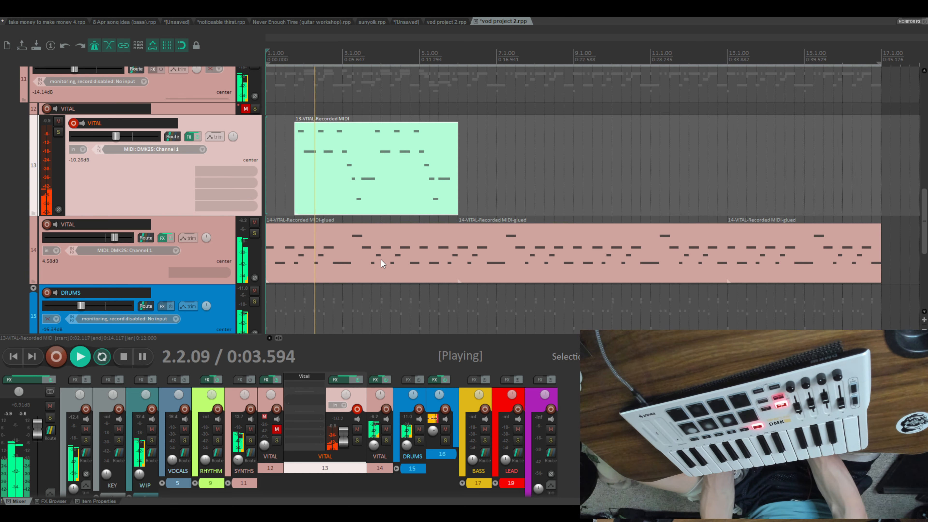
key("space")
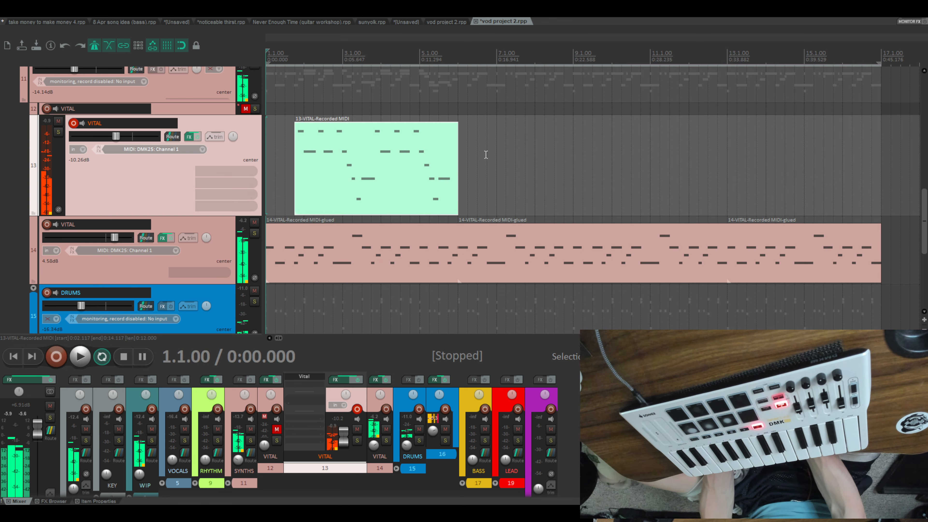
- Move the track 13 VITAL item to start at 3.1.00 and play the arrangement from bar 1 to check its entry
left_click_drag(325, 166, 361, 172)
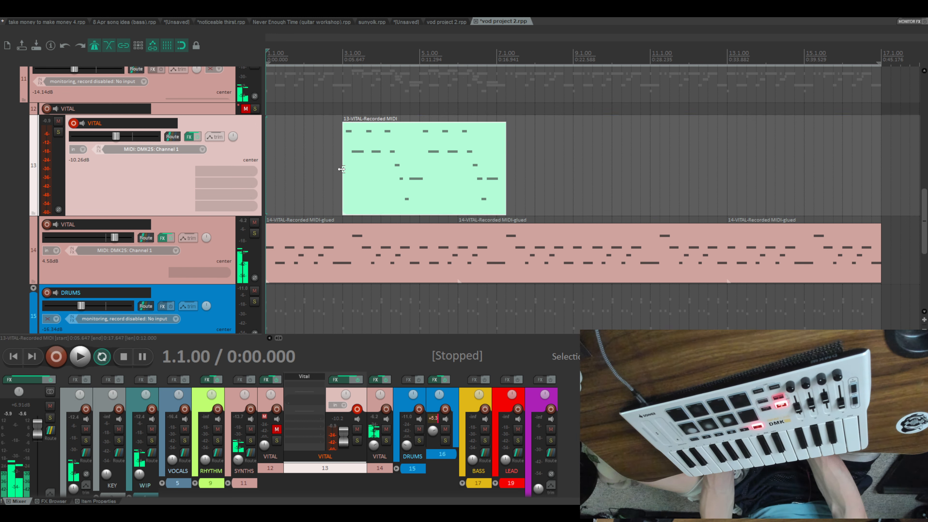
key("space")
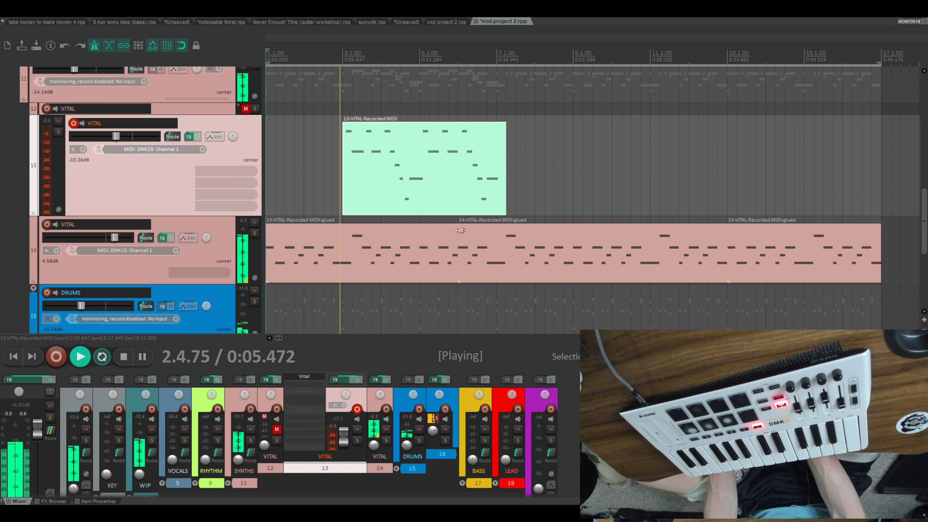
key("space")
left_click(371, 181)
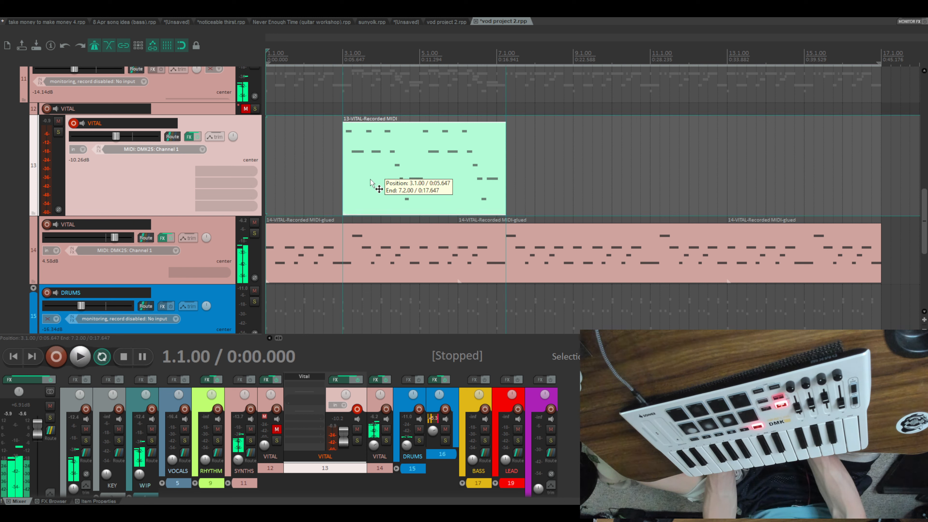
- Move the track 13 VITAL item one beat earlier and play from bar 1 to check it against the audio on tracks 7 and 8
left_click_drag(371, 181, 361, 181)
key("space")
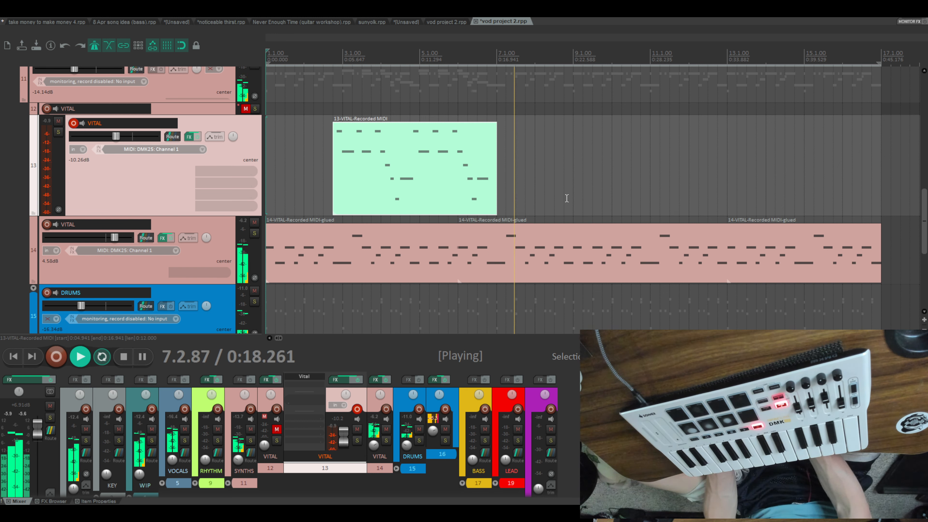
scroll(577, 191, "up", 5)
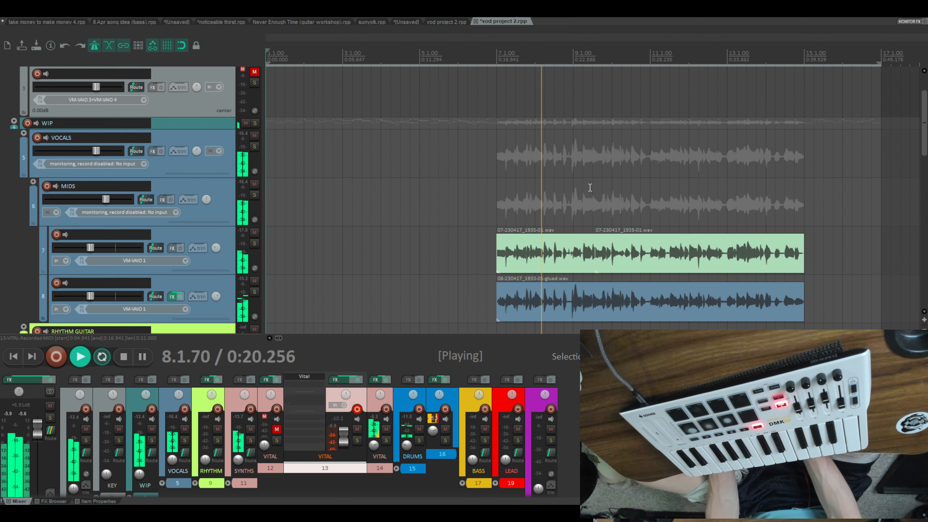
scroll(589, 188, "up", 5)
scroll(590, 188, "down", 4)
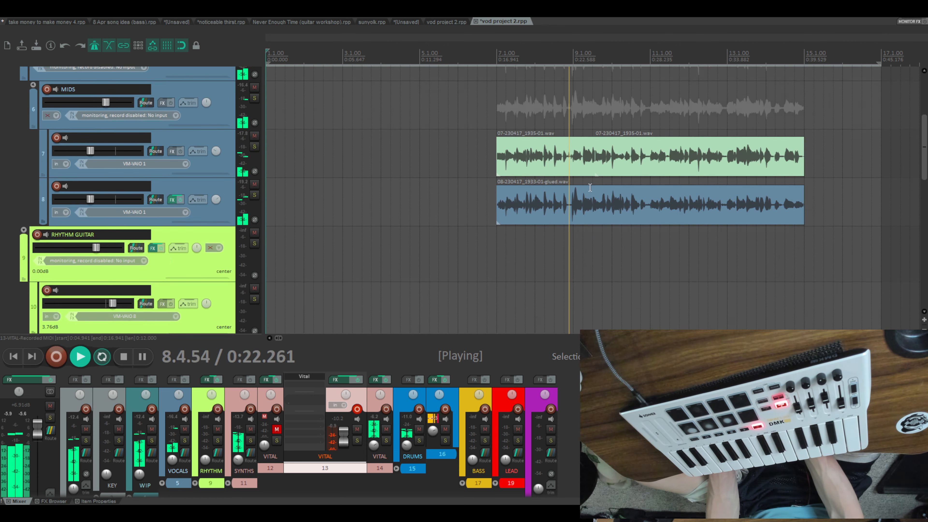
scroll(589, 188, "down", 4)
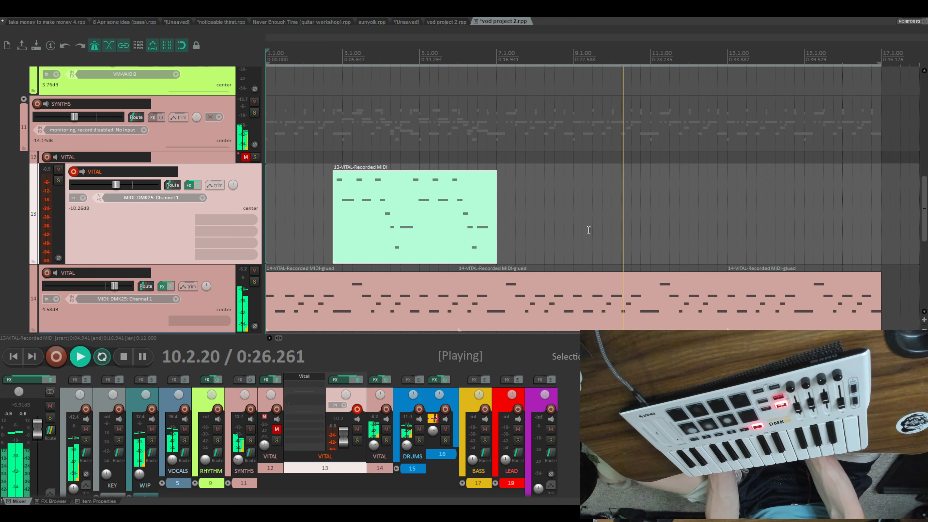
scroll(587, 231, "up", 5)
key("space")
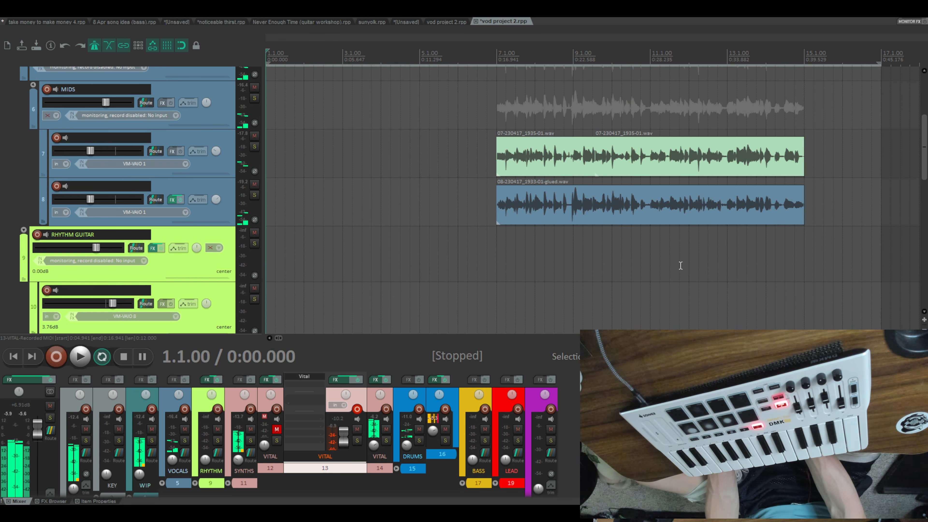
- Copy the track 13 VITAL item and paste the duplicate on the same track at 10.4.00
scroll(640, 289, "down", 4)
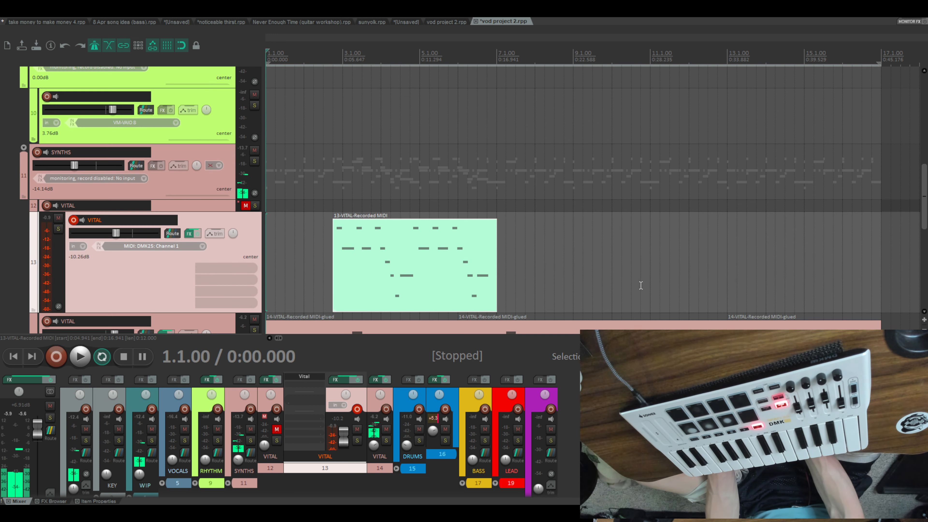
left_click(464, 239)
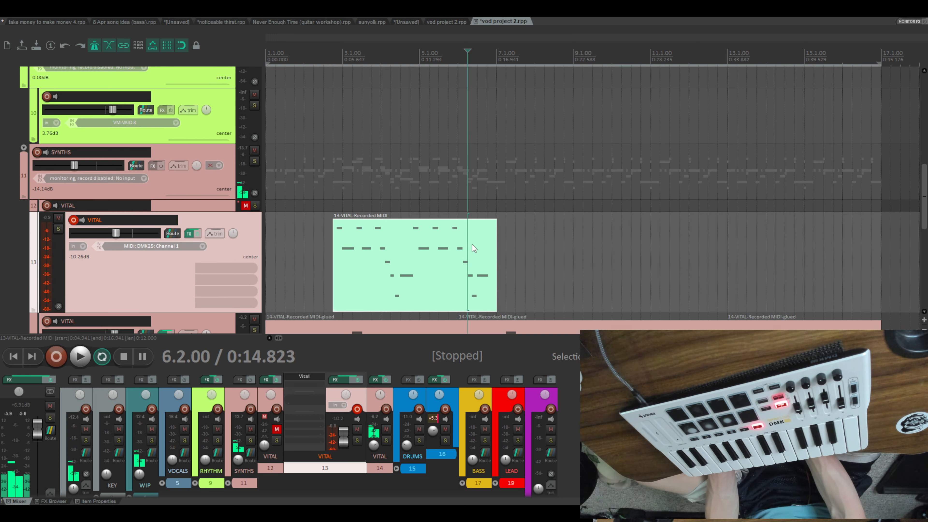
scroll(586, 203, "down", 2)
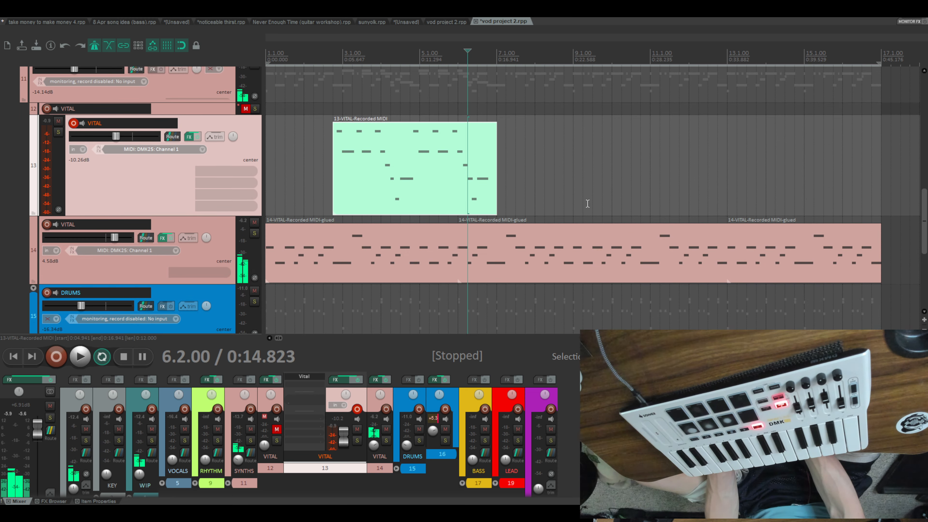
scroll(607, 218, "up", 1)
left_click(639, 214)
scroll(640, 214, "up", 3)
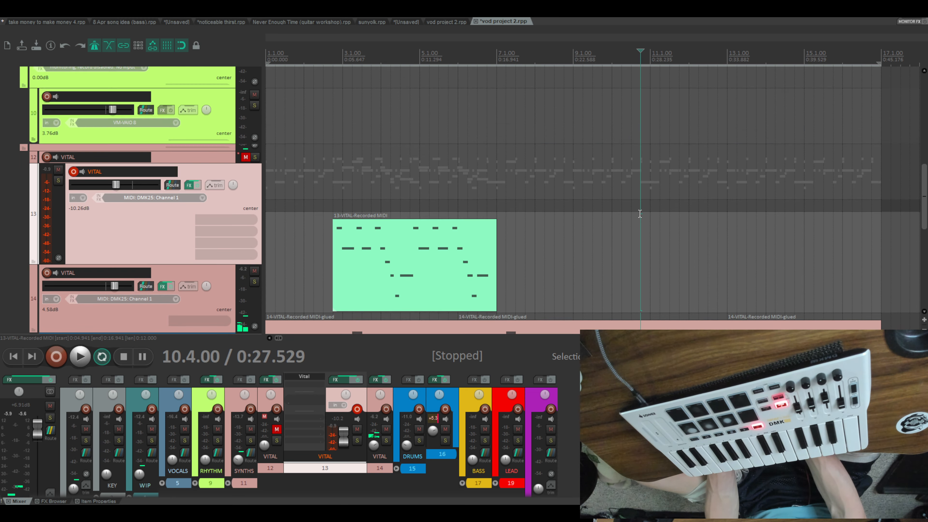
scroll(640, 214, "down", 3)
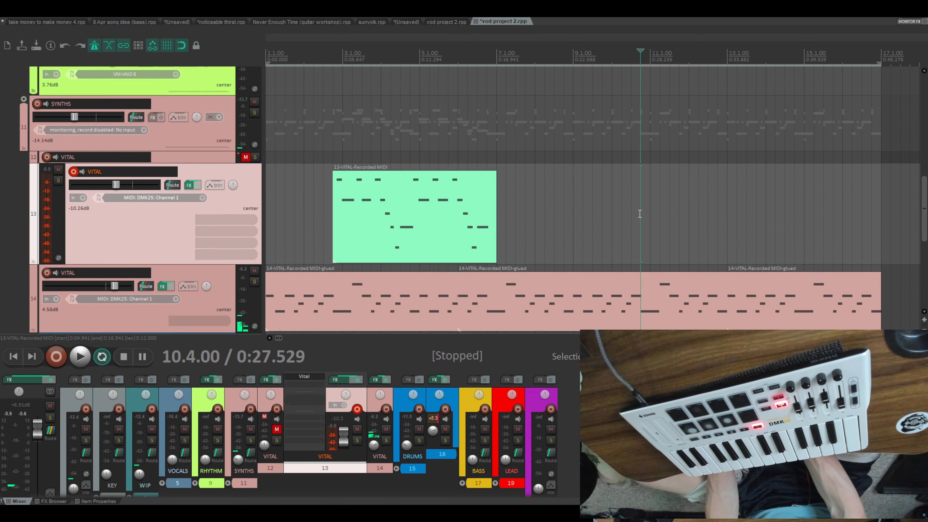
key("ctrl+v")
- Play the arrangement from bar 1 to check both track 13 VITAL items alongside the other parts
key("Home")
scroll(597, 210, "up", 5)
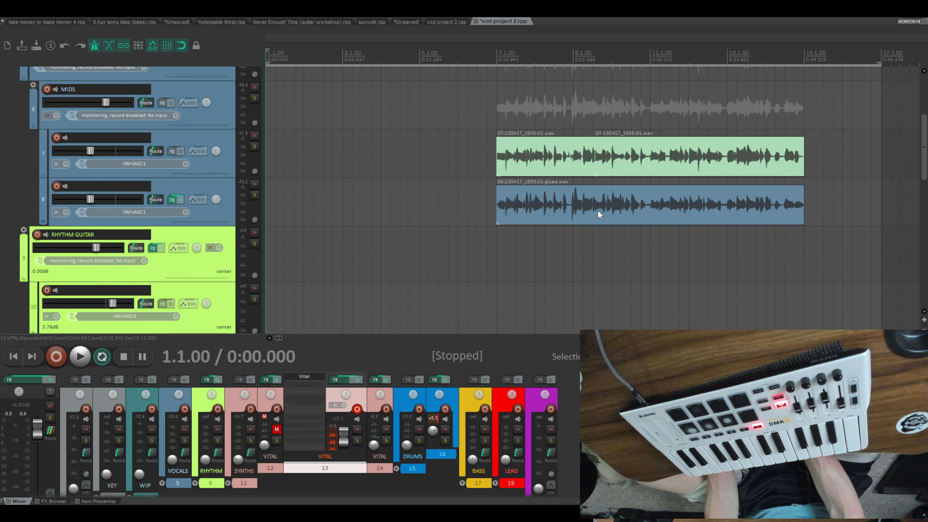
key("space")
scroll(598, 210, "down", 5)
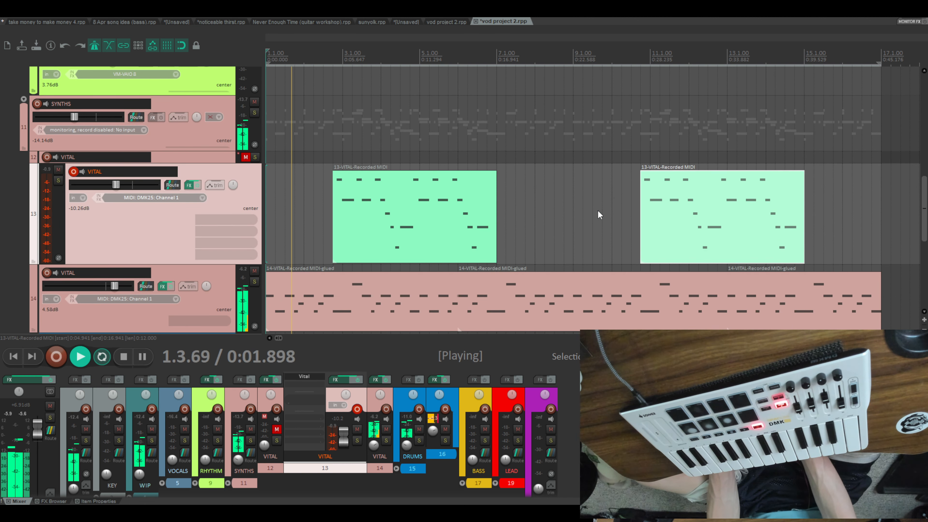
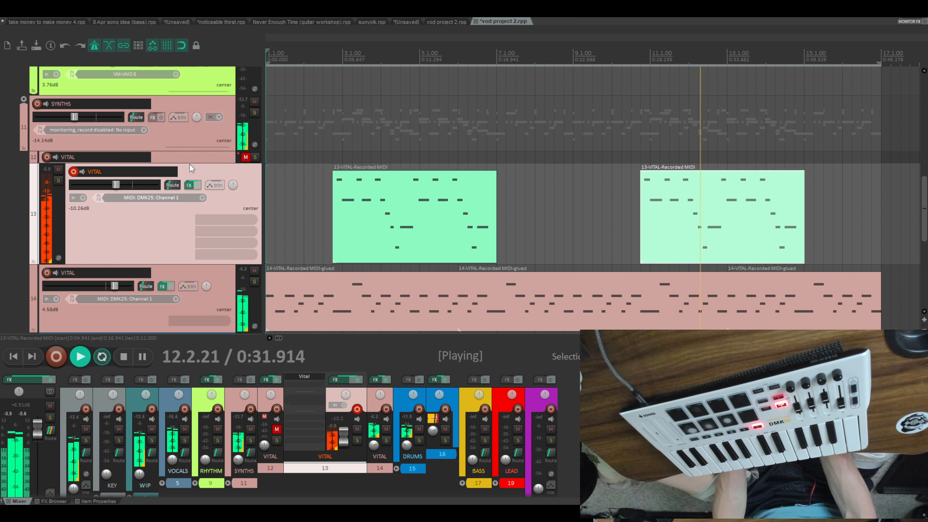
- Show track 13's pre-FX volume envelope and lower it to about -9.2 dB beneath the second VITAL item, with vertical edges at its start and end
key("v")
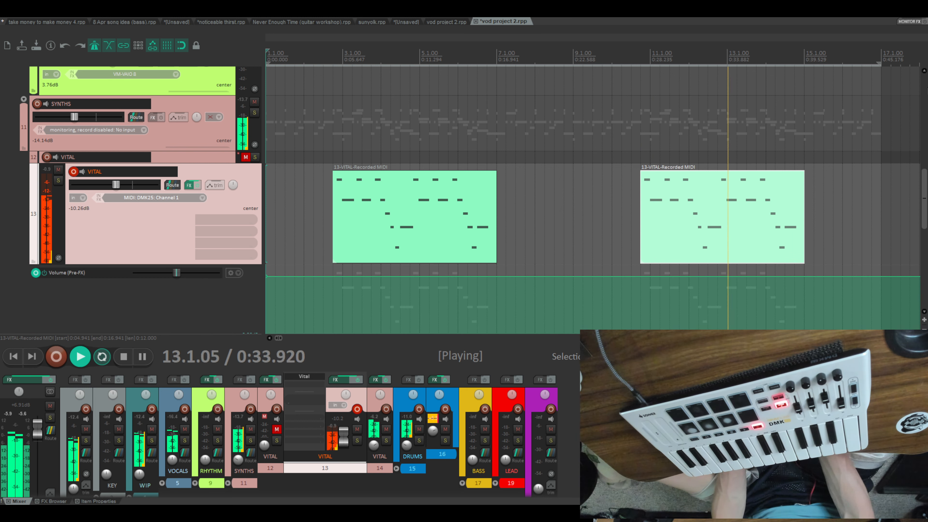
scroll(679, 205, "down", 3)
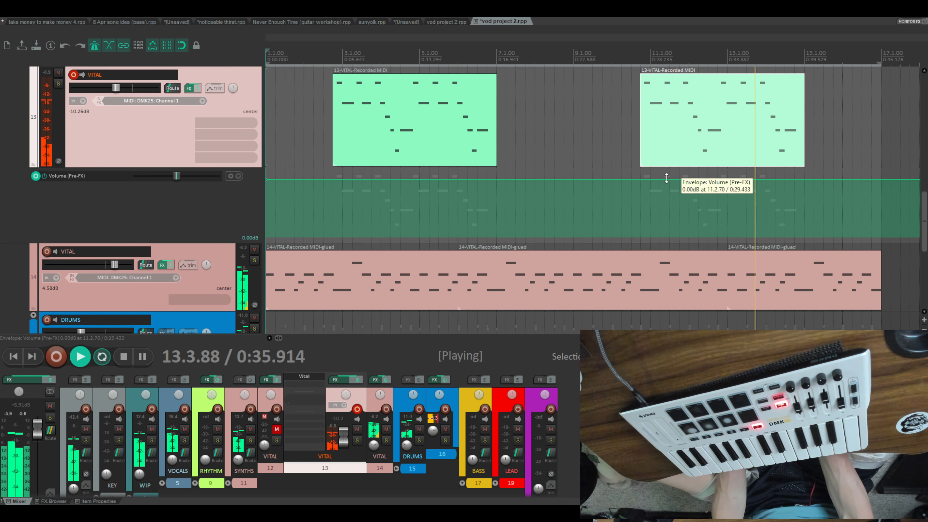
left_click(640, 179)
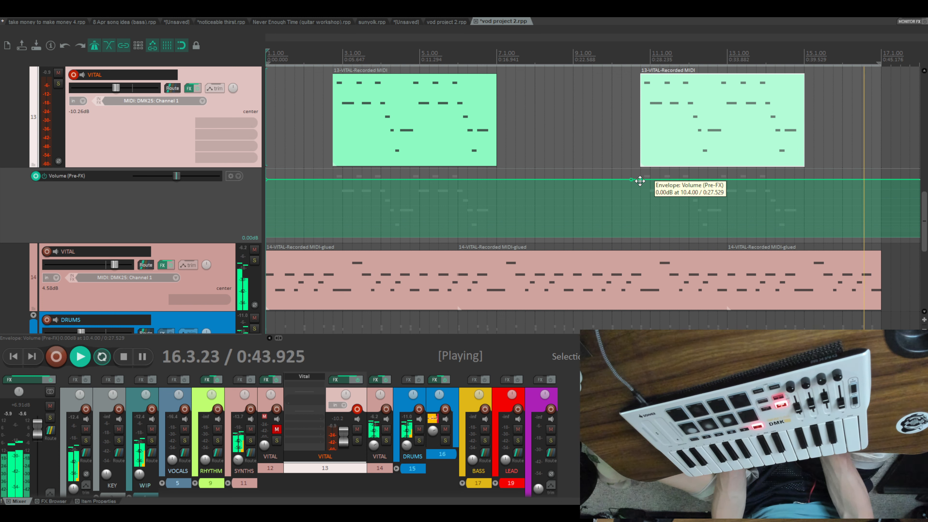
left_click_drag(640, 181, 641, 194)
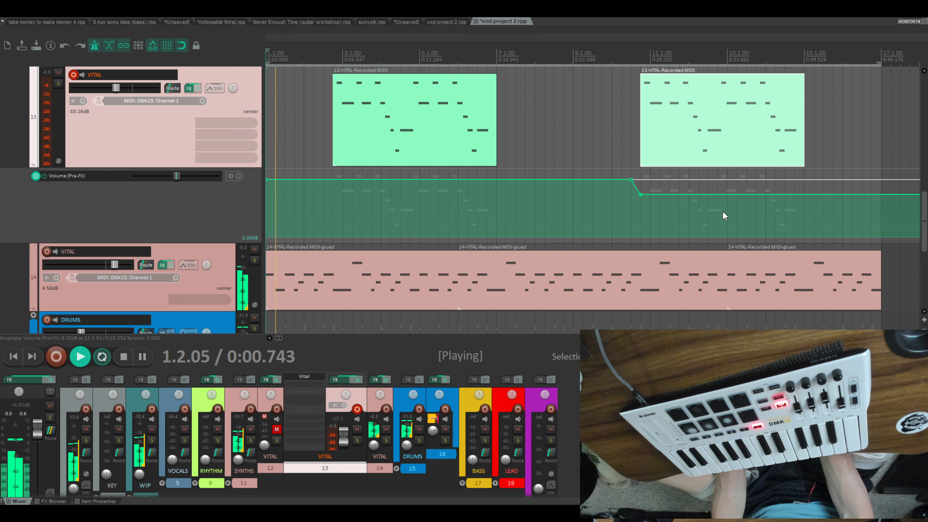
left_click(803, 196, "shift")
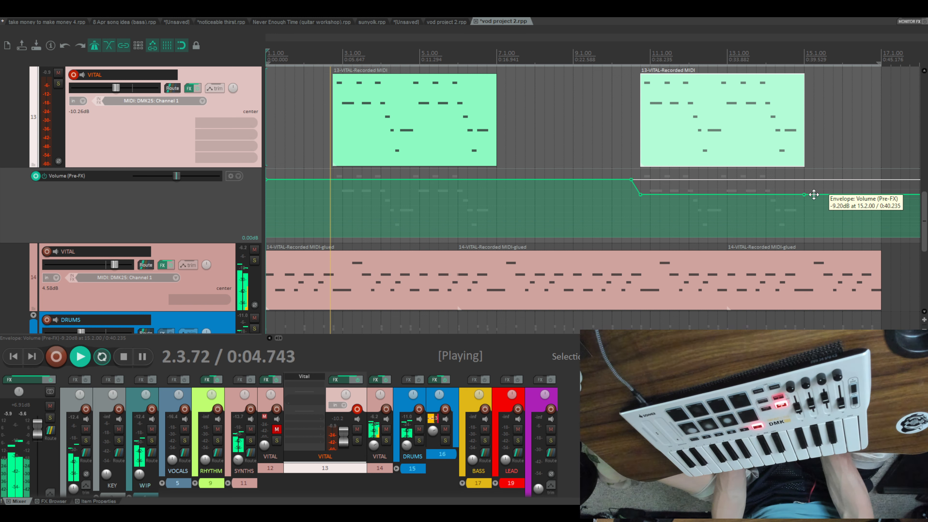
left_click_drag(814, 194, 802, 173)
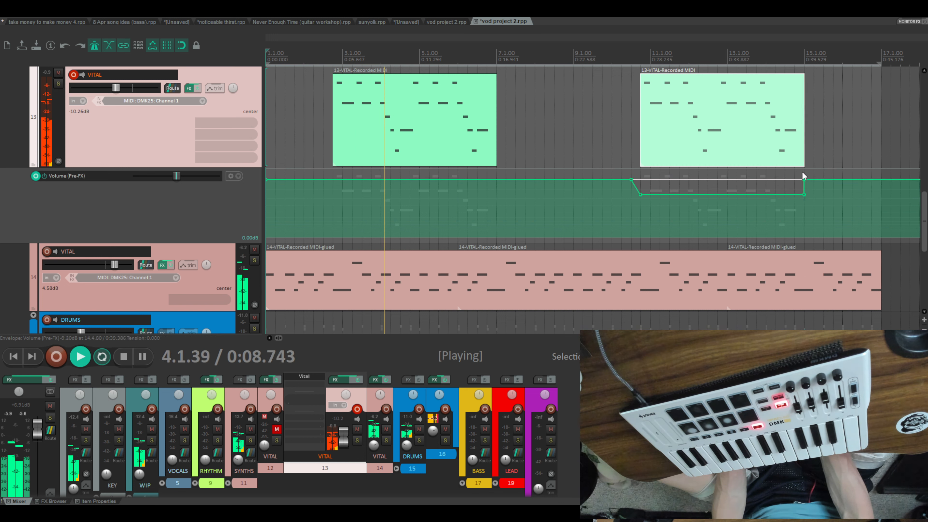
left_click_drag(632, 180, 640, 179)
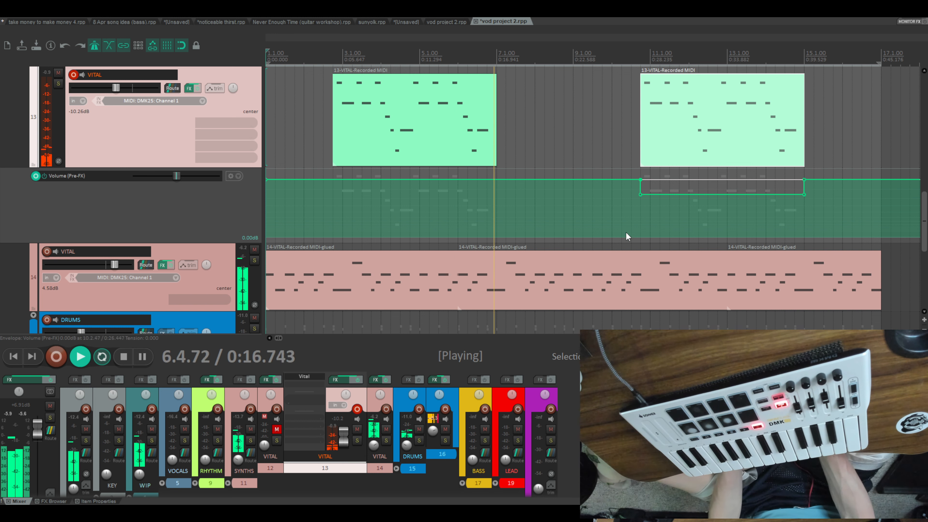
- Review the vocal audio, the synth and drum parts and the track 13 volume dip together while the arrangement plays
scroll(536, 248, "up", 2)
scroll(536, 248, "up", 8)
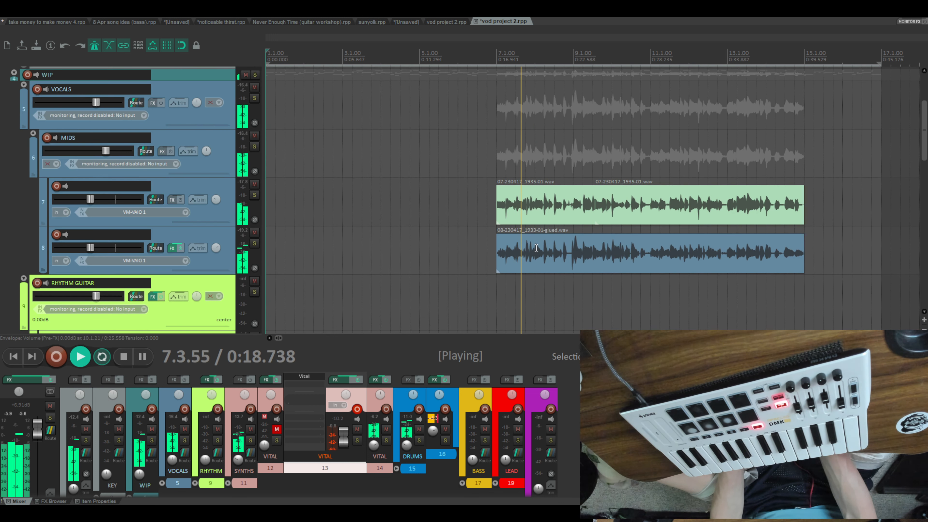
scroll(536, 248, "up", 6)
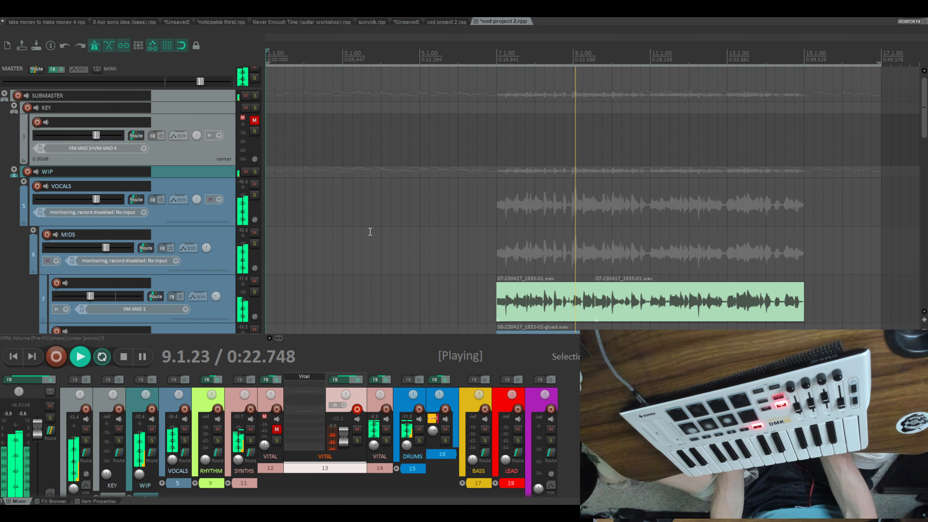
scroll(371, 231, "down", 12)
scroll(576, 180, "down", 4)
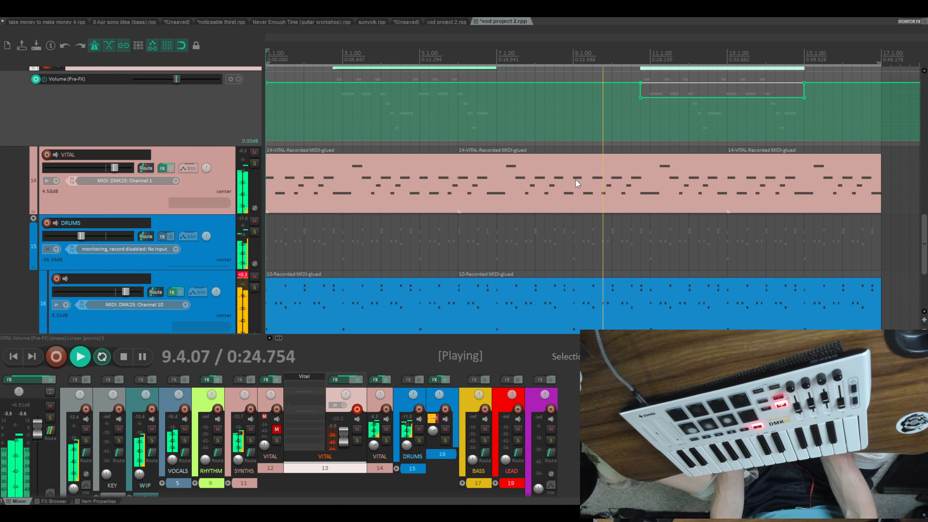
scroll(576, 180, "up", 2)
scroll(576, 183, "up", 10)
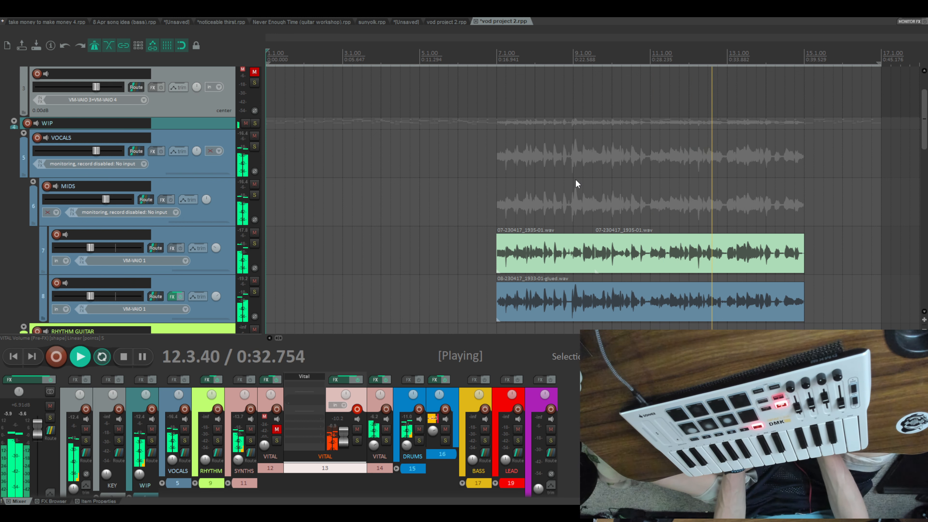
scroll(577, 182, "down", 8)
scroll(577, 183, "down", 4)
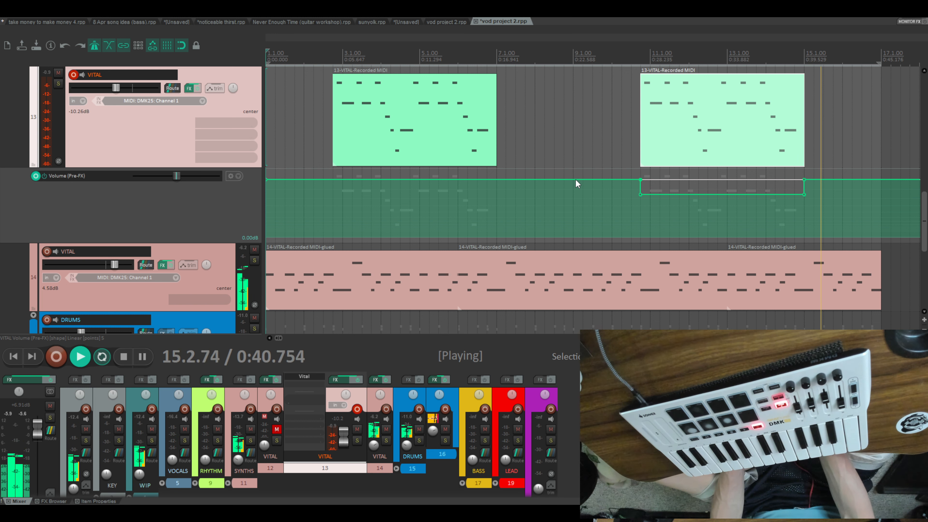
scroll(576, 183, "up", 12)
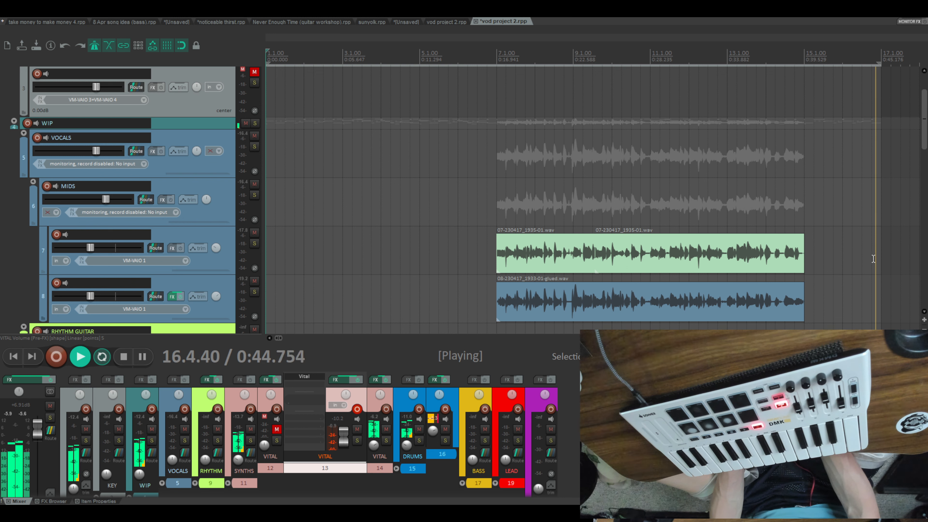
scroll(741, 271, "down", 12)
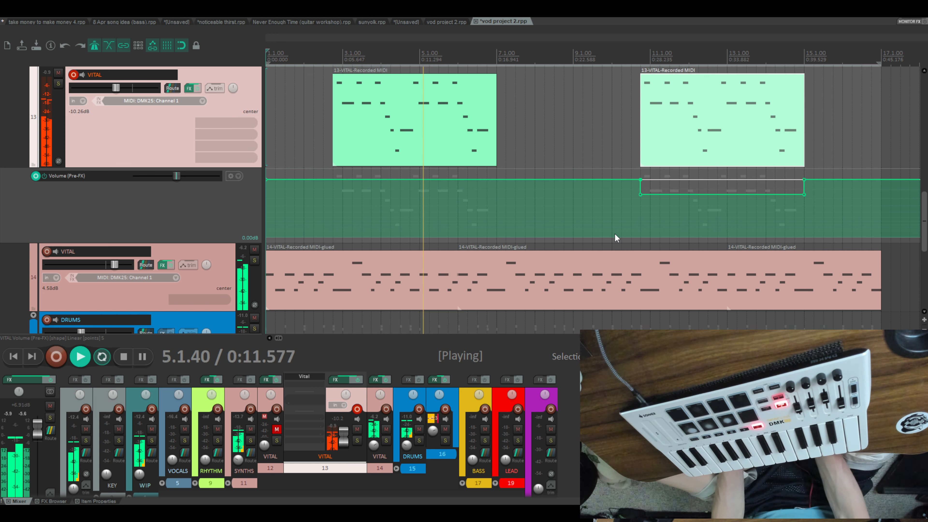
scroll(616, 235, "up", 5)
scroll(616, 235, "up", 5)
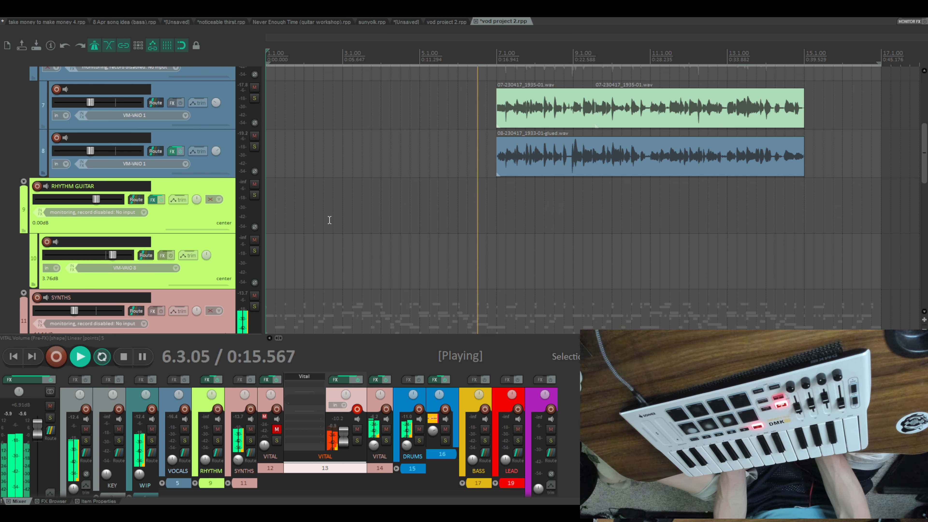
- Move the RHYTHM GUITAR folder with its track below the drum tracks, directly above BASS
scroll(329, 220, "down", 4)
scroll(256, 208, "up", 4)
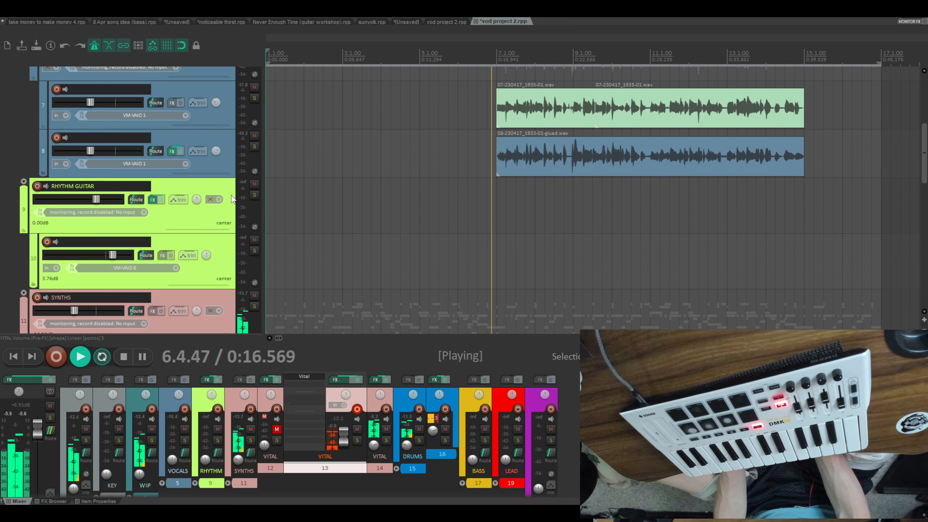
left_click(175, 187)
scroll(124, 309, "down", 8)
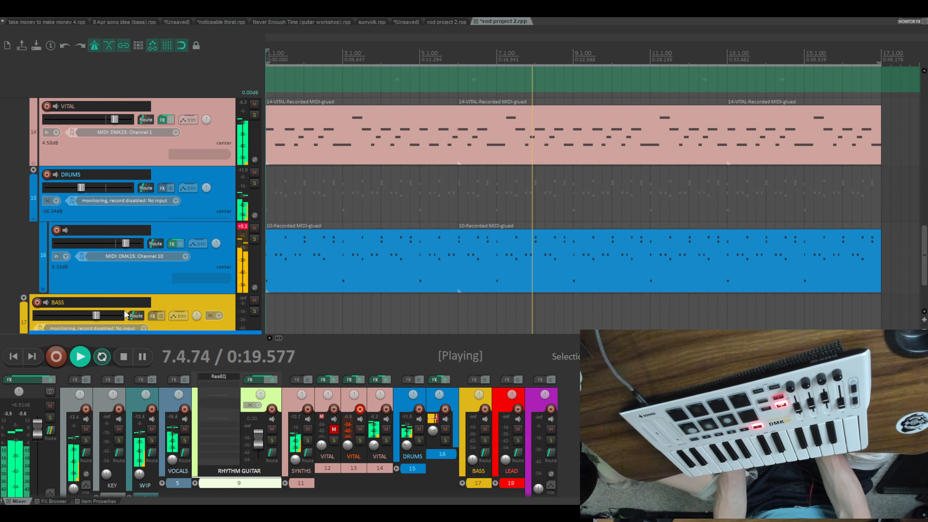
left_click_drag(124, 309, 125, 306)
scroll(401, 278, "up", 3)
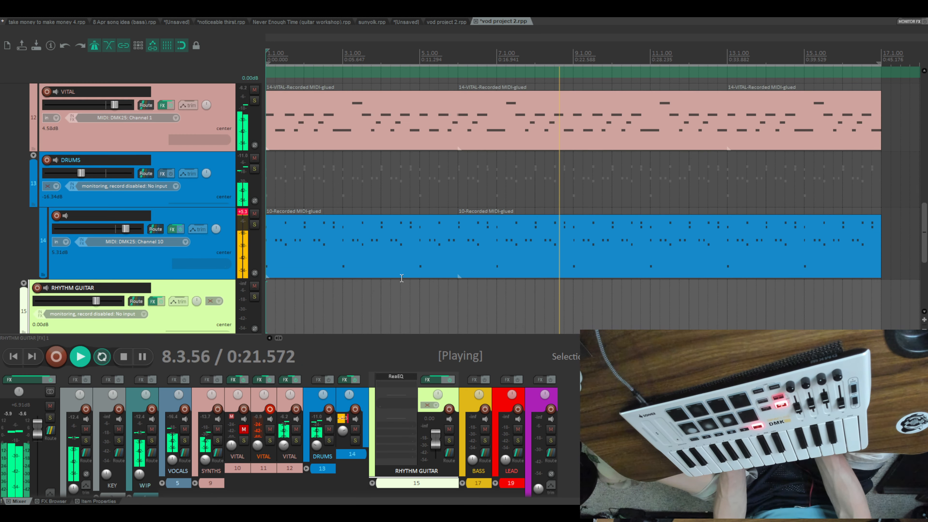
- Lower the pre-FX volume envelope section beneath the second track 11 VITAL item to about -17.4 dB
scroll(402, 278, "up", 8)
scroll(400, 273, "down", 1)
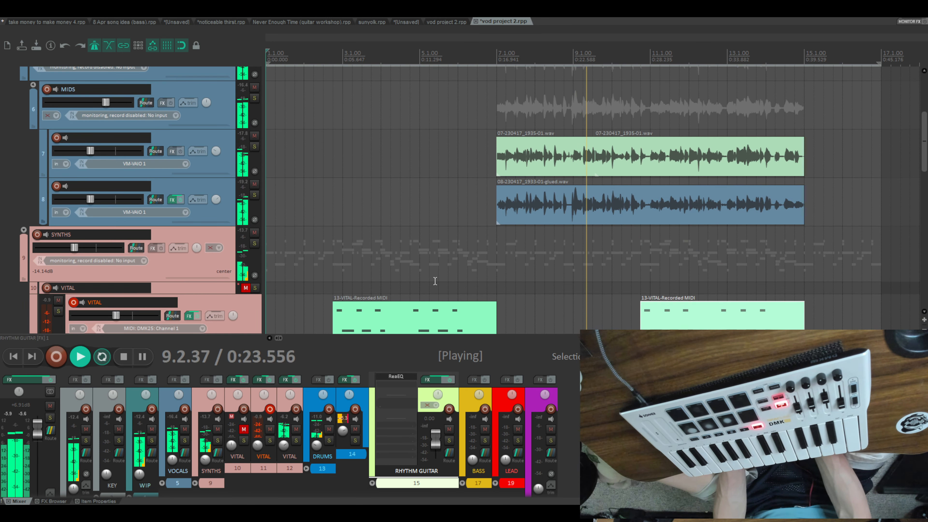
scroll(435, 281, "down", 1)
scroll(505, 248, "down", 1)
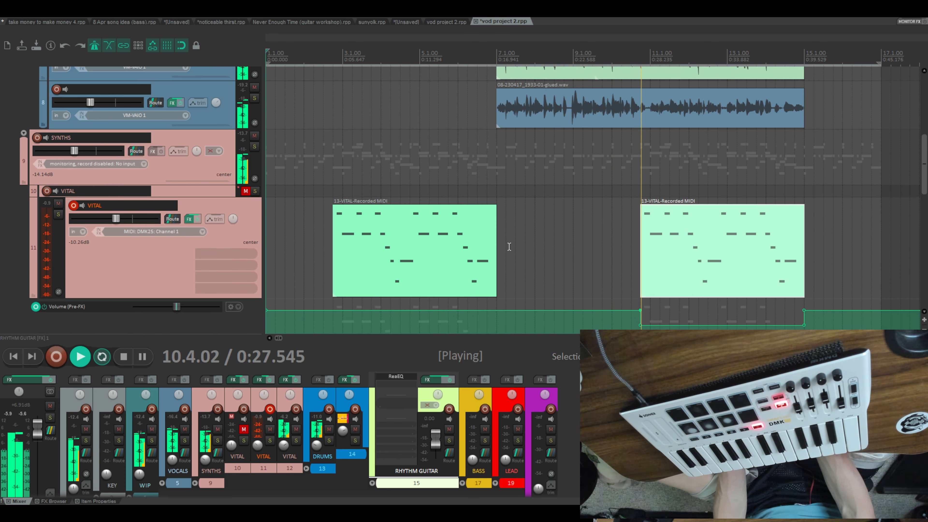
scroll(680, 289, "down", 2)
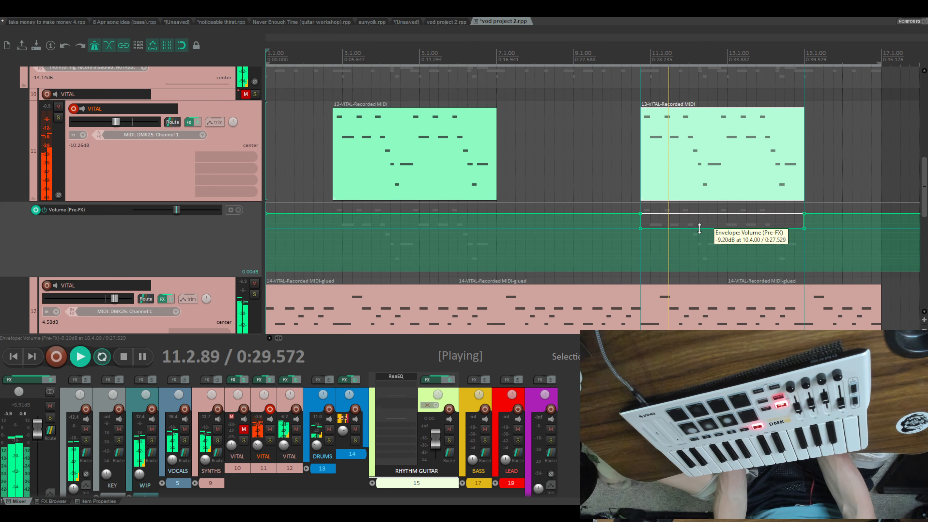
left_click_drag(699, 229, 694, 245)
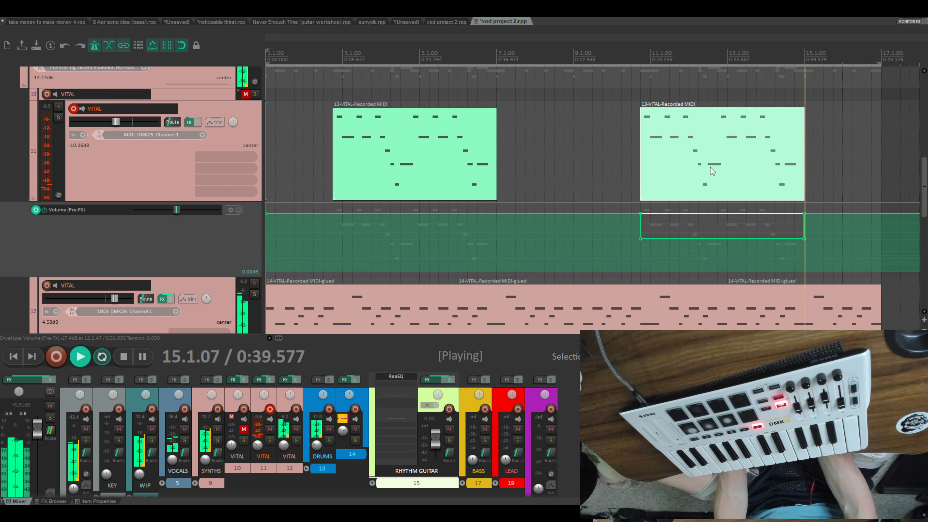
- Play from the start of the first track 11 VITAL item at 2.4.00 to check its level against the other parts
left_click(625, 164)
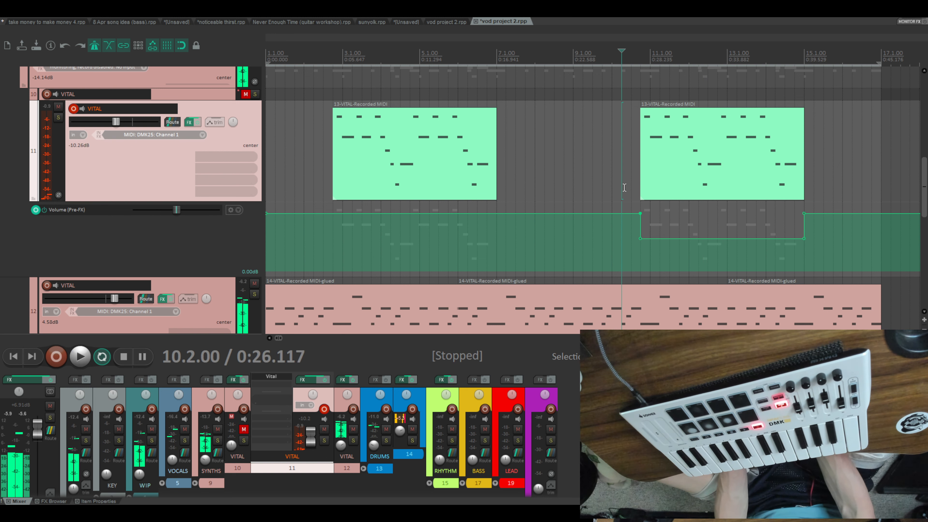
scroll(625, 188, "up", 3)
left_click(334, 264)
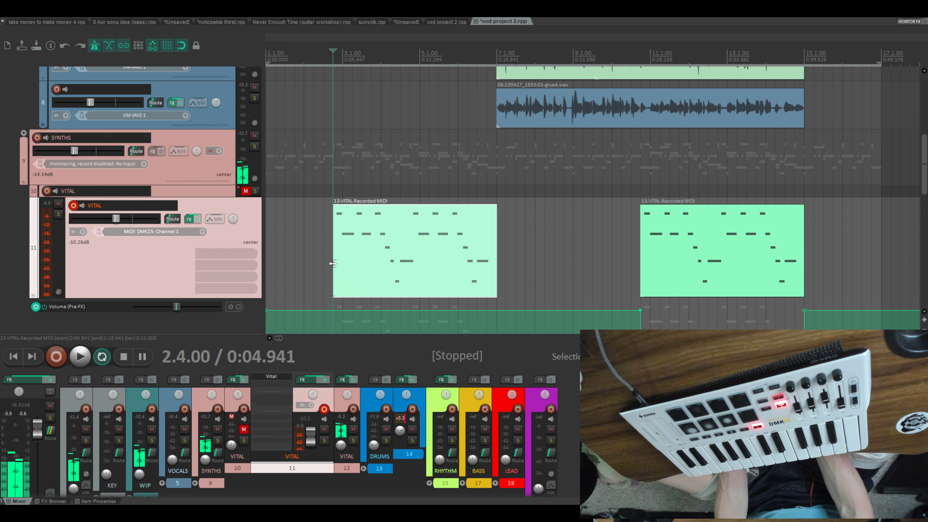
key("space")
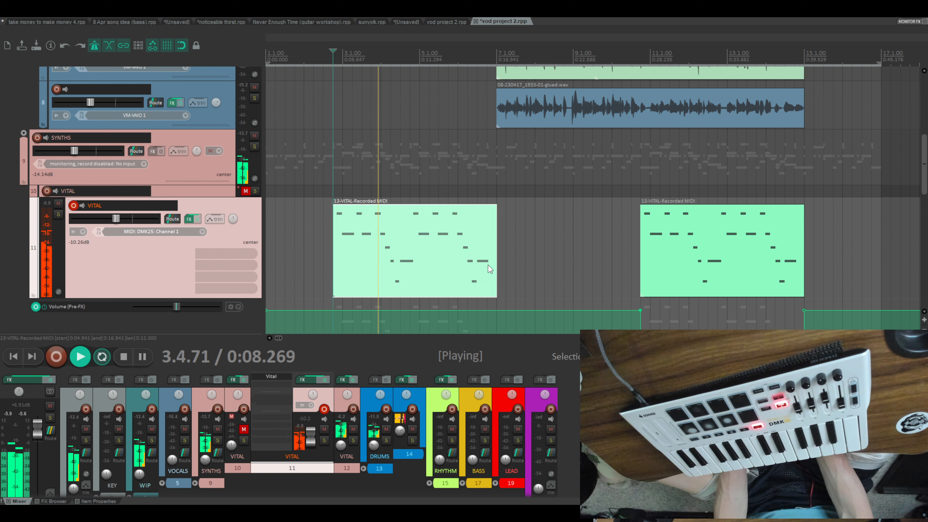
scroll(541, 264, "down", 3)
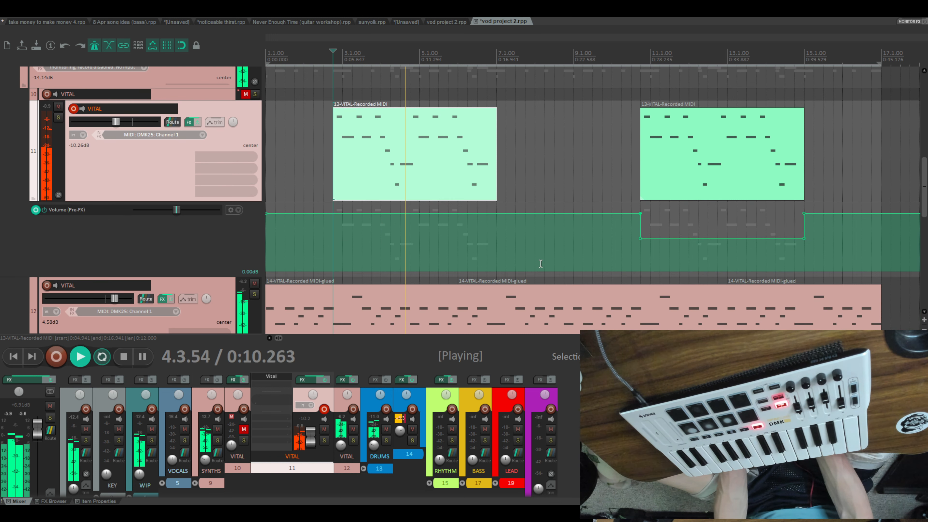
scroll(541, 263, "up", 3)
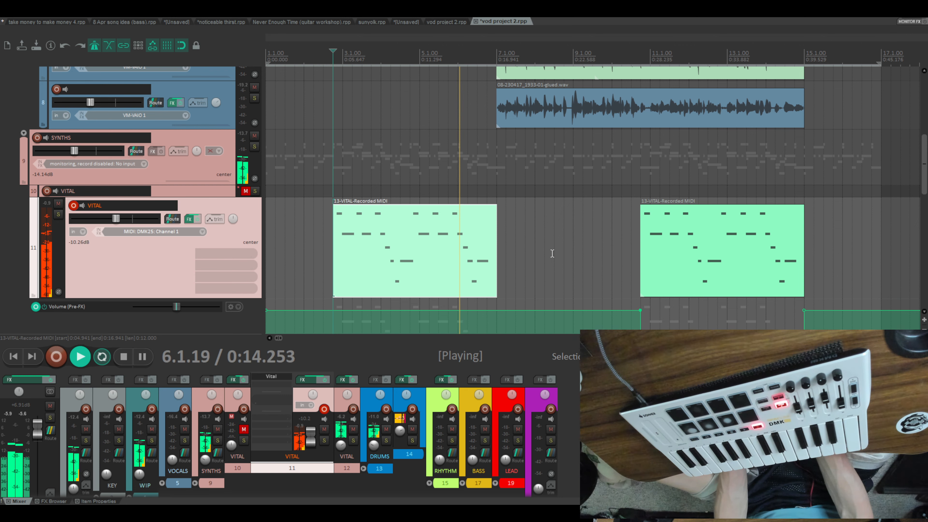
- Show the Volume envelope on VITAL track 11 and remove its pre-FX volume envelope
scroll(550, 256, "down", 3)
scroll(552, 253, "up", 2)
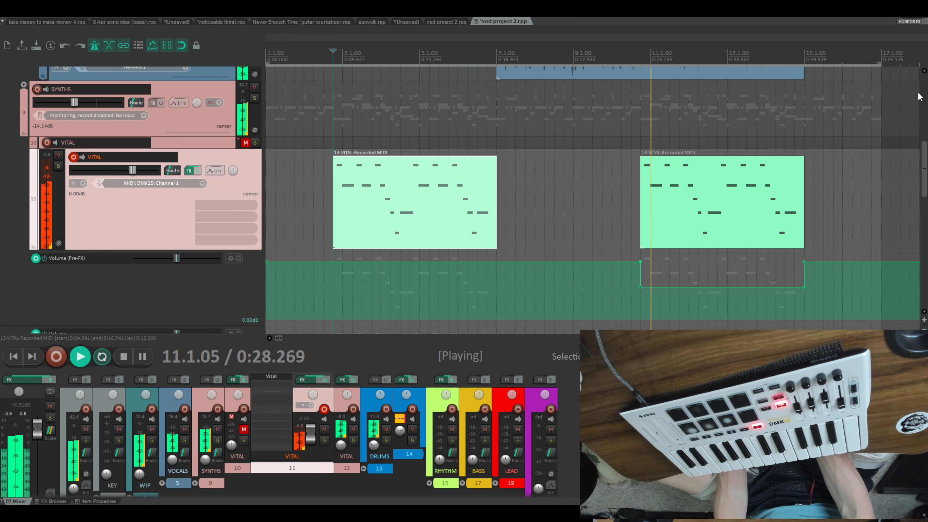
scroll(384, 223, "down", 3)
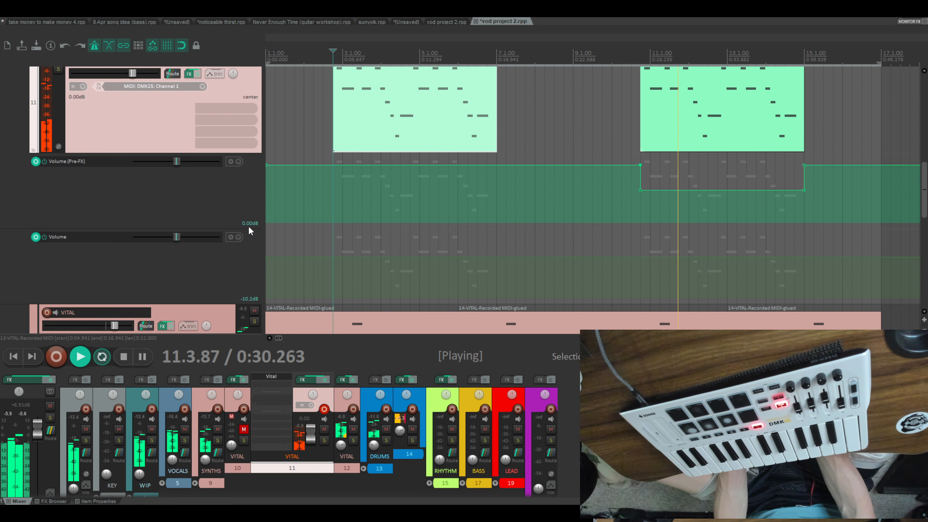
left_click(237, 165)
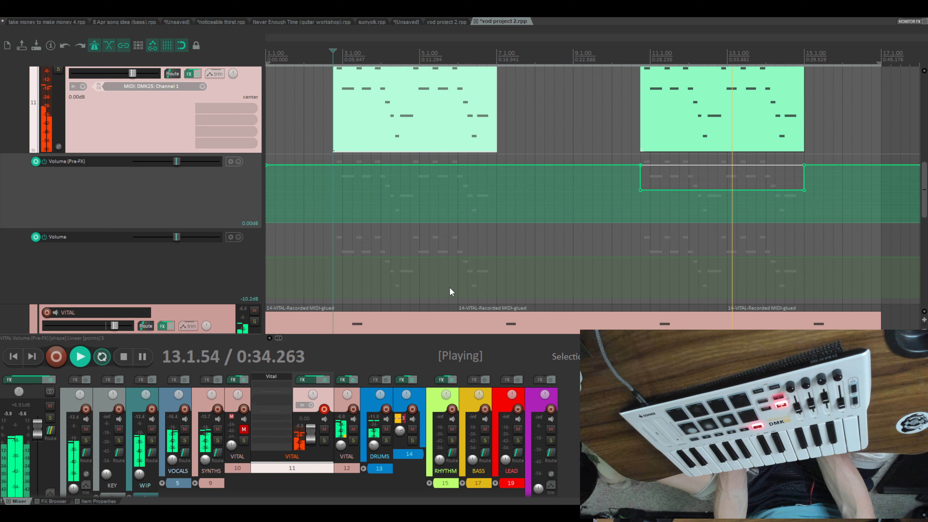
key("Delete")
left_click(239, 164)
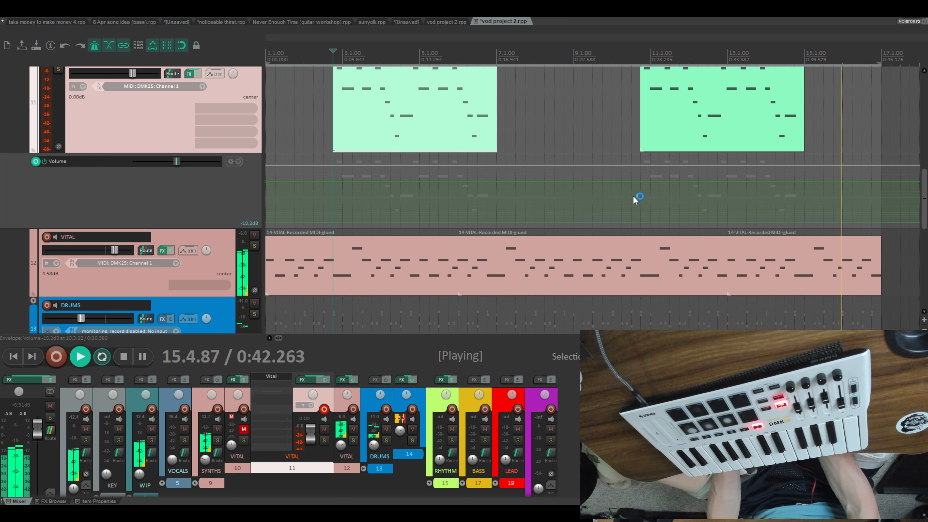
- Stop playback, enlarge track 11's Volume envelope lane, and add envelope points around the start and end of the second VITAL item
key("space")
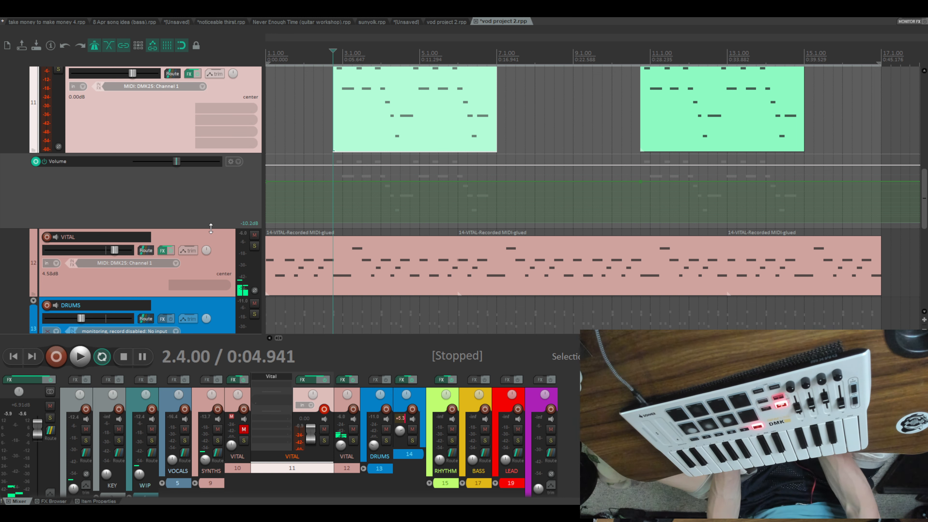
left_click_drag(210, 229, 210, 321)
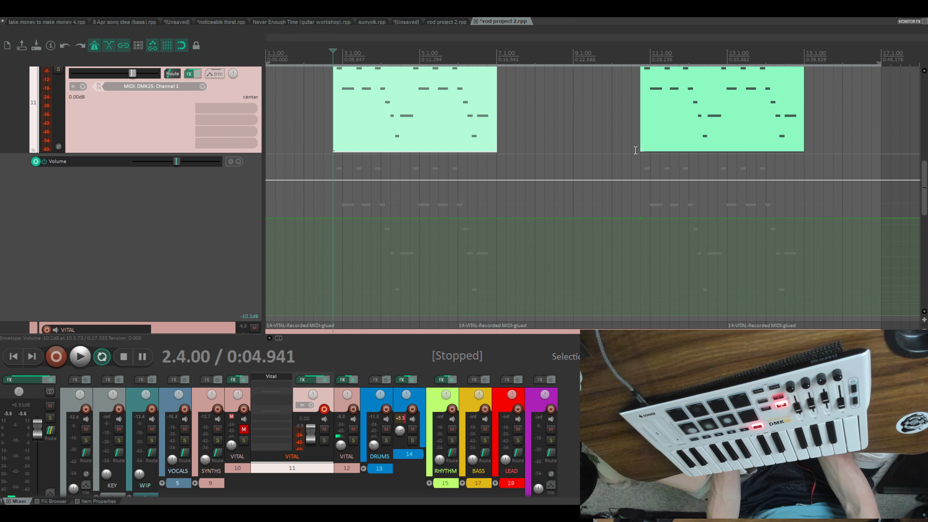
left_click(632, 219)
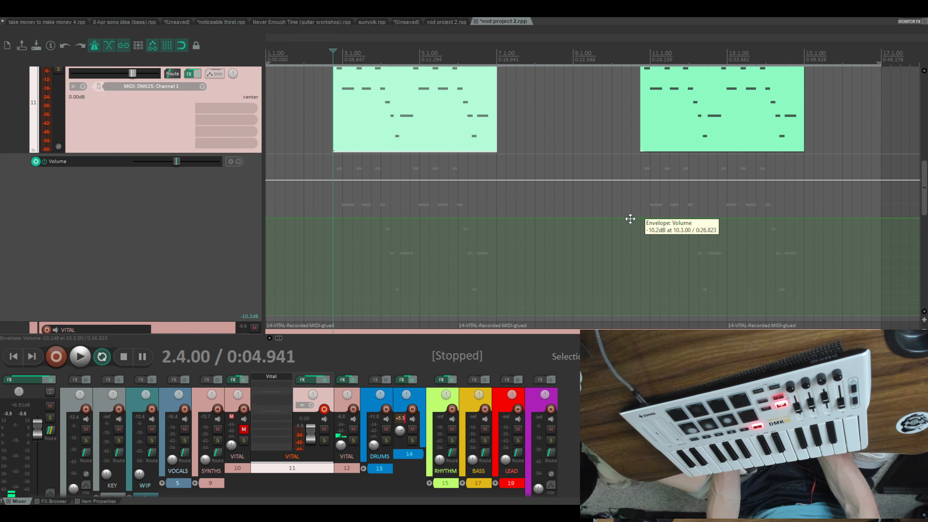
left_click(804, 221, "shift")
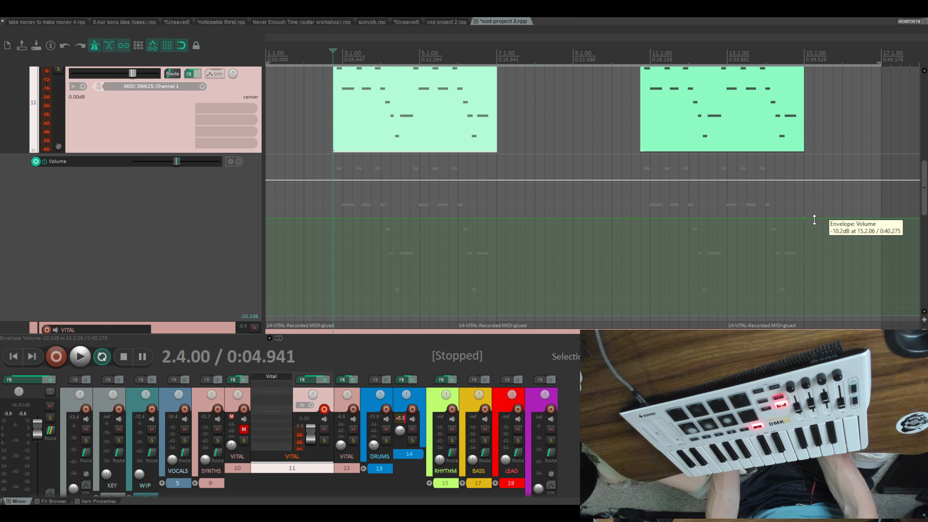
left_click(814, 220, "shift")
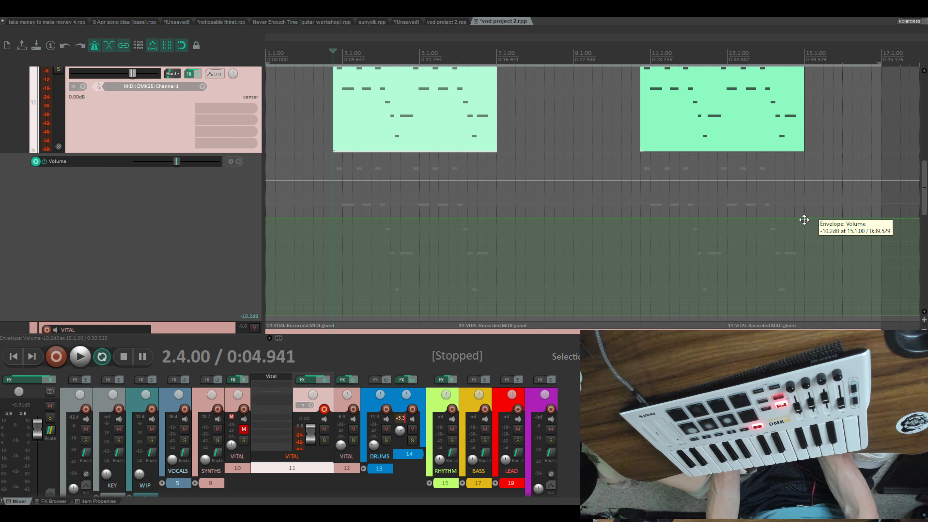
- Lower the Volume envelope beneath the second track 11 VITAL item to about -26 dB, with vertical steps at the item's start and end
left_click_drag(804, 220, 805, 261)
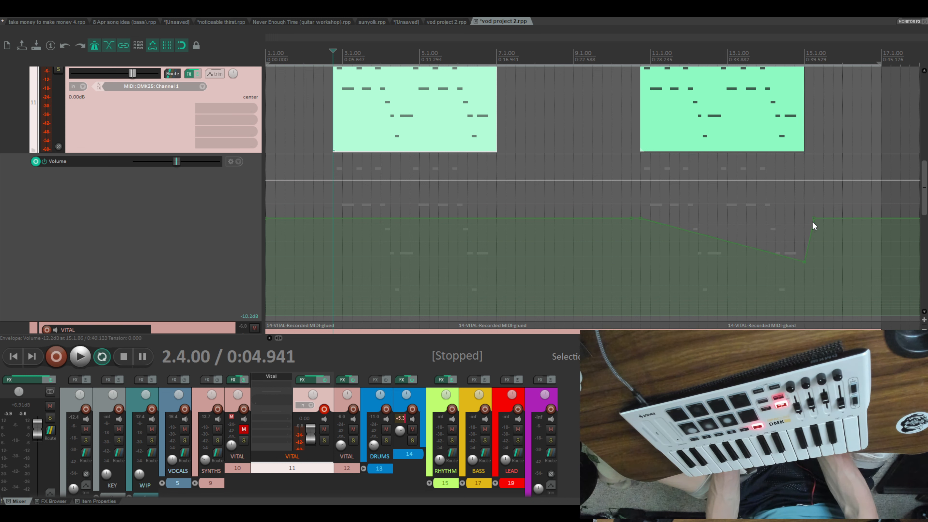
left_click_drag(813, 220, 804, 218)
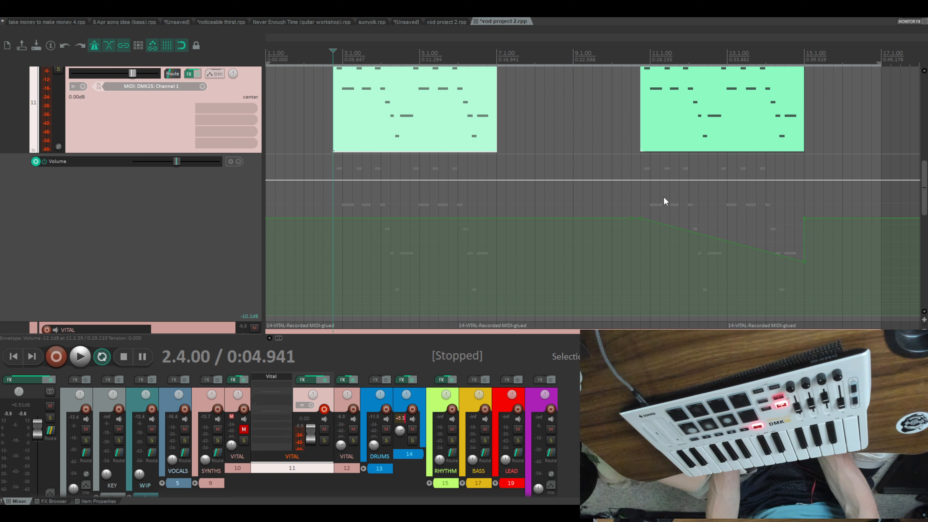
left_click_drag(640, 218, 638, 256)
left_click_drag(632, 219, 638, 220)
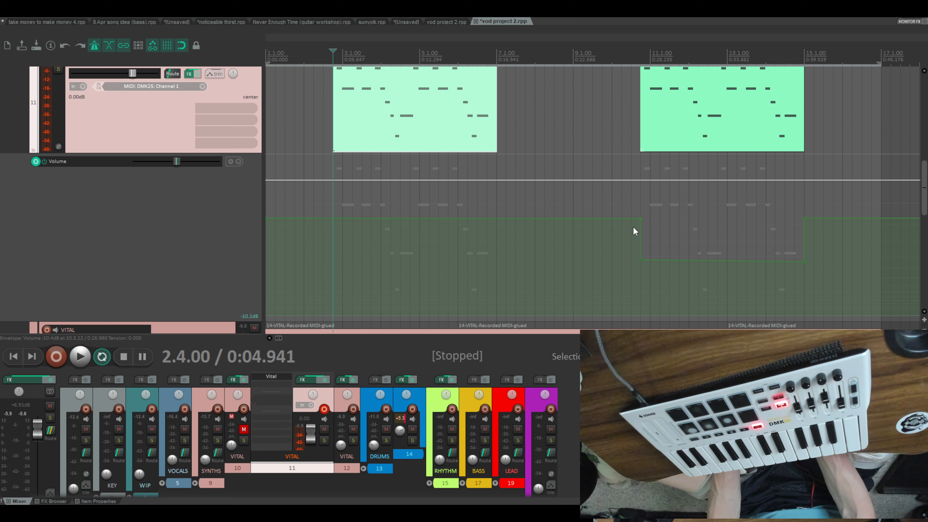
- Play from 10.2.00 and raise the lowered Volume envelope section to a level line at about -19 dB
left_click(620, 199)
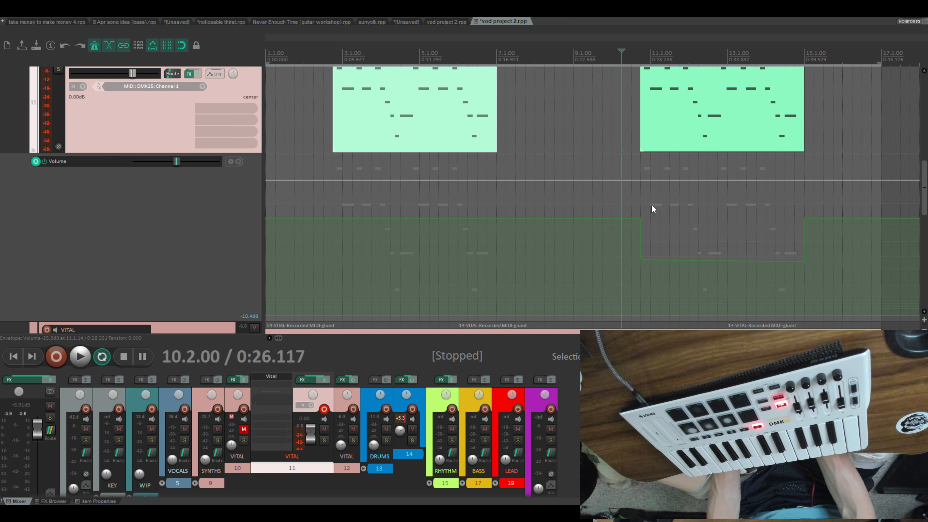
key("space")
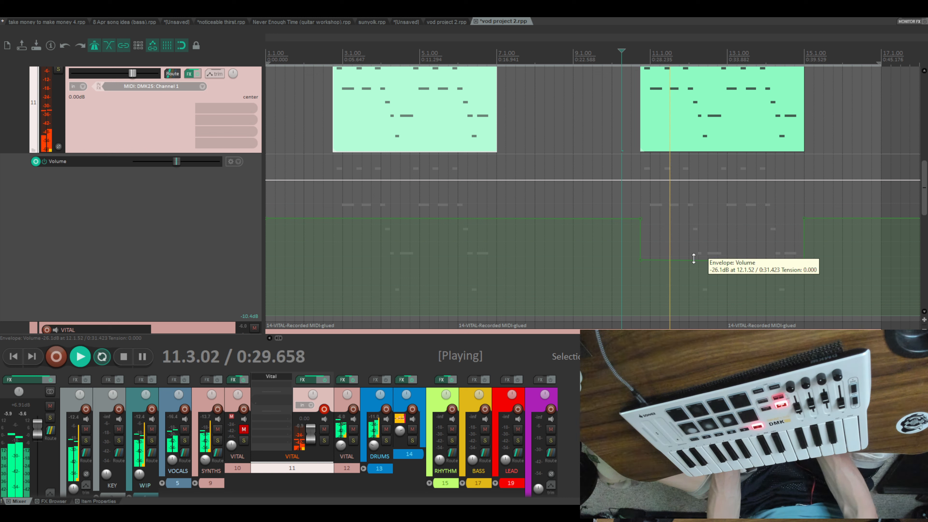
left_click_drag(693, 259, 698, 240)
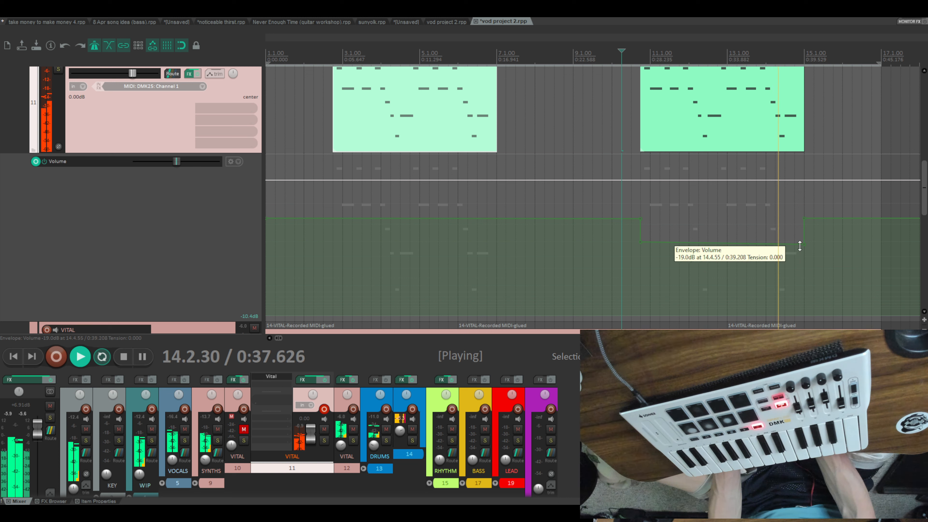
left_click_drag(805, 246, 804, 243)
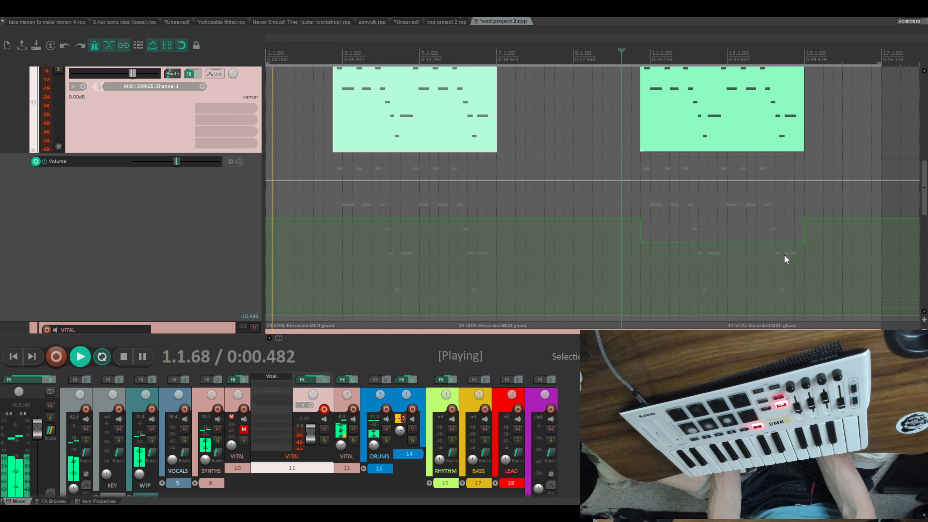
- Listen to the looping arrangement while examining the vocal, synth and drum tracks
scroll(581, 272, "up", 6)
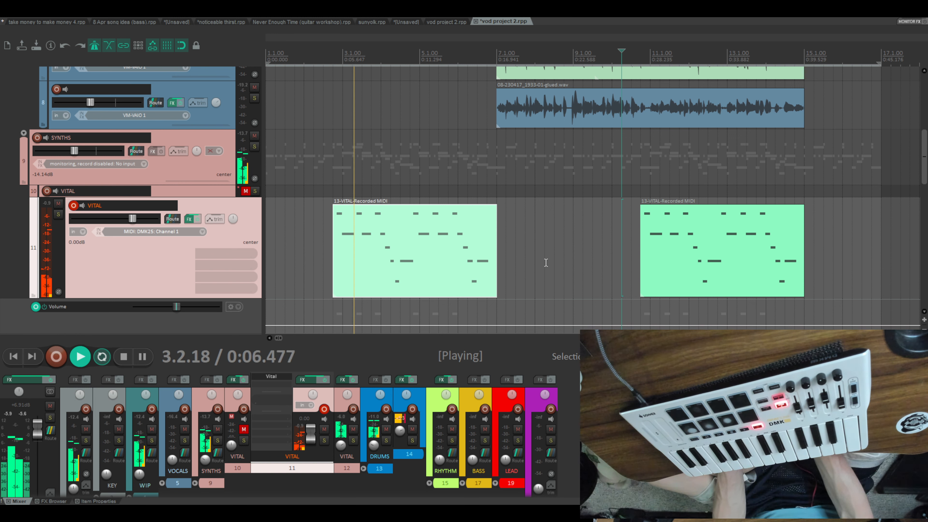
scroll(546, 263, "down", 3)
scroll(546, 262, "up", 3)
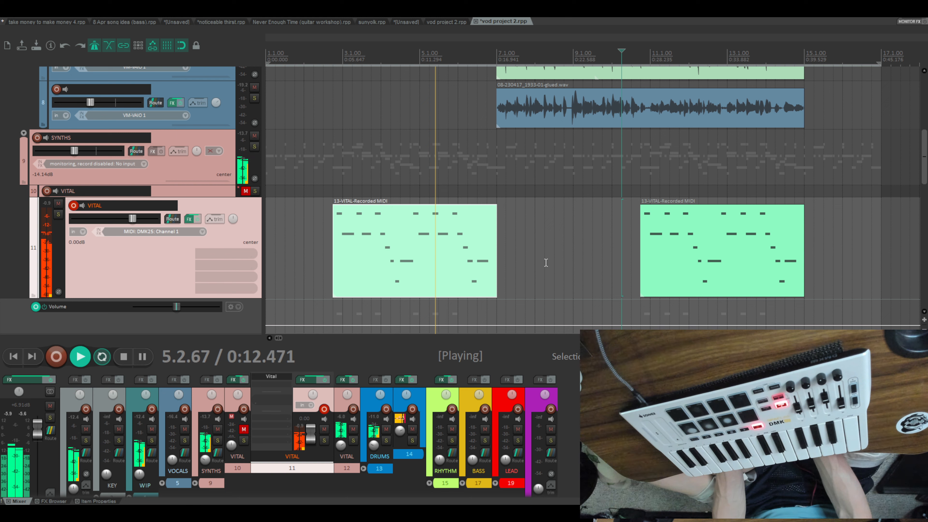
scroll(546, 262, "down", 6)
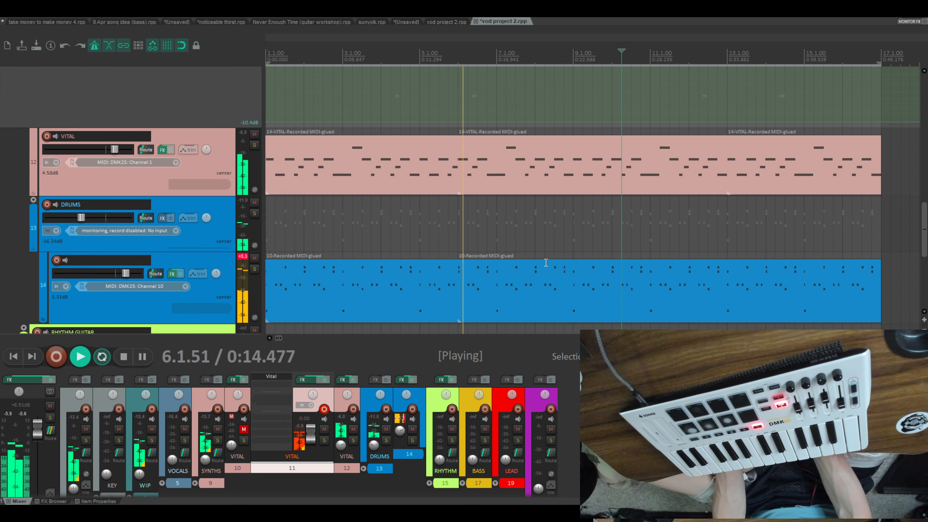
scroll(546, 263, "up", 6)
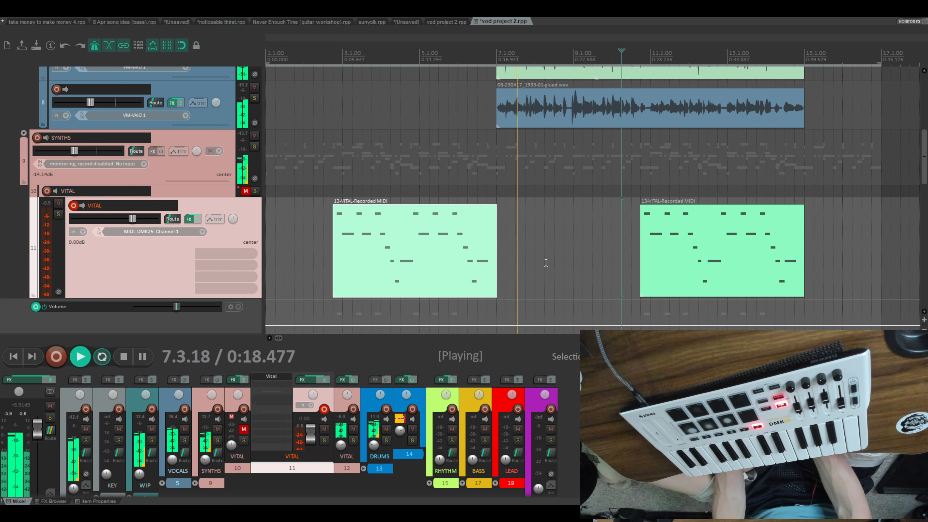
scroll(546, 262, "up", 3)
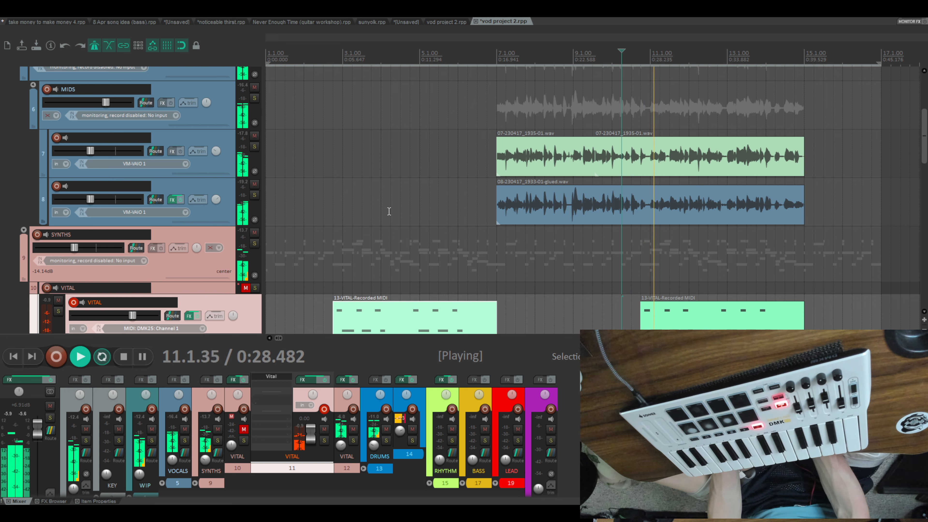
scroll(387, 212, "up", 1)
- Raise the Volume envelope section beneath the second track 11 VITAL item to about -16.9 dB during playback
scroll(660, 303, "down", 5)
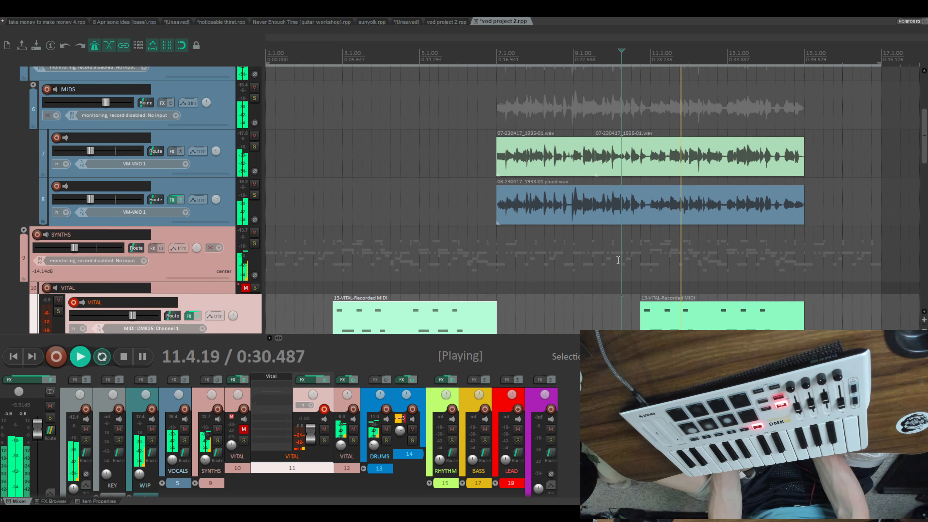
left_click_drag(679, 291, 678, 290)
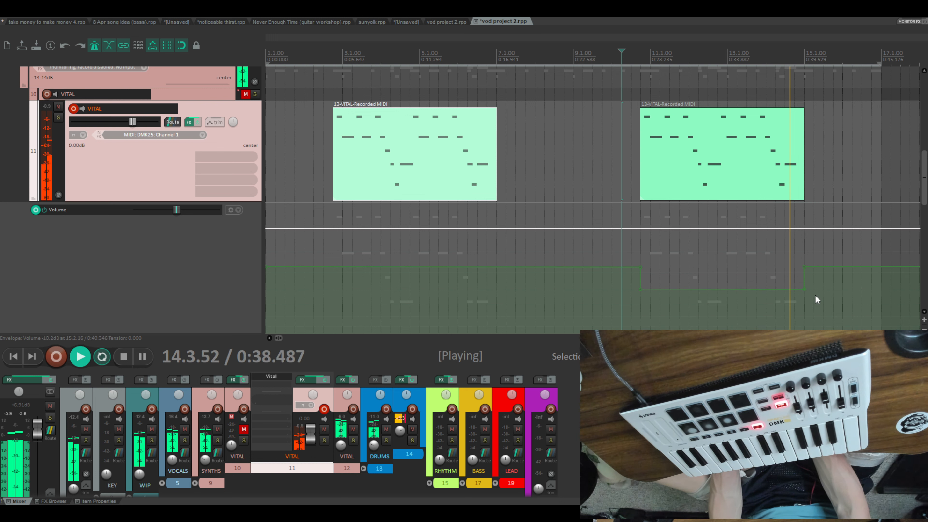
left_click_drag(745, 290, 745, 286)
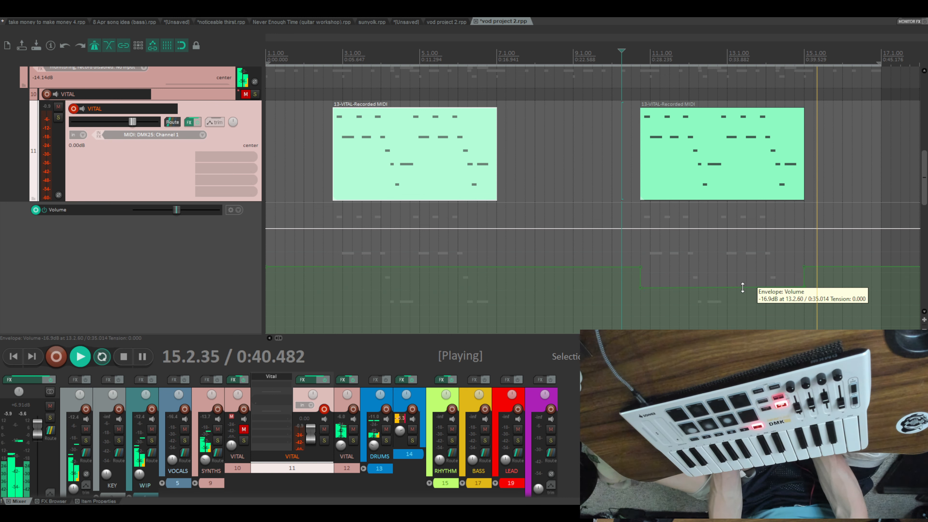
- Move the two vocal audio tracks out of the MIDS folder so they sit directly under VOCALS, and delete the MIDS track
scroll(429, 168, "up", 5)
scroll(398, 169, "up", 2)
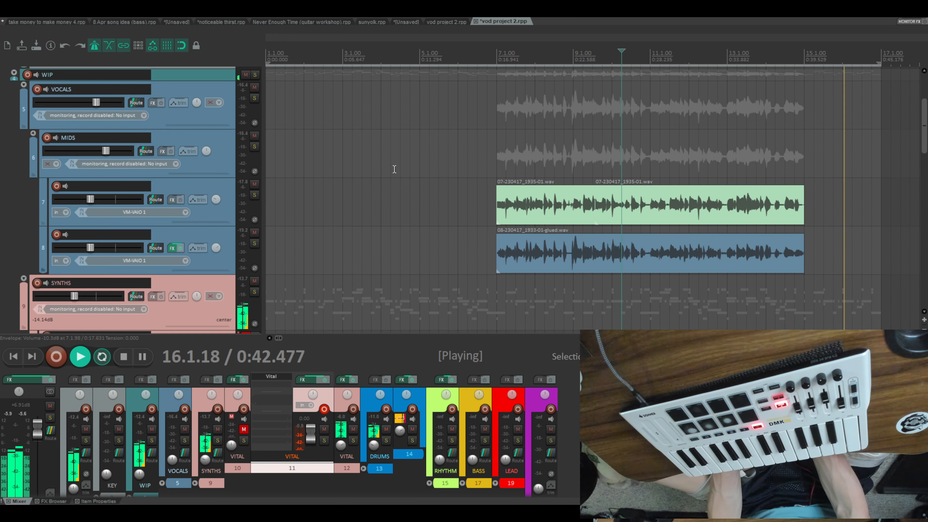
scroll(308, 180, "down", 1)
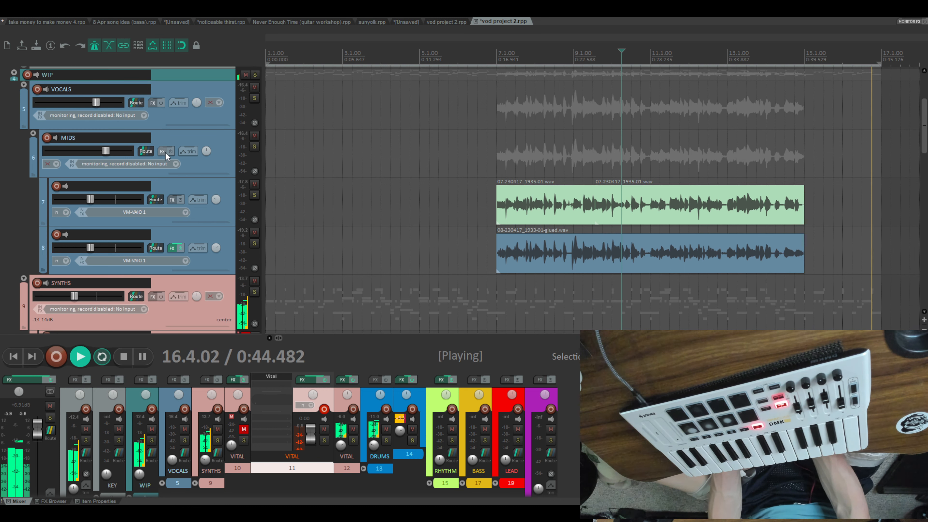
double_click(101, 138)
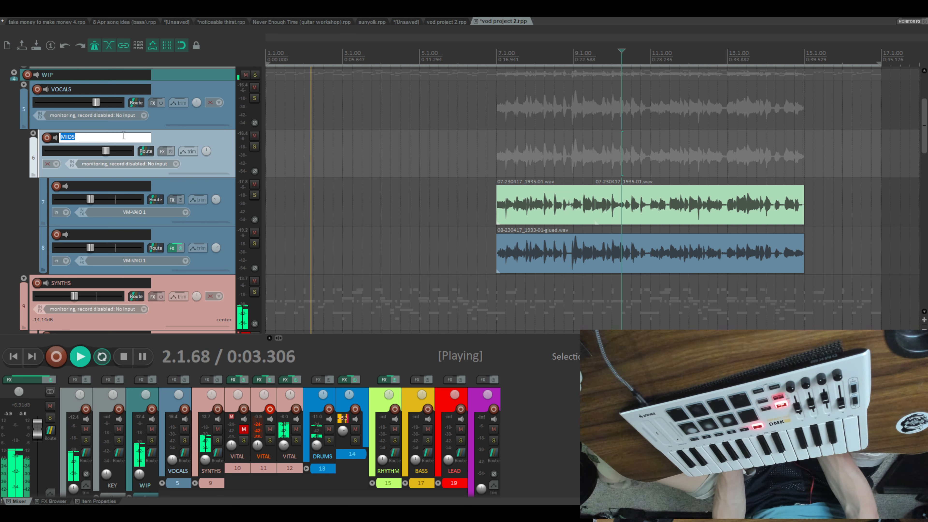
key("Return")
left_click(210, 213)
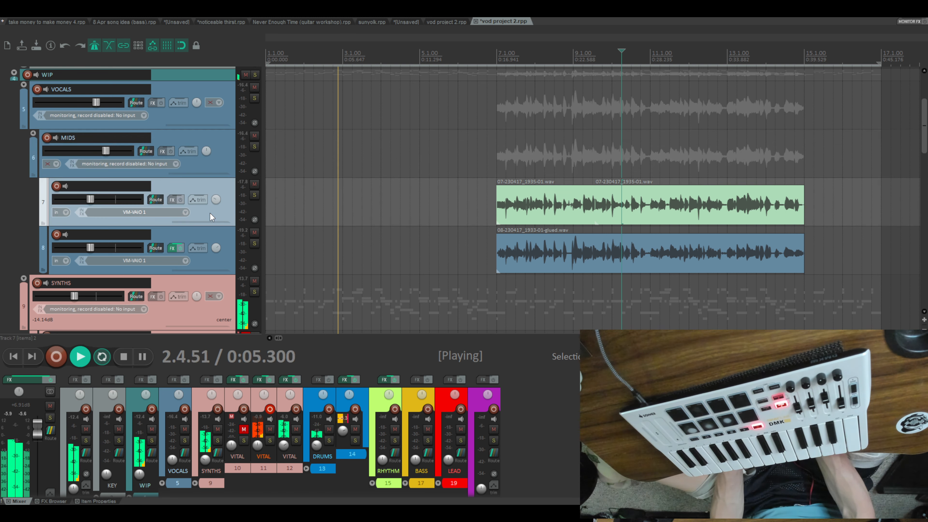
left_click(223, 265, "ctrl")
left_click_drag(221, 214, 202, 143)
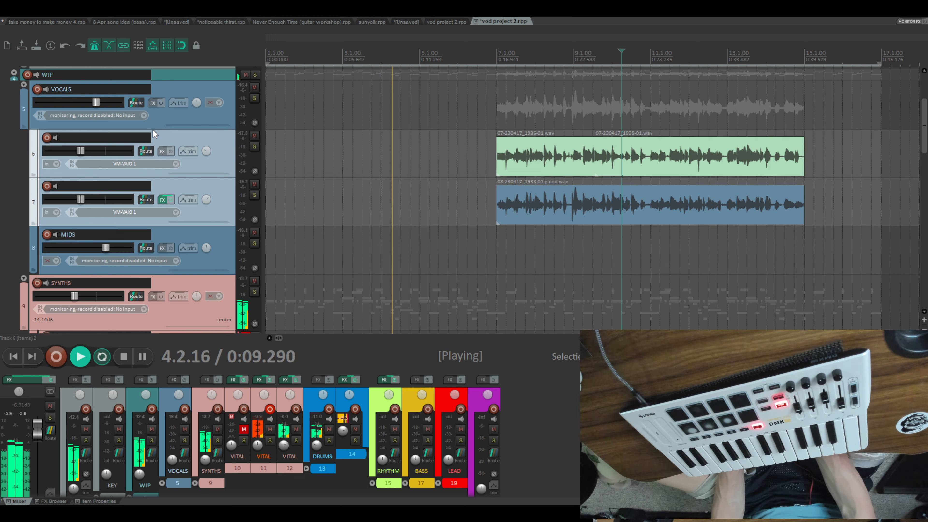
left_click(211, 235)
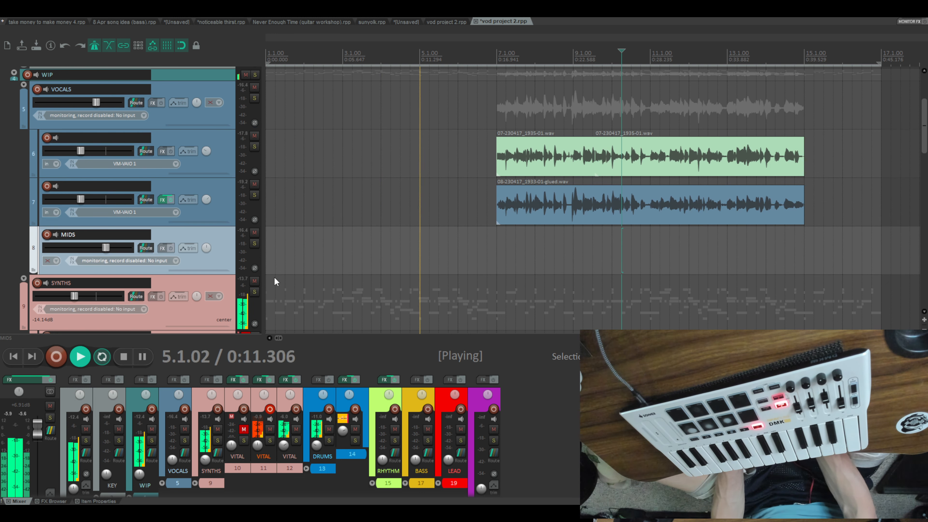
key("Delete")
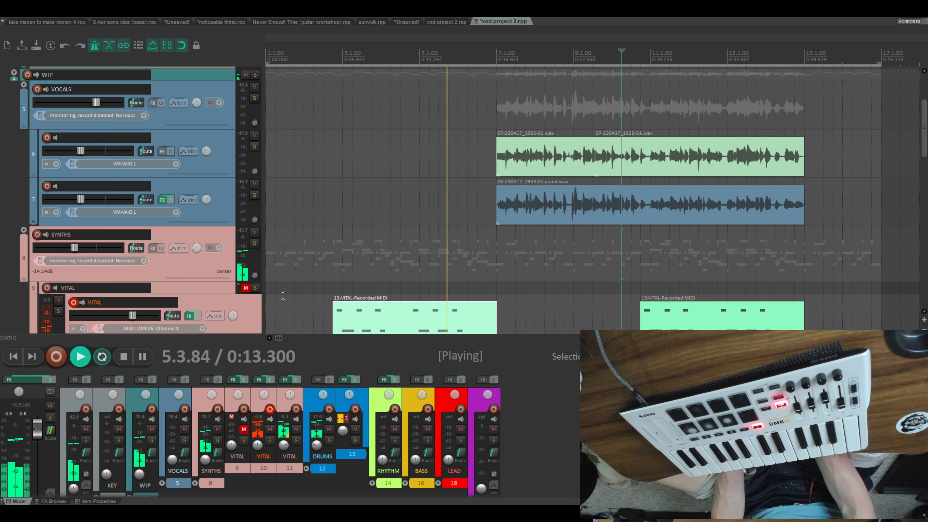
- Add effects to the VOCALS folder track's FX chain and return to the mixer view
scroll(202, 167, "up", 2)
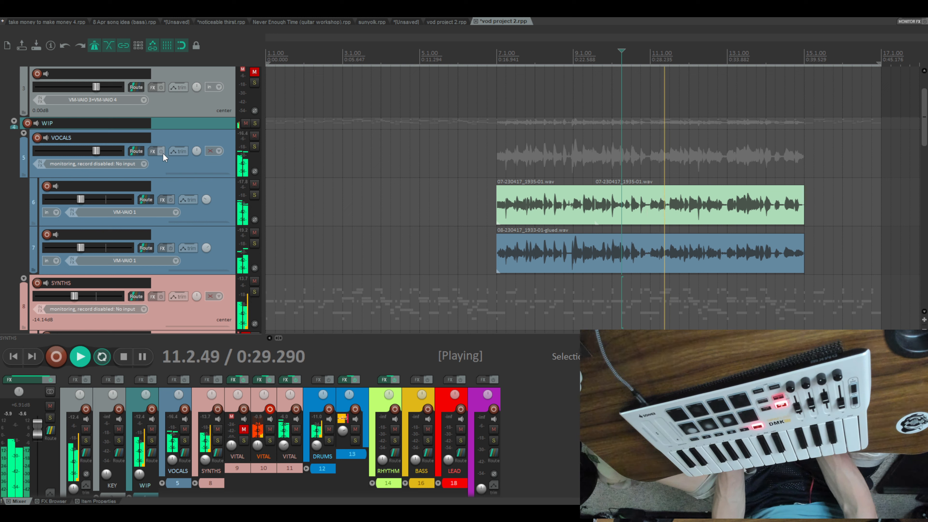
left_click(154, 152)
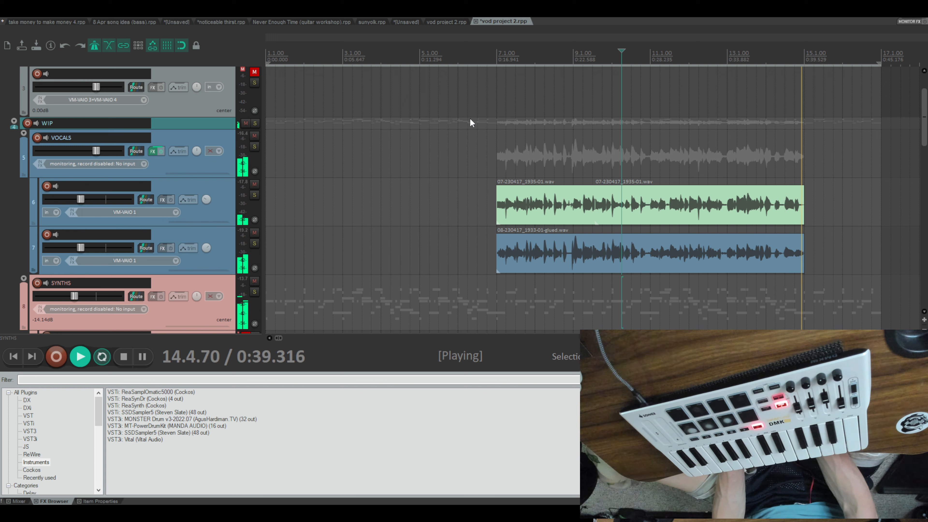
left_click(21, 501)
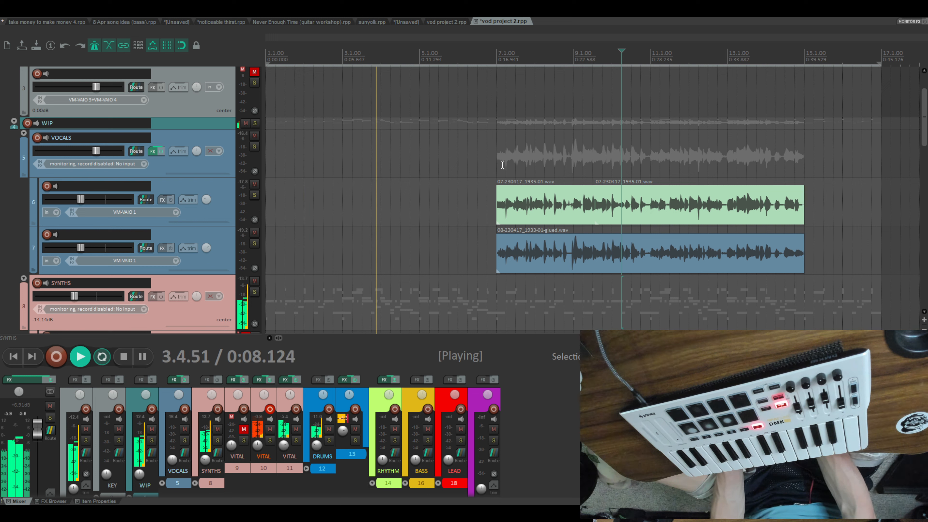
- Reset the master volume to 0.00 dB and raise the VOCALS folder's volume slightly while the arrangement plays
scroll(502, 166, "down", 3)
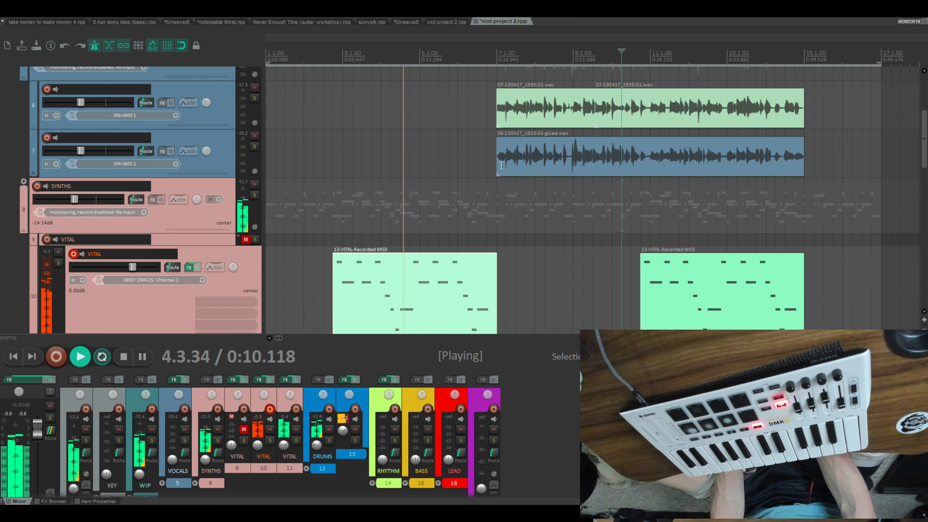
scroll(501, 165, "down", 2)
scroll(501, 165, "up", 2)
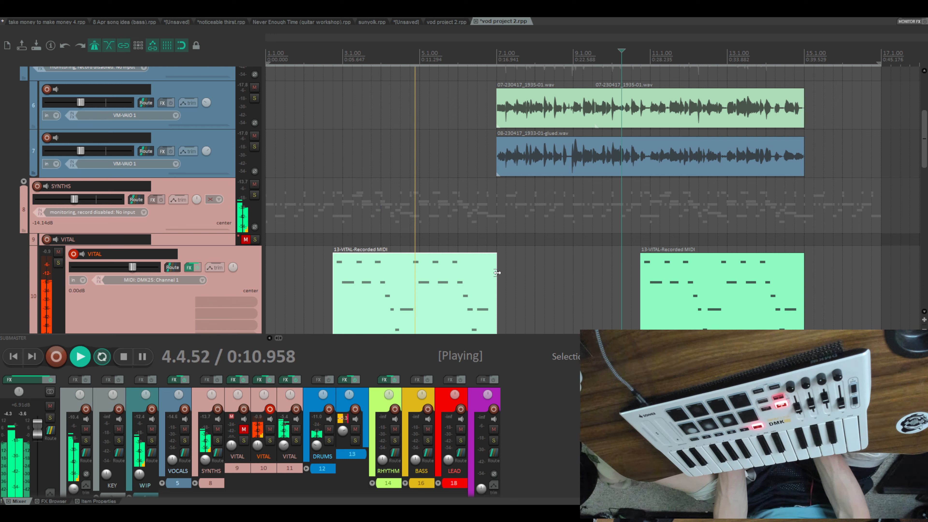
double_click(37, 432)
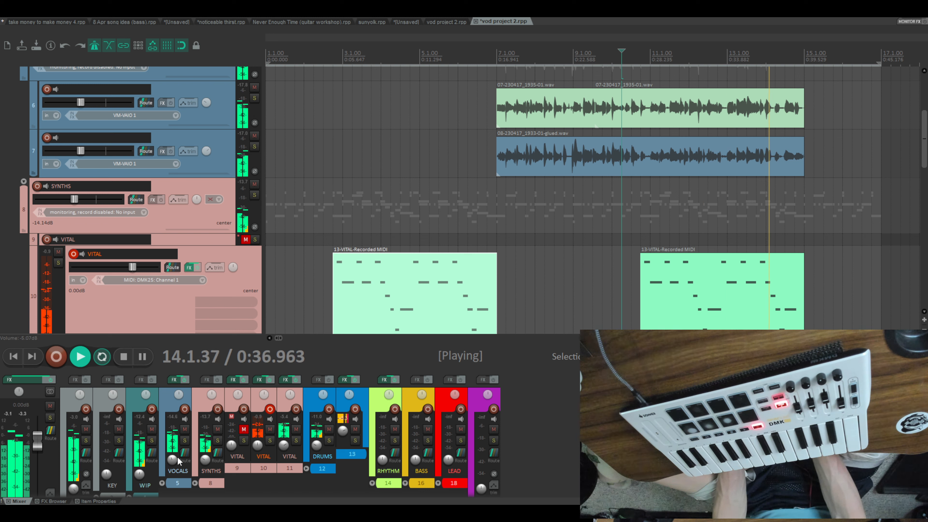
left_click_drag(173, 461, 173, 459)
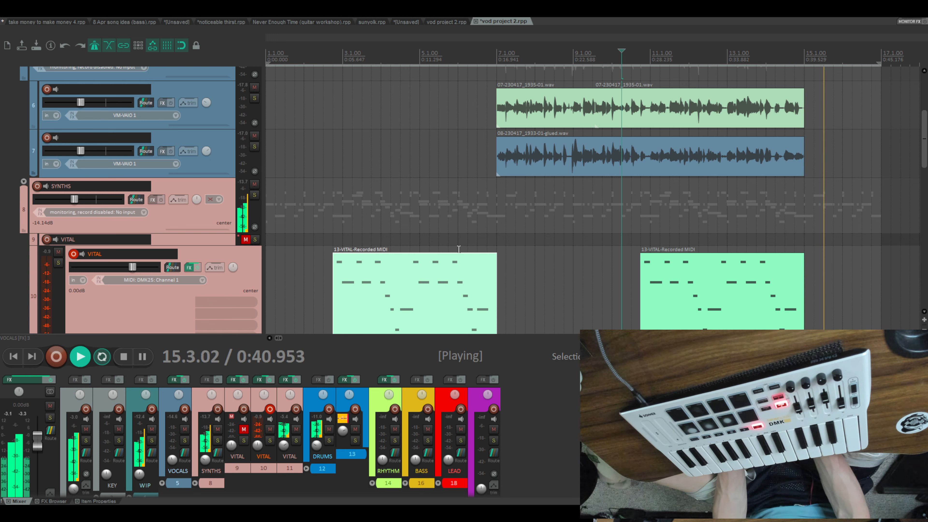
scroll(459, 249, "down", 3)
scroll(458, 249, "up", 3)
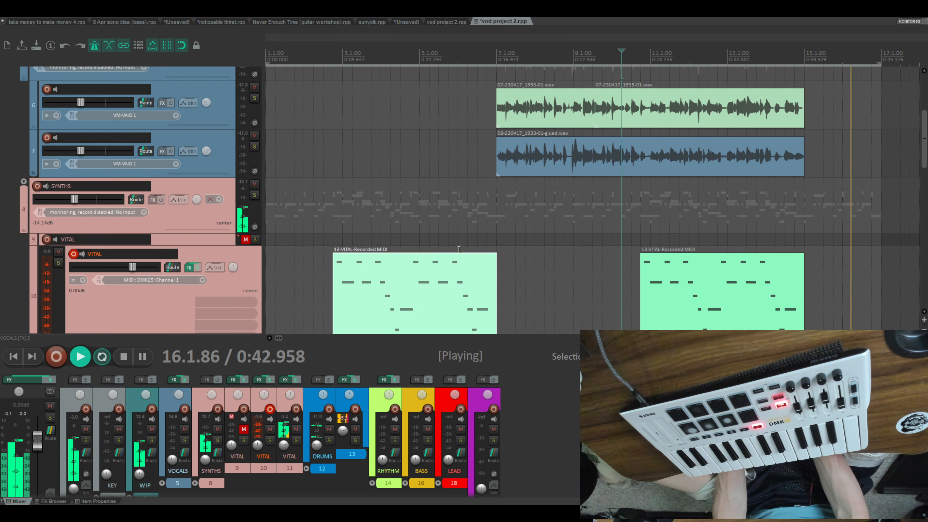
- Review the vocal, SYNTHS and VITAL tracks and the VITAL Volume envelope while the arrangement loops
scroll(459, 248, "up", 2)
scroll(459, 248, "down", 5)
scroll(458, 250, "up", 2)
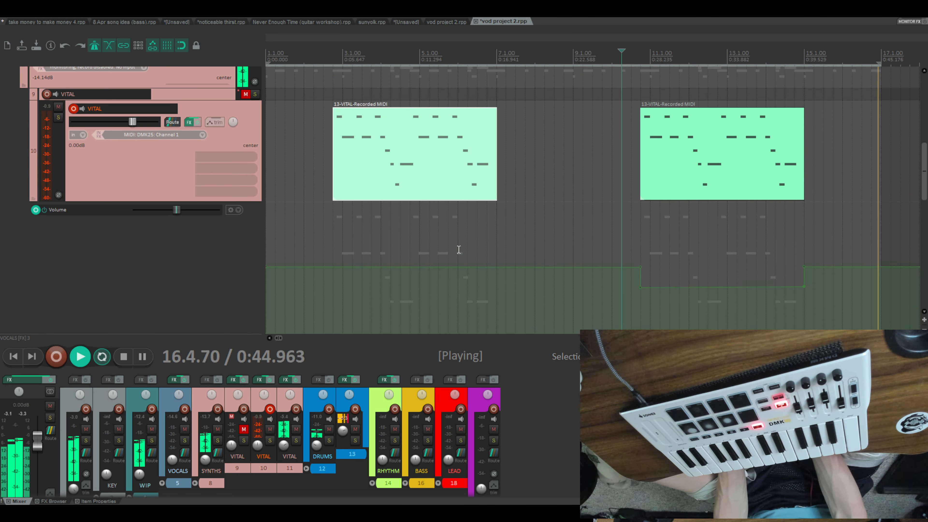
scroll(459, 250, "up", 2)
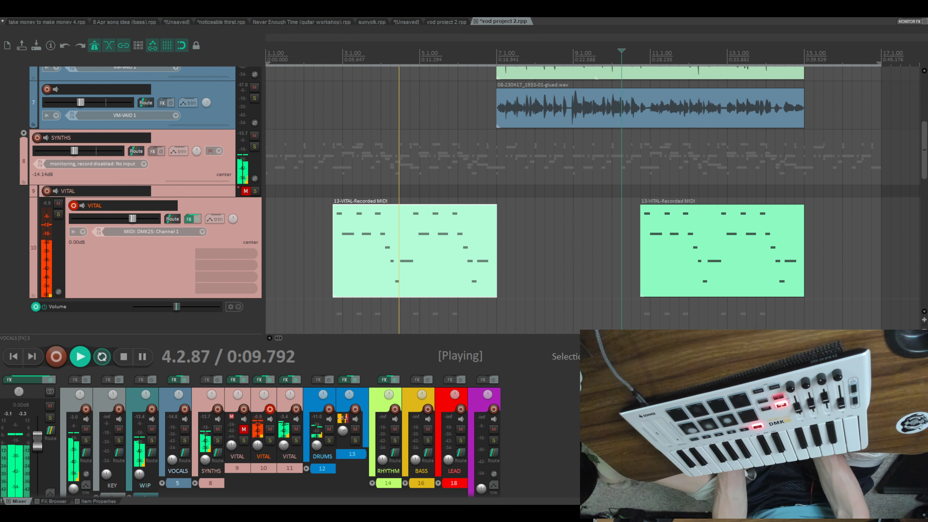
scroll(556, 215, "down", 3)
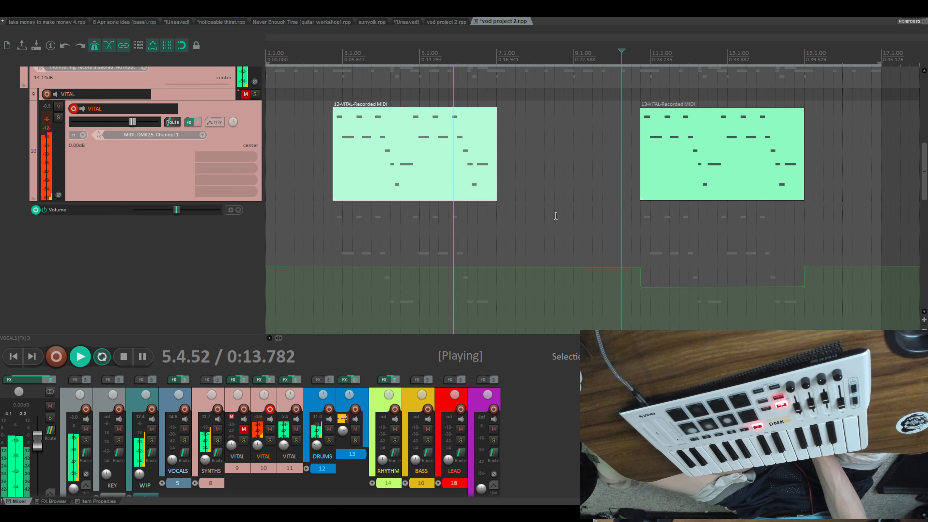
scroll(555, 215, "up", 6)
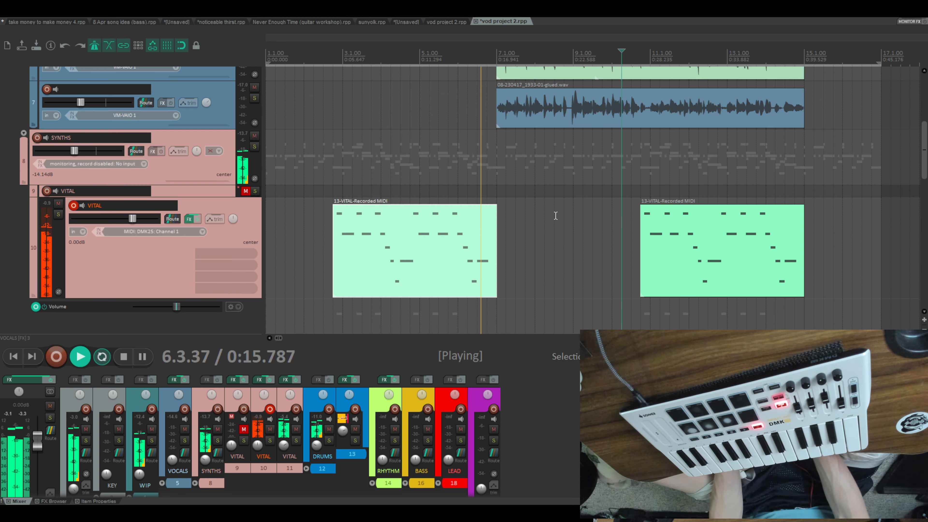
scroll(568, 253, "down", 2)
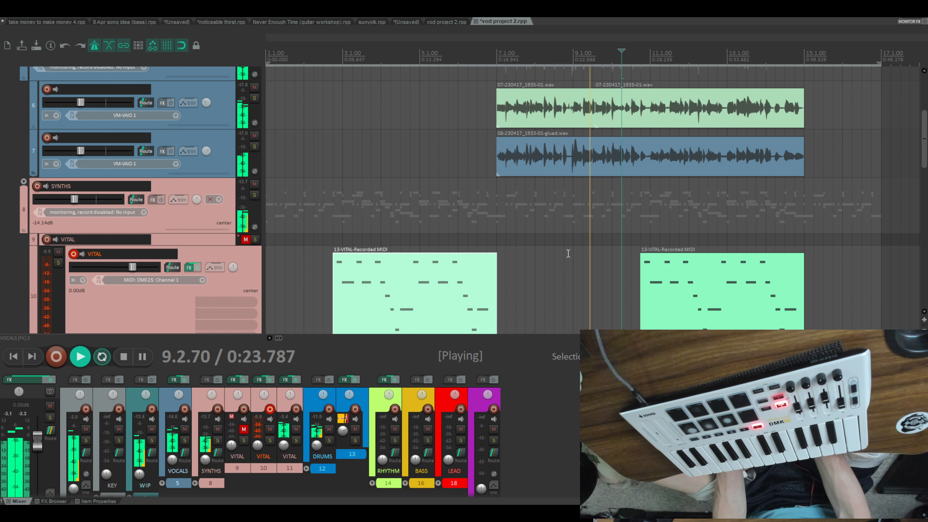
scroll(568, 254, "down", 2)
scroll(569, 253, "down", 1)
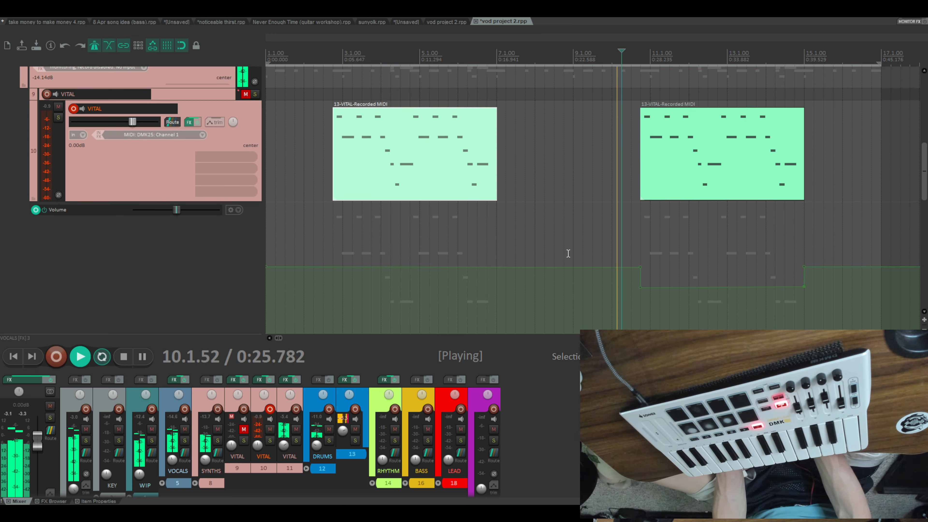
- Reduce the height of the Volume envelope lane between VITAL tracks 10 and 11
scroll(568, 253, "down", 4)
scroll(568, 253, "up", 2)
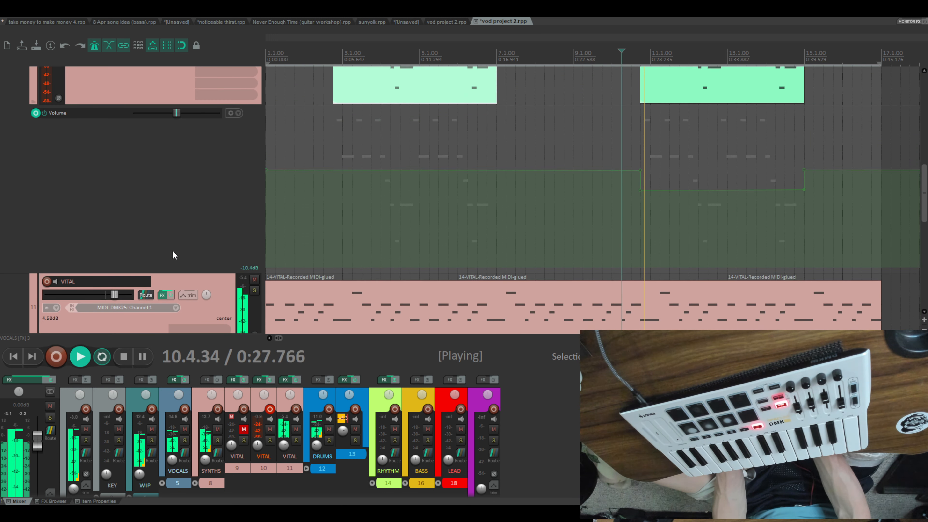
left_click(169, 274)
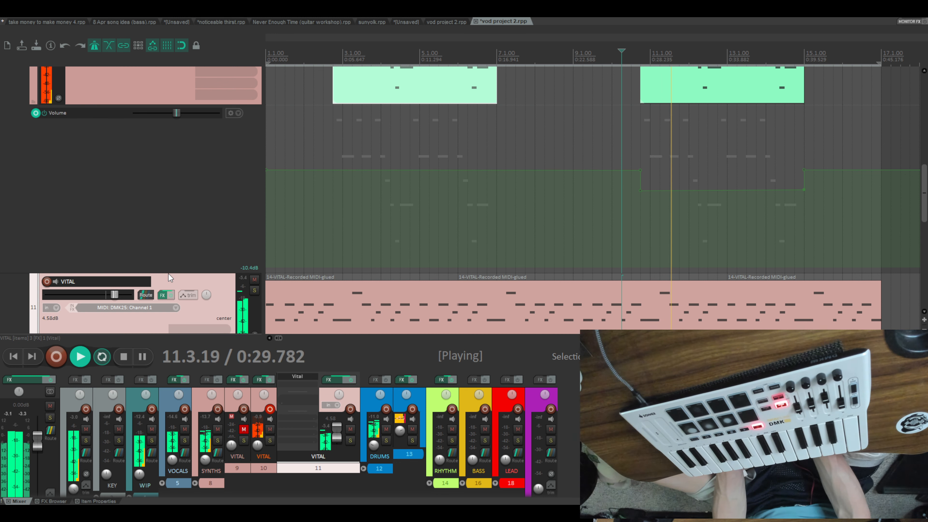
left_click(167, 272)
left_click_drag(167, 272, 163, 155)
scroll(511, 186, "up", 3)
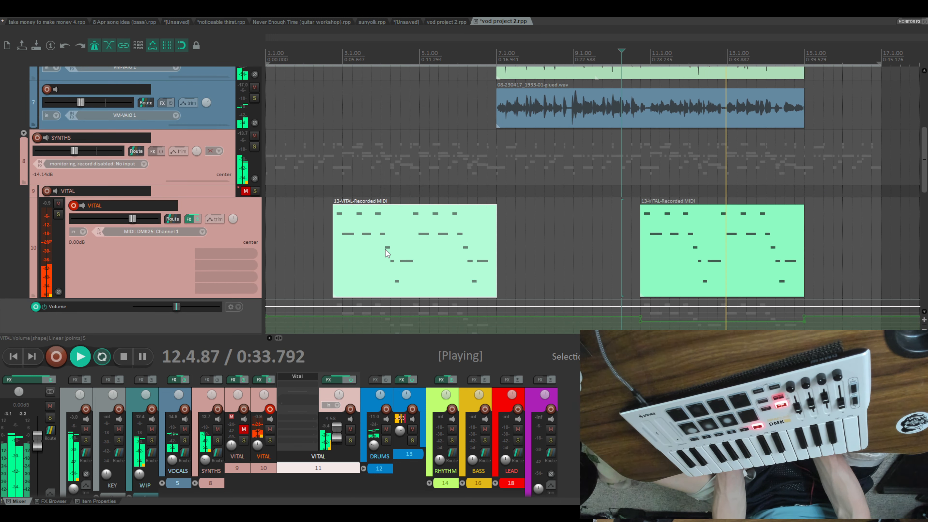
- Check the tracks from DRUMS up to the master during the arrangement's final bars and stop playback
scroll(385, 250, "down", 3)
scroll(385, 250, "up", 5)
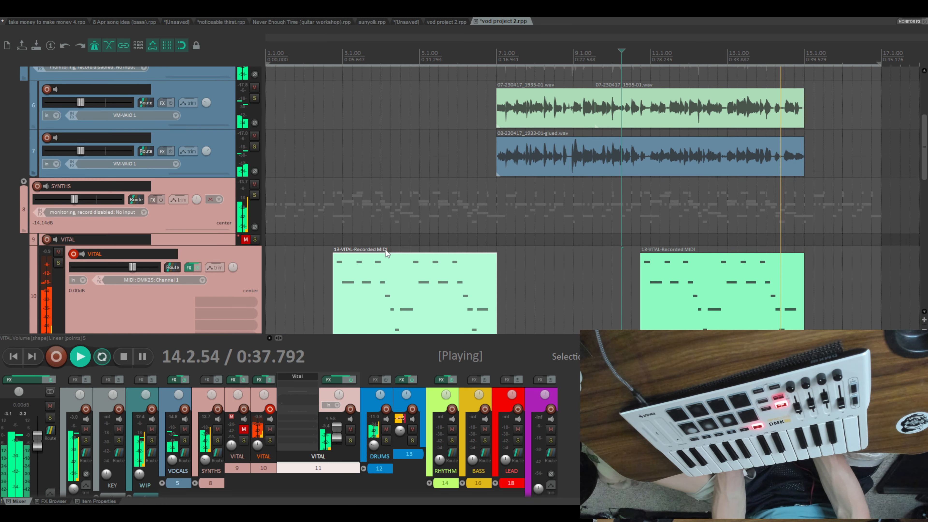
scroll(385, 249, "down", 3)
scroll(402, 208, "down", 2)
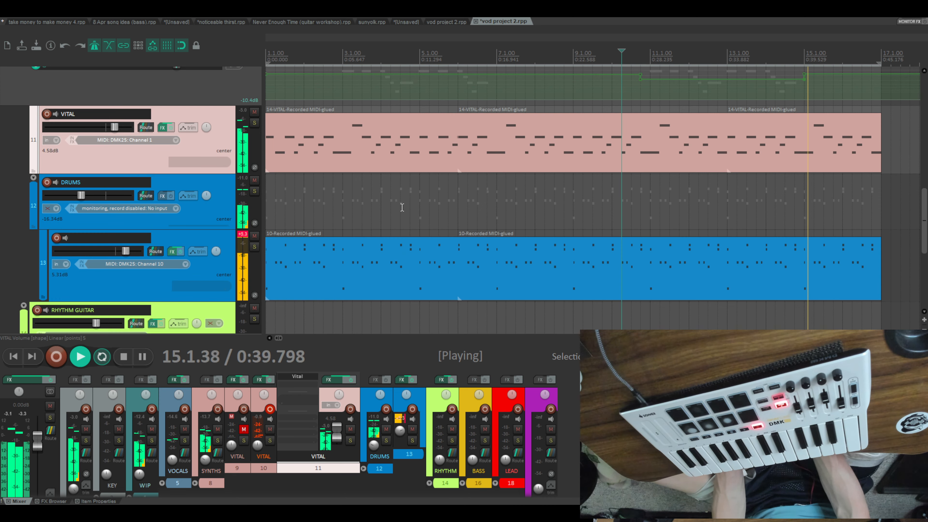
scroll(402, 207, "up", 8)
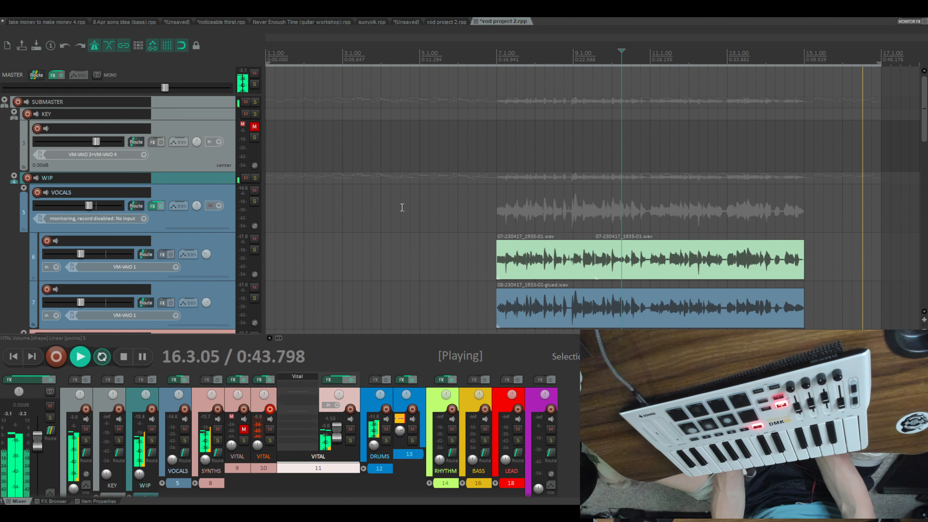
key("space")
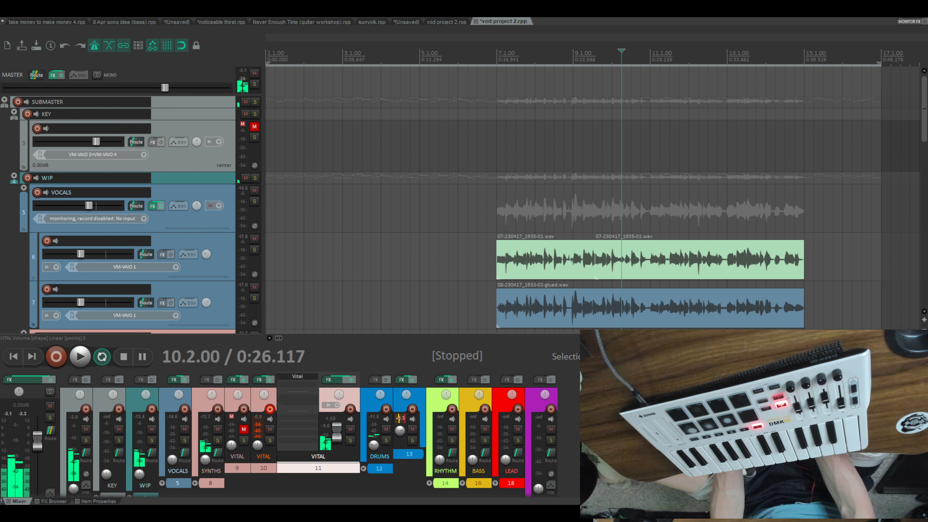